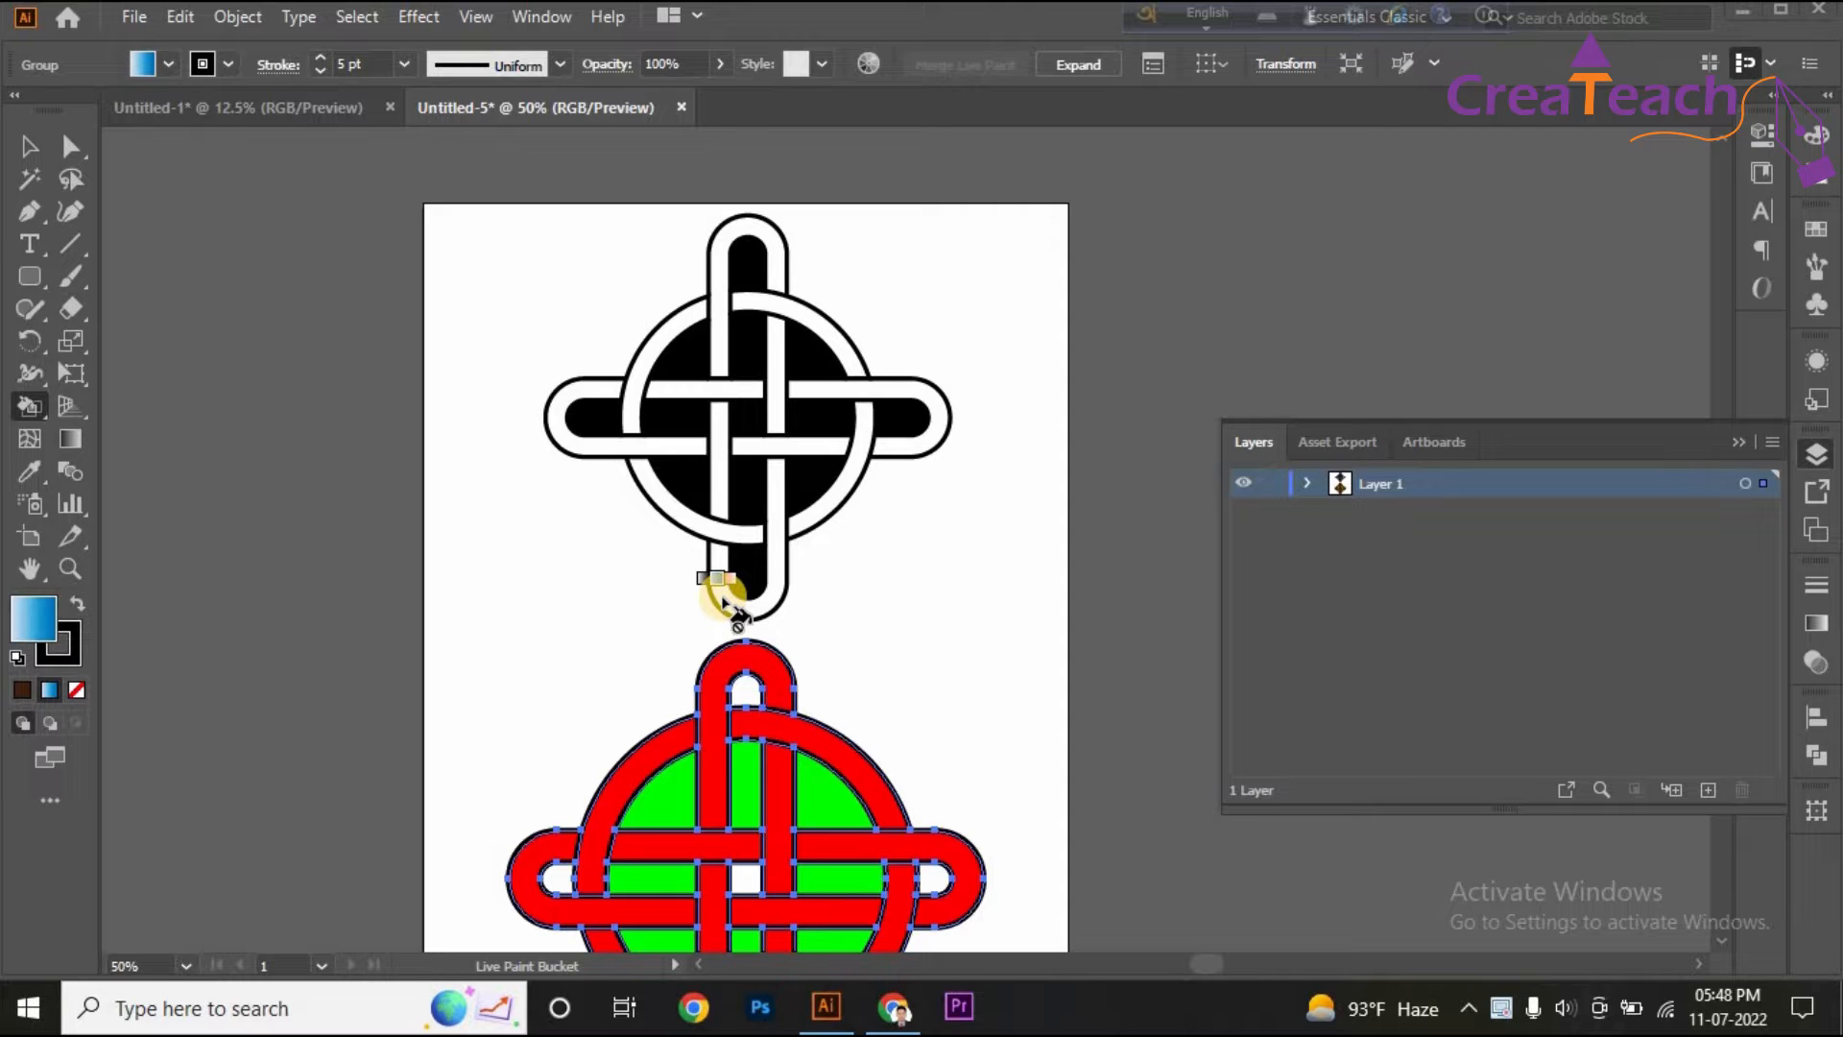
Delete the red and green knot artwork below the black and white reference knot.
scroll(743, 587, down, 3)
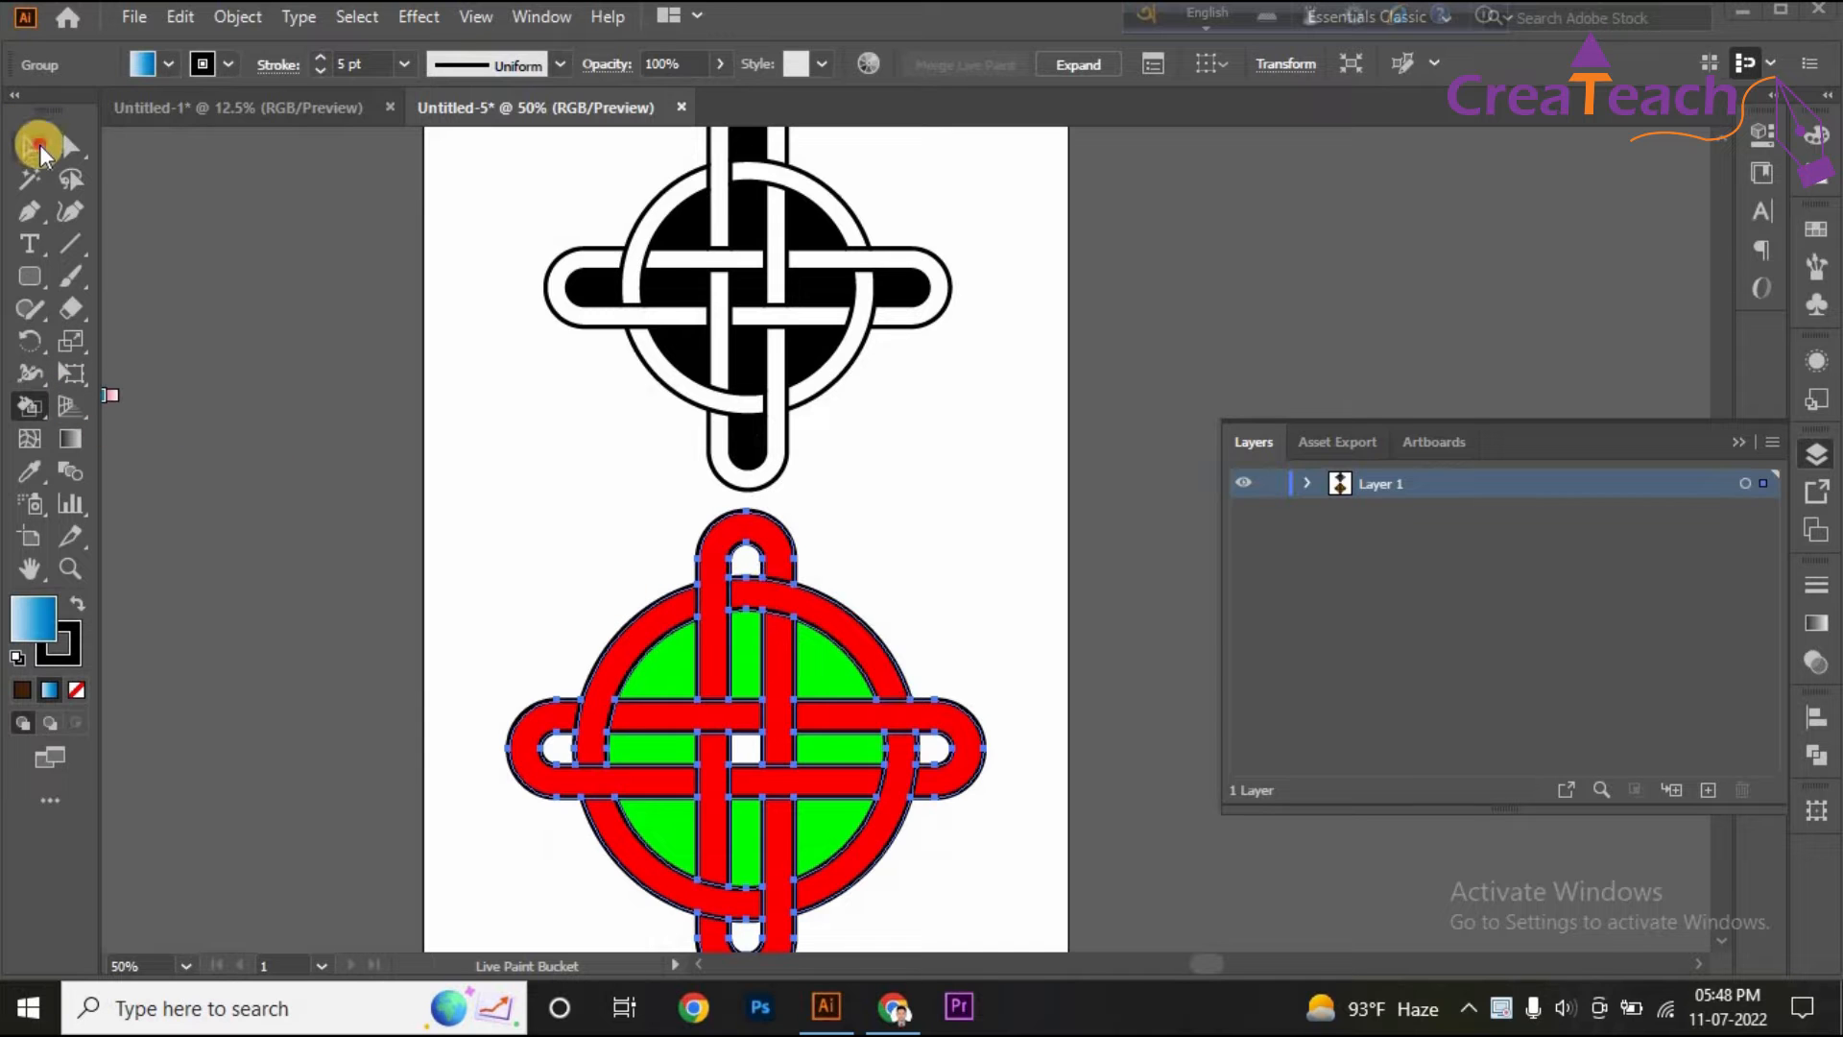
click(30, 146)
click(841, 672)
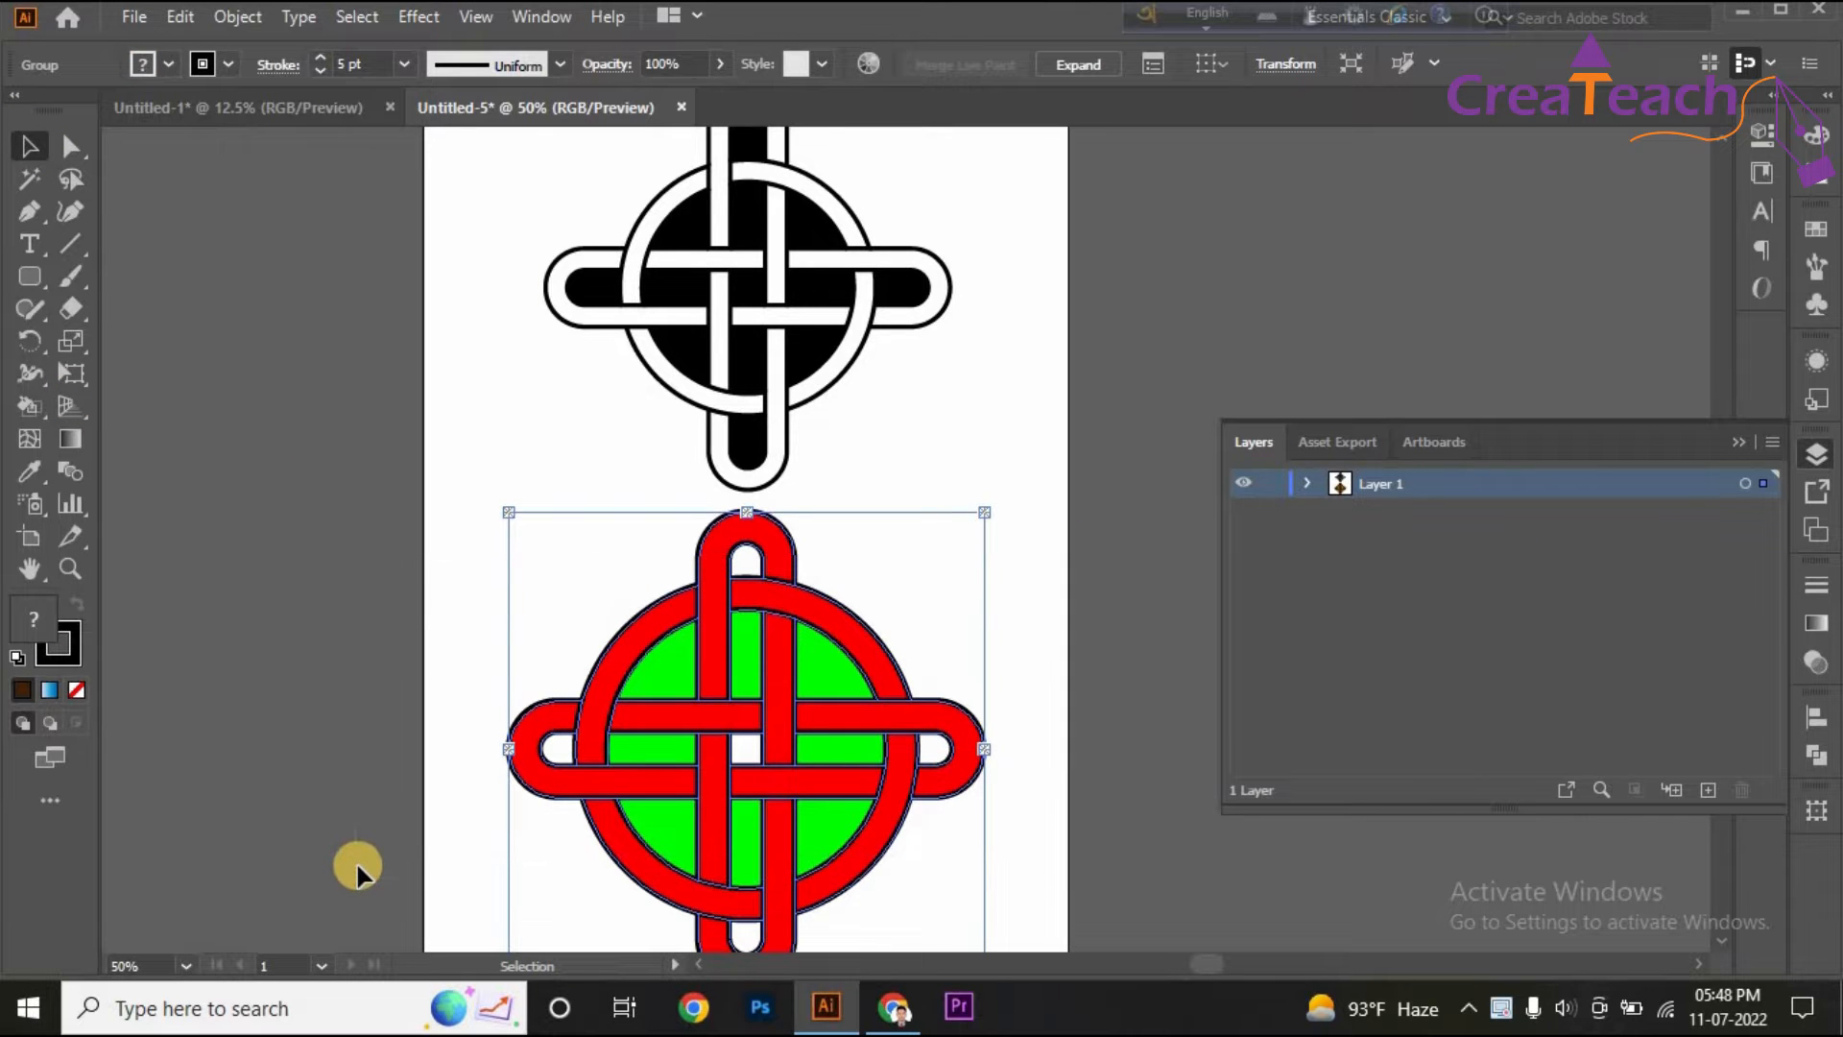
key(Delete)
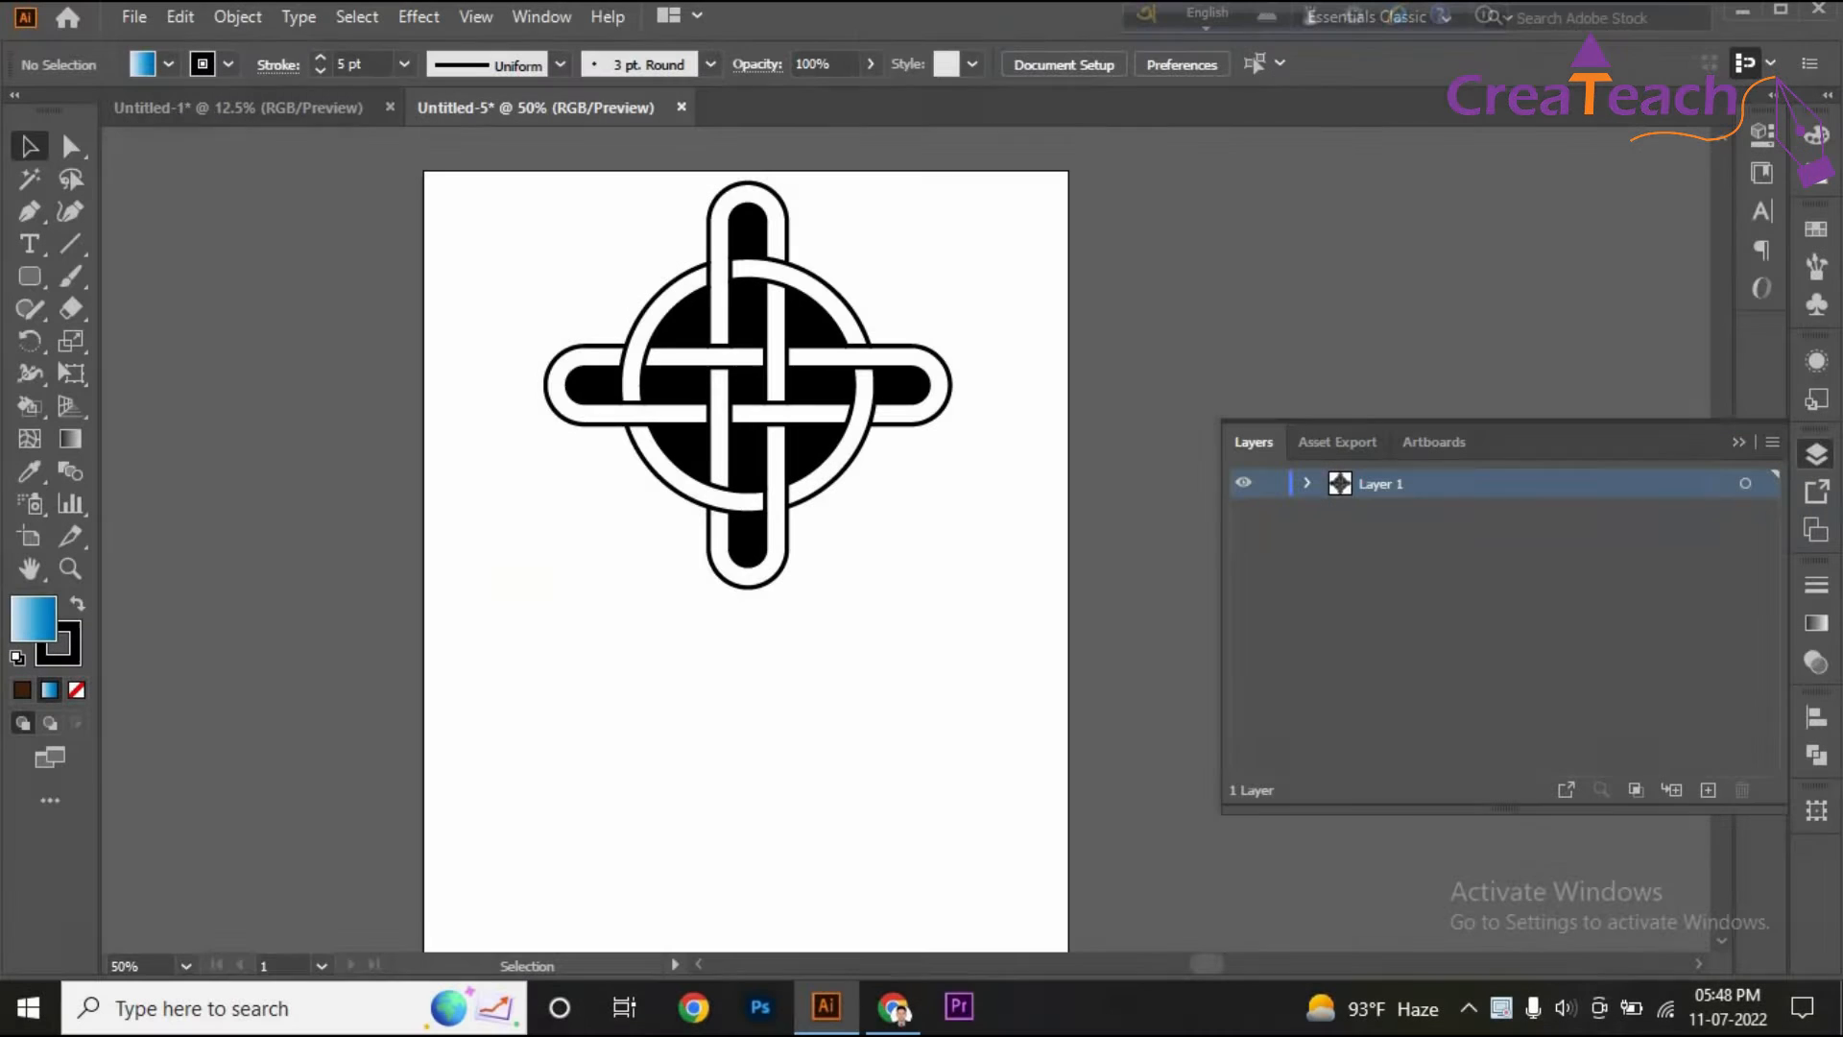
Draw a circle in the empty area below the reference knot and remove its fill, leaving the black stroke.
drag(39, 278, 153, 345)
scroll(415, 419, down, 1)
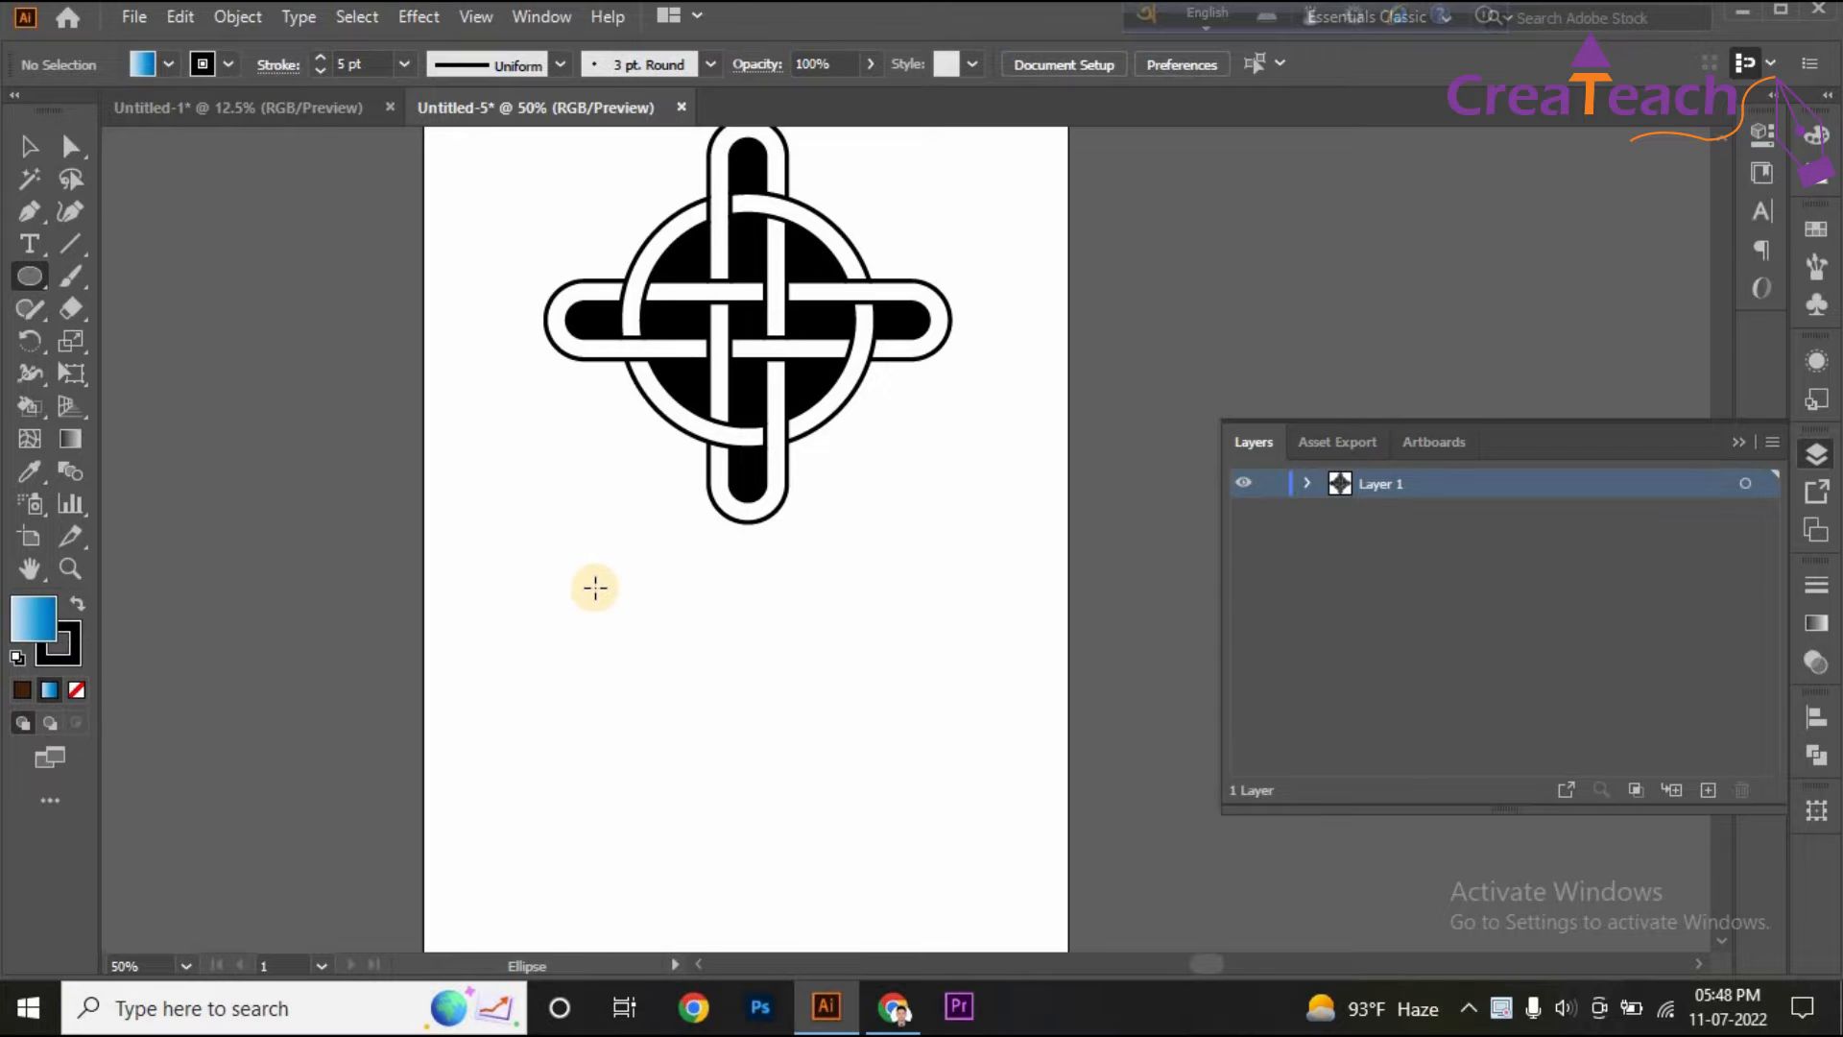
drag(596, 628, 927, 857)
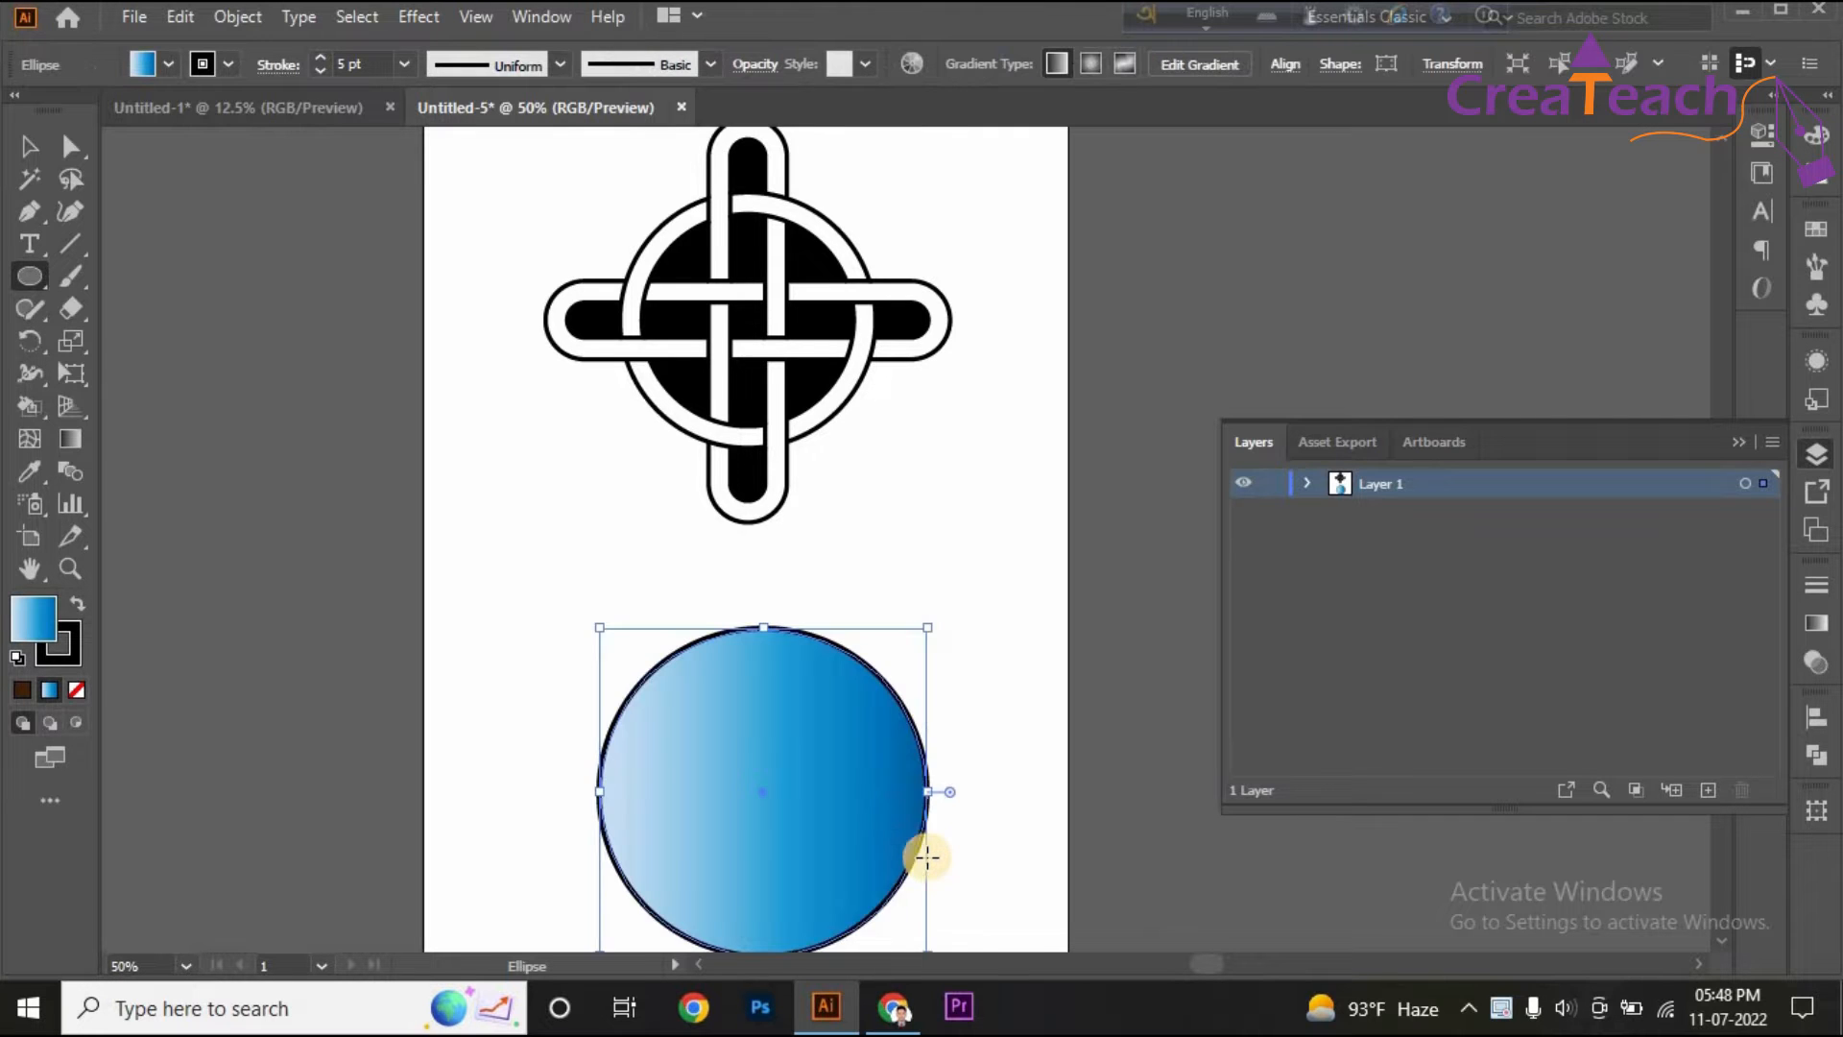
scroll(733, 742, down, 2)
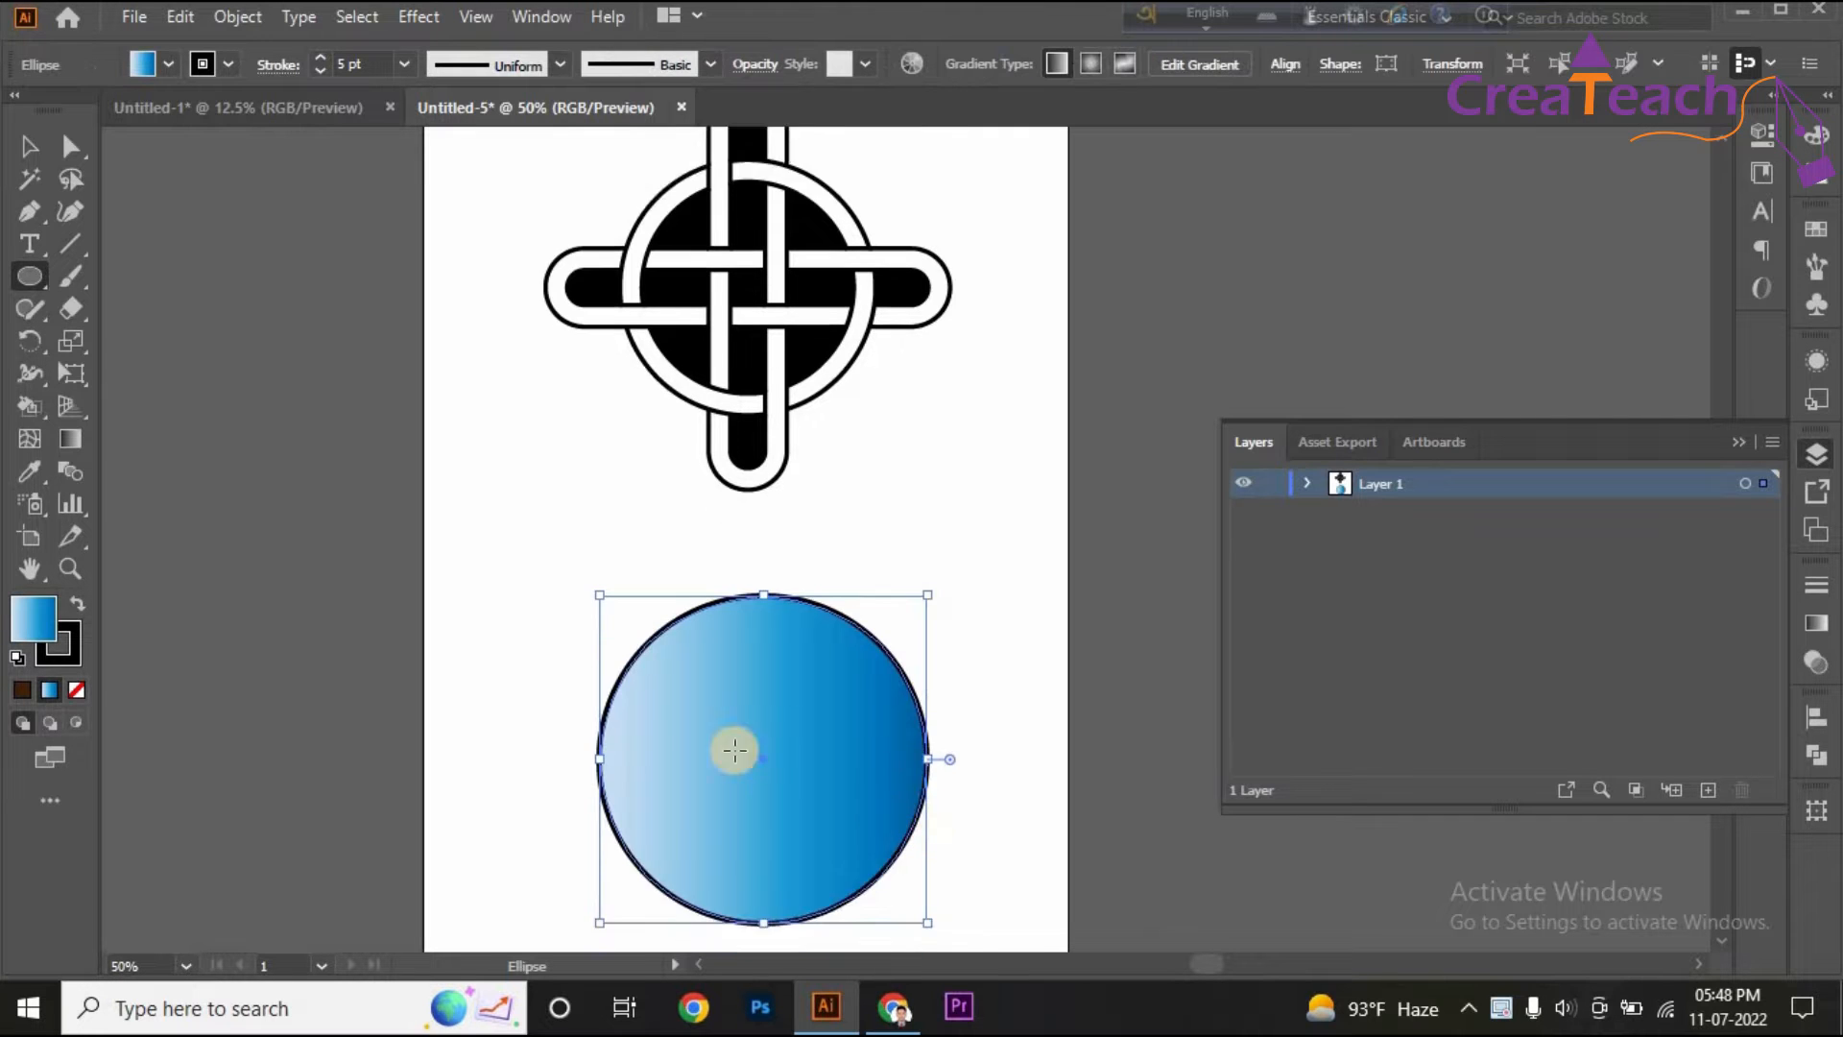
click(77, 689)
scroll(739, 648, up, 1)
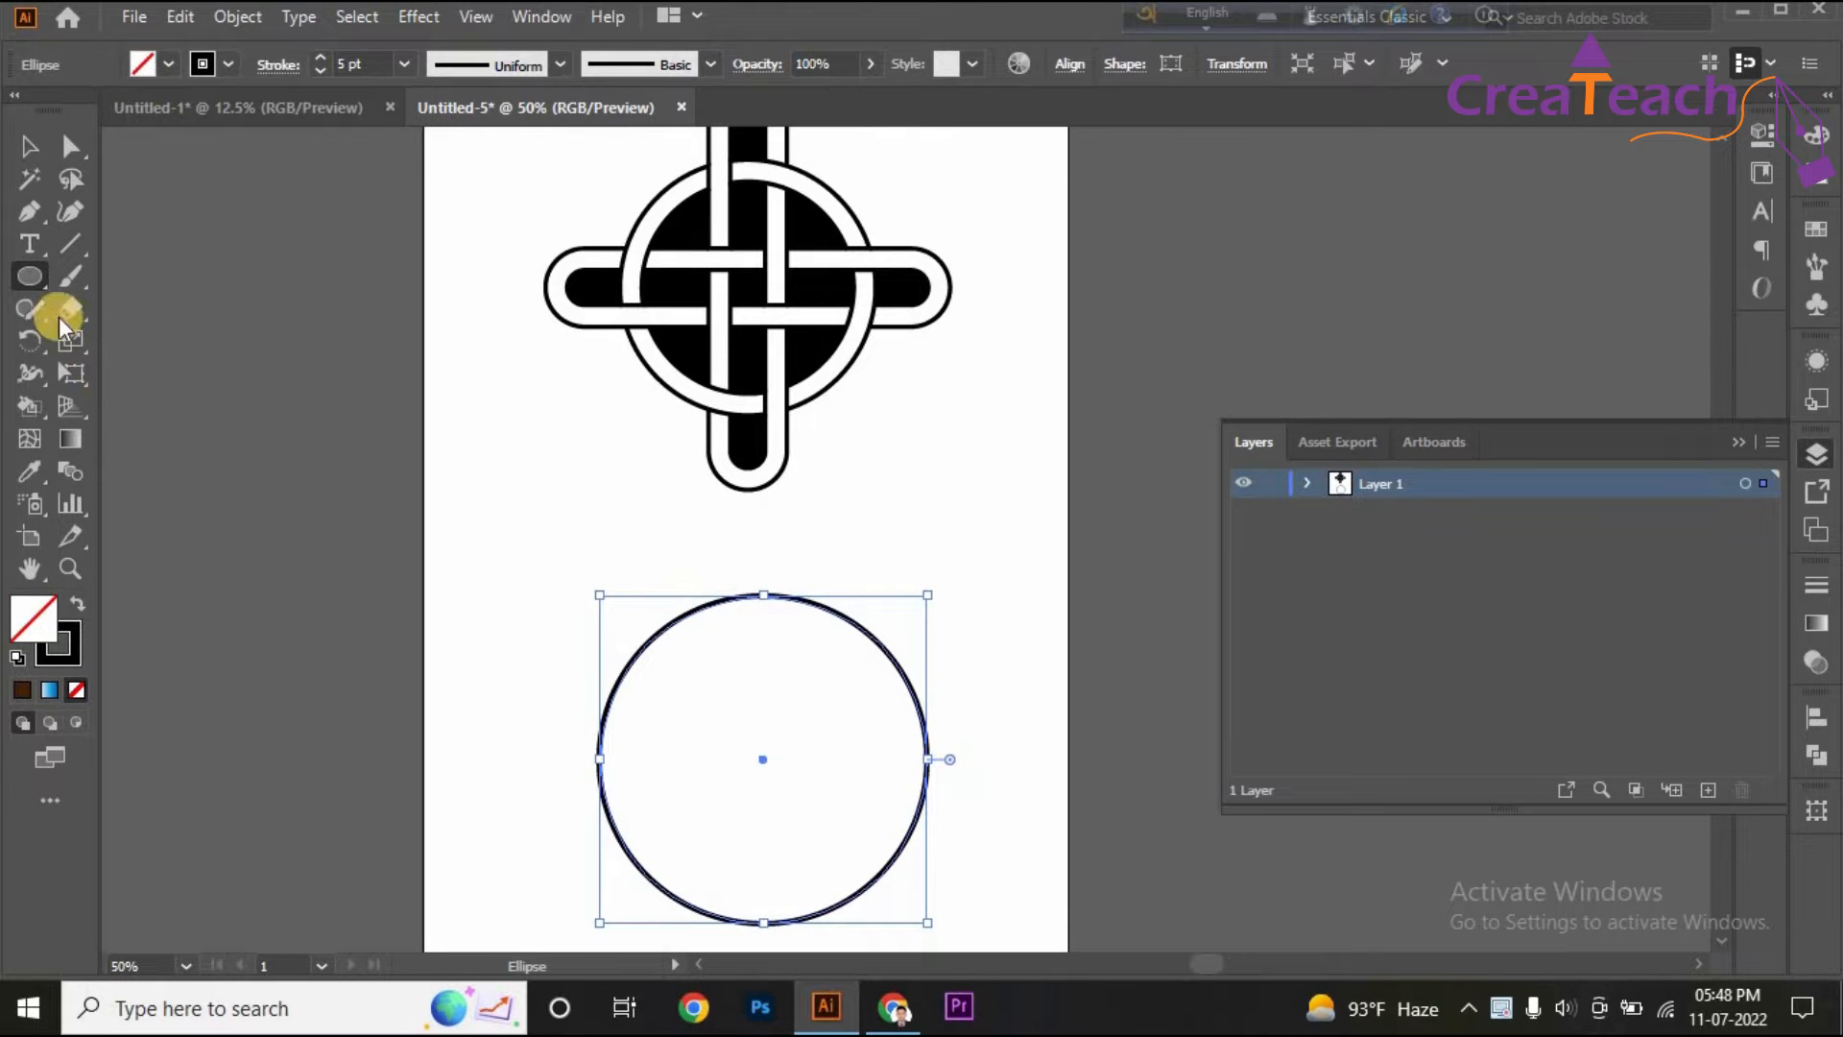
Draw a long, narrow horizontal rounded rectangle across the circle's middle, extending past both sides.
click(32, 275)
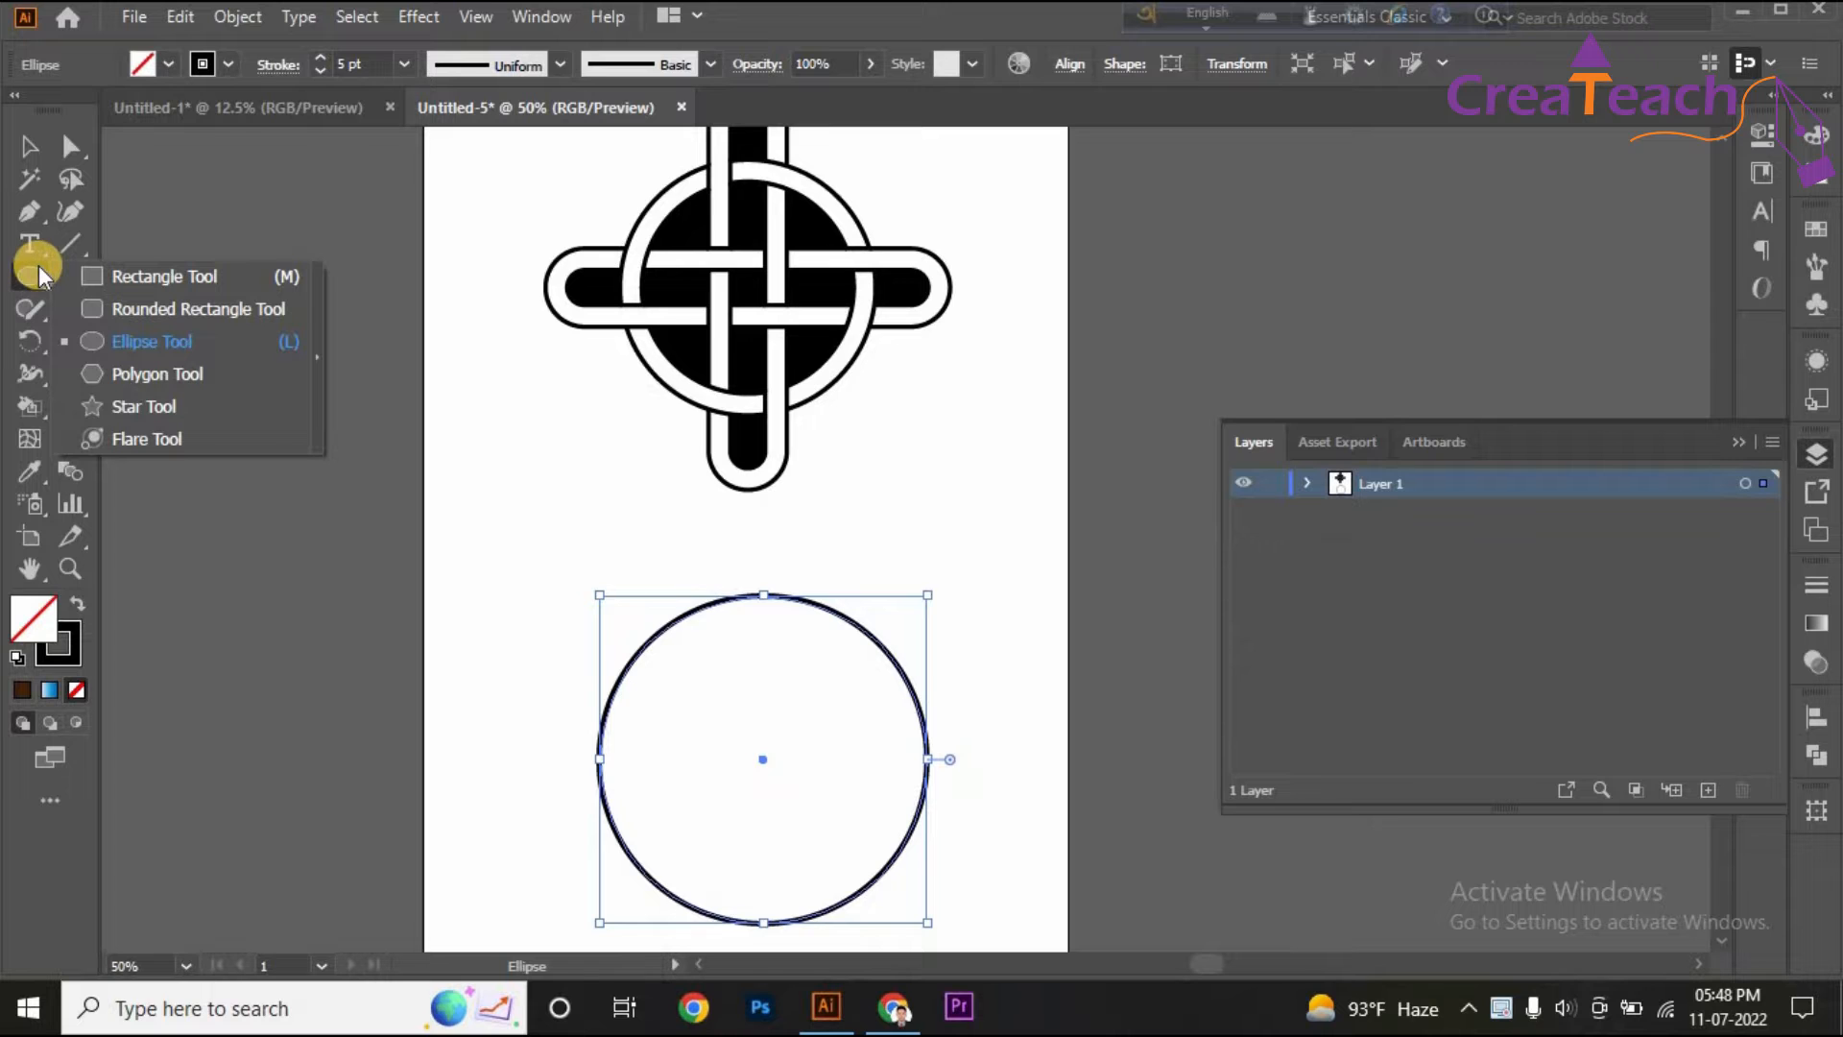
click(186, 308)
scroll(490, 504, down, 2)
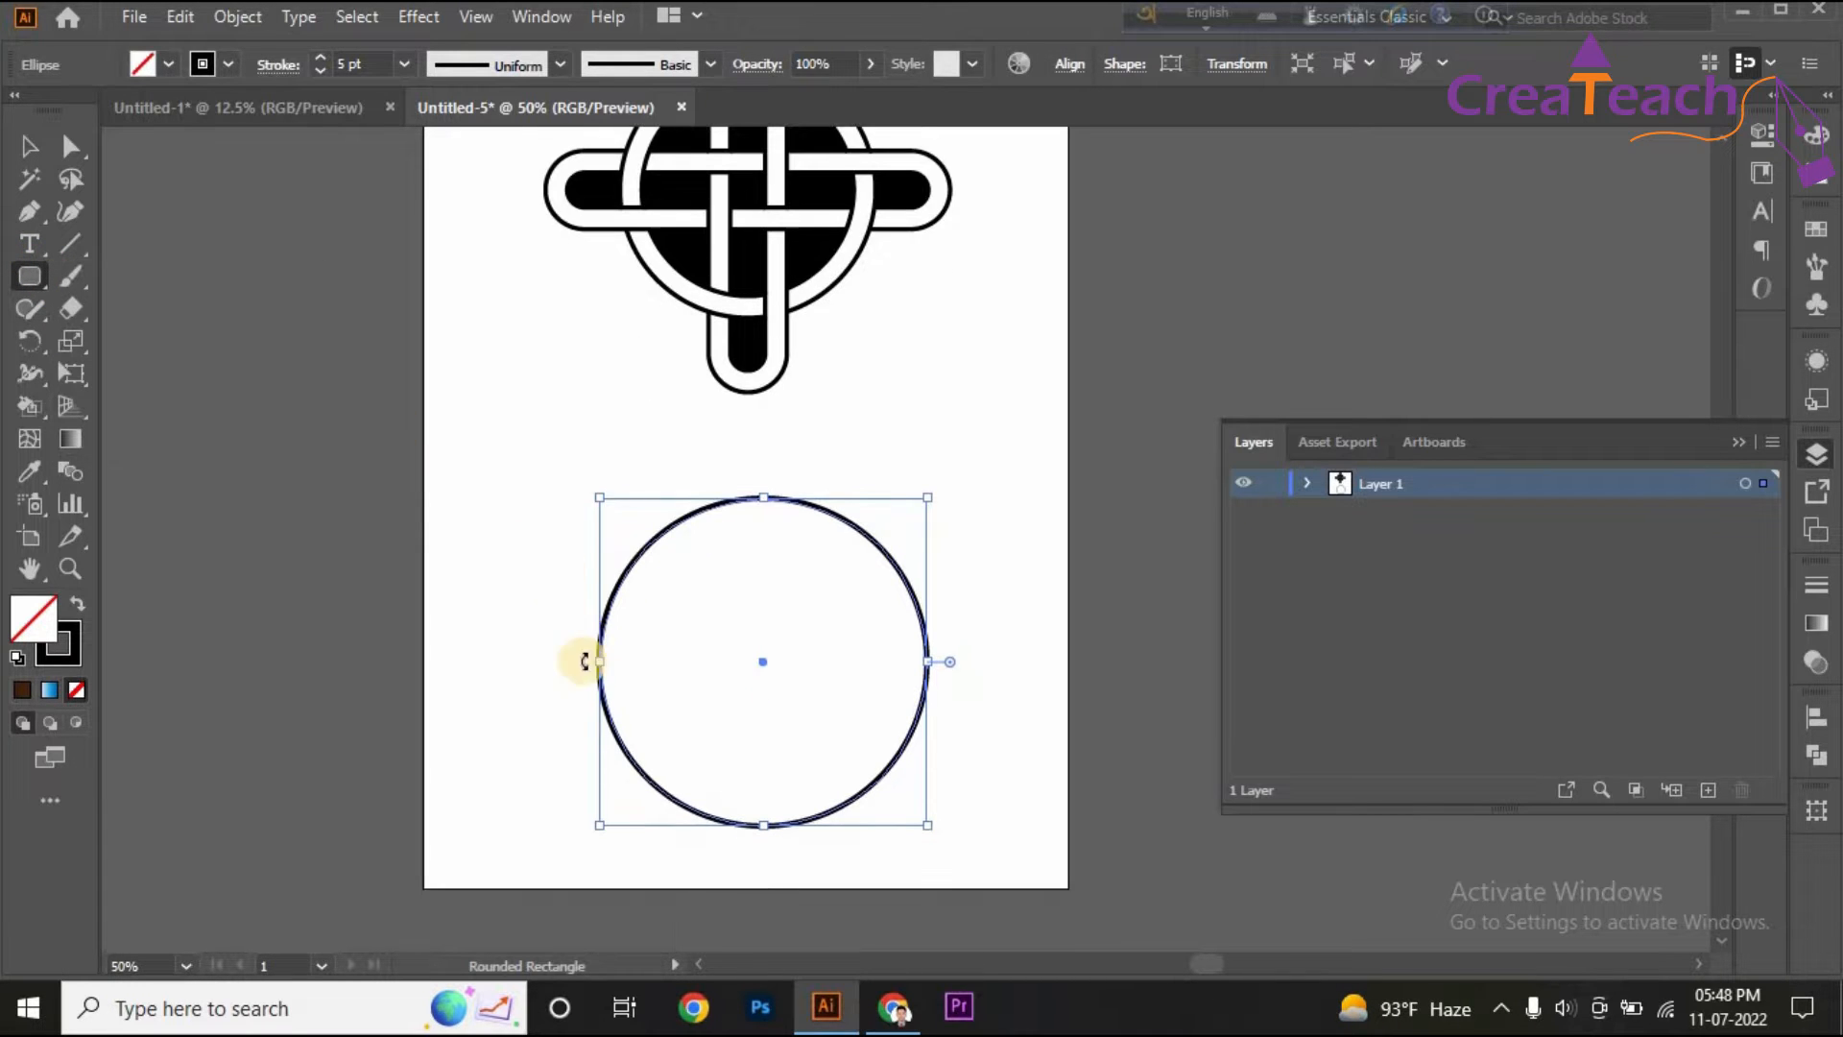
drag(515, 627, 992, 687)
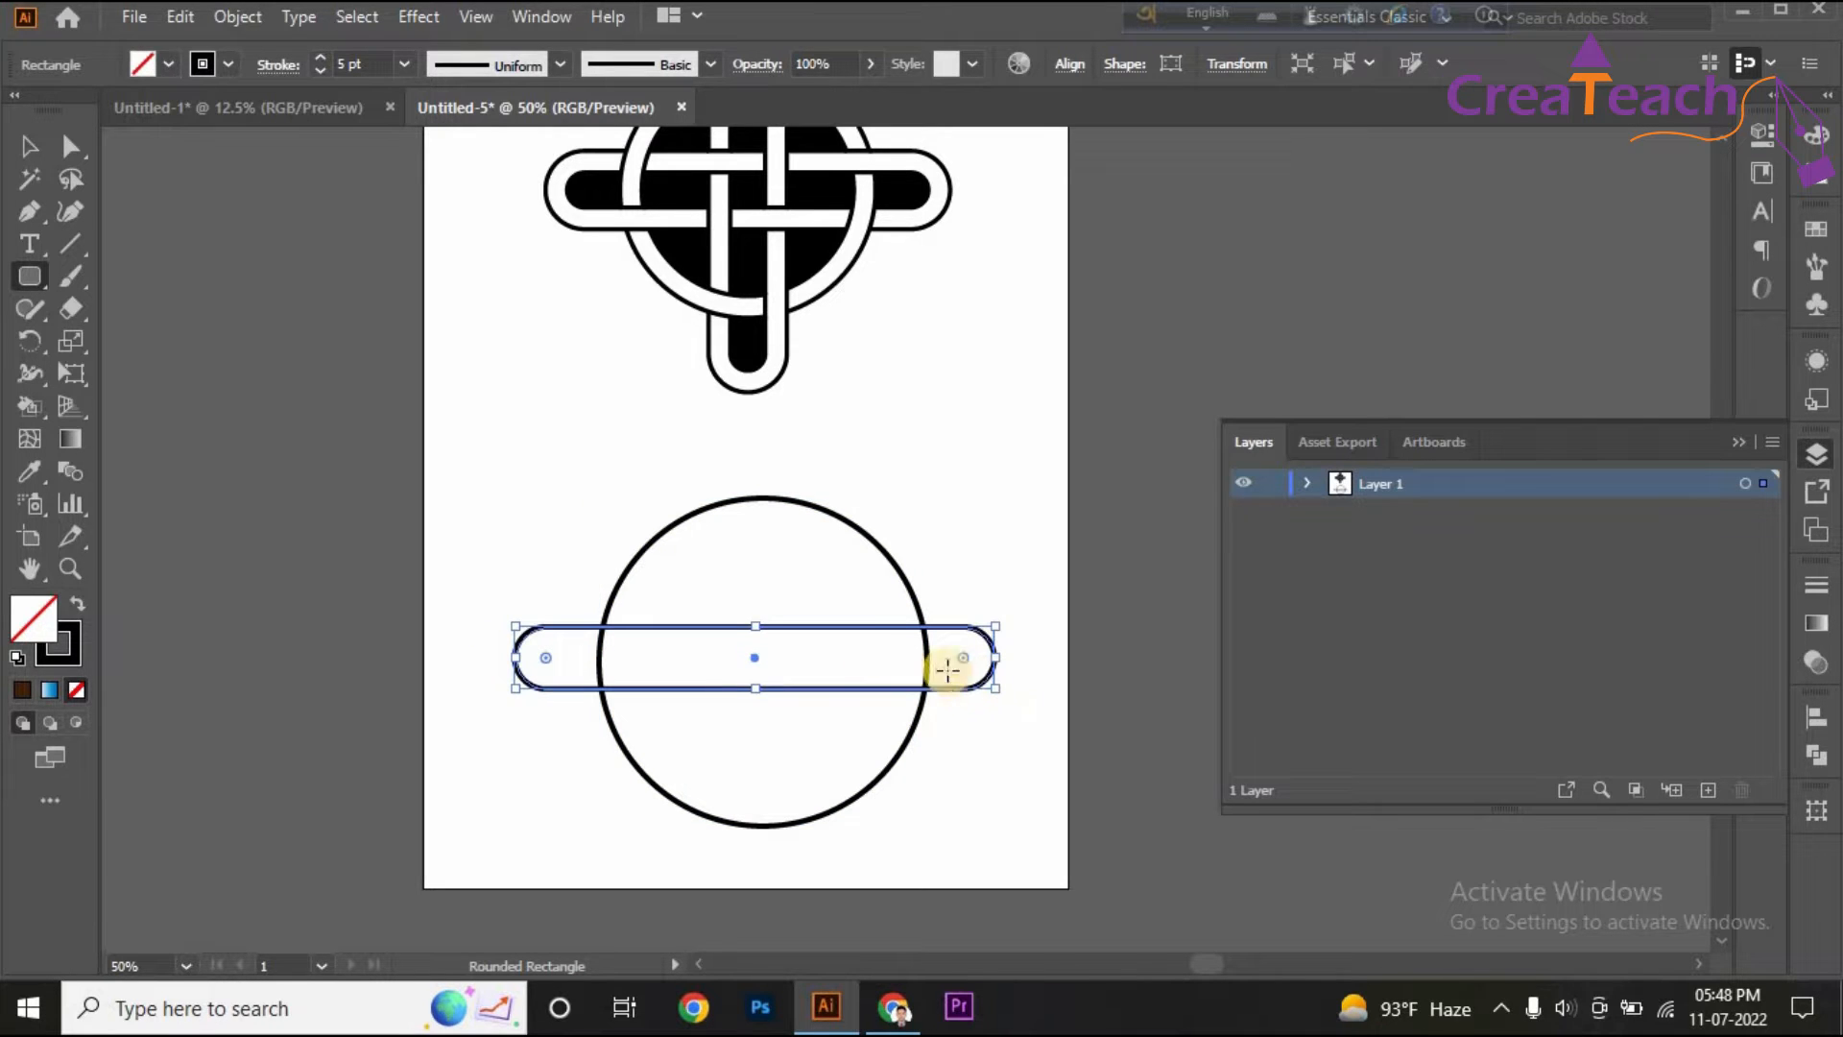
scroll(748, 621, down, 1)
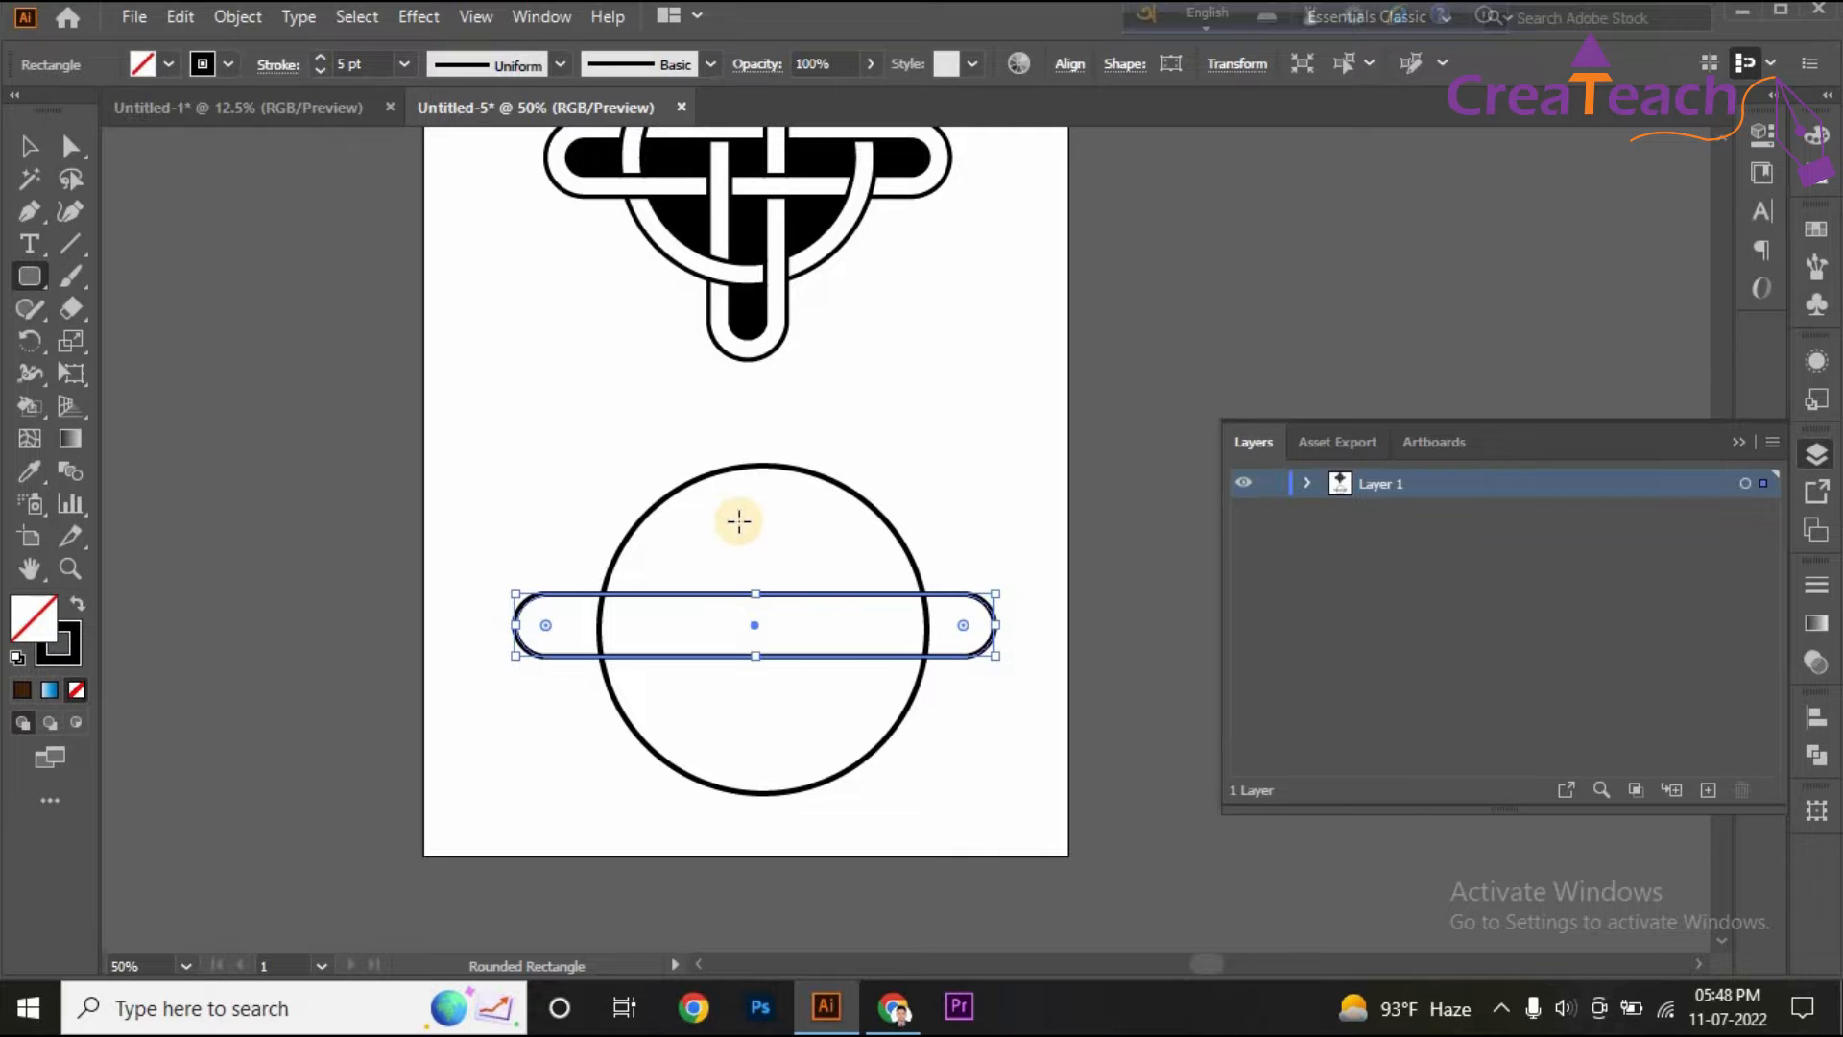
Duplicate the horizontal rounded rectangle, rotate the copy to vertical, and place it across the circle to form a cross.
click(29, 149)
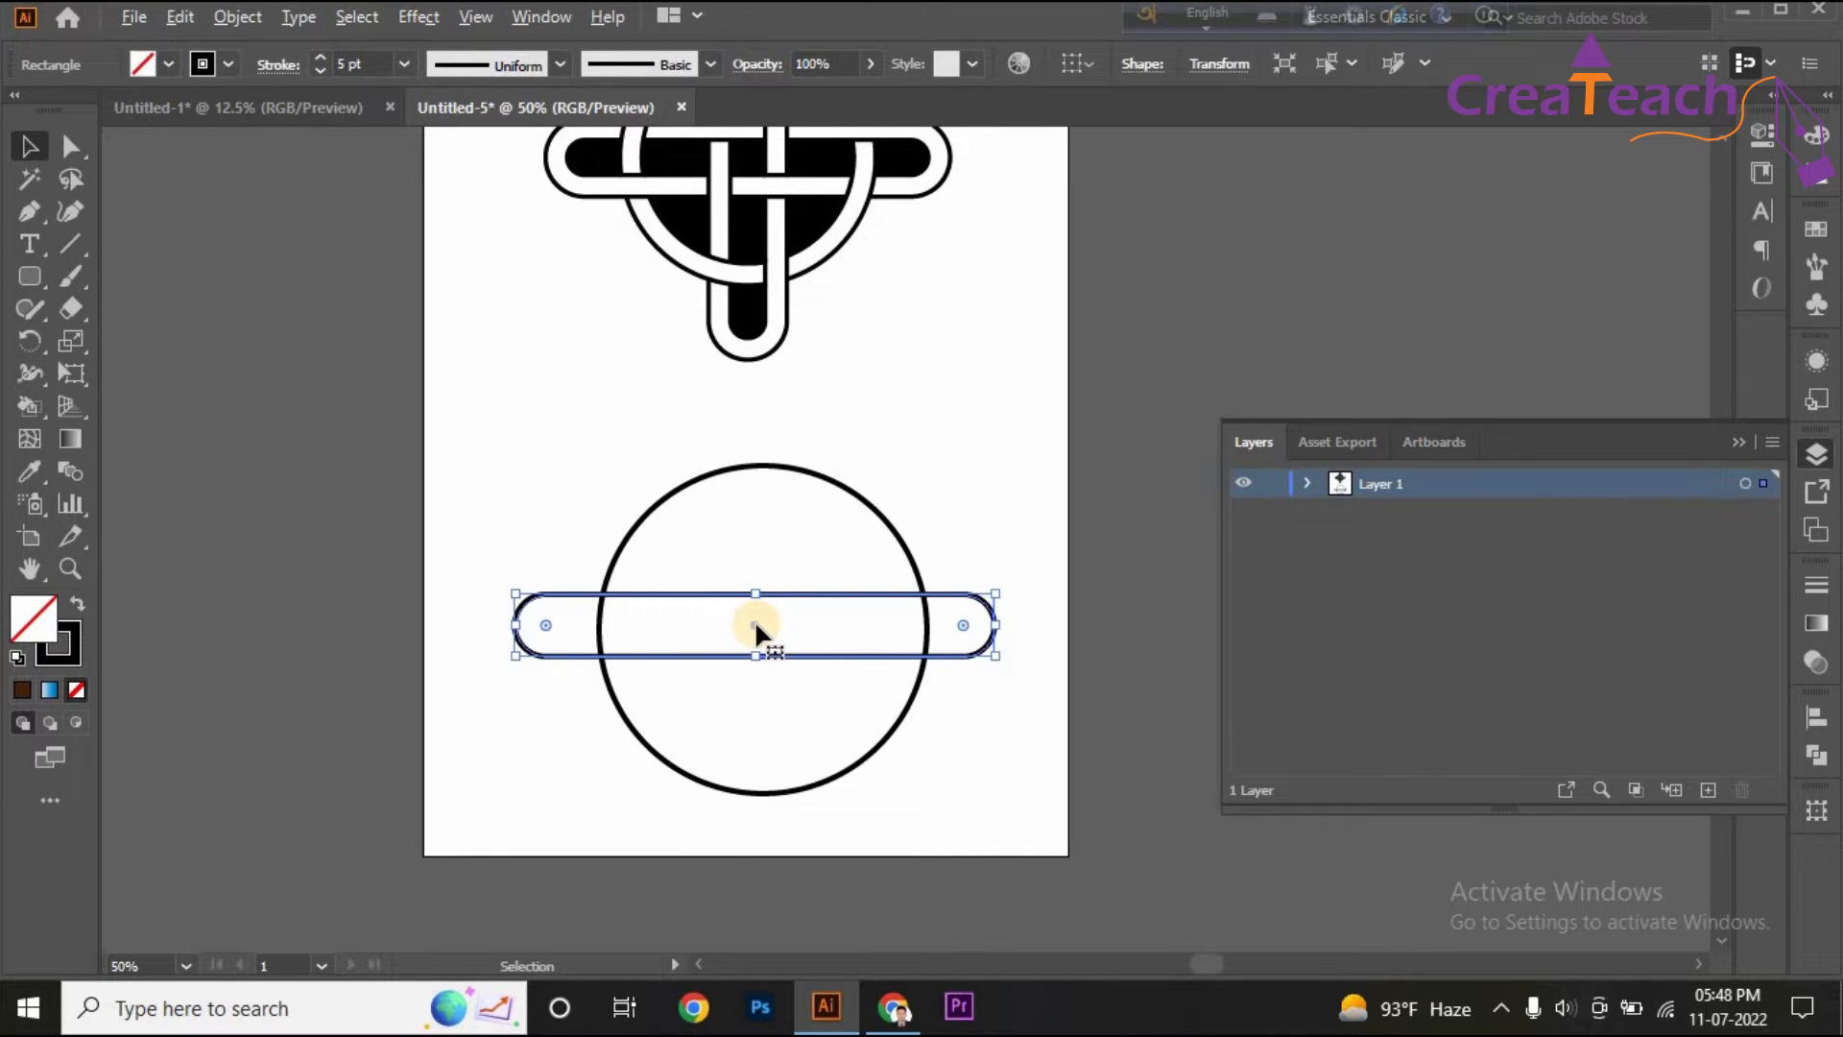
drag(755, 624, 755, 499)
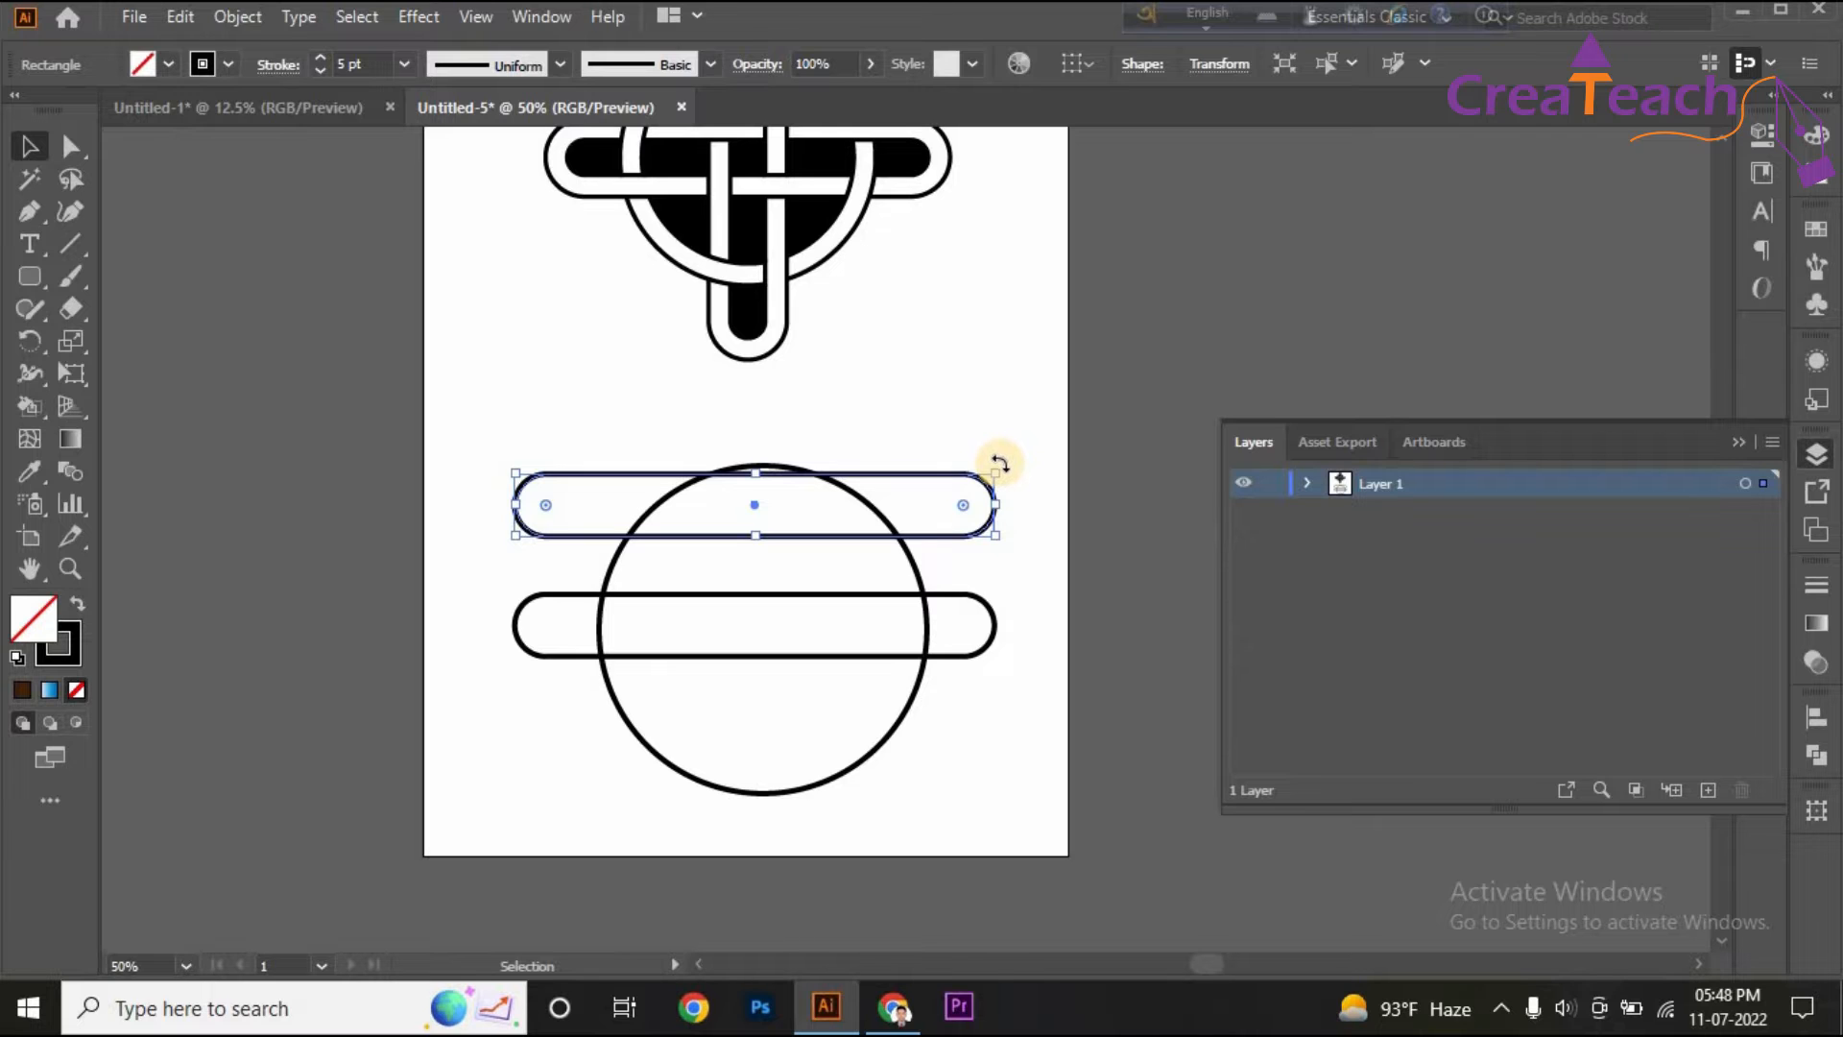
drag(999, 464, 739, 756)
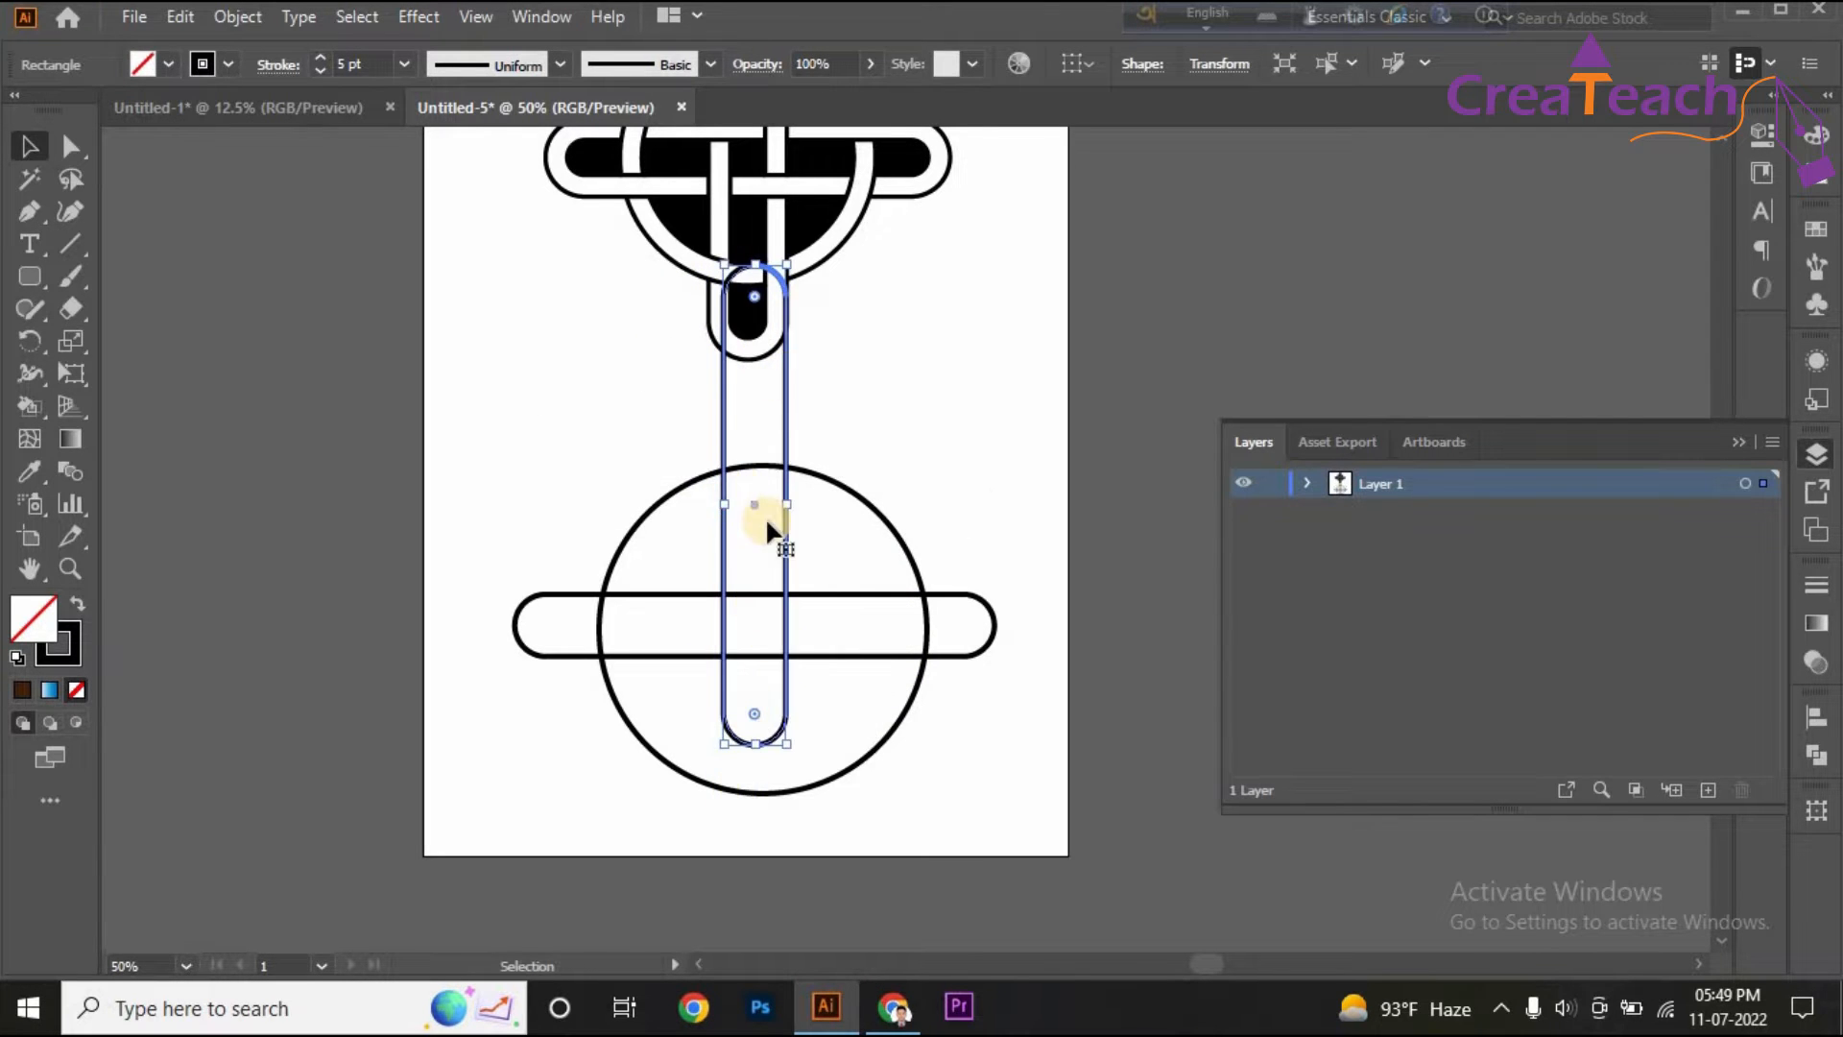
drag(752, 501, 748, 665)
scroll(854, 607, down, 3)
alt+scroll(854, 607, up, 1)
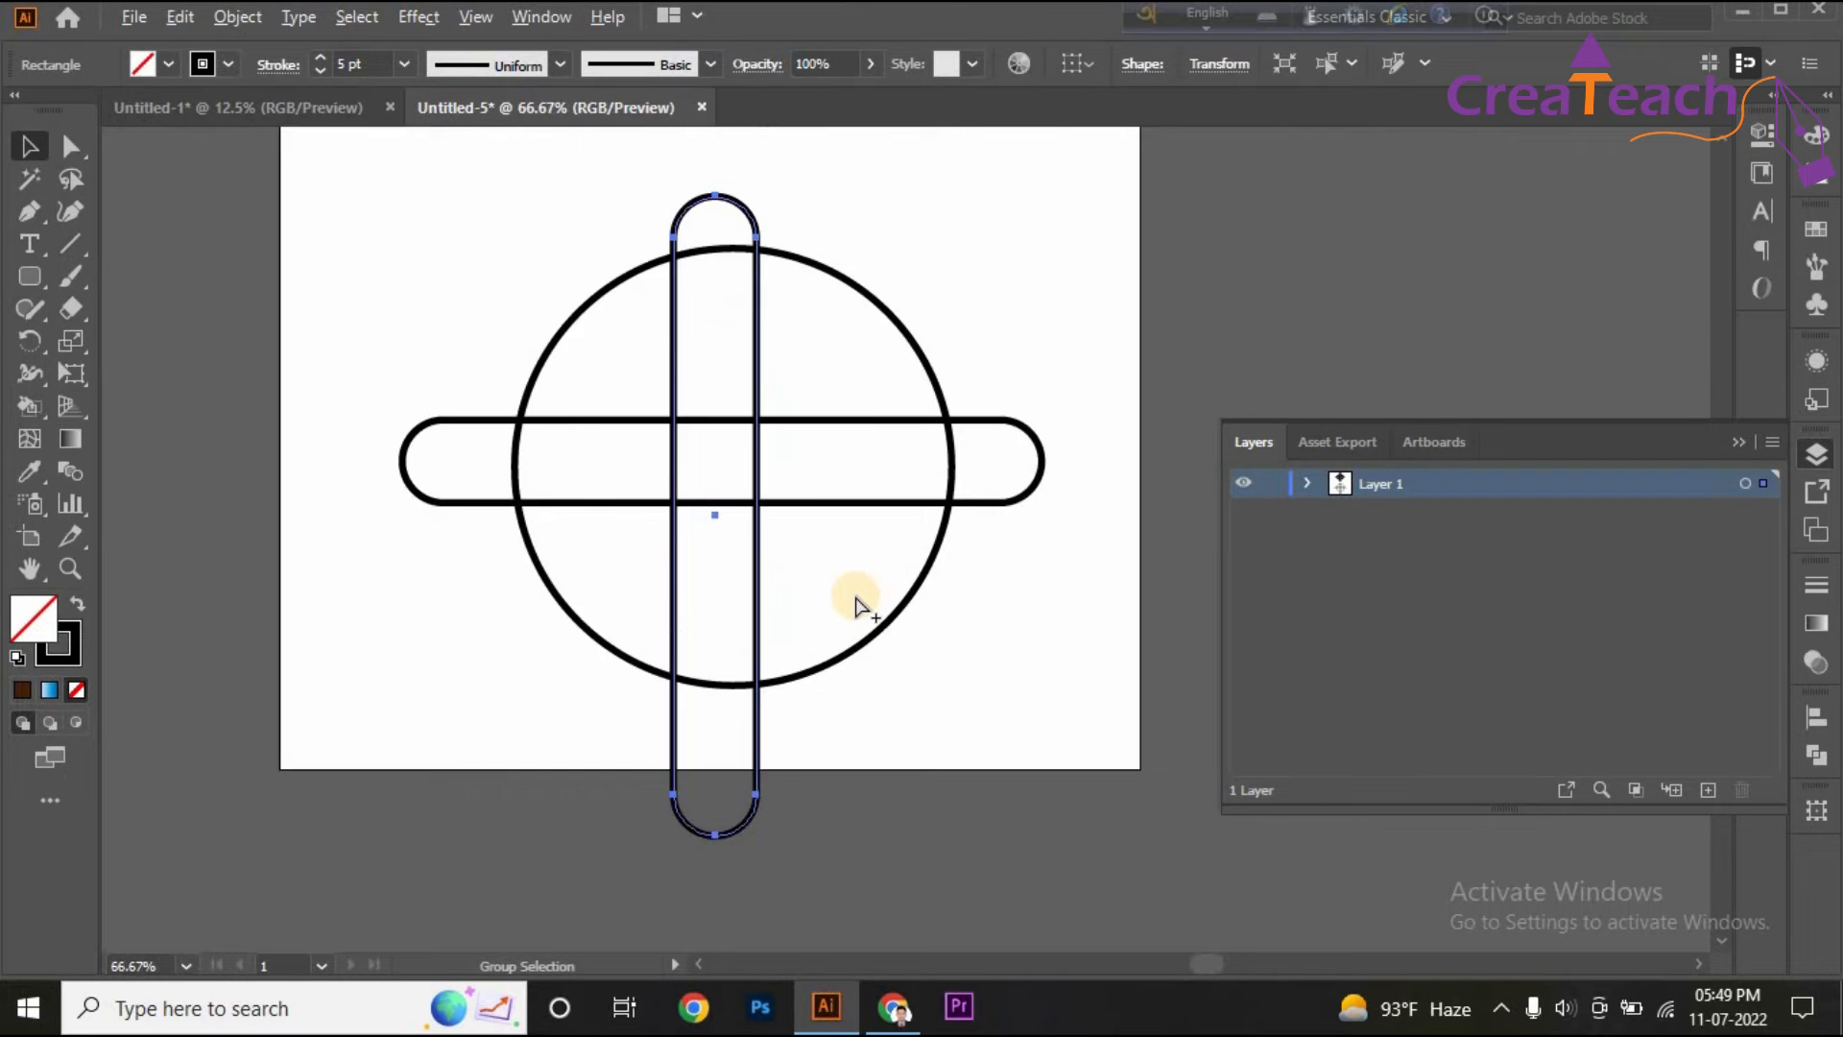
alt+scroll(854, 607, down, 1)
scroll(879, 573, up, 2)
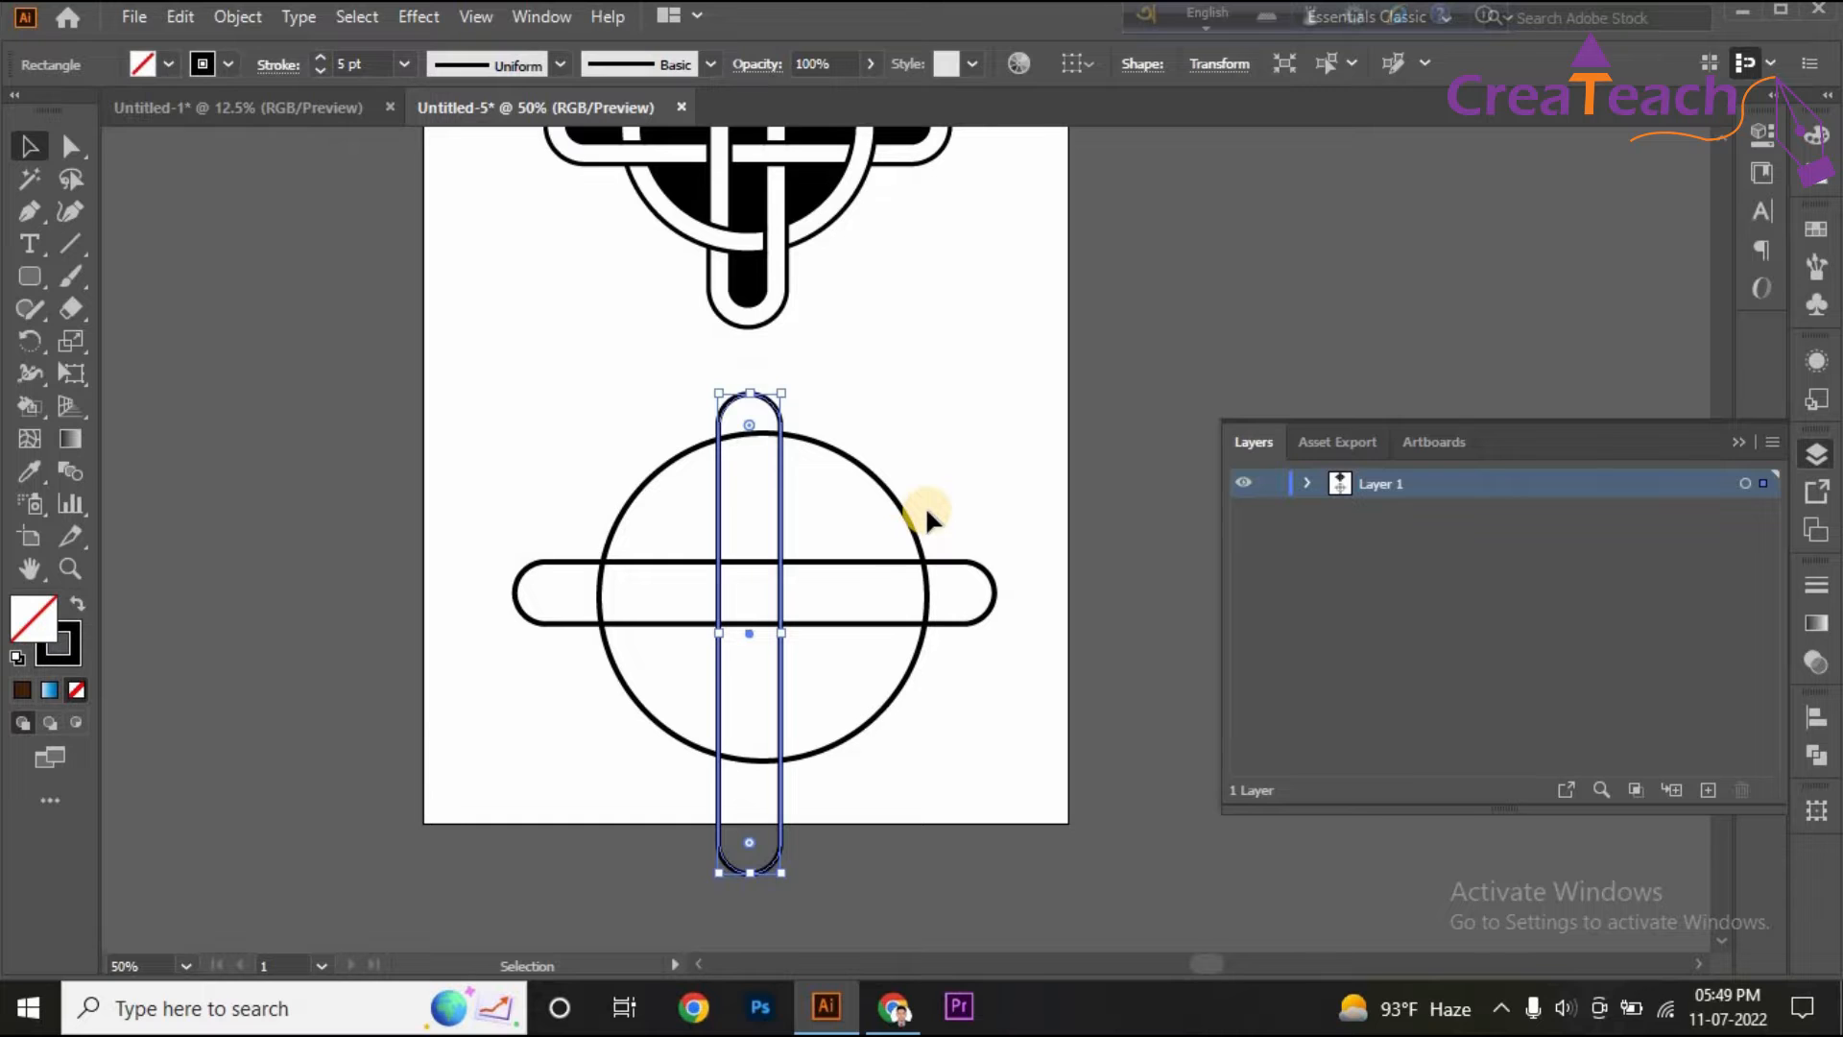
Align the circle and both rounded rectangles on their horizontal and vertical centers, and distribute their vertical centers.
drag(973, 432, 497, 662)
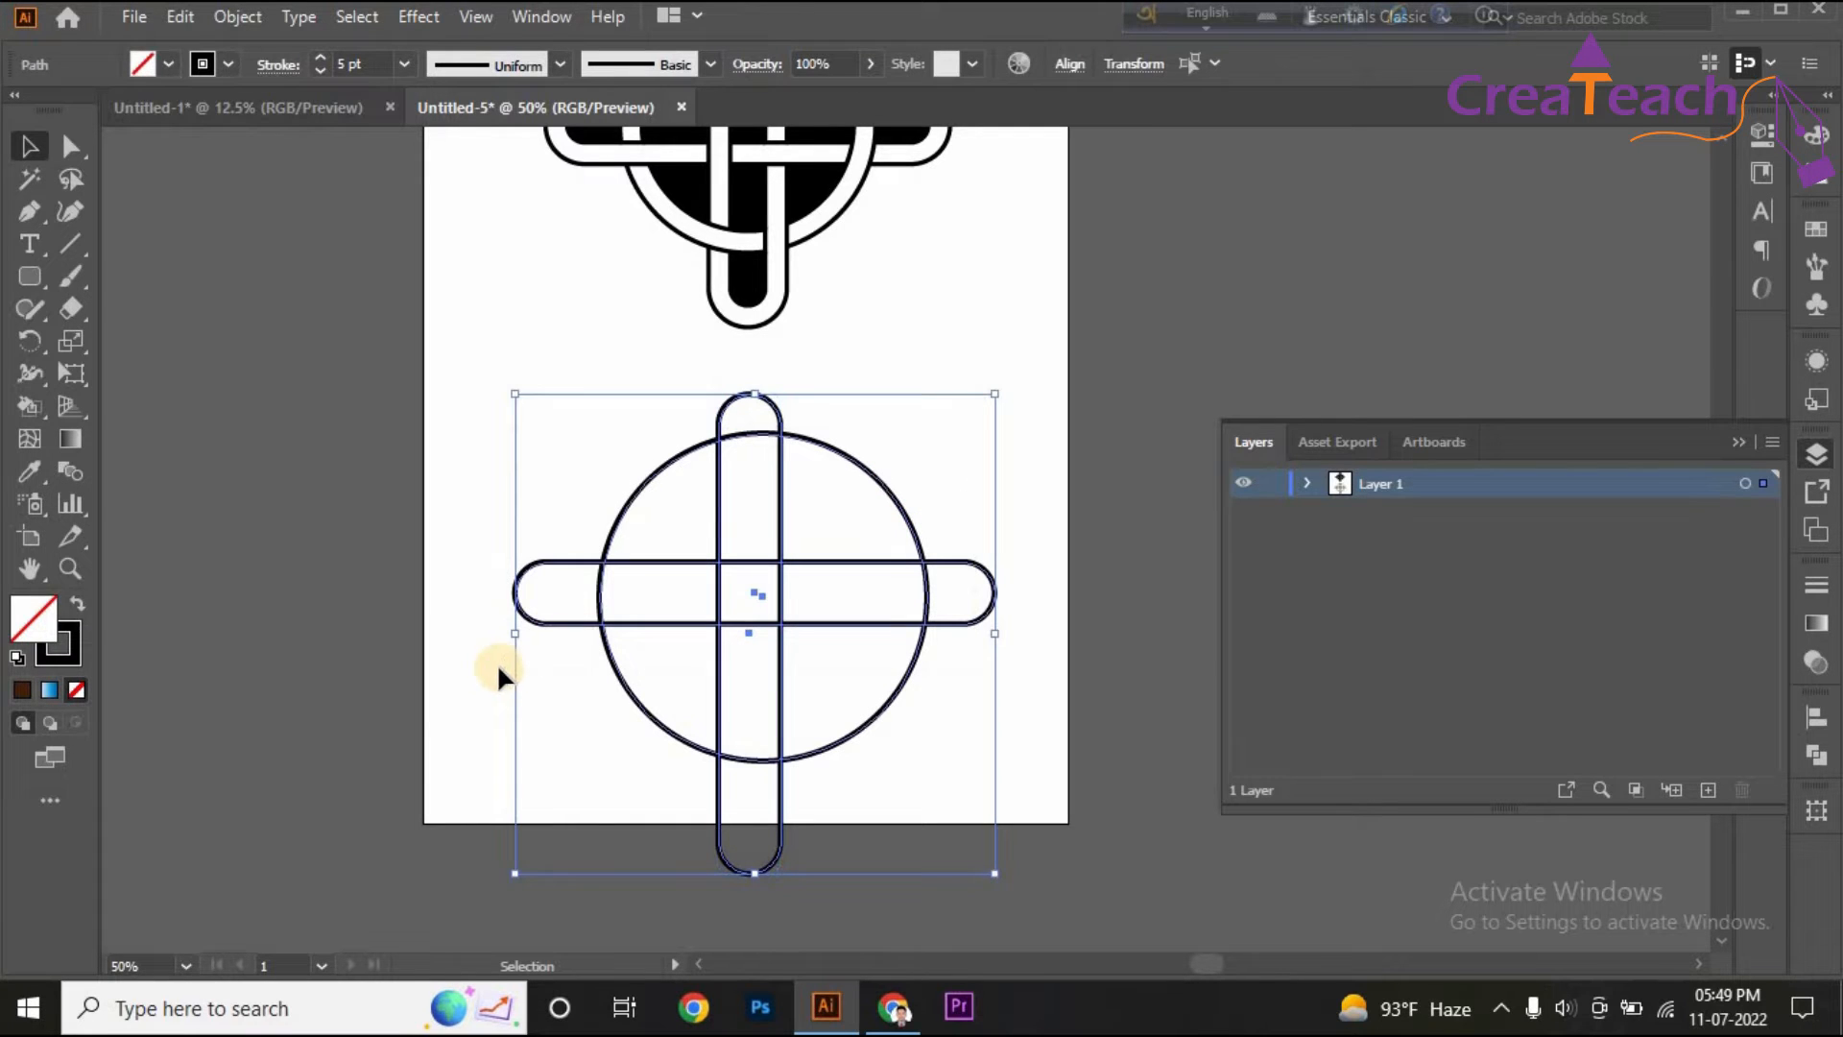
click(1073, 68)
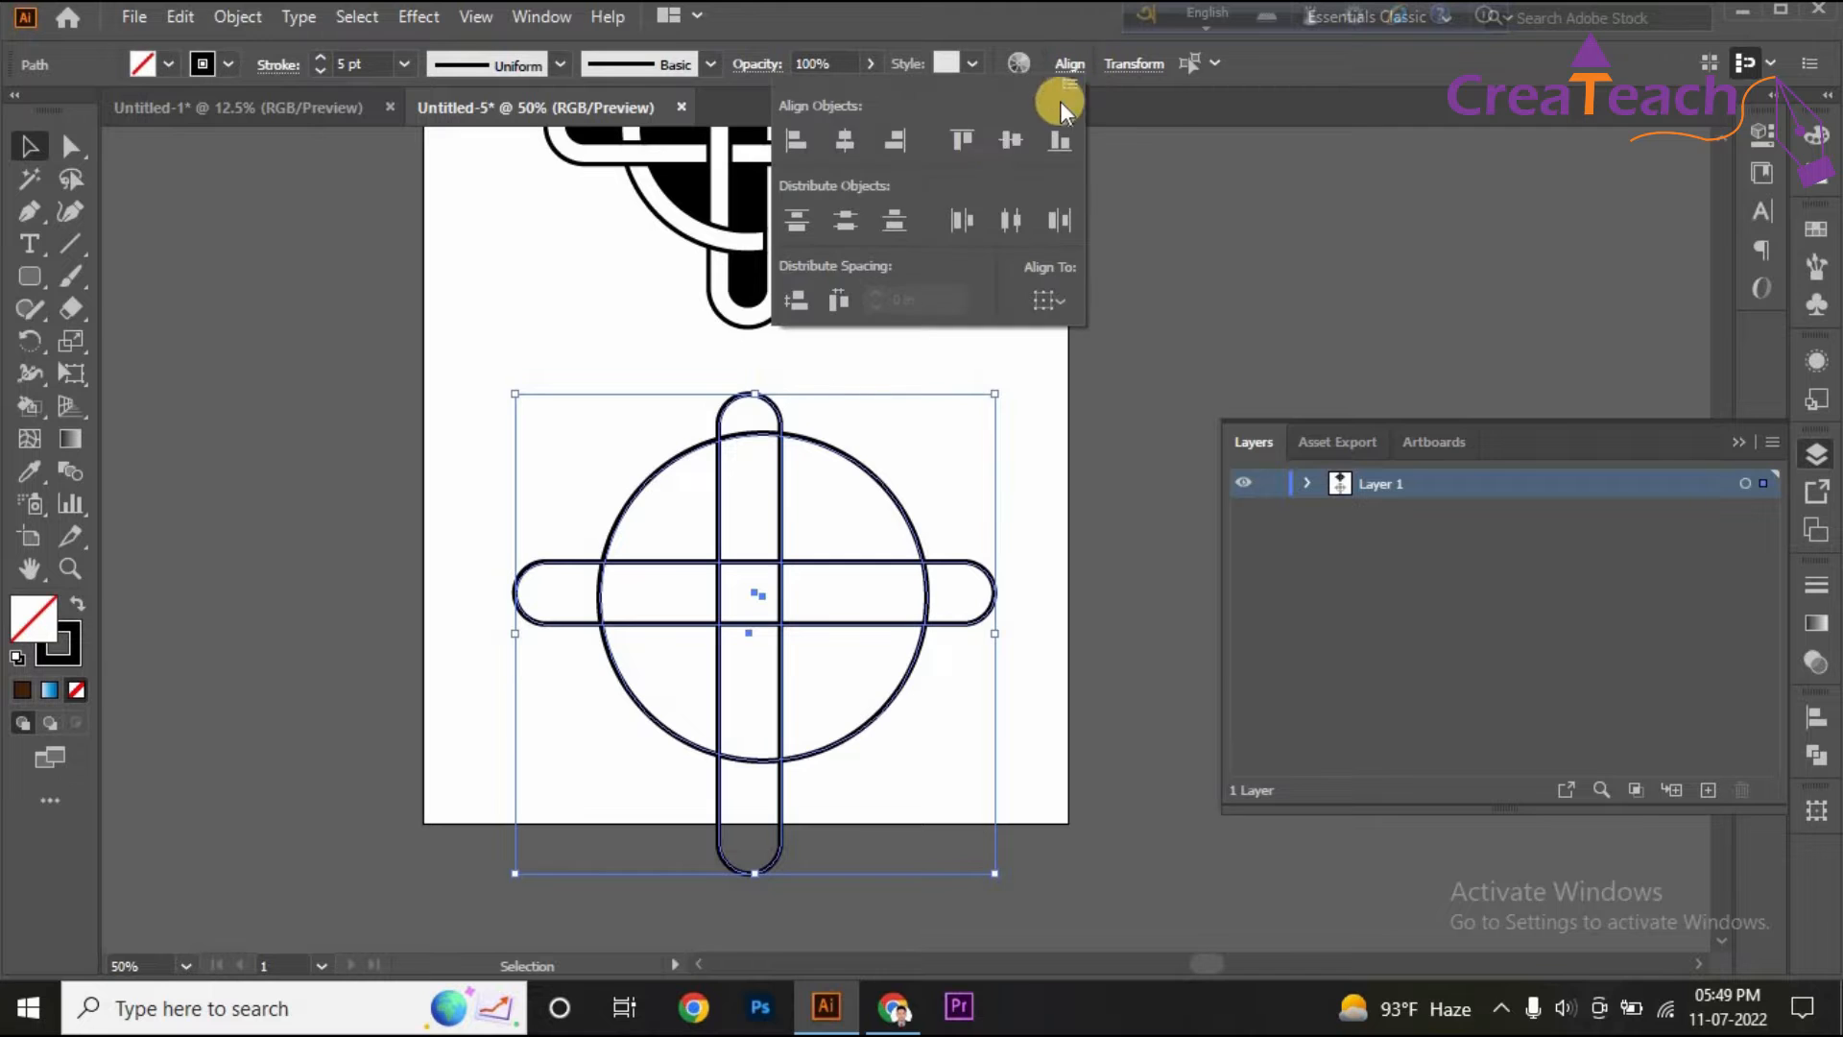
click(847, 142)
click(999, 137)
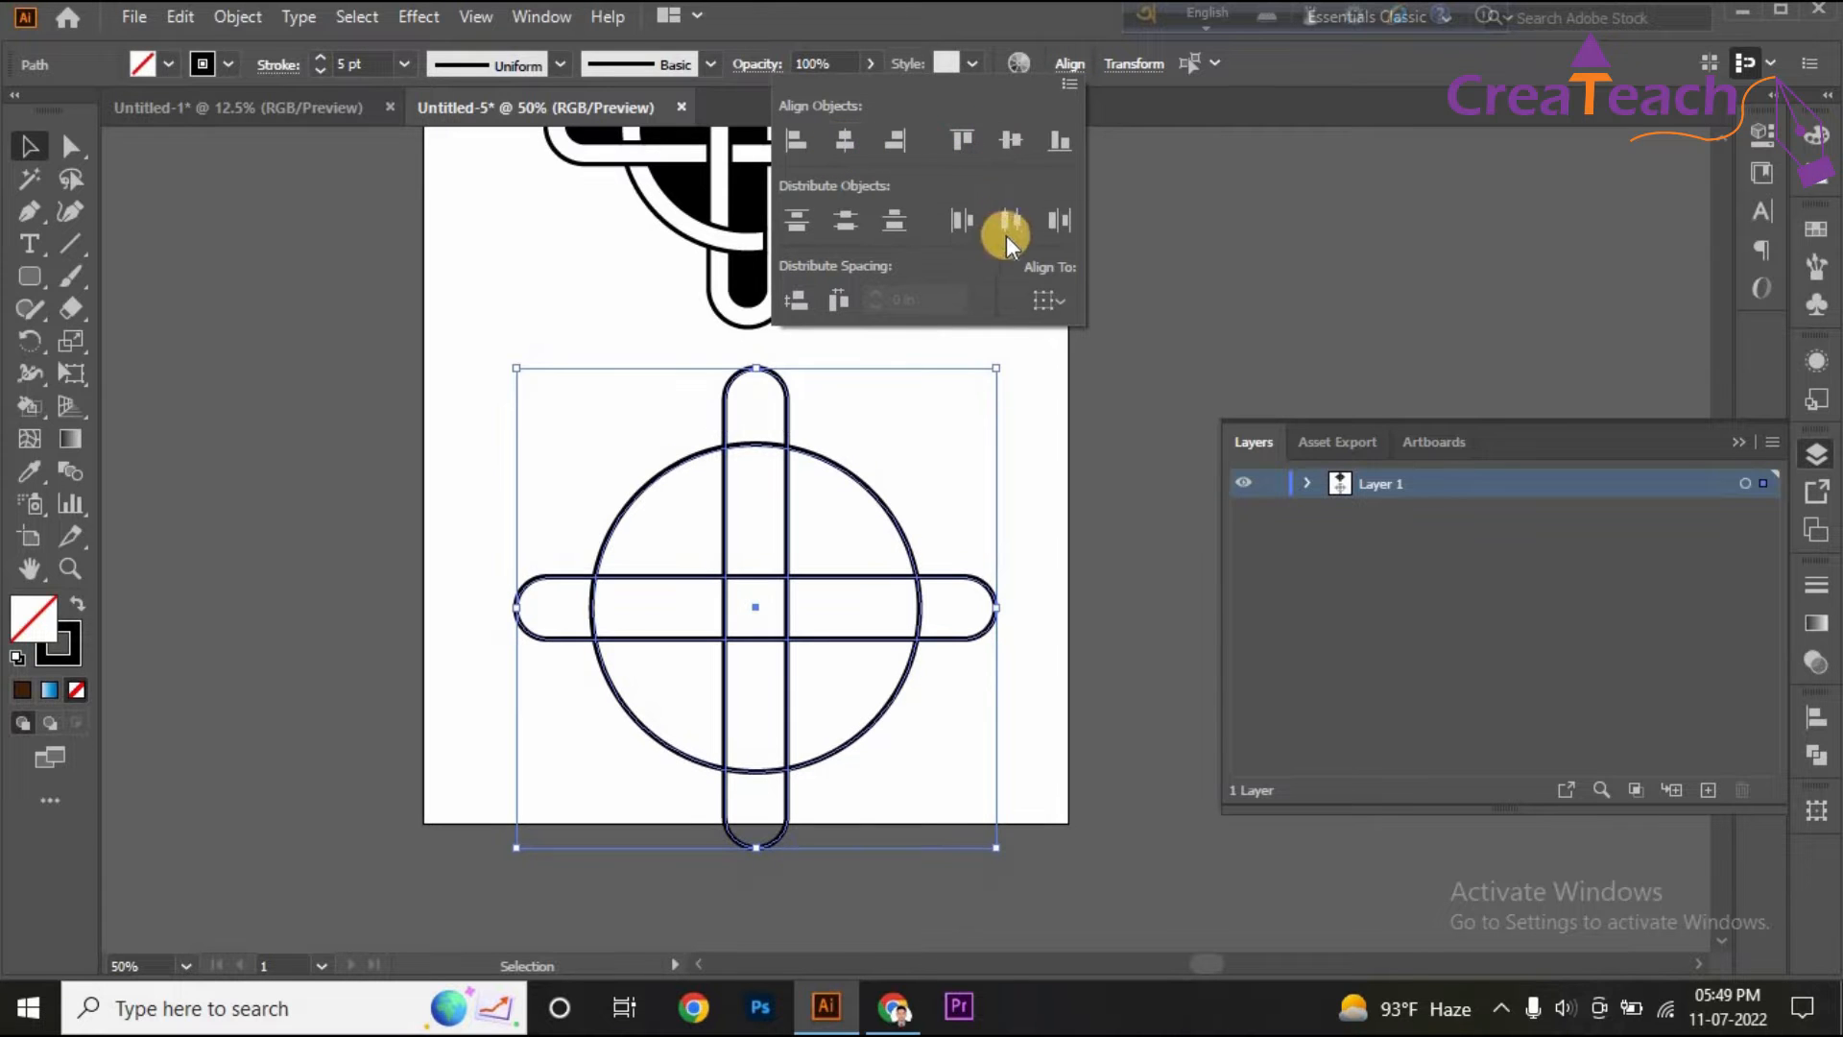
click(844, 221)
Move the aligned circle and cross up so the whole design fits on the artboard below the reference knot.
click(29, 146)
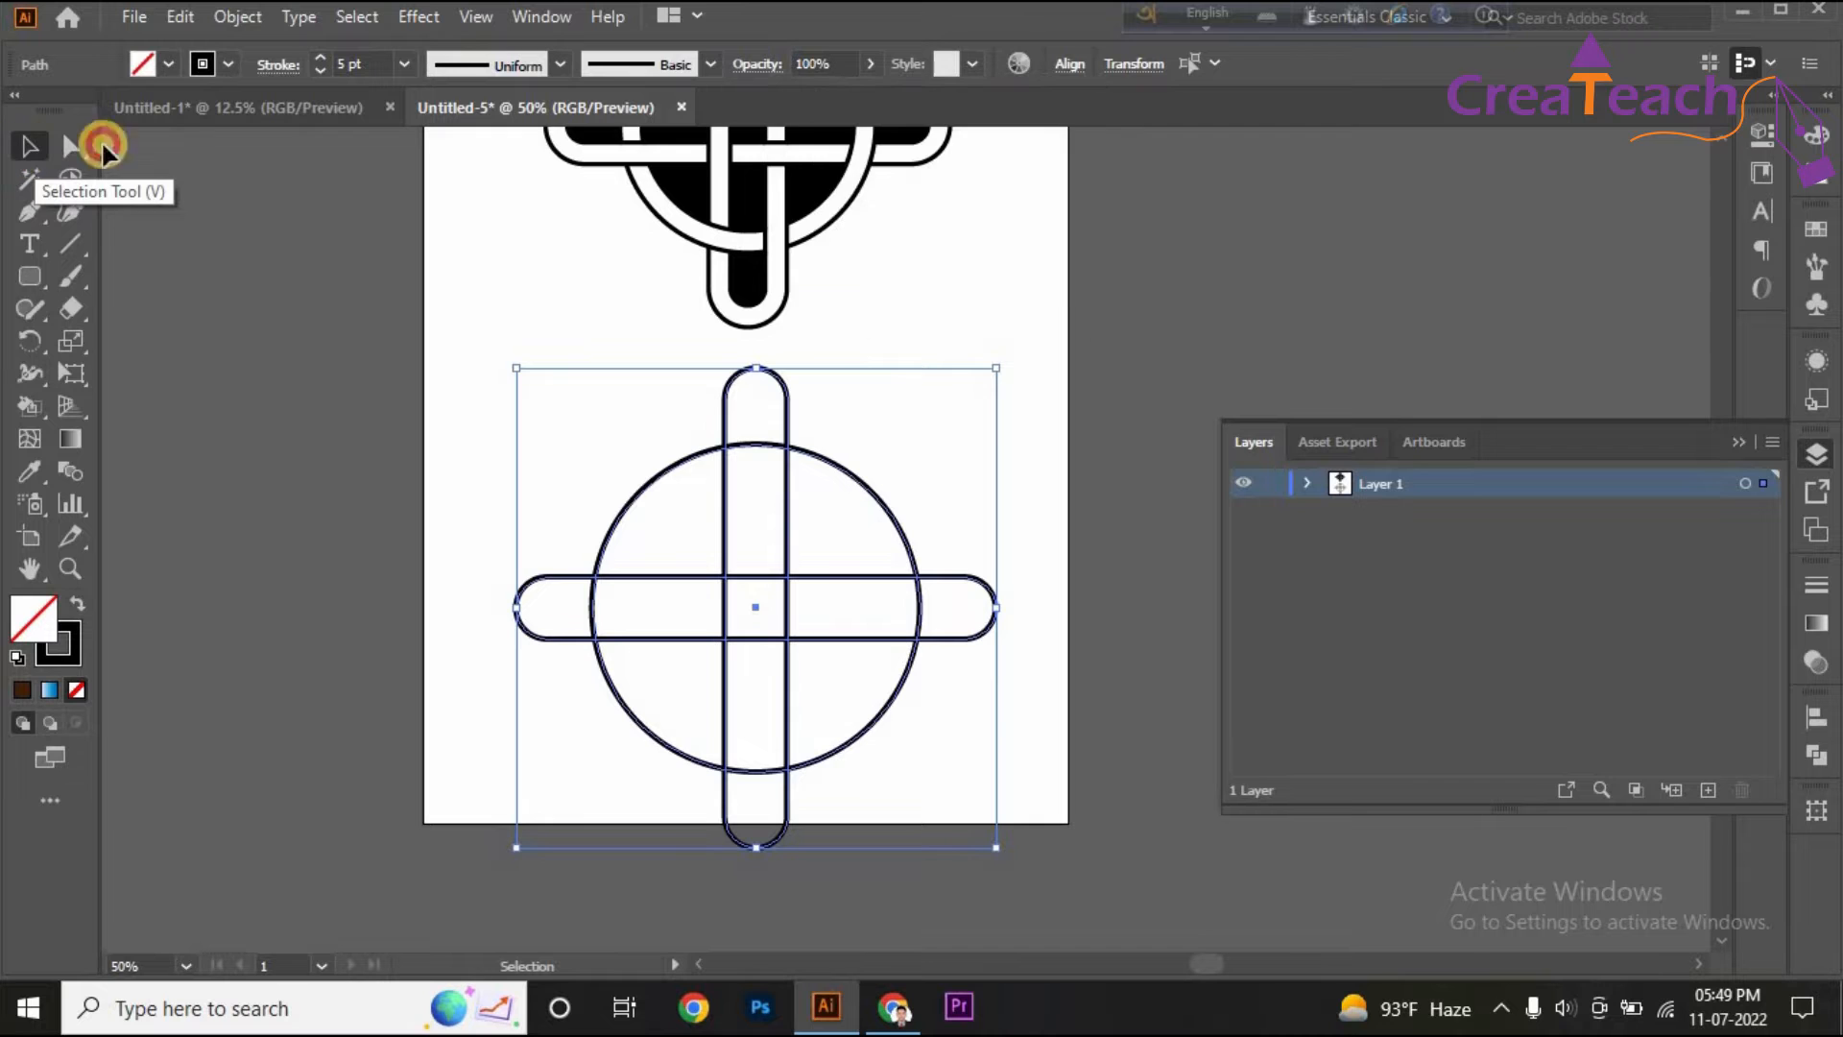
scroll(793, 605, up, 1)
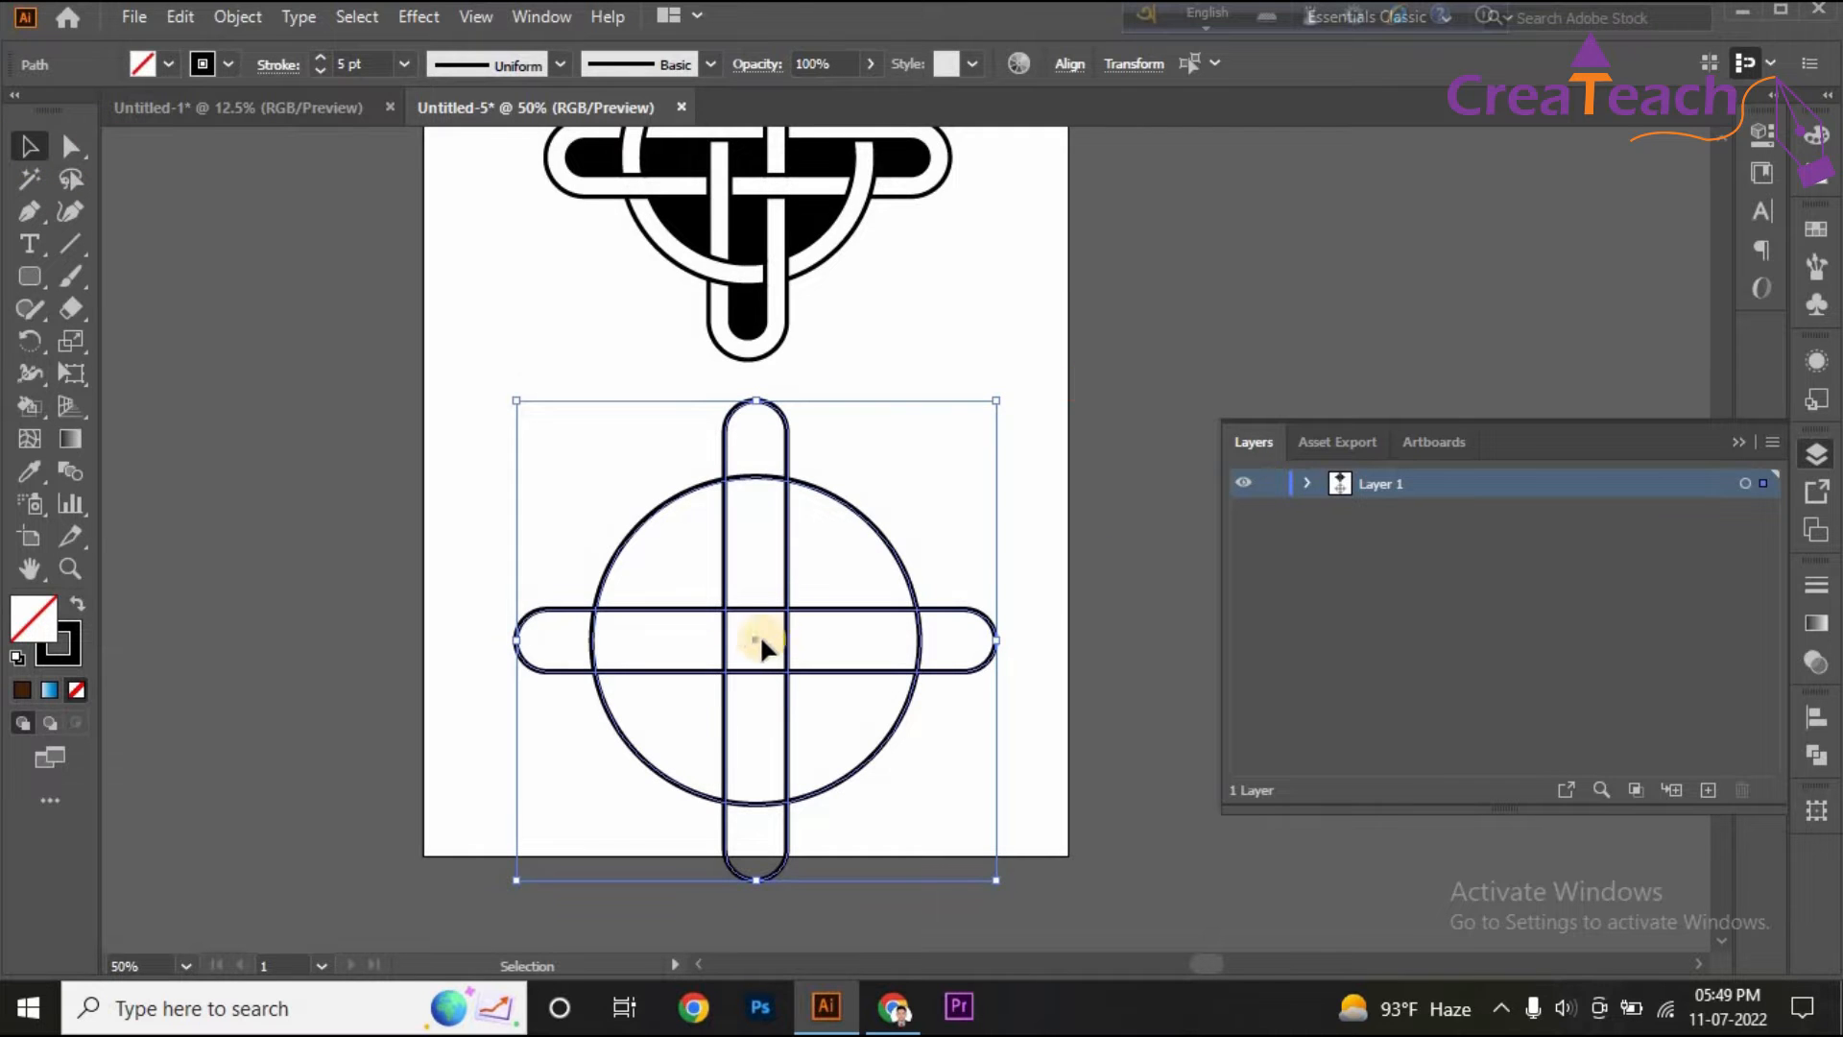
drag(754, 635, 757, 607)
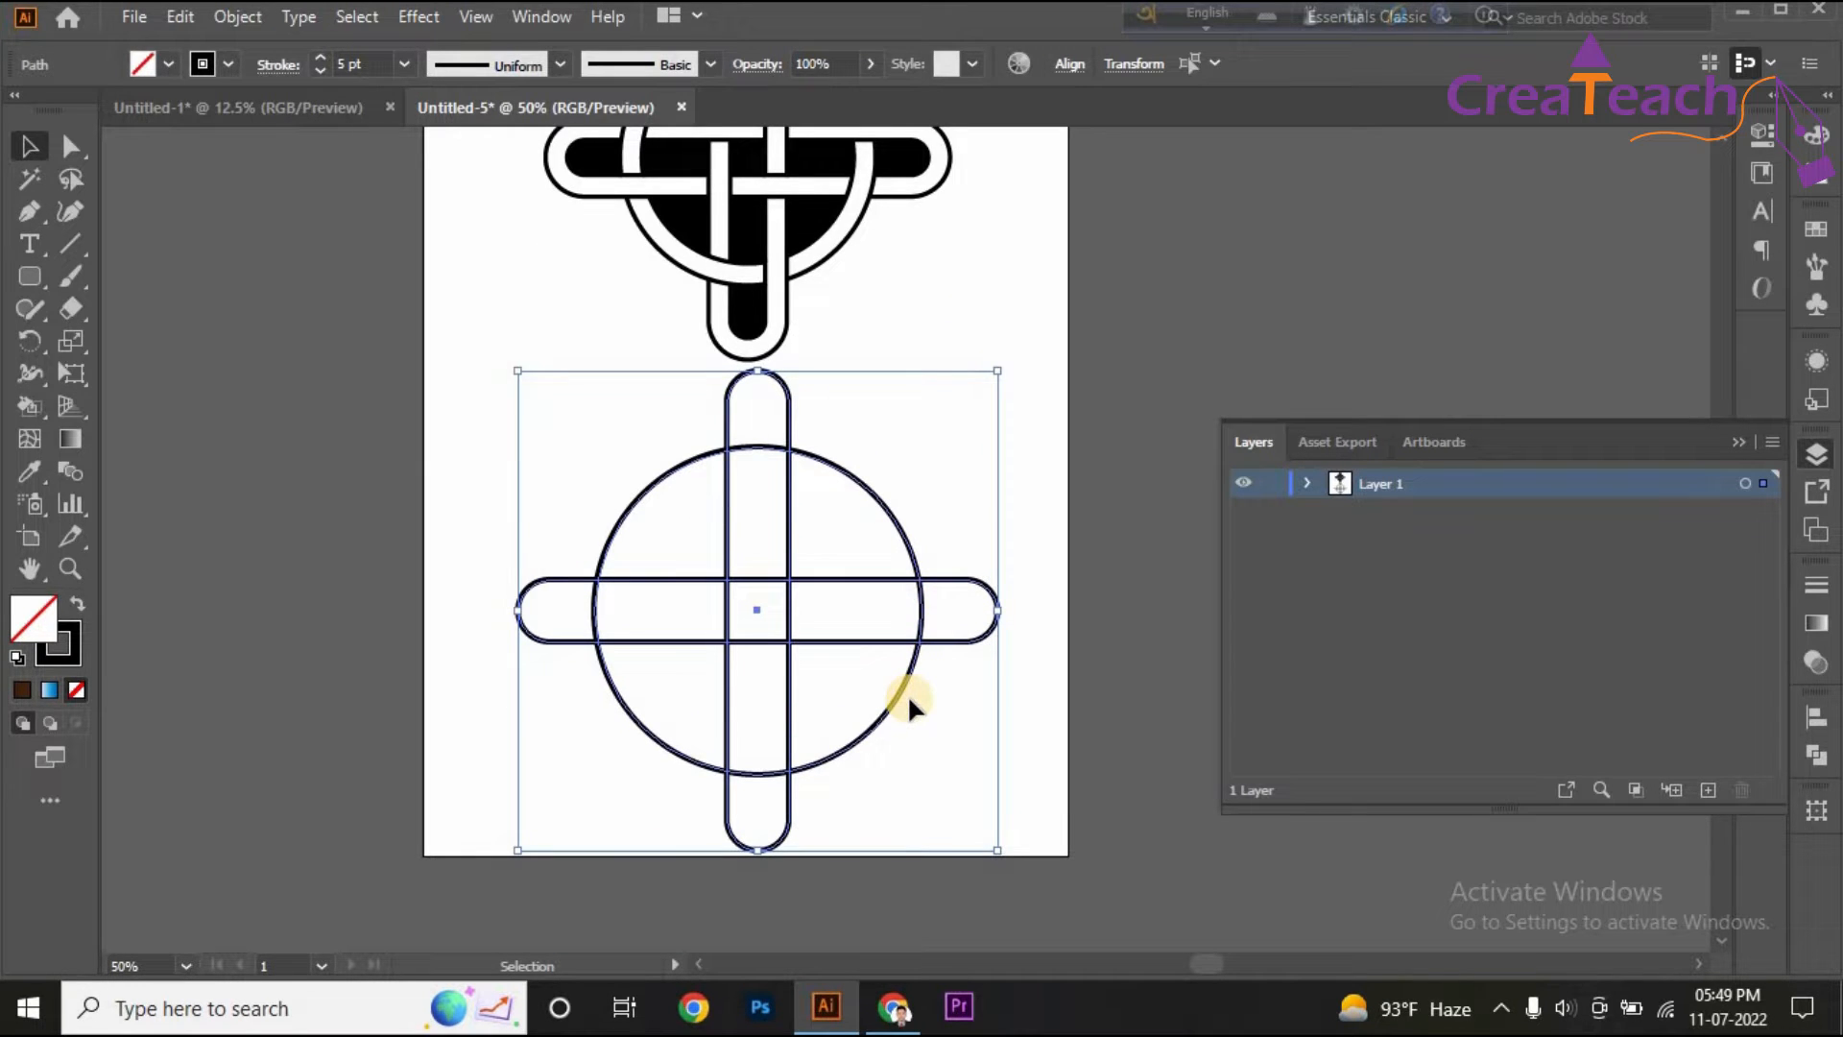
Set the stroke weight of the circle and both rounded rectangles to 32 pt.
click(317, 59)
click(317, 59)
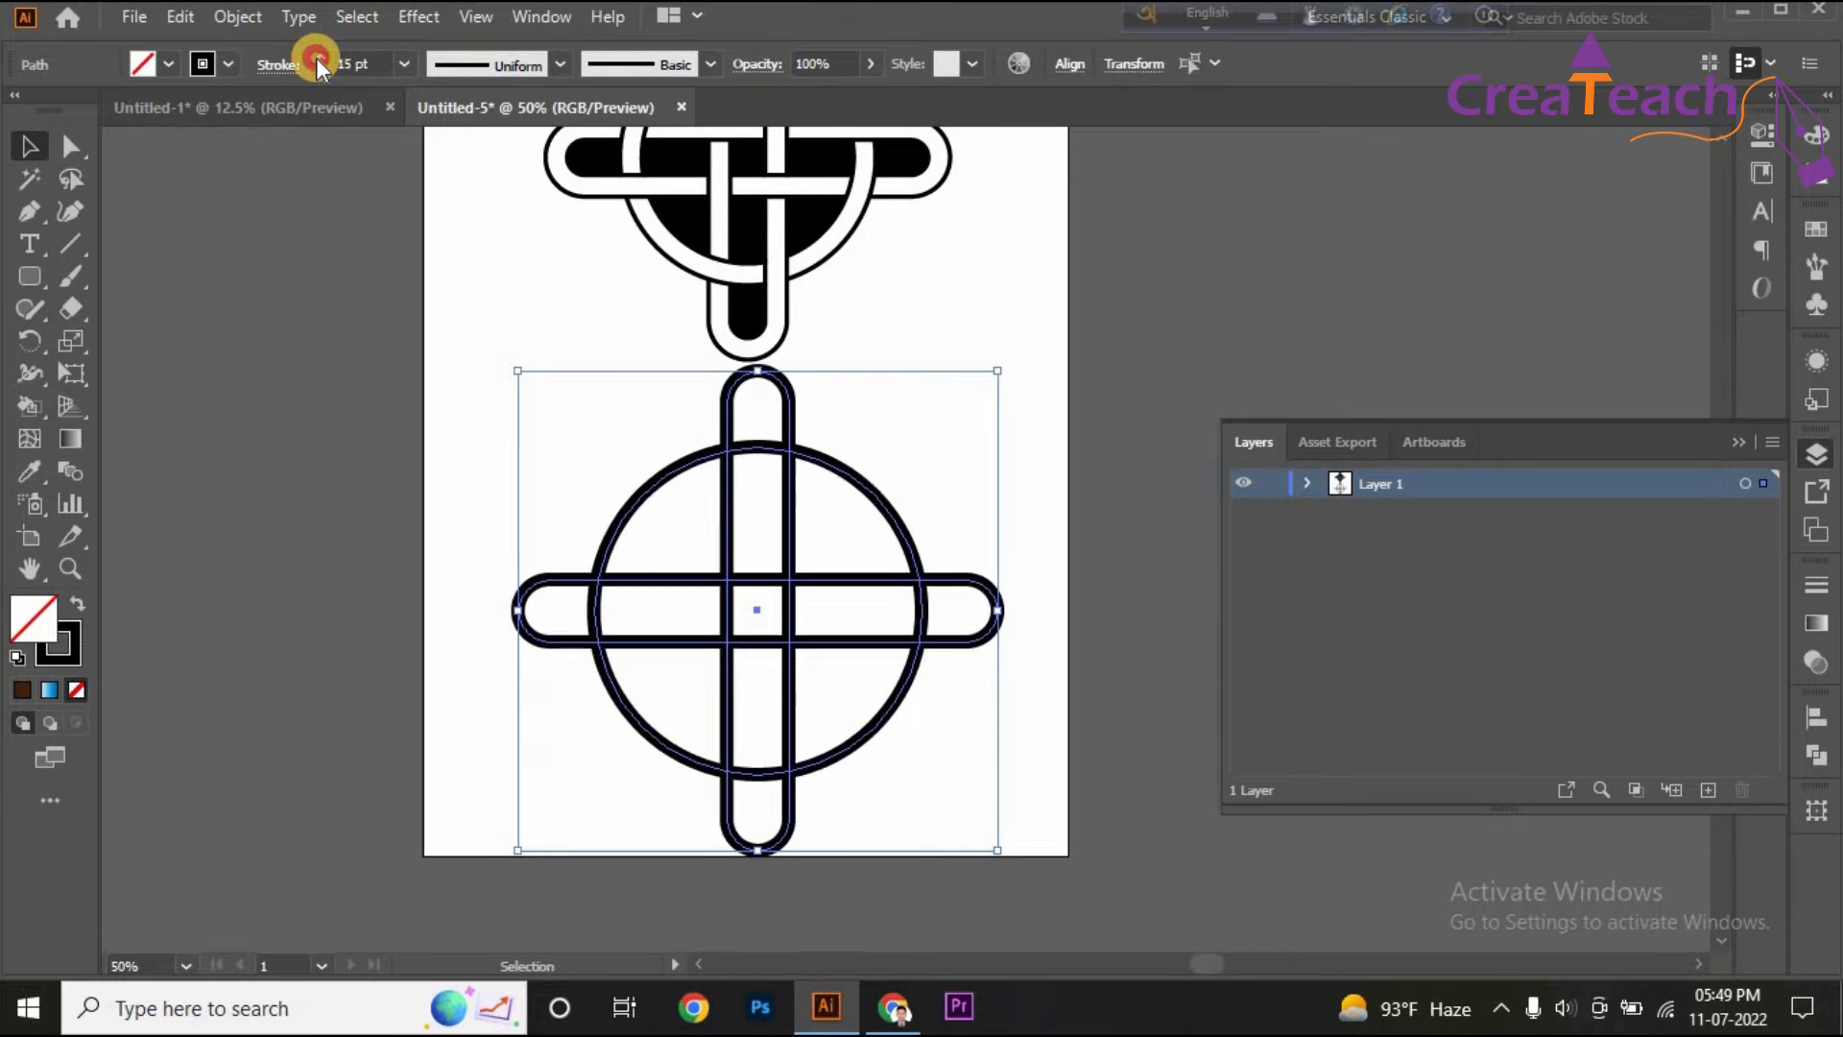
click(316, 59)
click(317, 60)
click(317, 60)
click(317, 60)
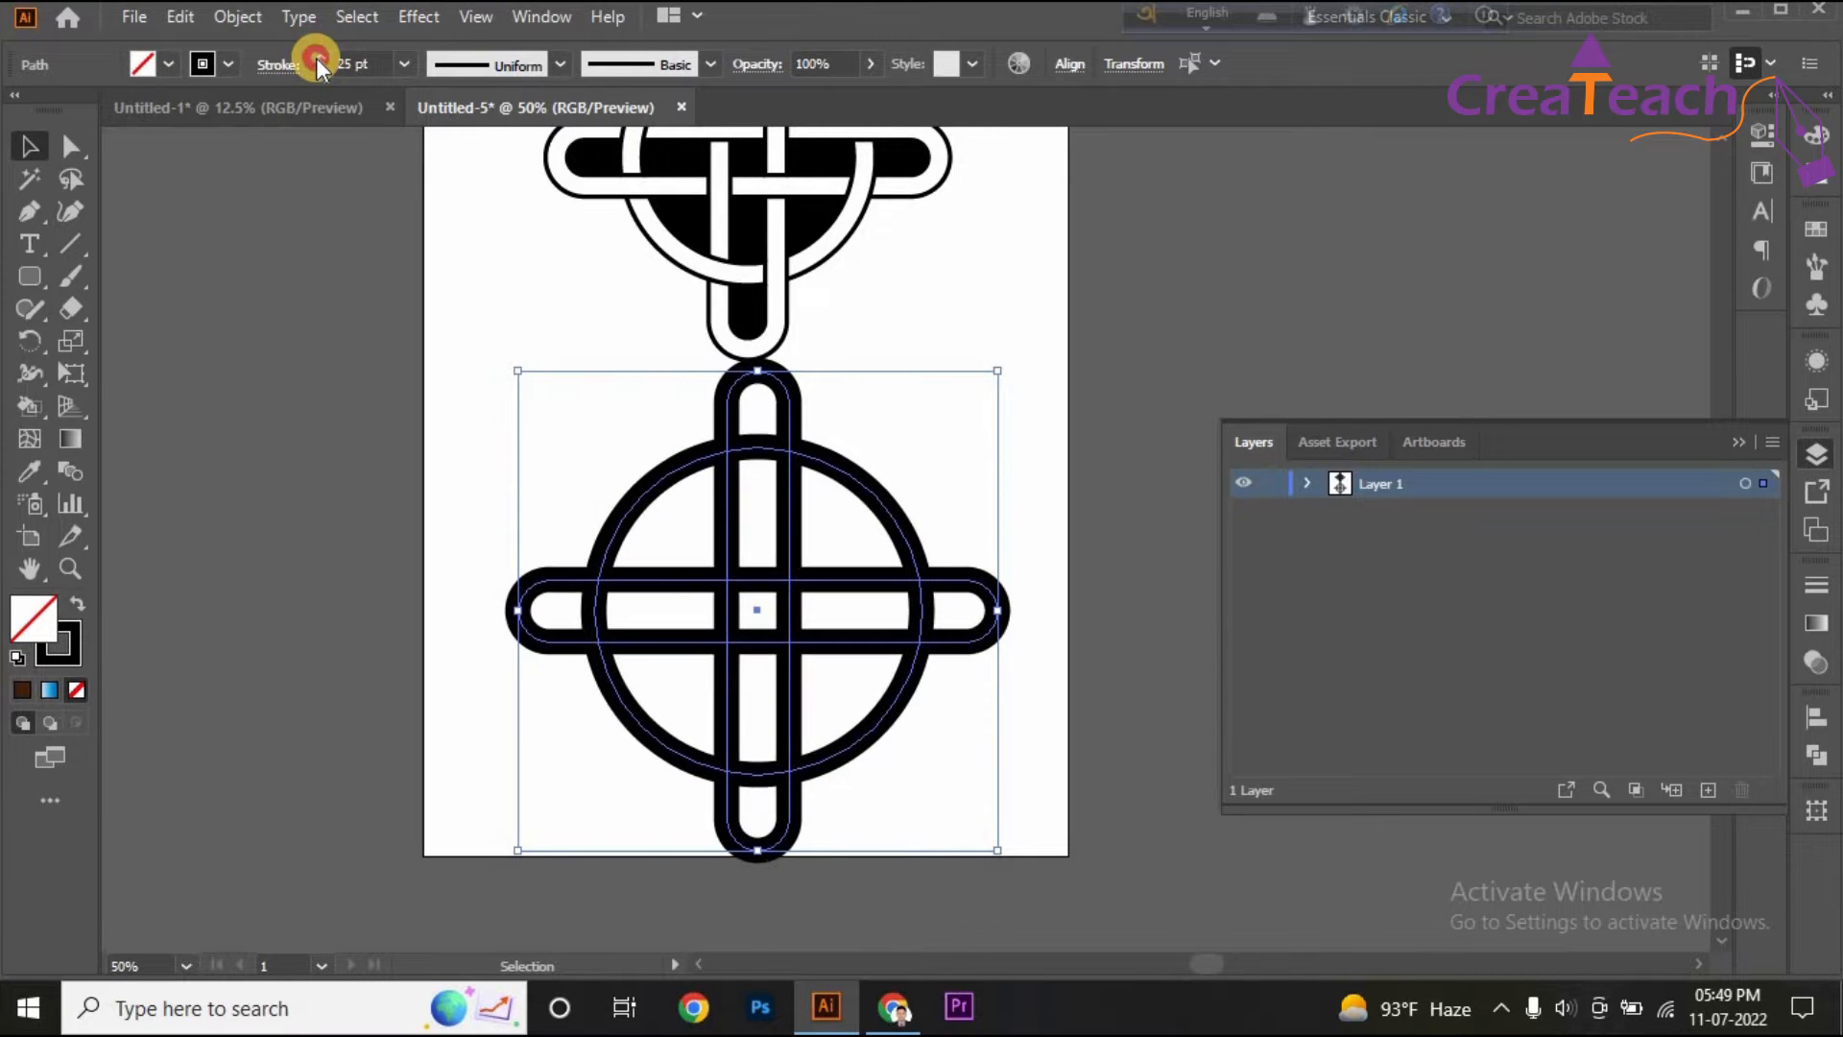
click(317, 60)
click(316, 59)
click(317, 60)
click(317, 59)
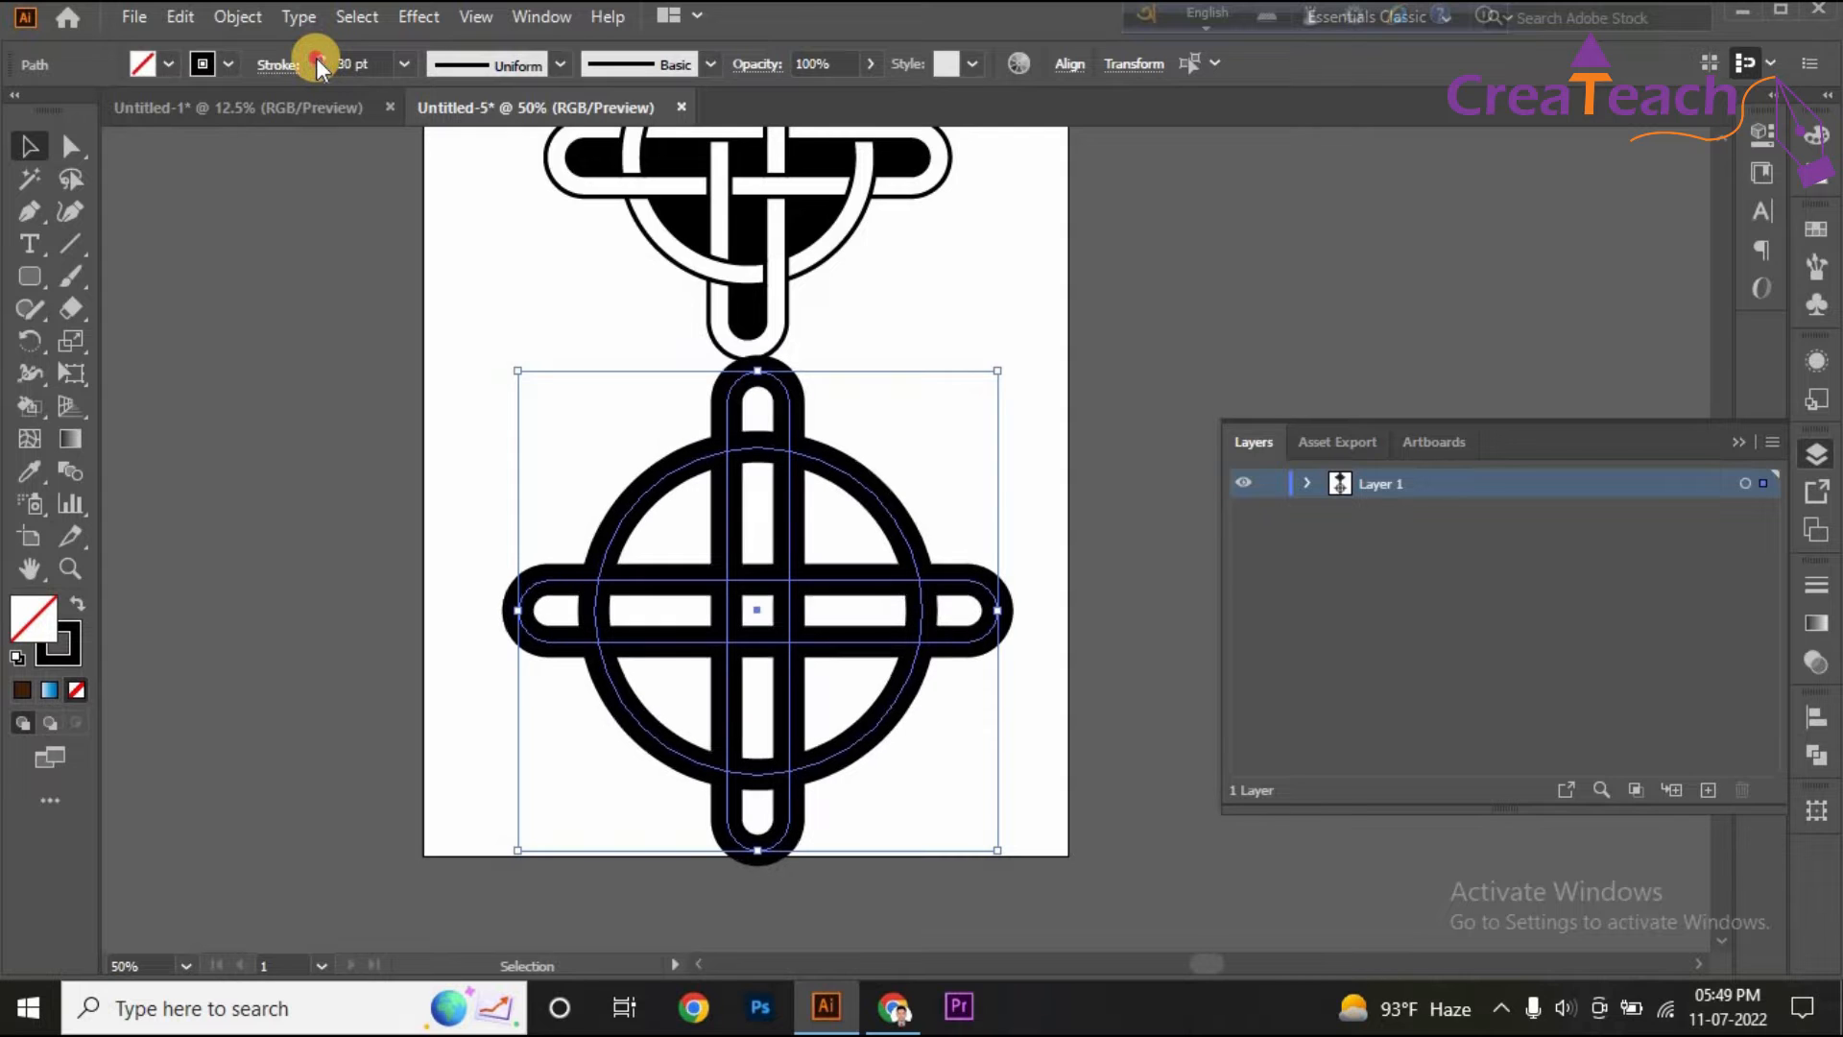
click(316, 59)
click(317, 60)
click(425, 465)
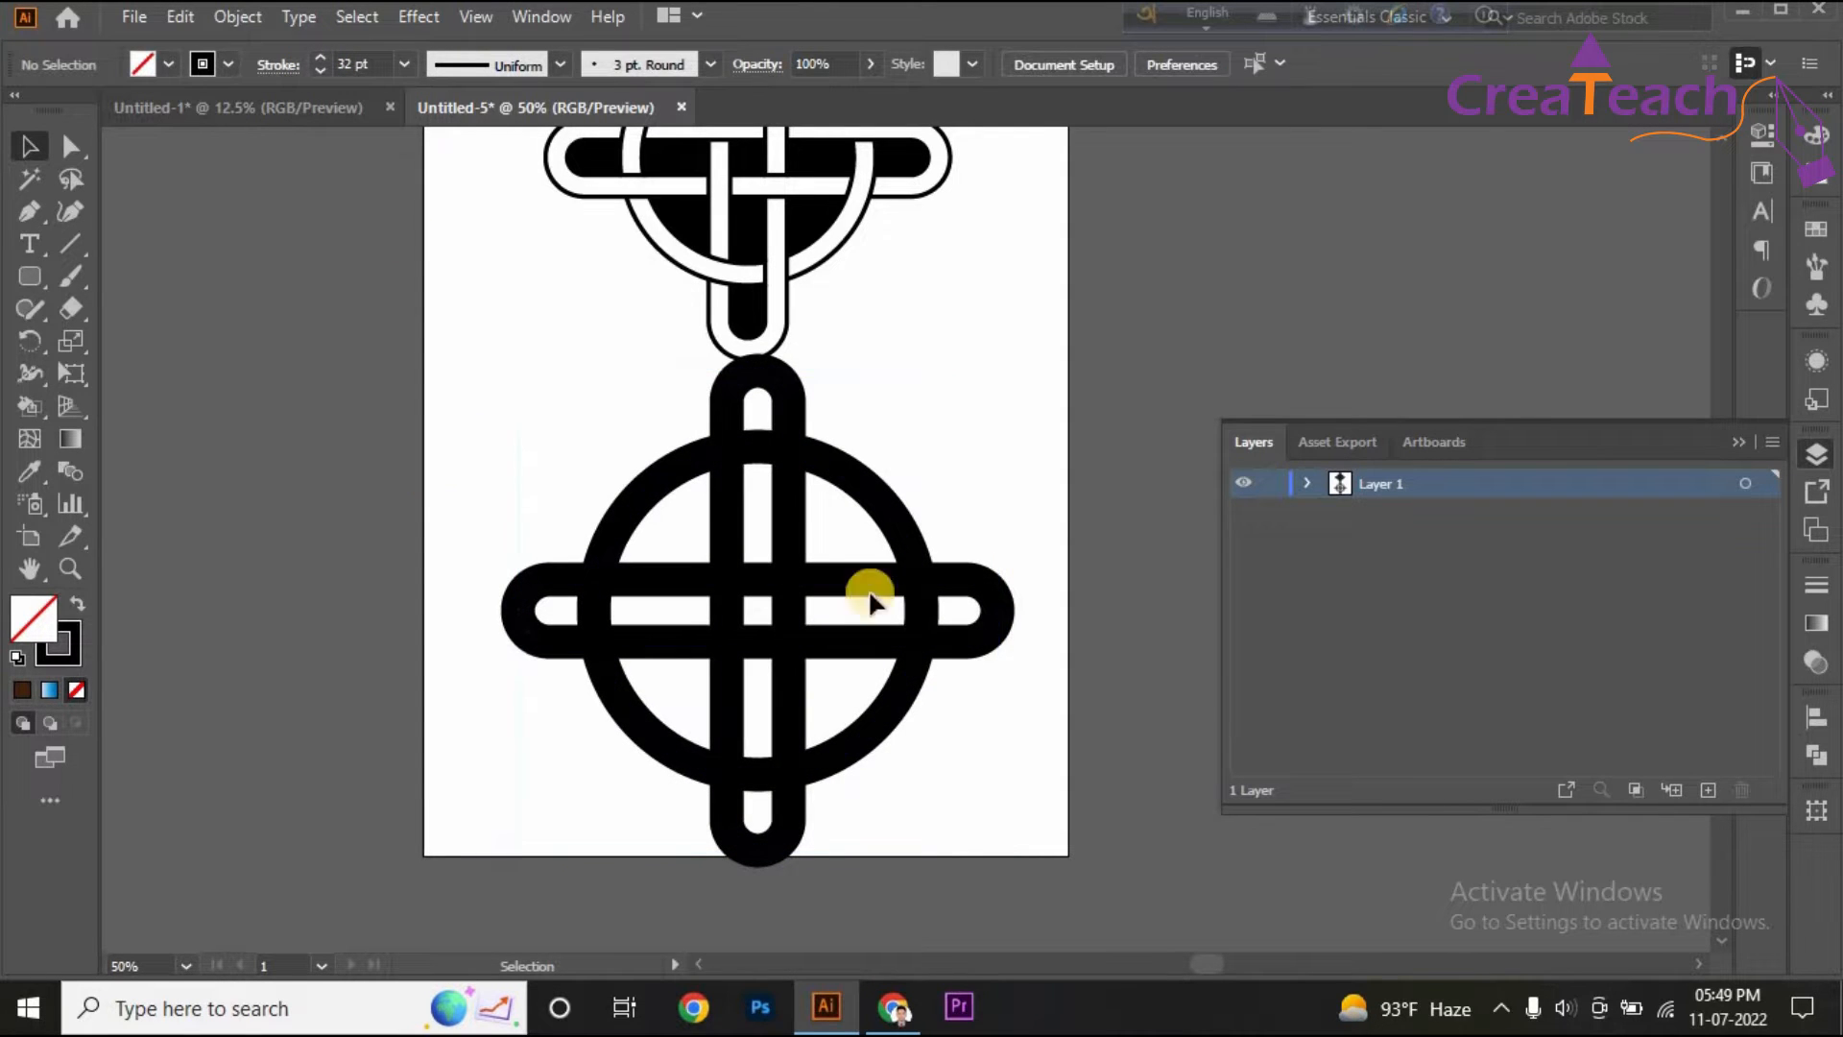
Expand the fill and stroke of the circle and both rounded rectangles into filled outlines.
drag(1019, 441, 489, 820)
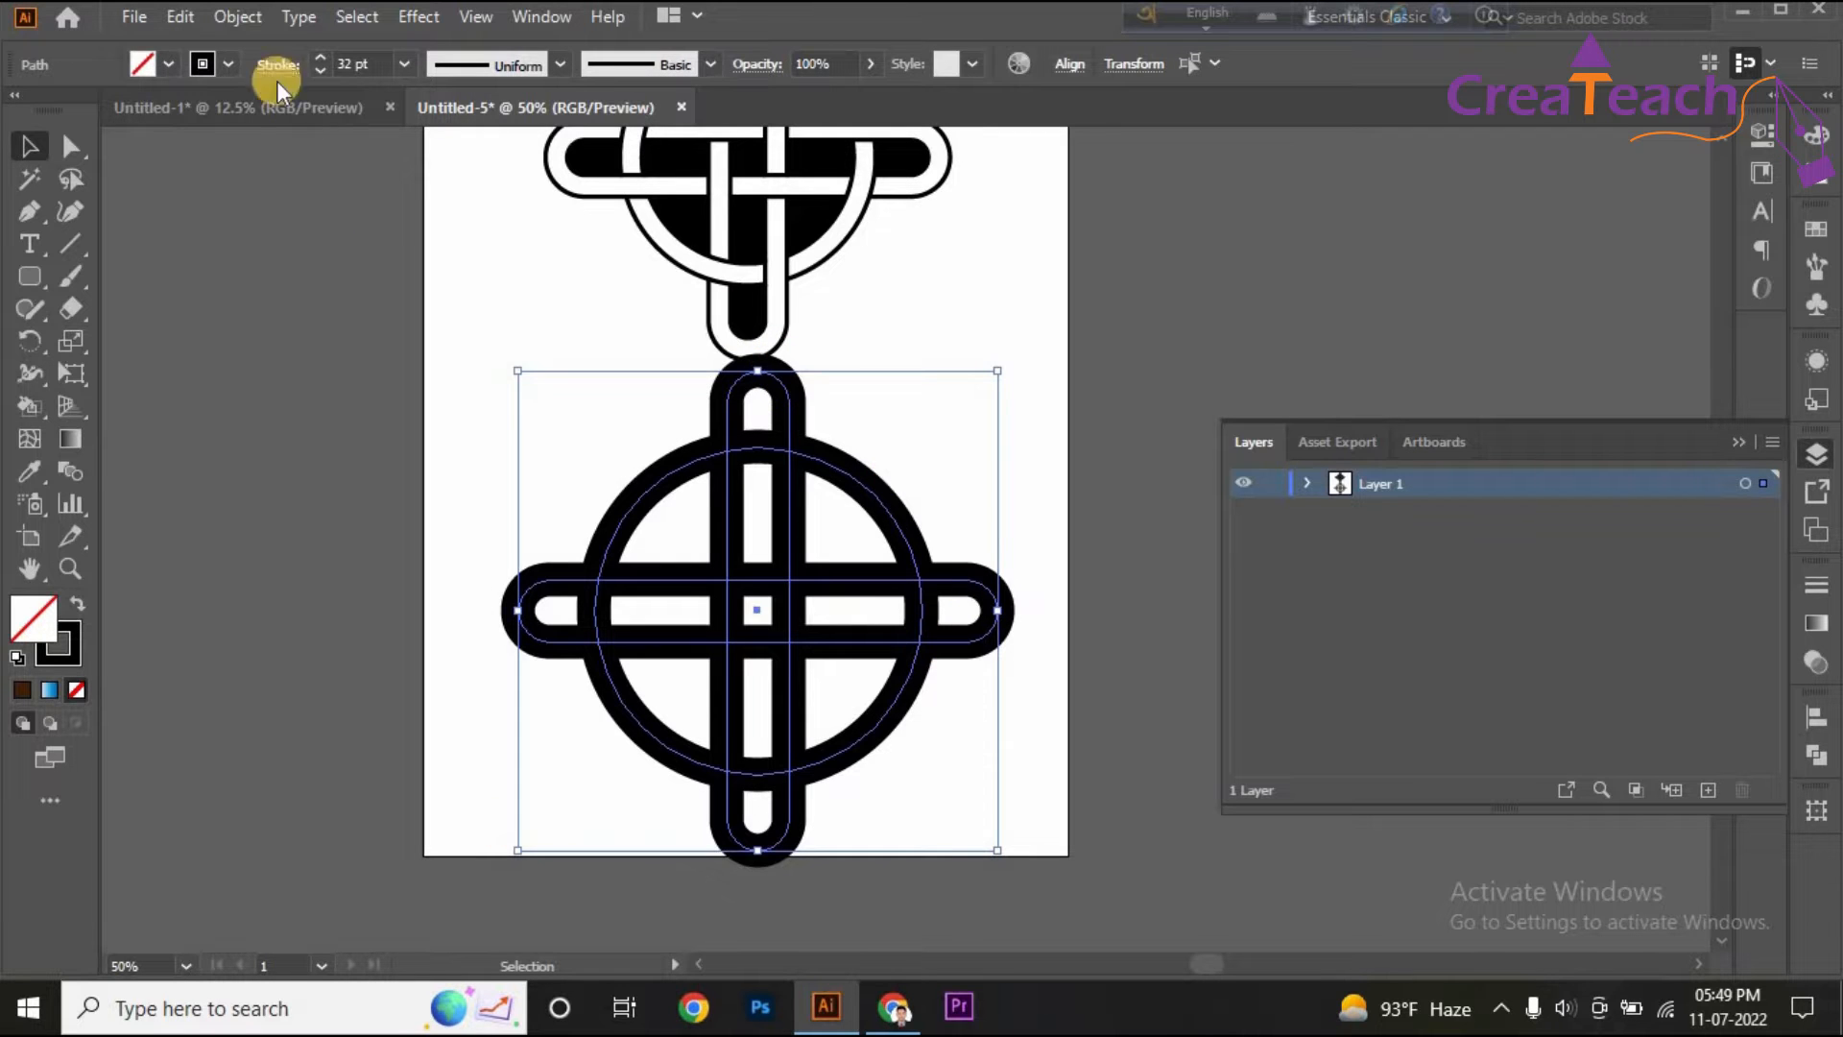
click(221, 25)
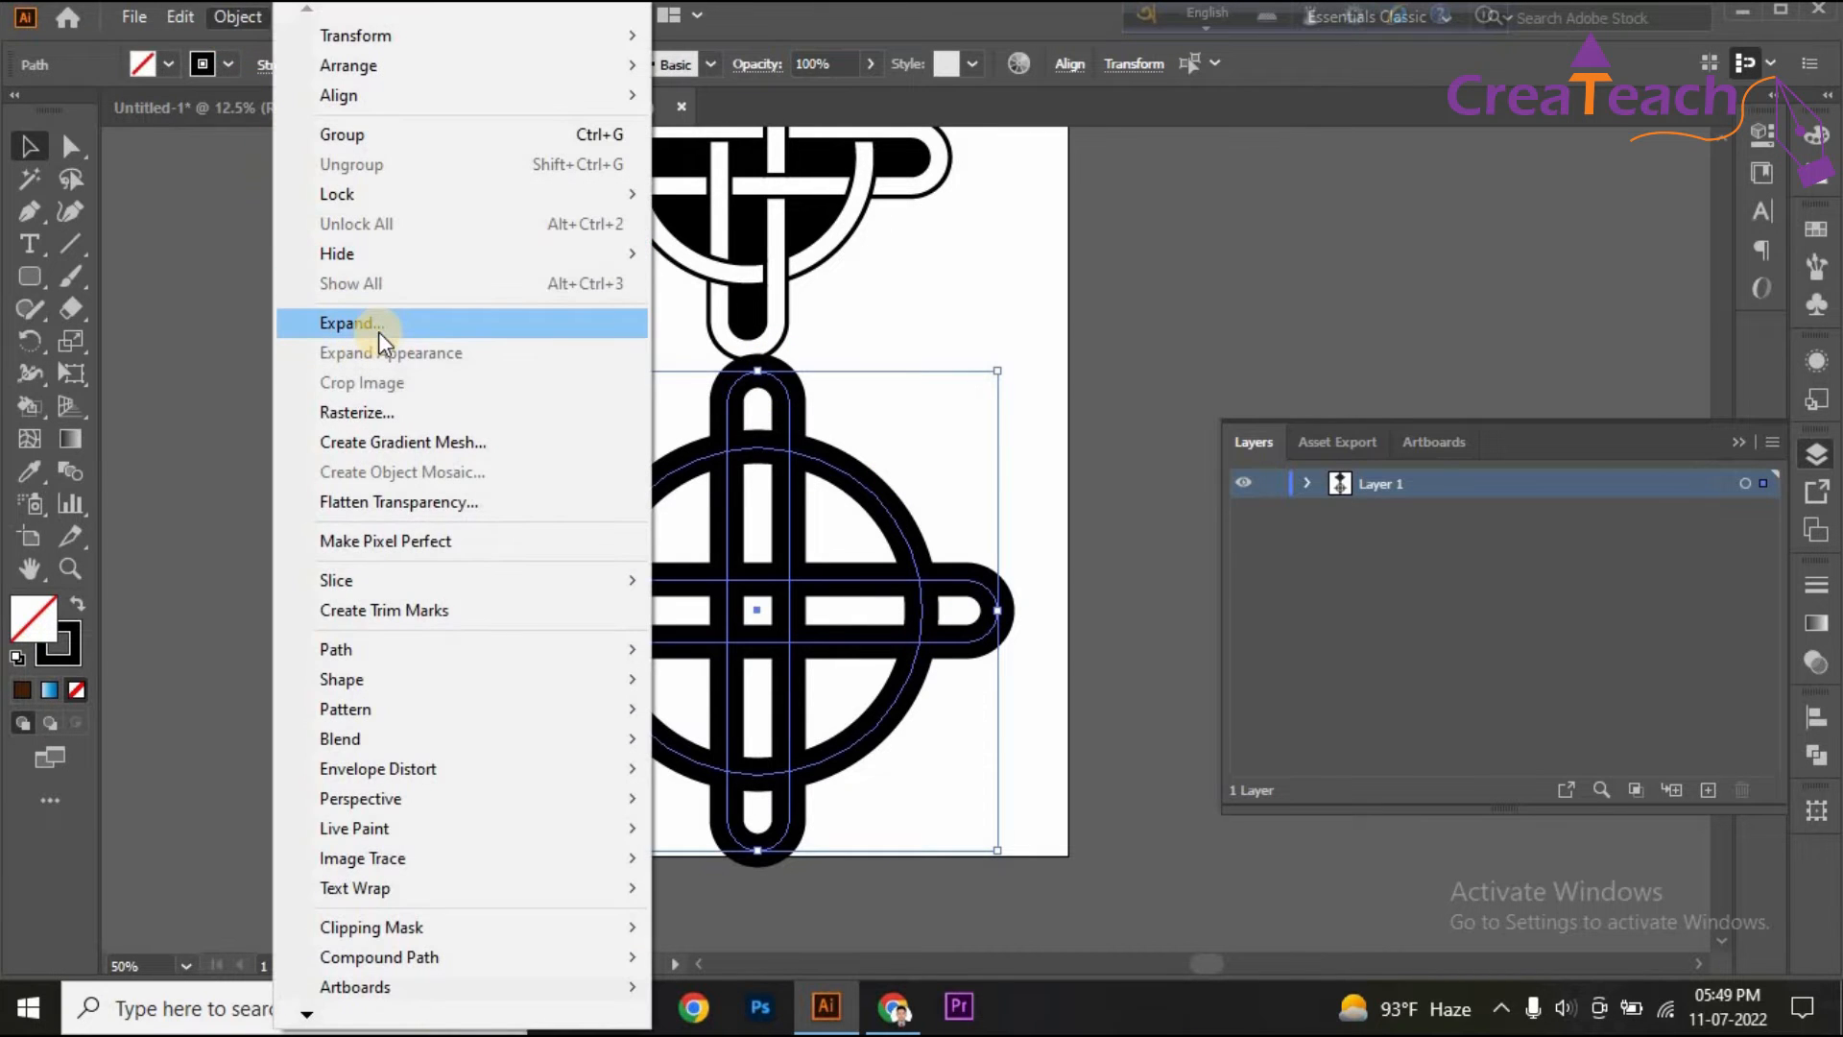
click(378, 326)
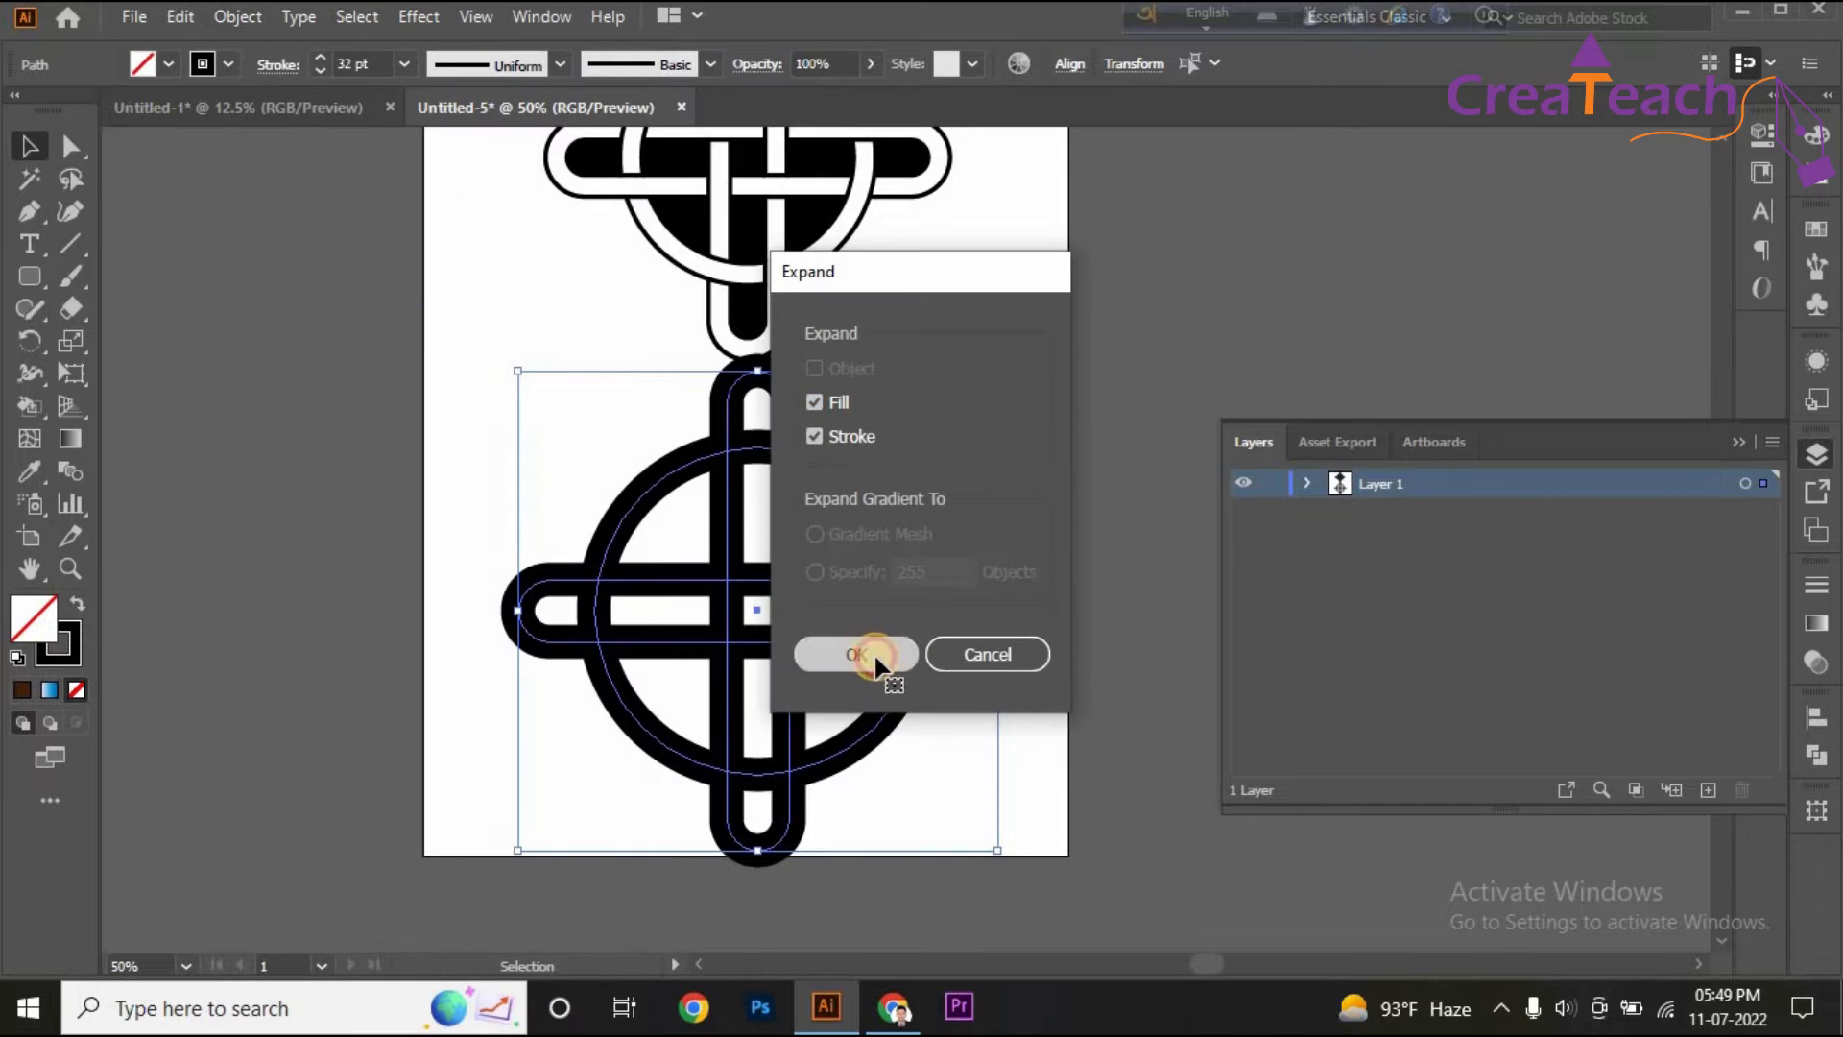
click(877, 663)
scroll(876, 662, up, 2)
scroll(875, 648, down, 2)
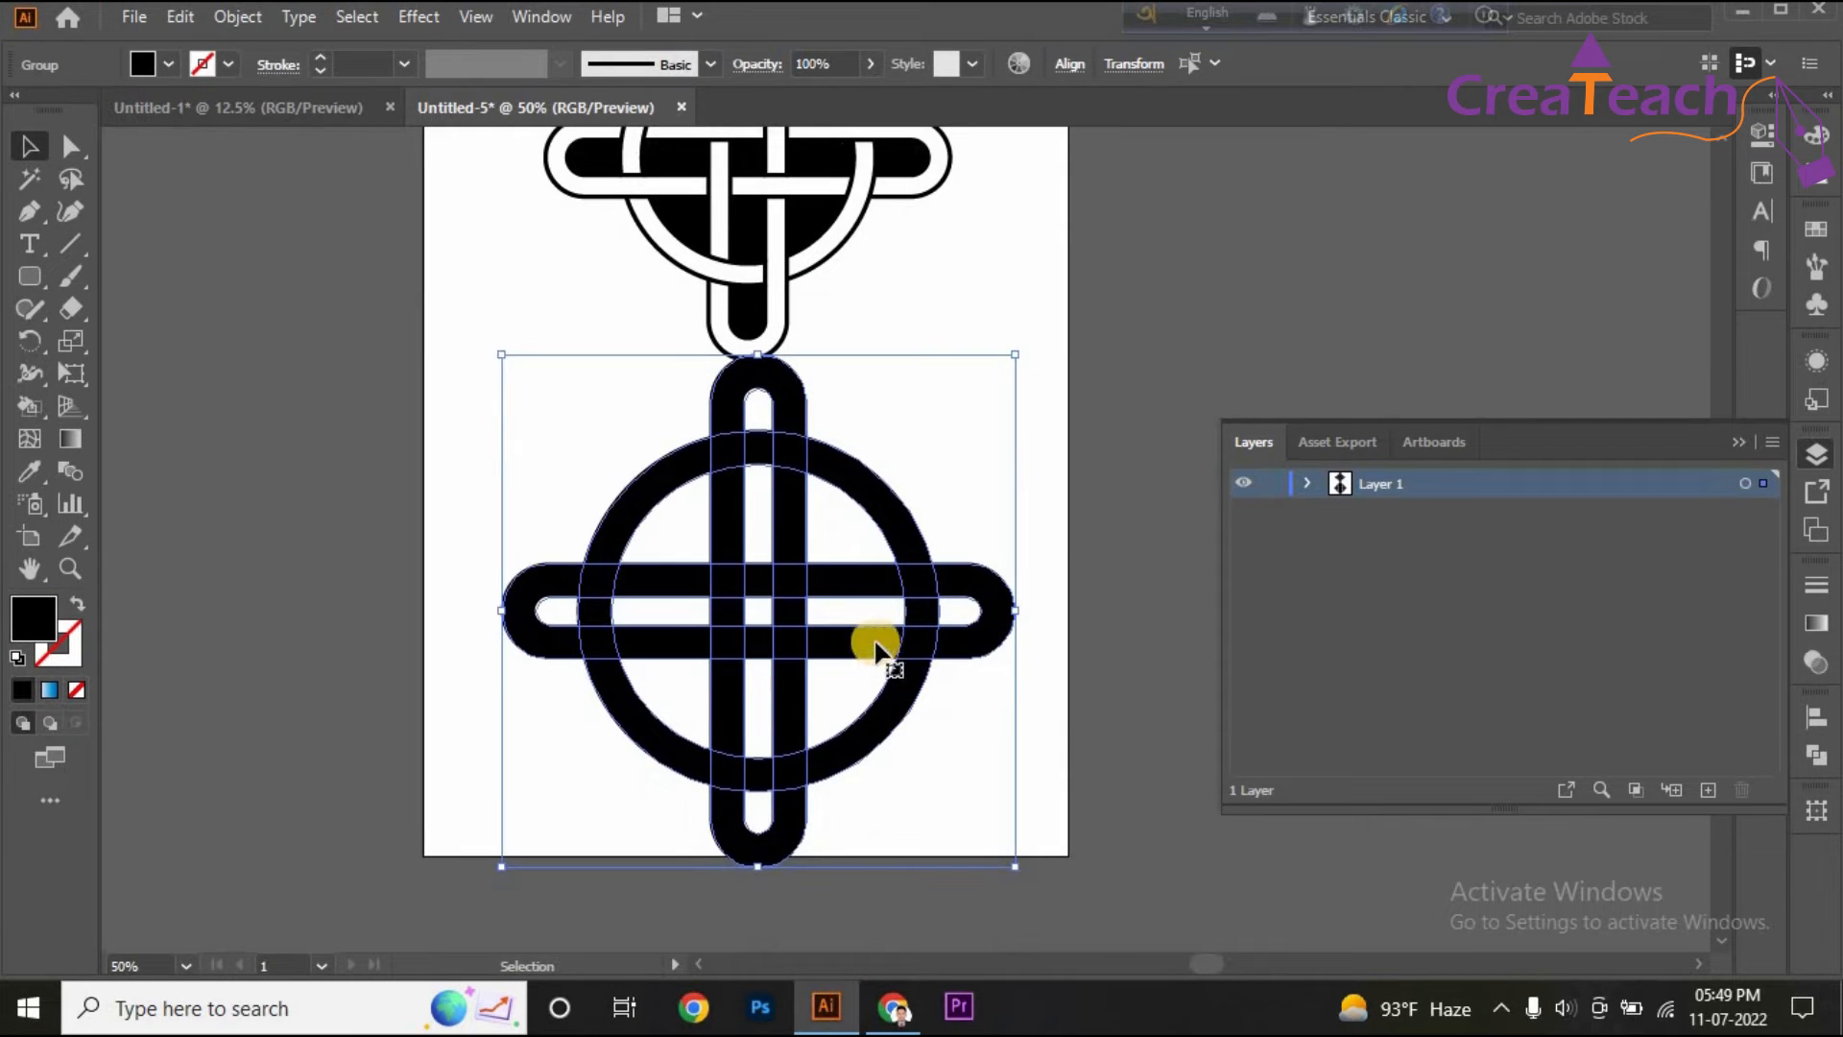
Move the expanded design slightly down to leave a small gap below the reference knot.
scroll(876, 648, up, 4)
scroll(873, 632, down, 4)
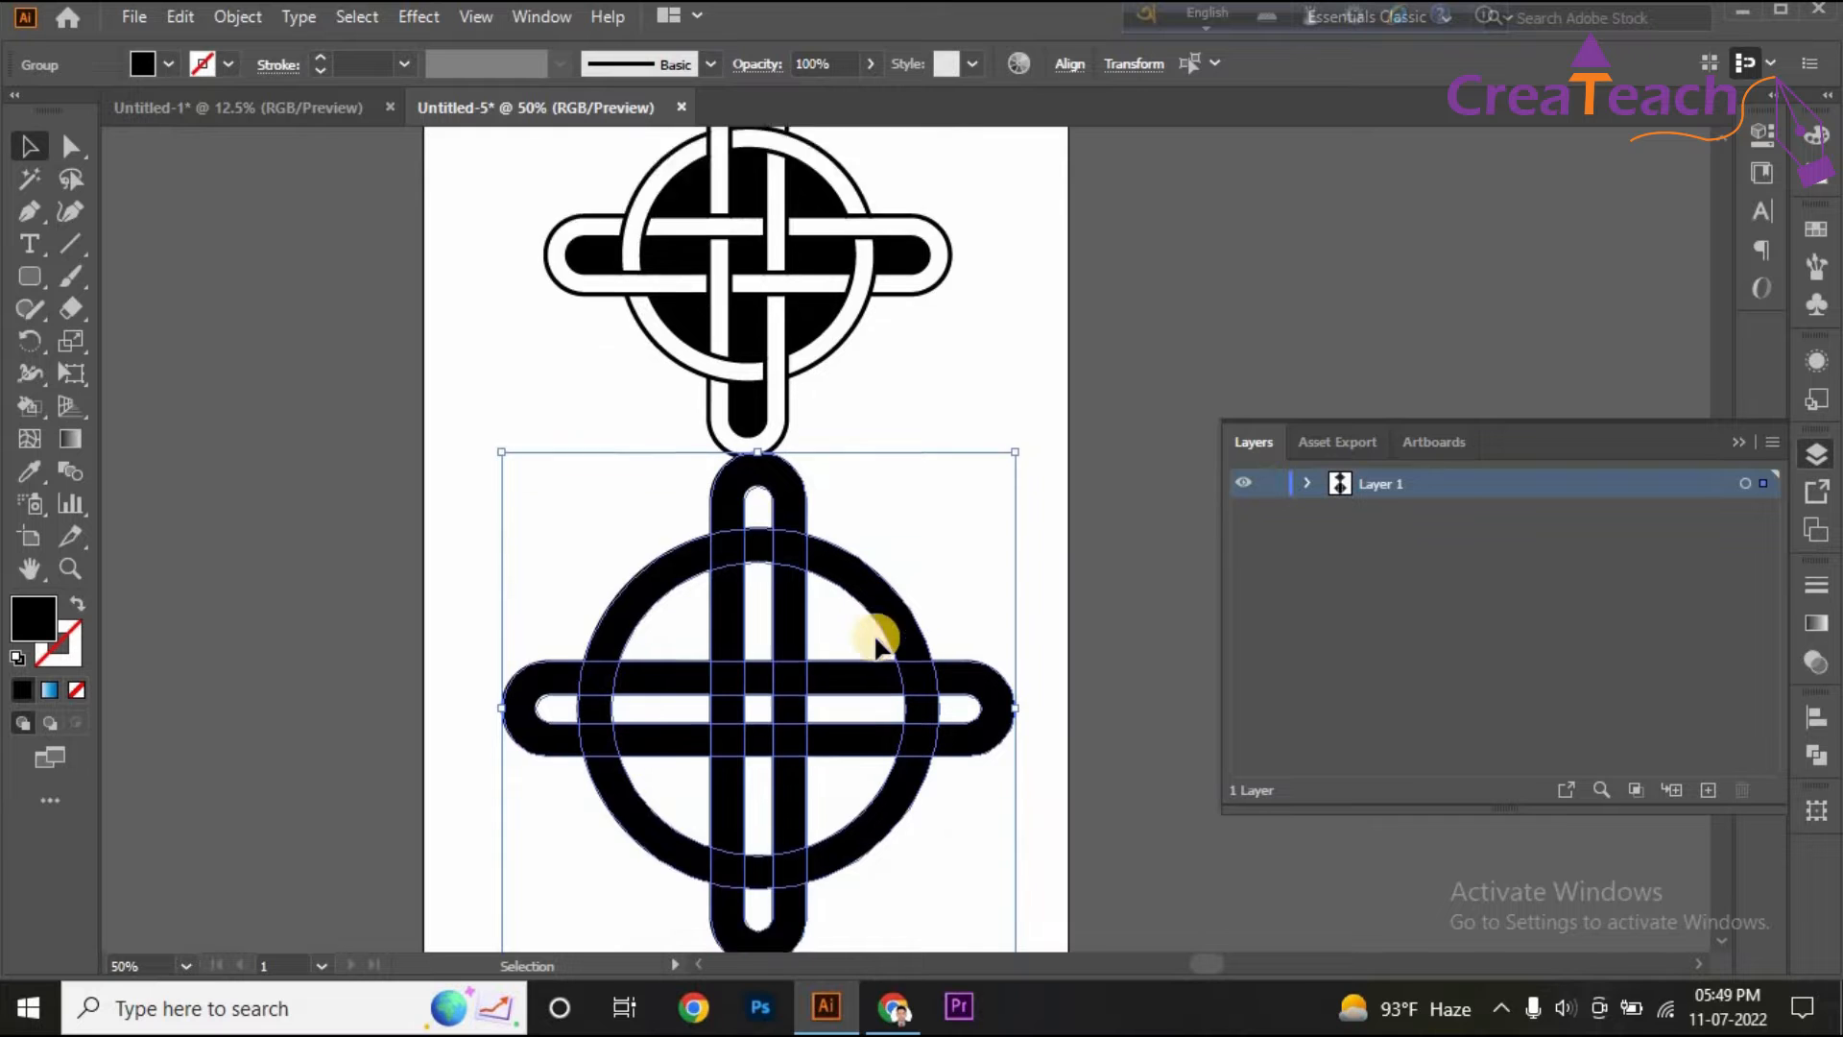
drag(795, 588, 791, 606)
scroll(806, 566, down, 1)
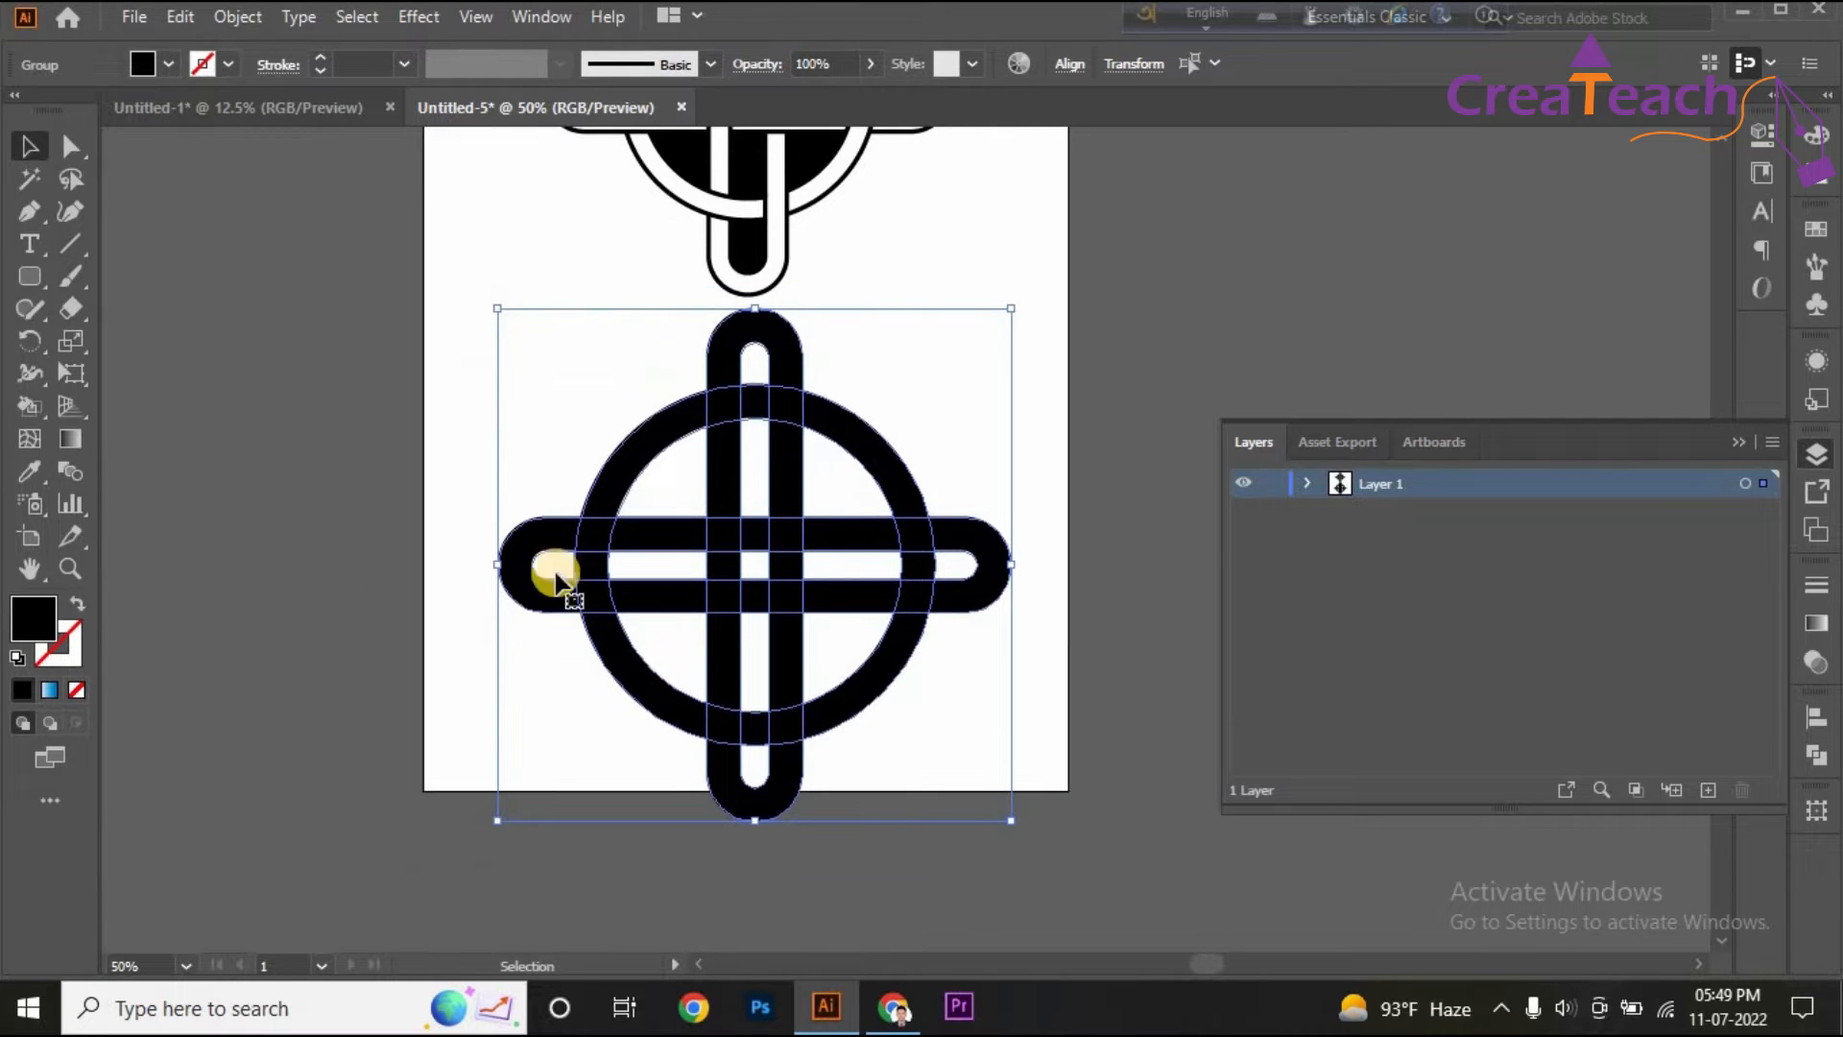
Extend the artboard's bottom edge below the design, making the artboard about 12.91 in high.
click(31, 537)
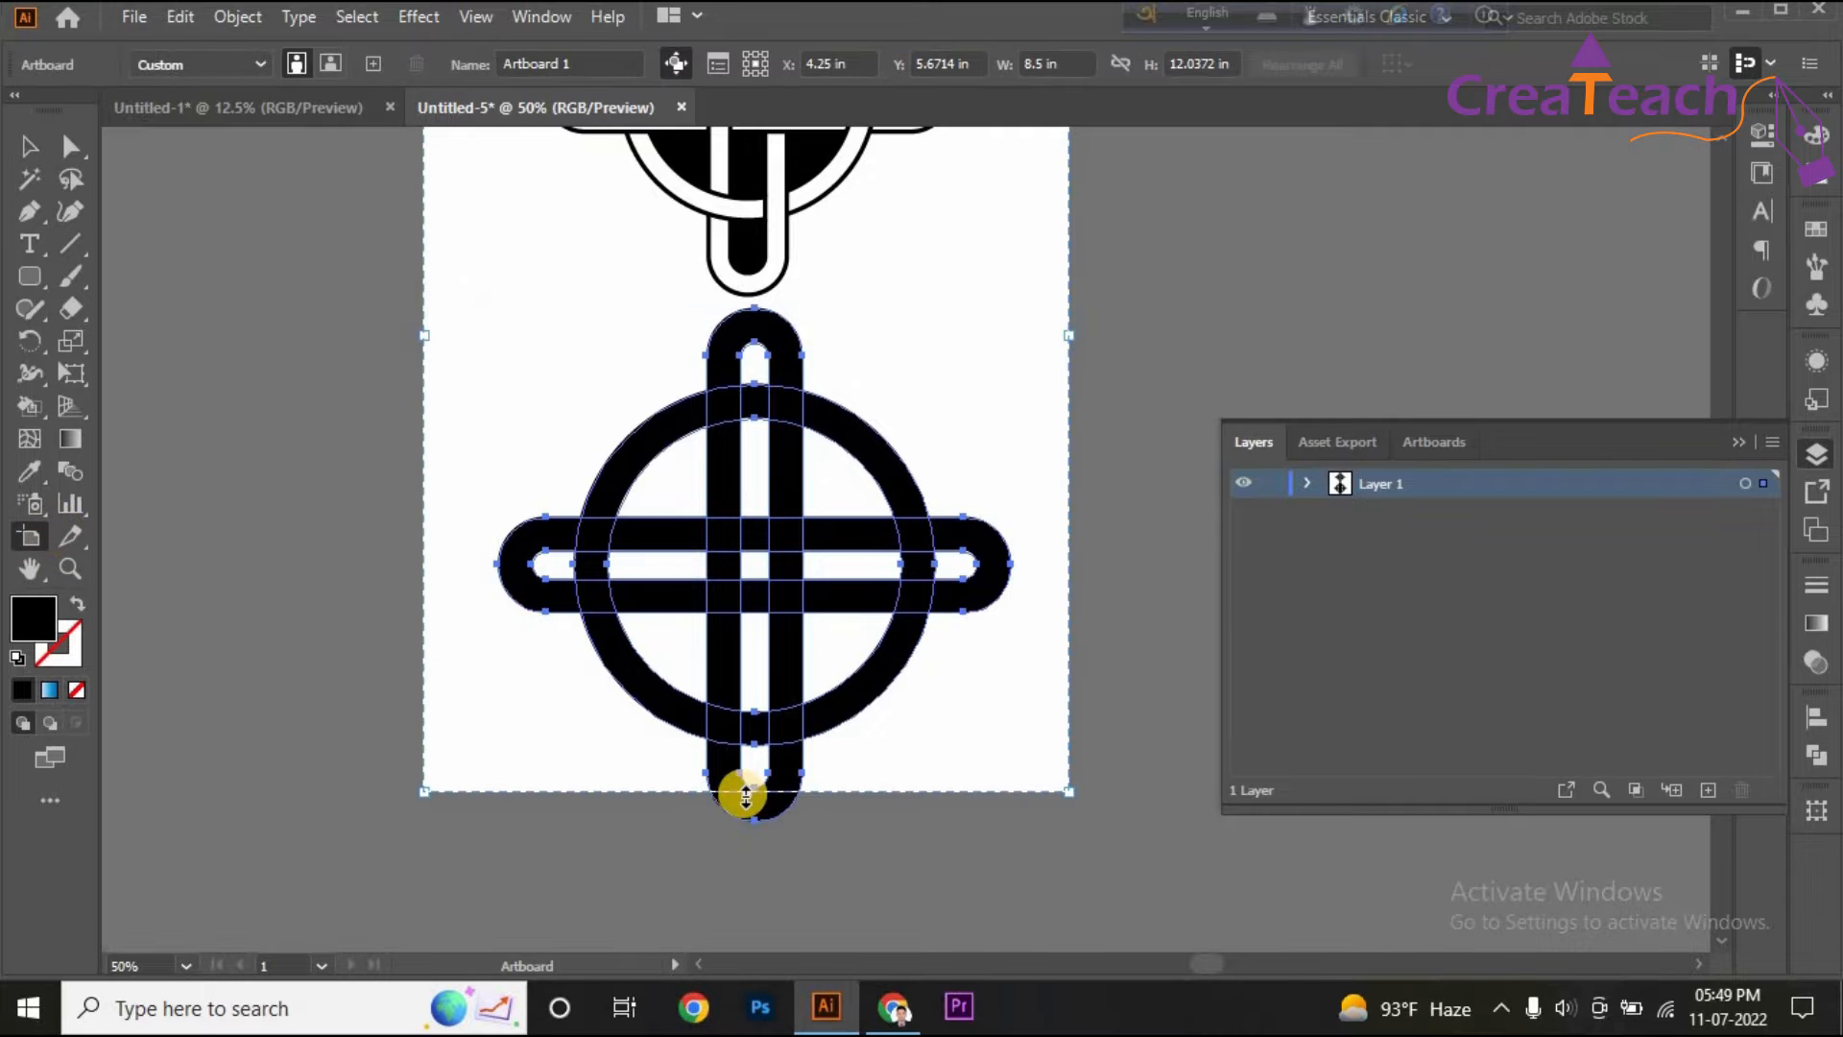
drag(740, 794, 785, 784)
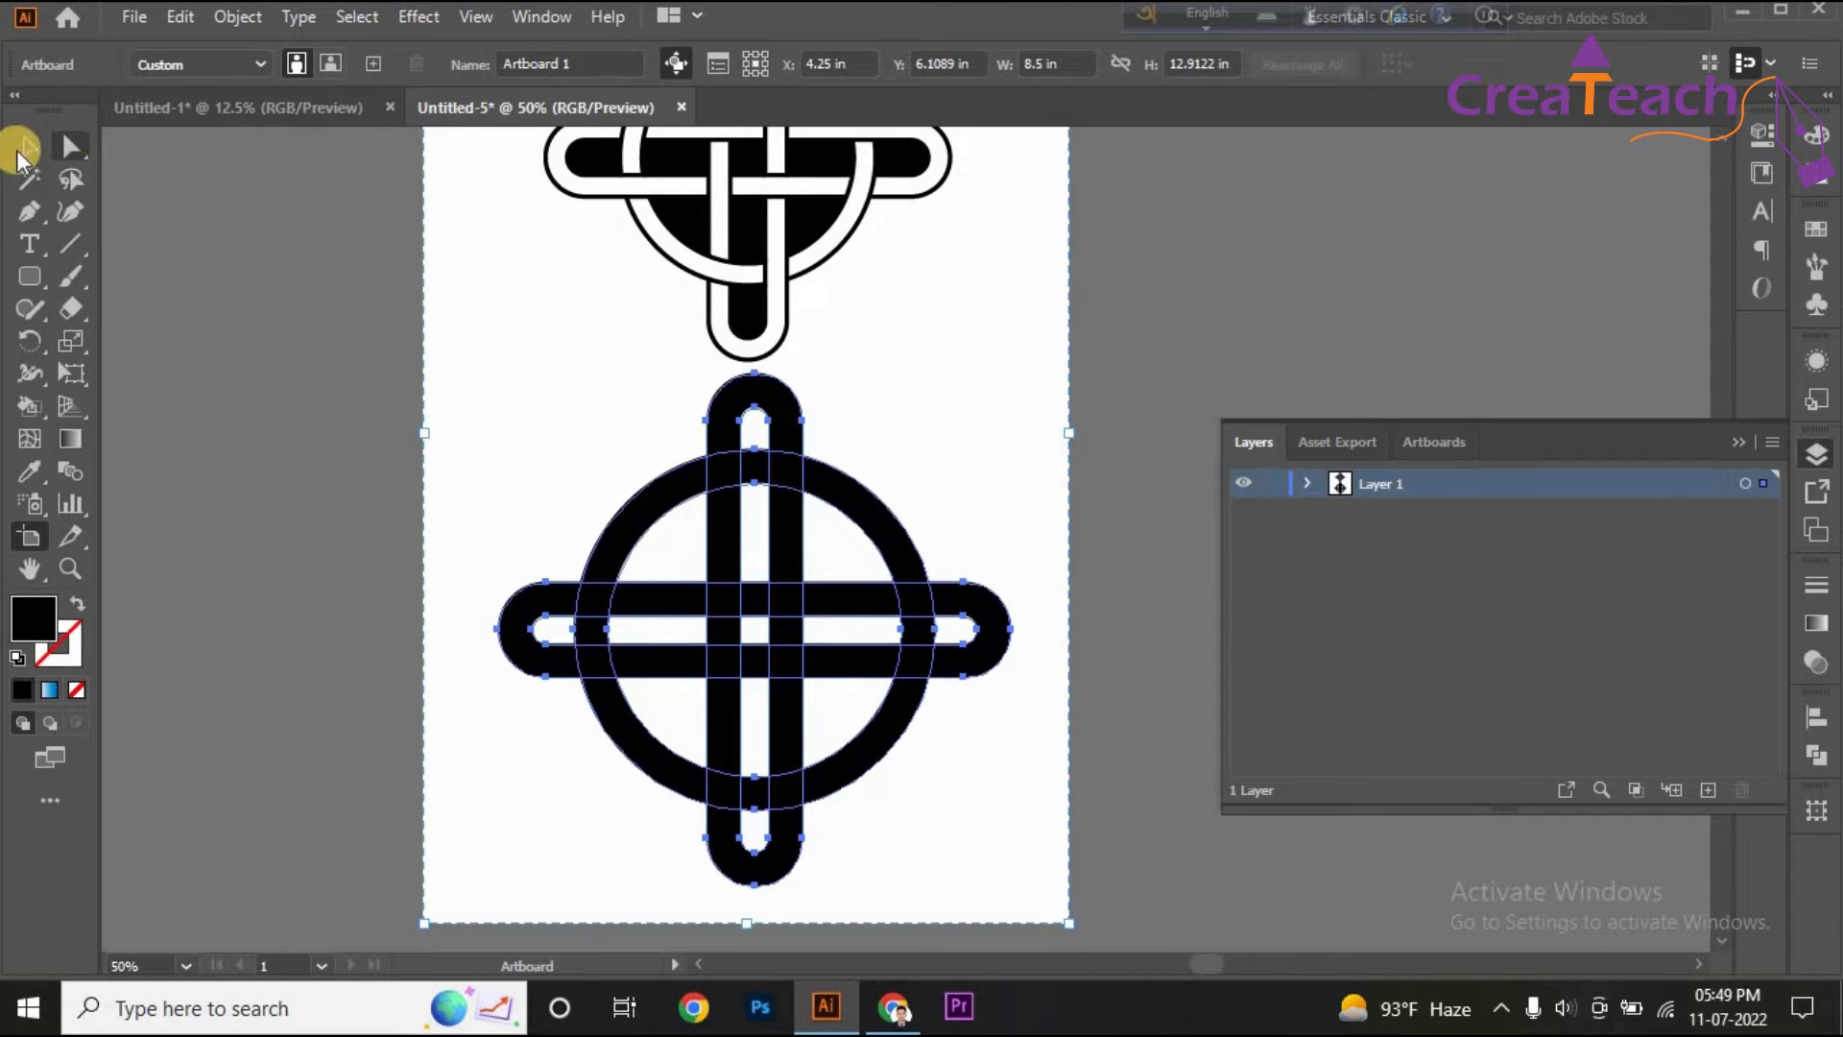
click(29, 146)
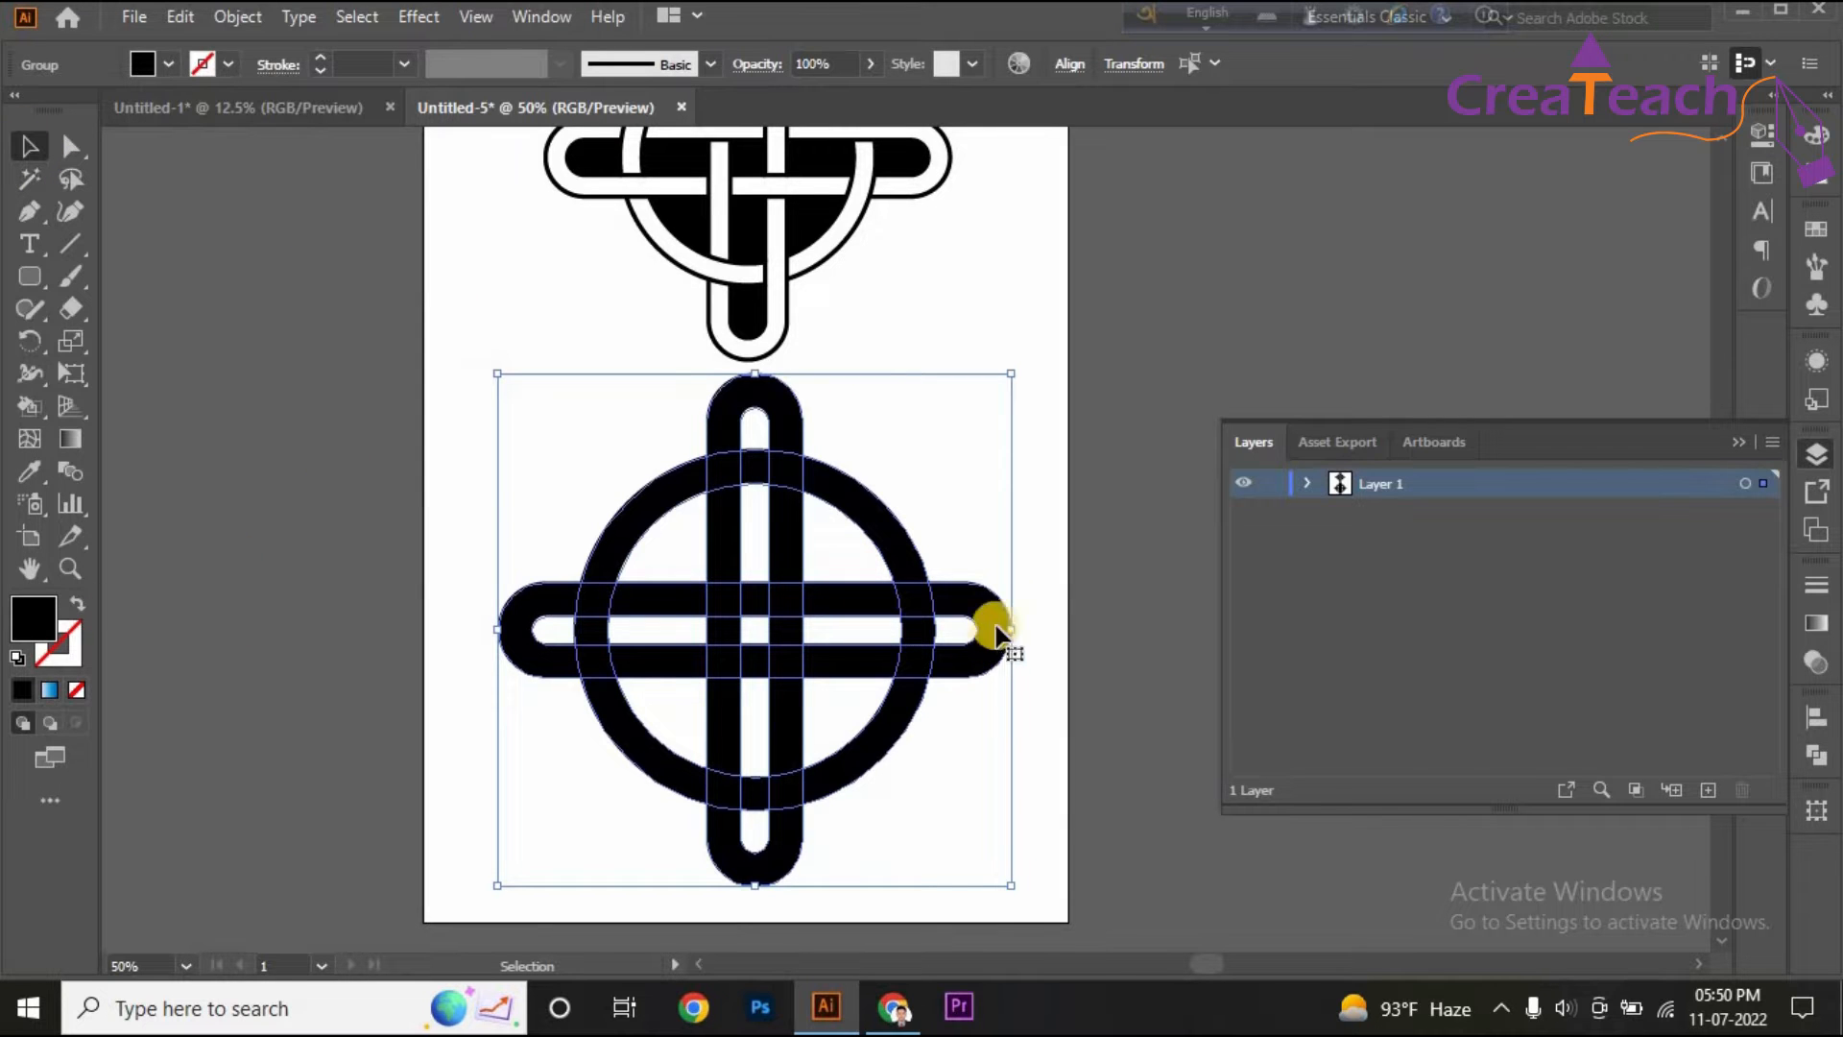
Fill the expanded circle and both rounded rectangles with red and give them a black stroke.
scroll(1102, 448, down, 1)
click(1079, 375)
drag(1079, 374, 430, 880)
click(76, 604)
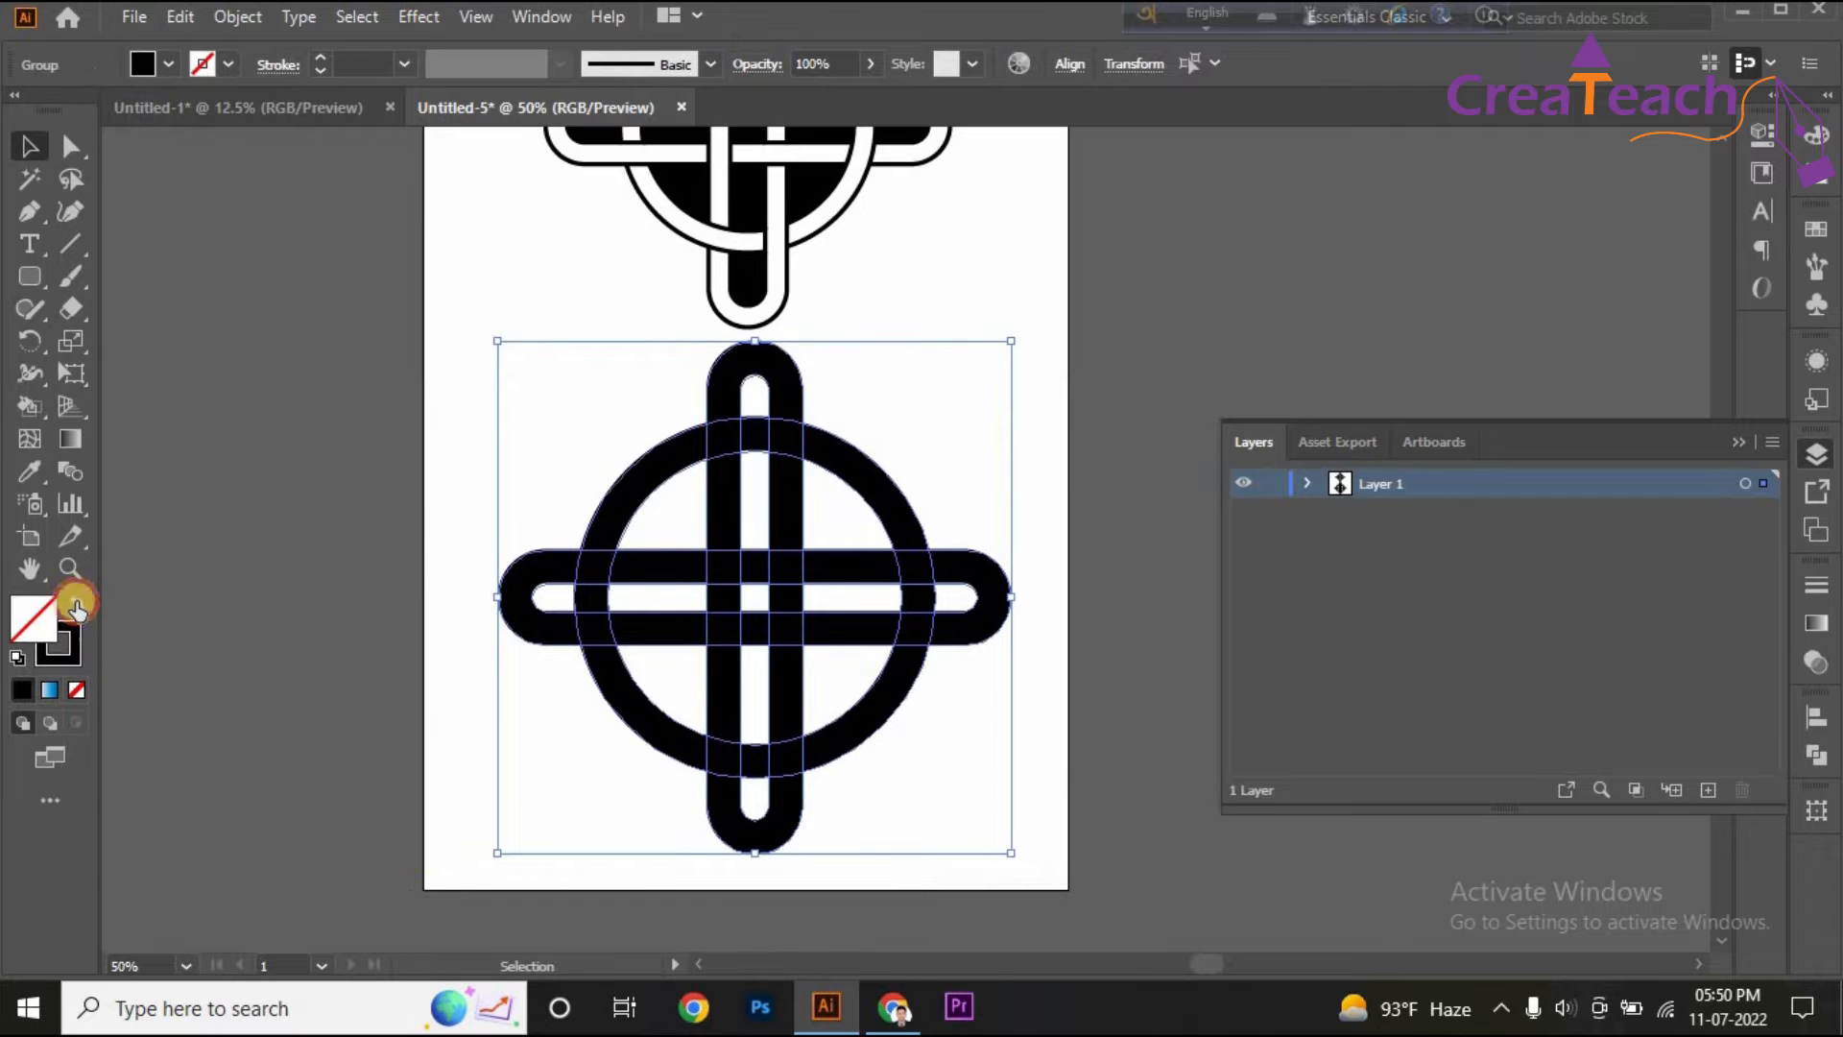
click(167, 71)
click(88, 113)
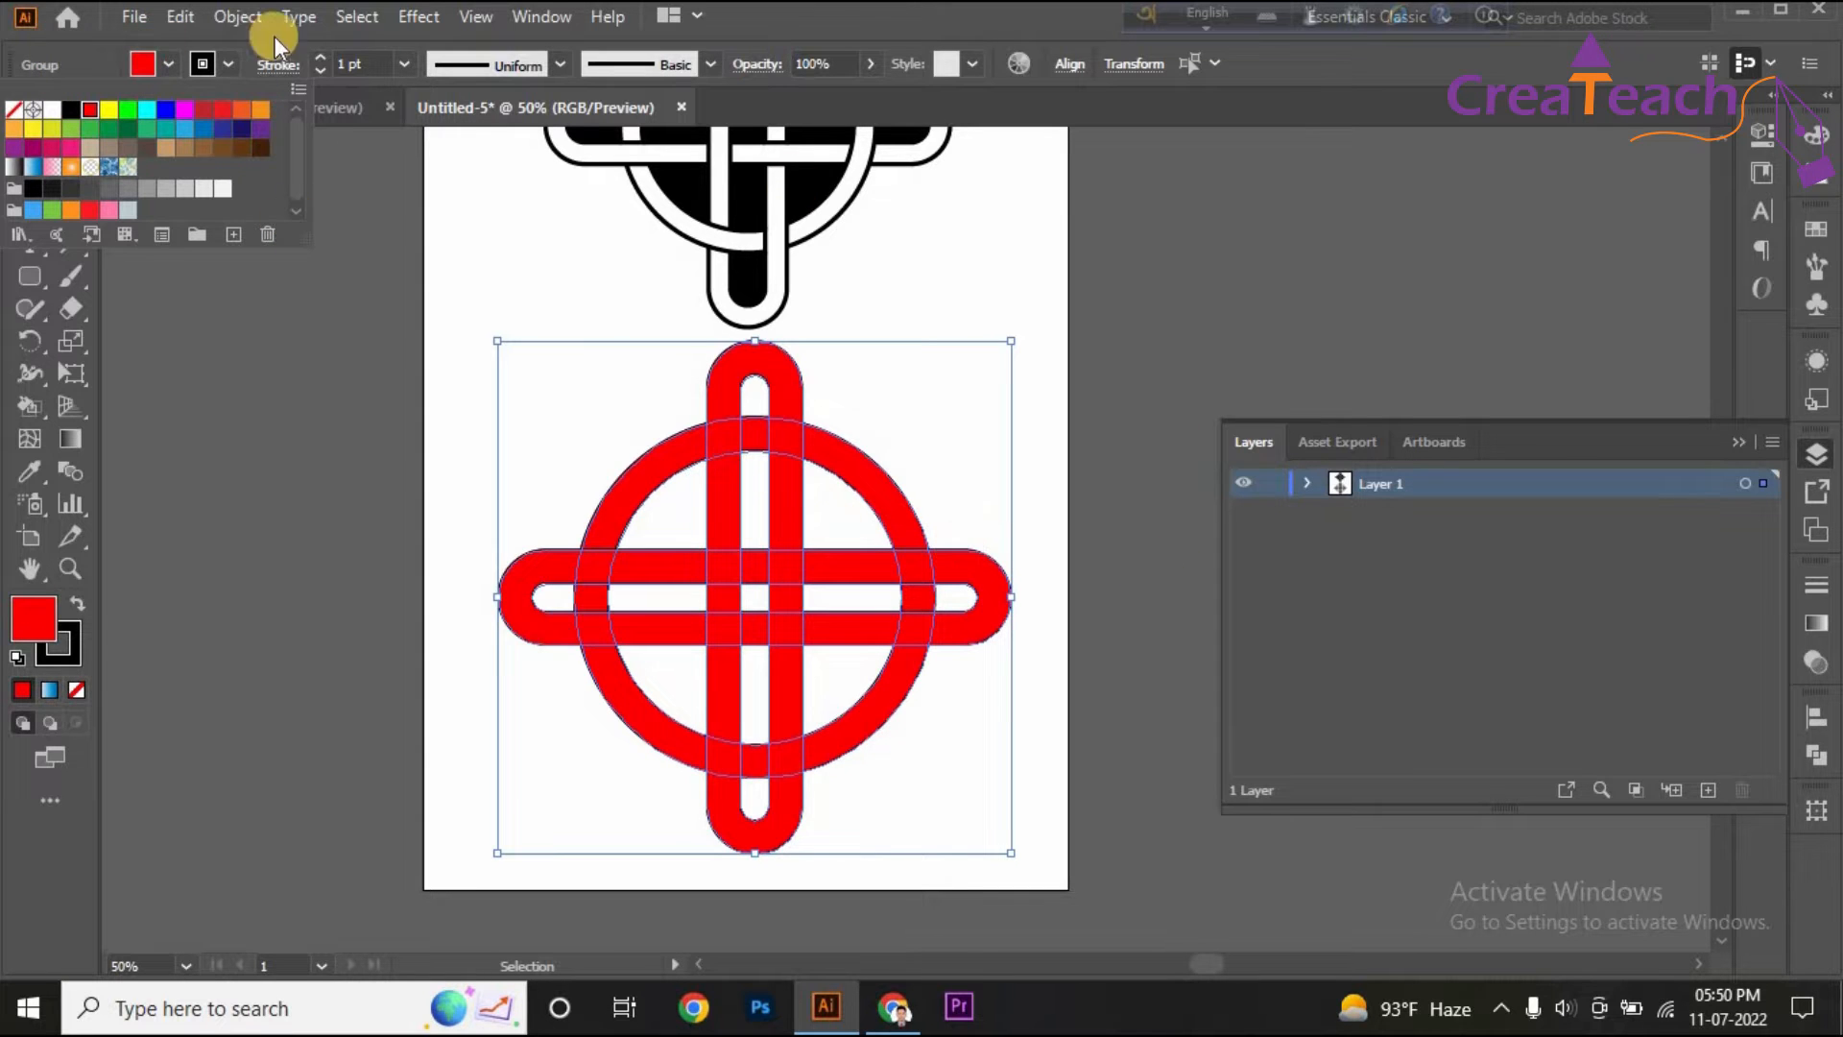
Set the black stroke weight of the red outlines to 4 pt.
click(321, 59)
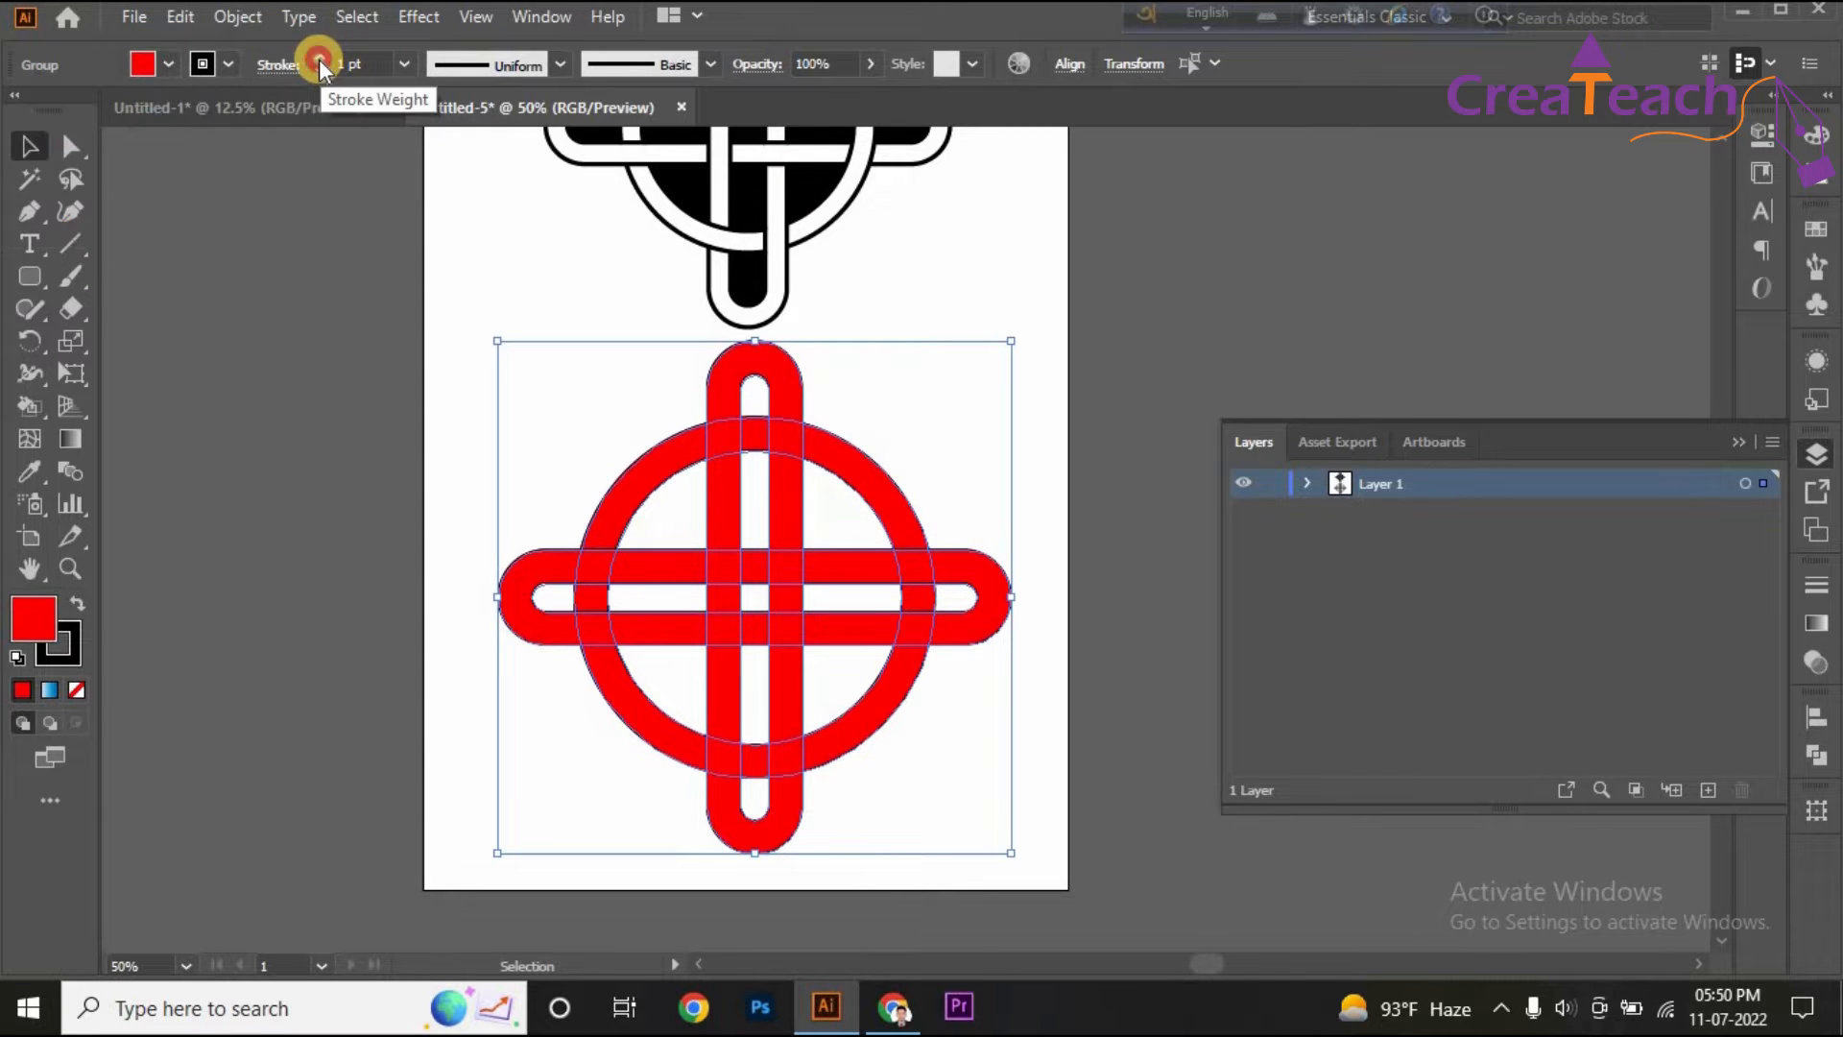
click(319, 60)
click(319, 59)
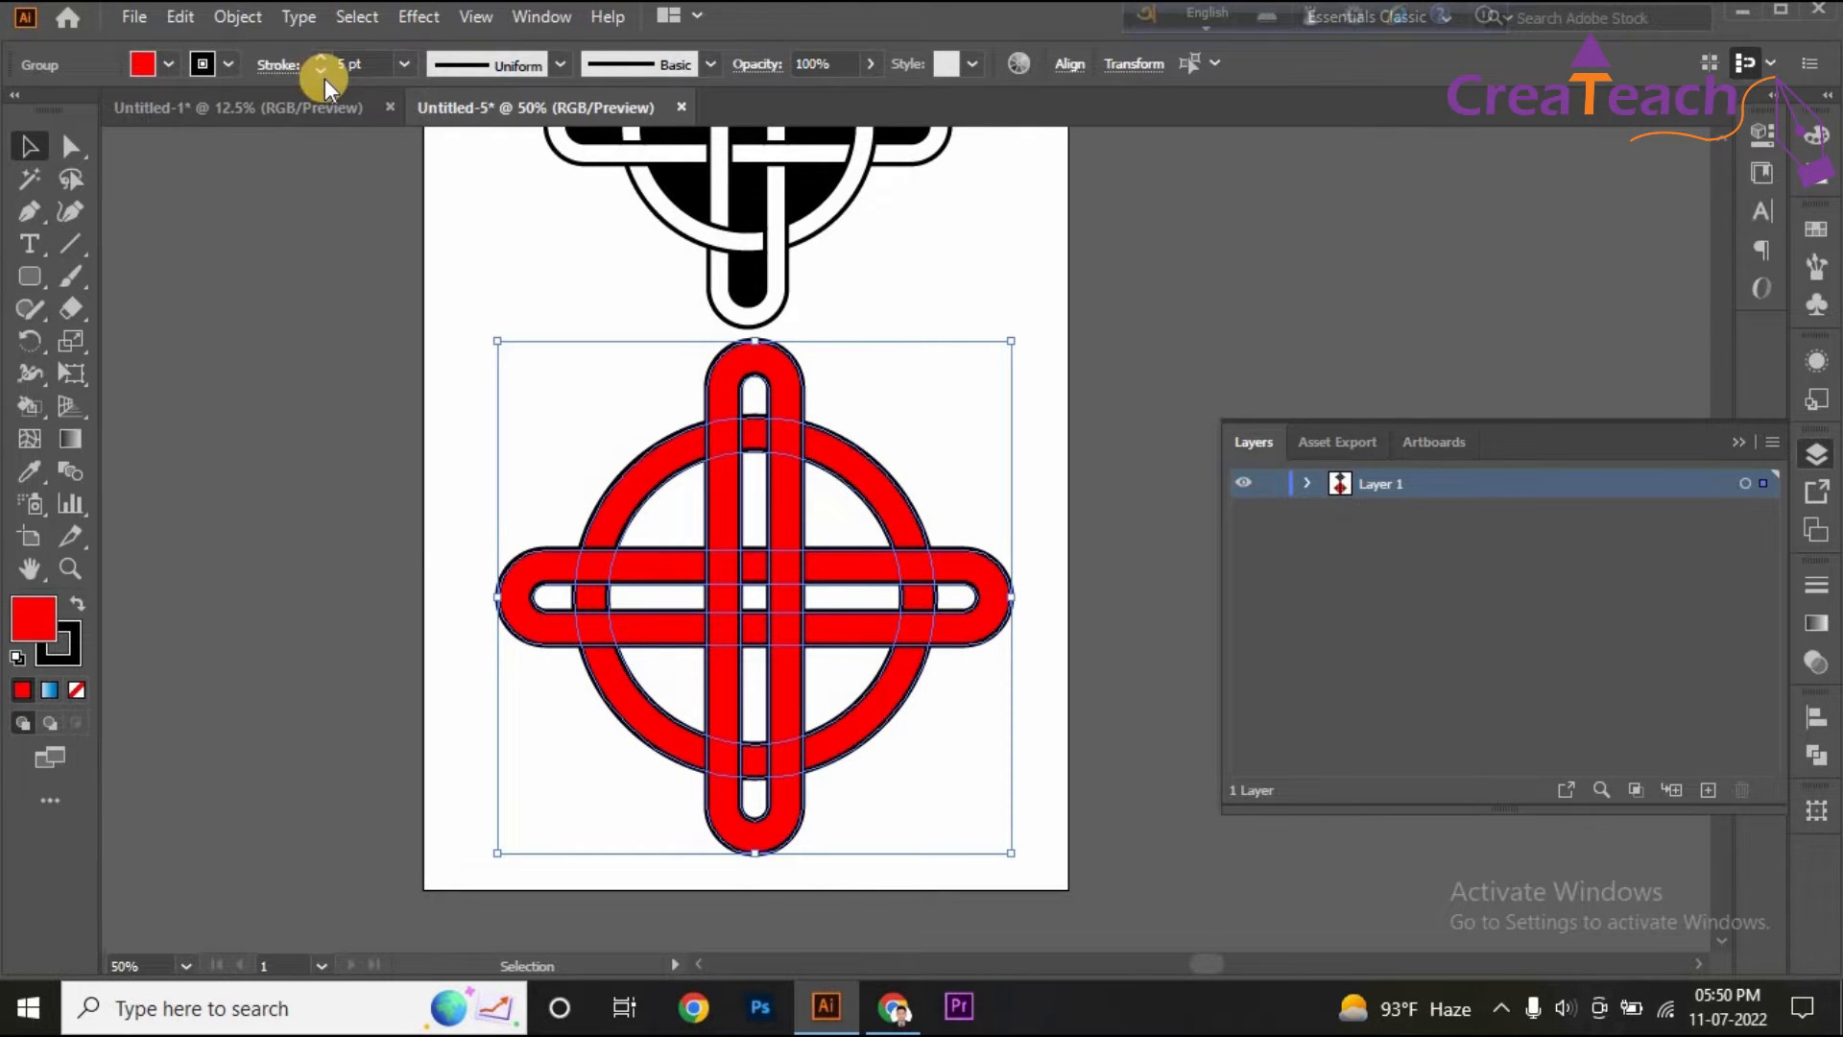
click(320, 72)
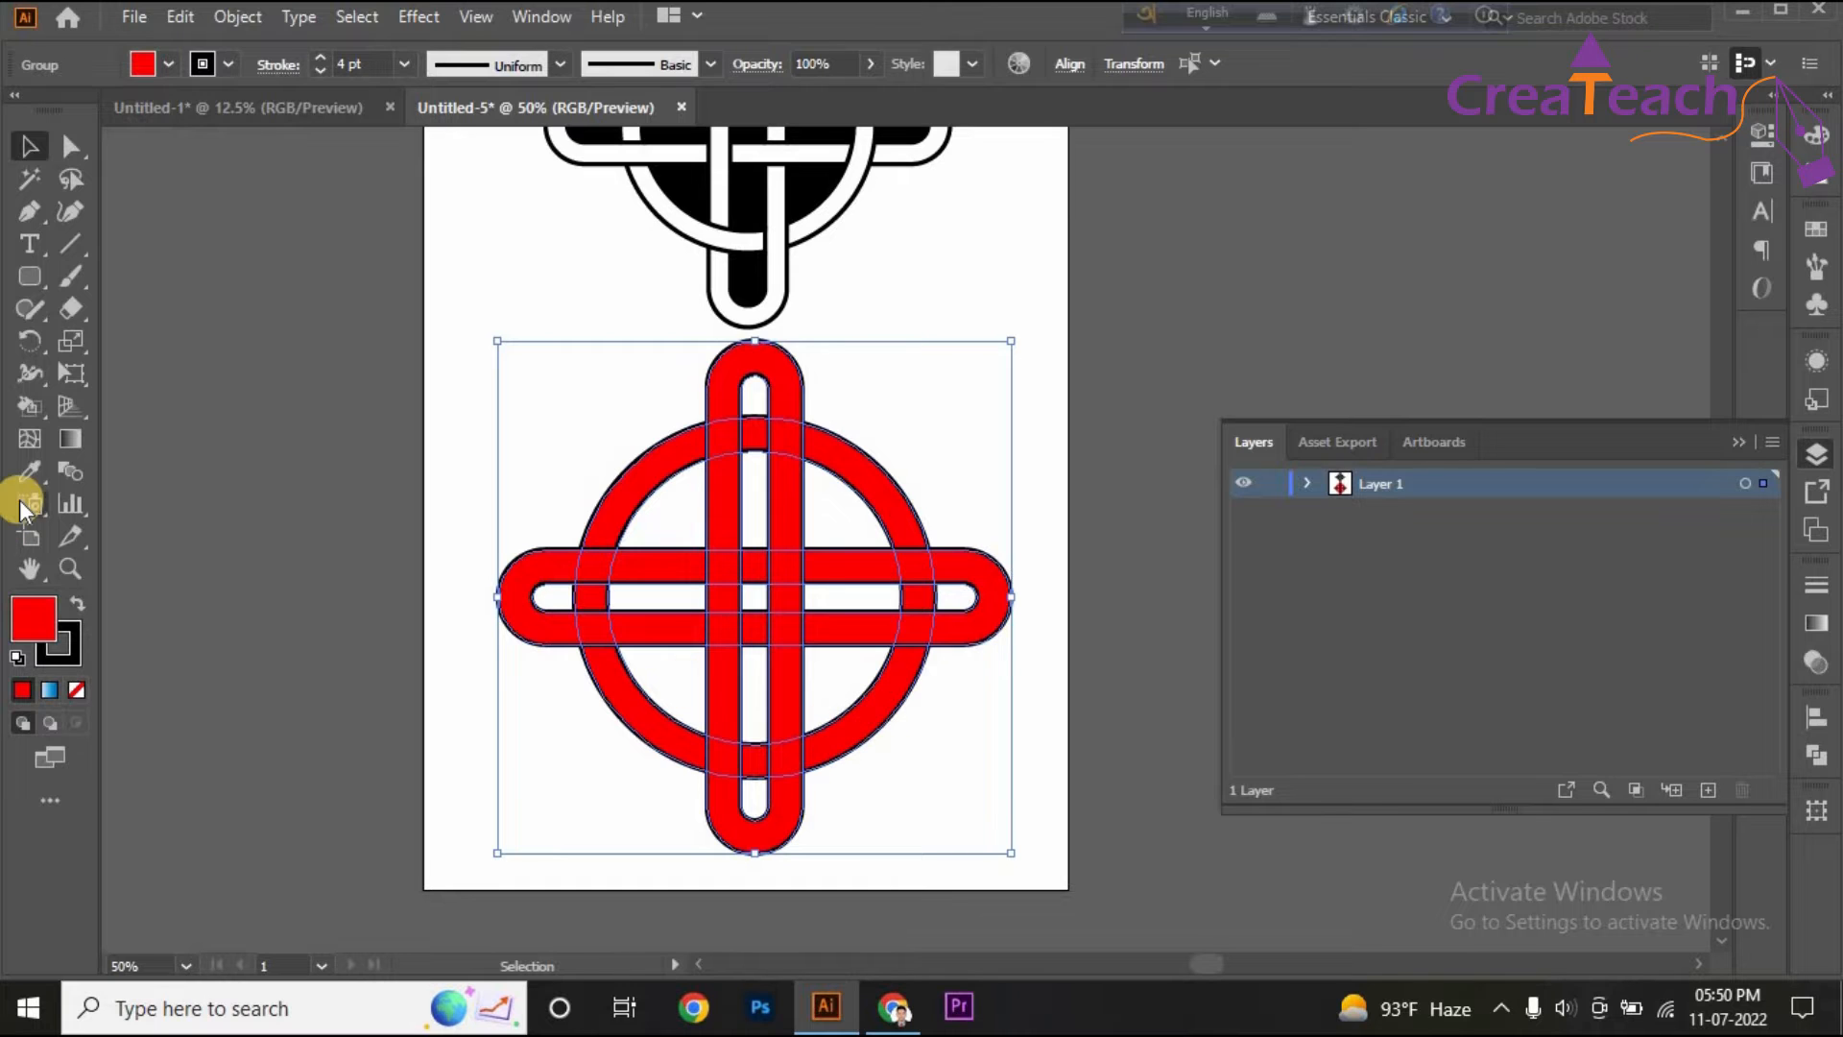
Using Shape Builder, merge the bottom arm's right, right arm's upper, top arm's left and left arm's lower strand over the circle.
drag(29, 407, 144, 401)
scroll(959, 846, down, 2)
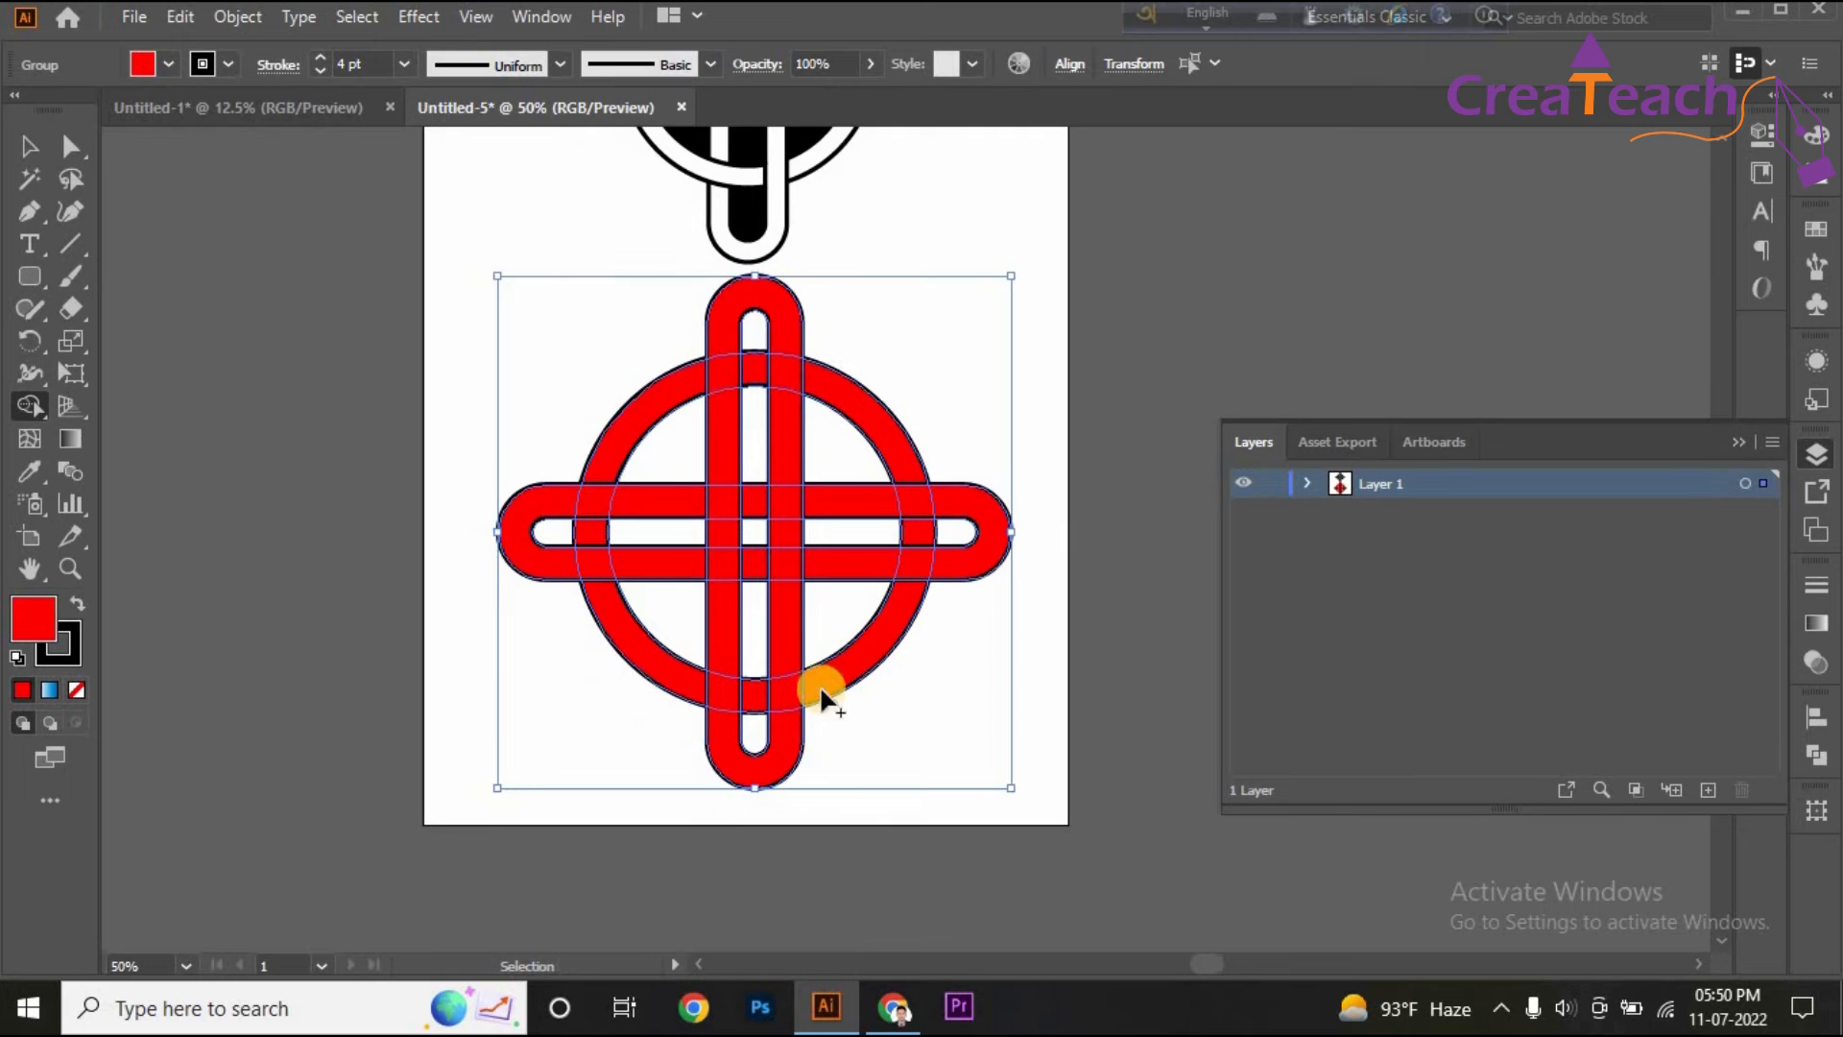
scroll(820, 686, up, 1)
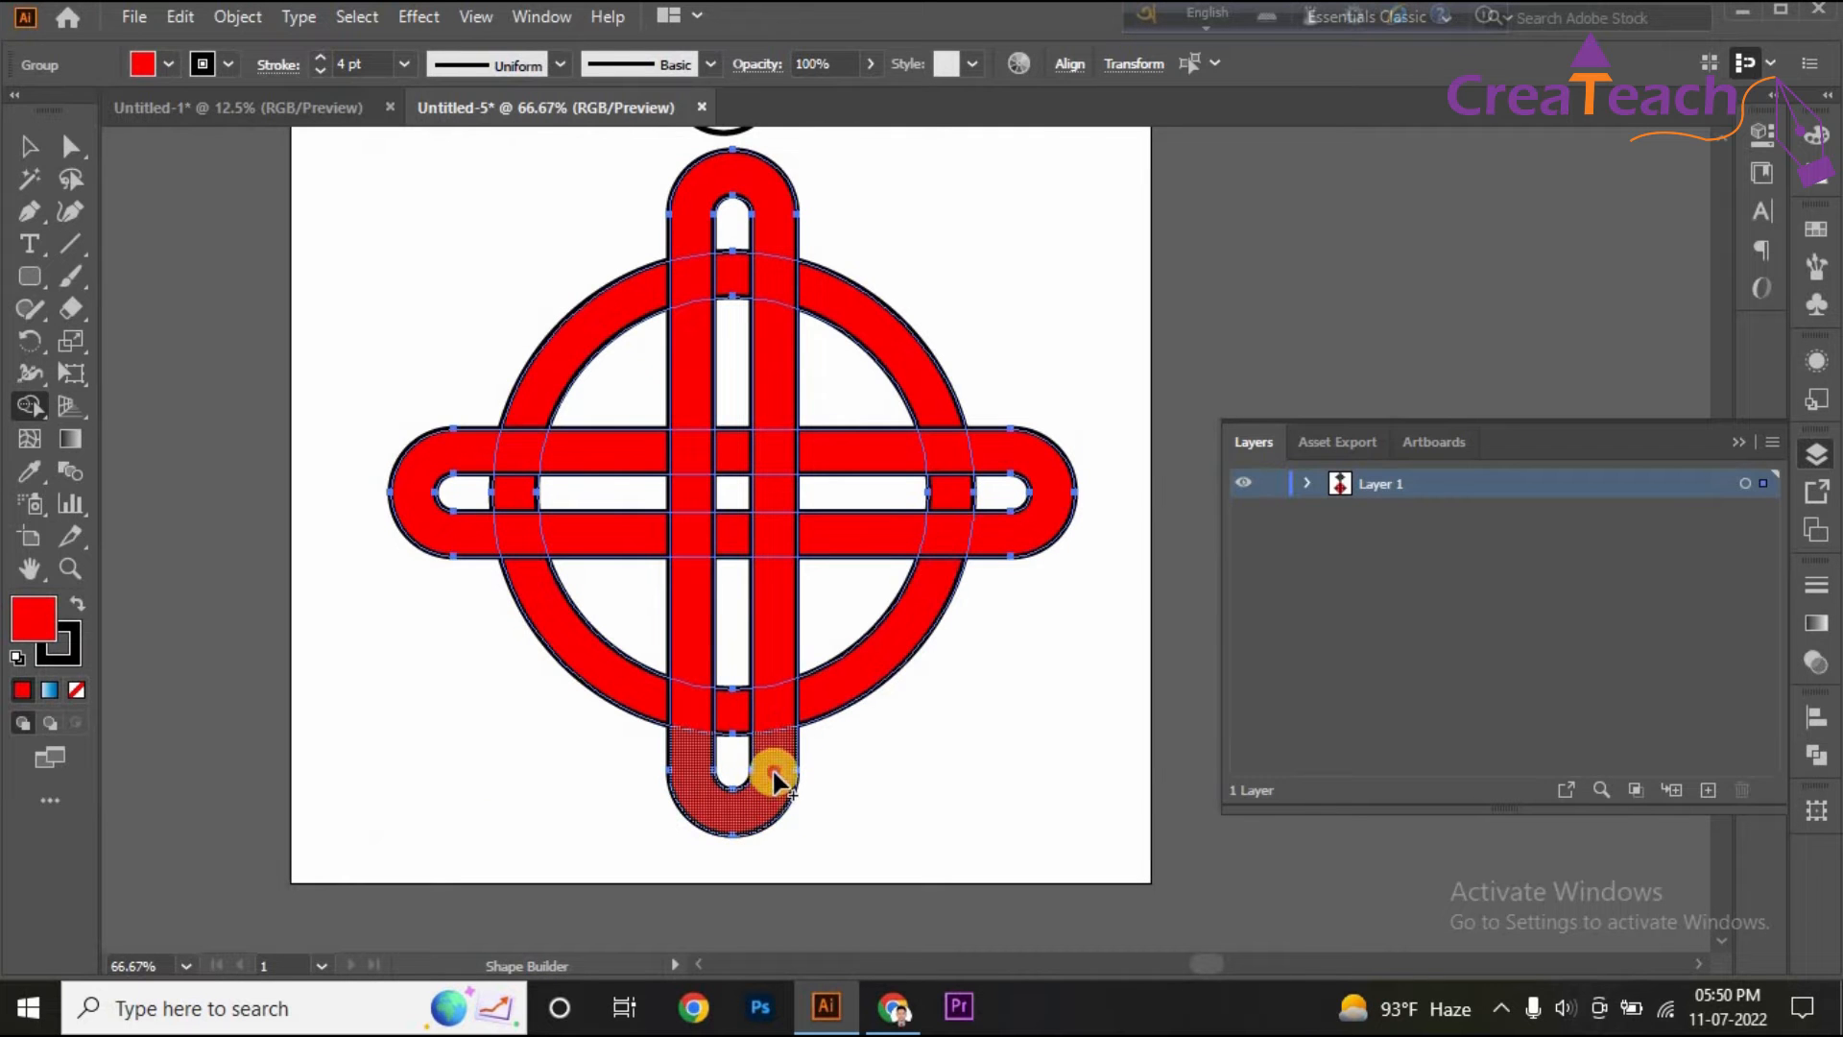
drag(775, 779, 779, 591)
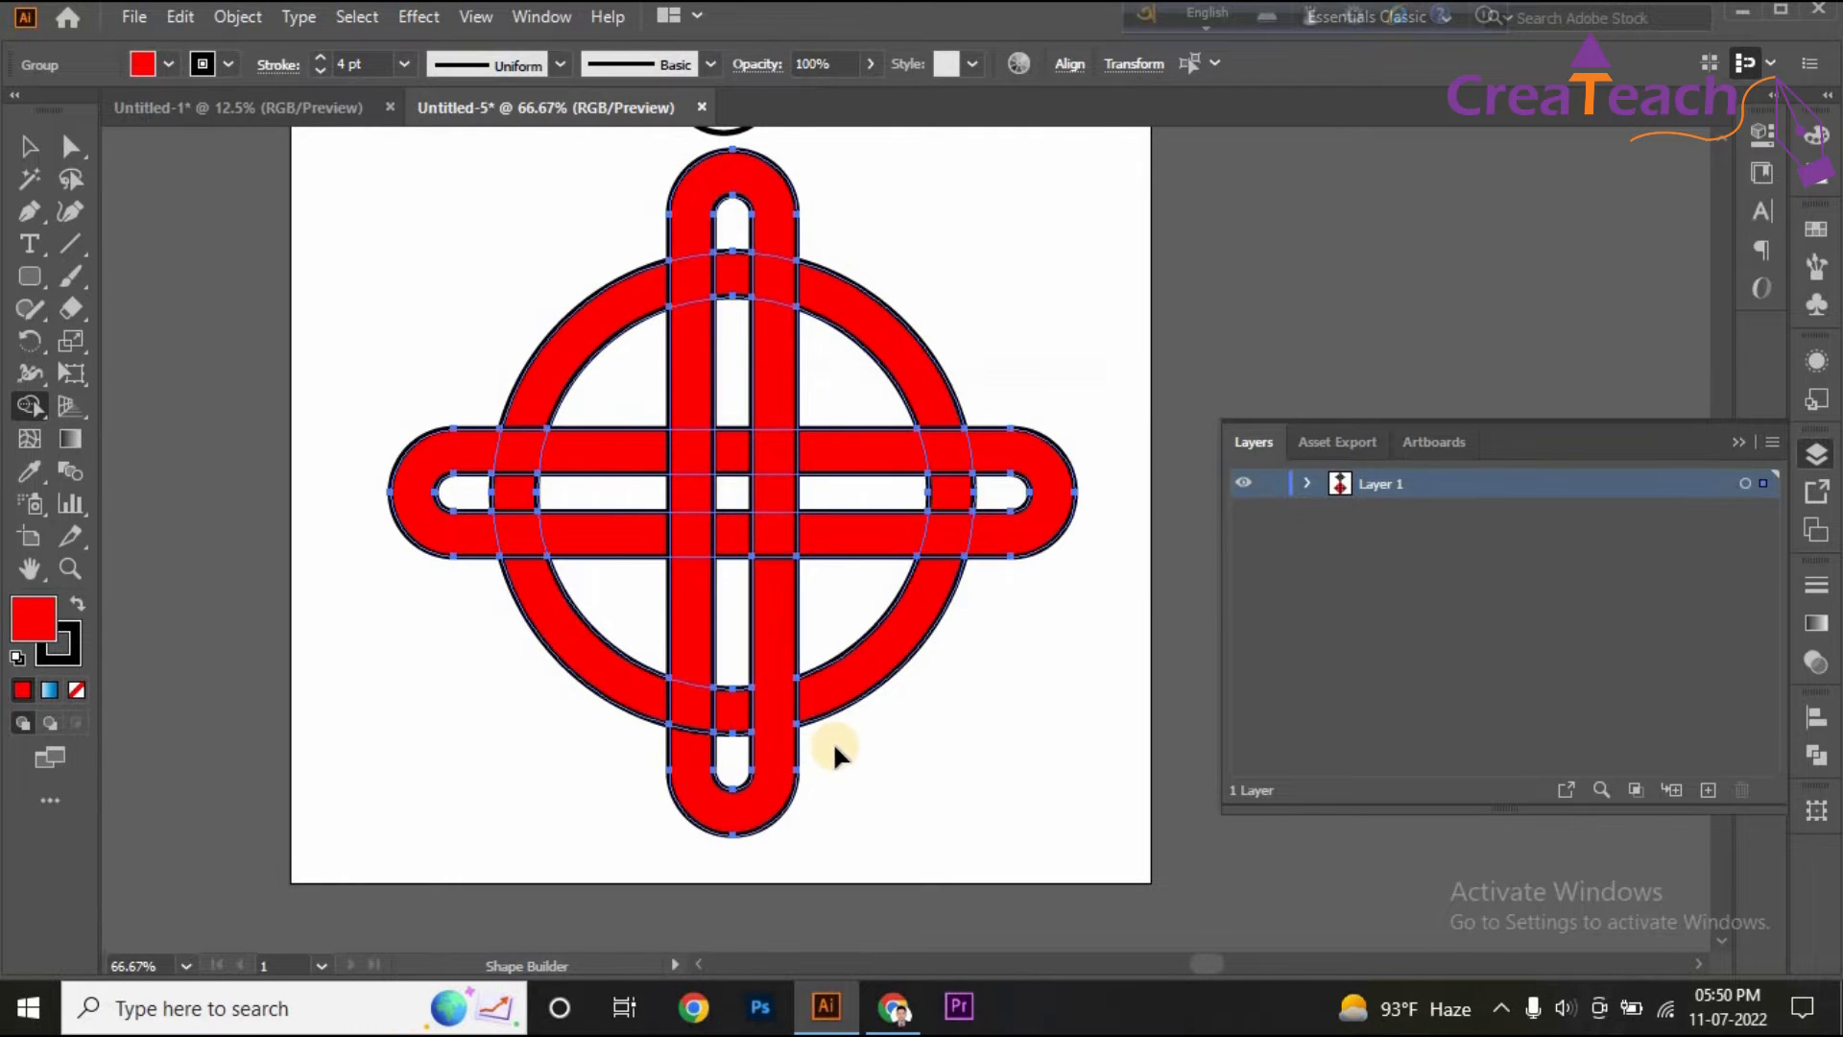
scroll(832, 741, down, 1)
scroll(835, 745, up, 2)
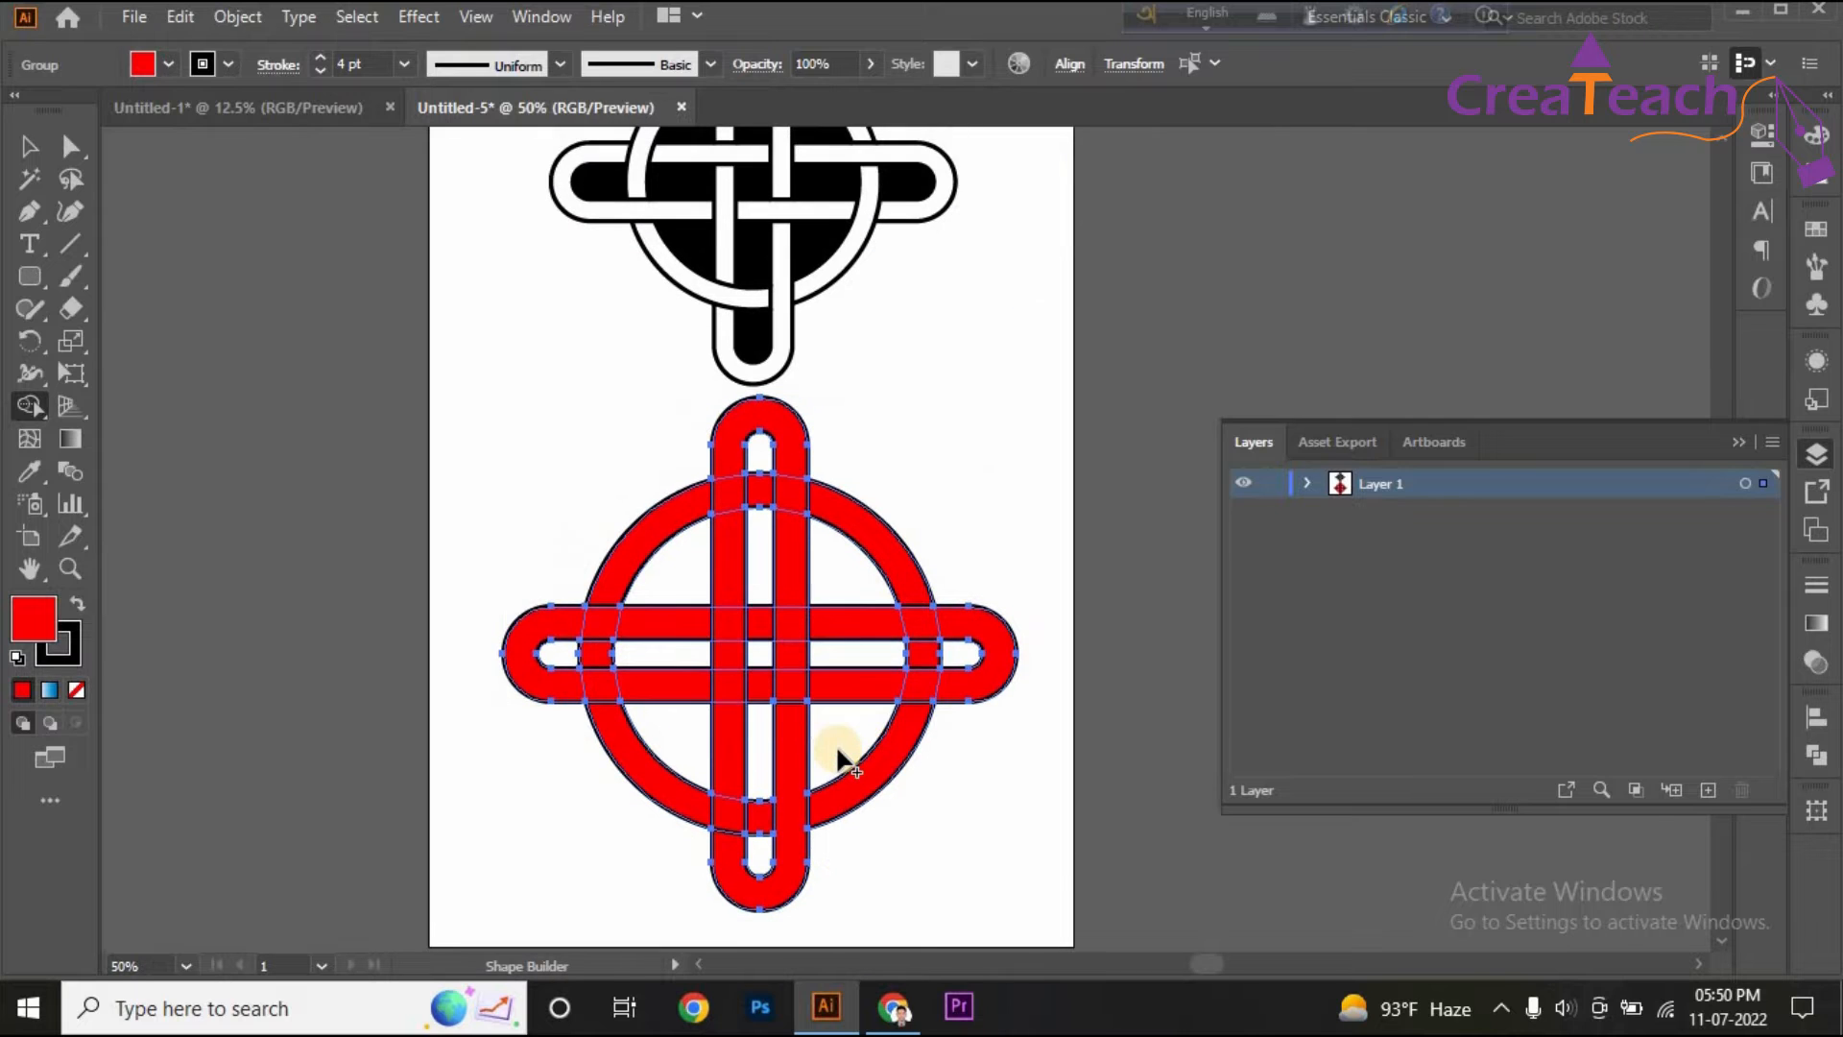
scroll(960, 683, up, 1)
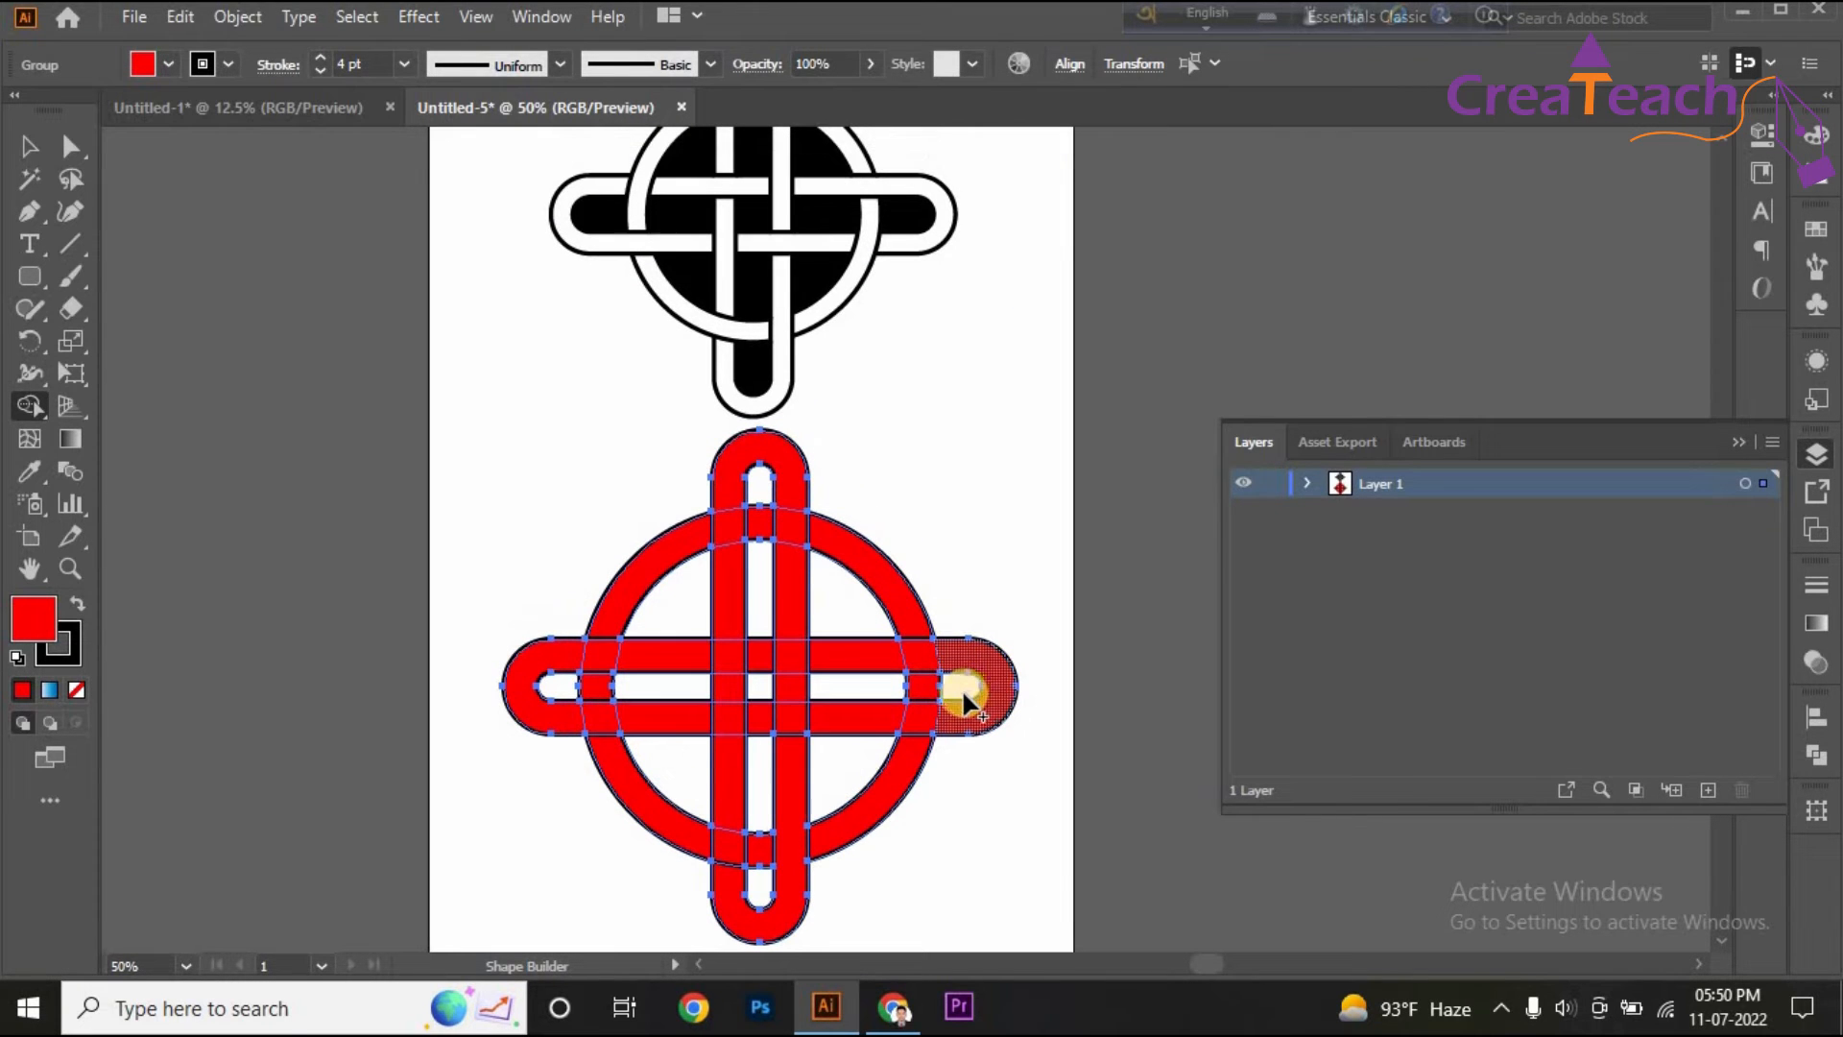
mouse_move(968, 667)
mouse_down()
mouse_move(959, 650)
mouse_move(857, 659)
mouse_up()
drag(732, 491, 752, 629)
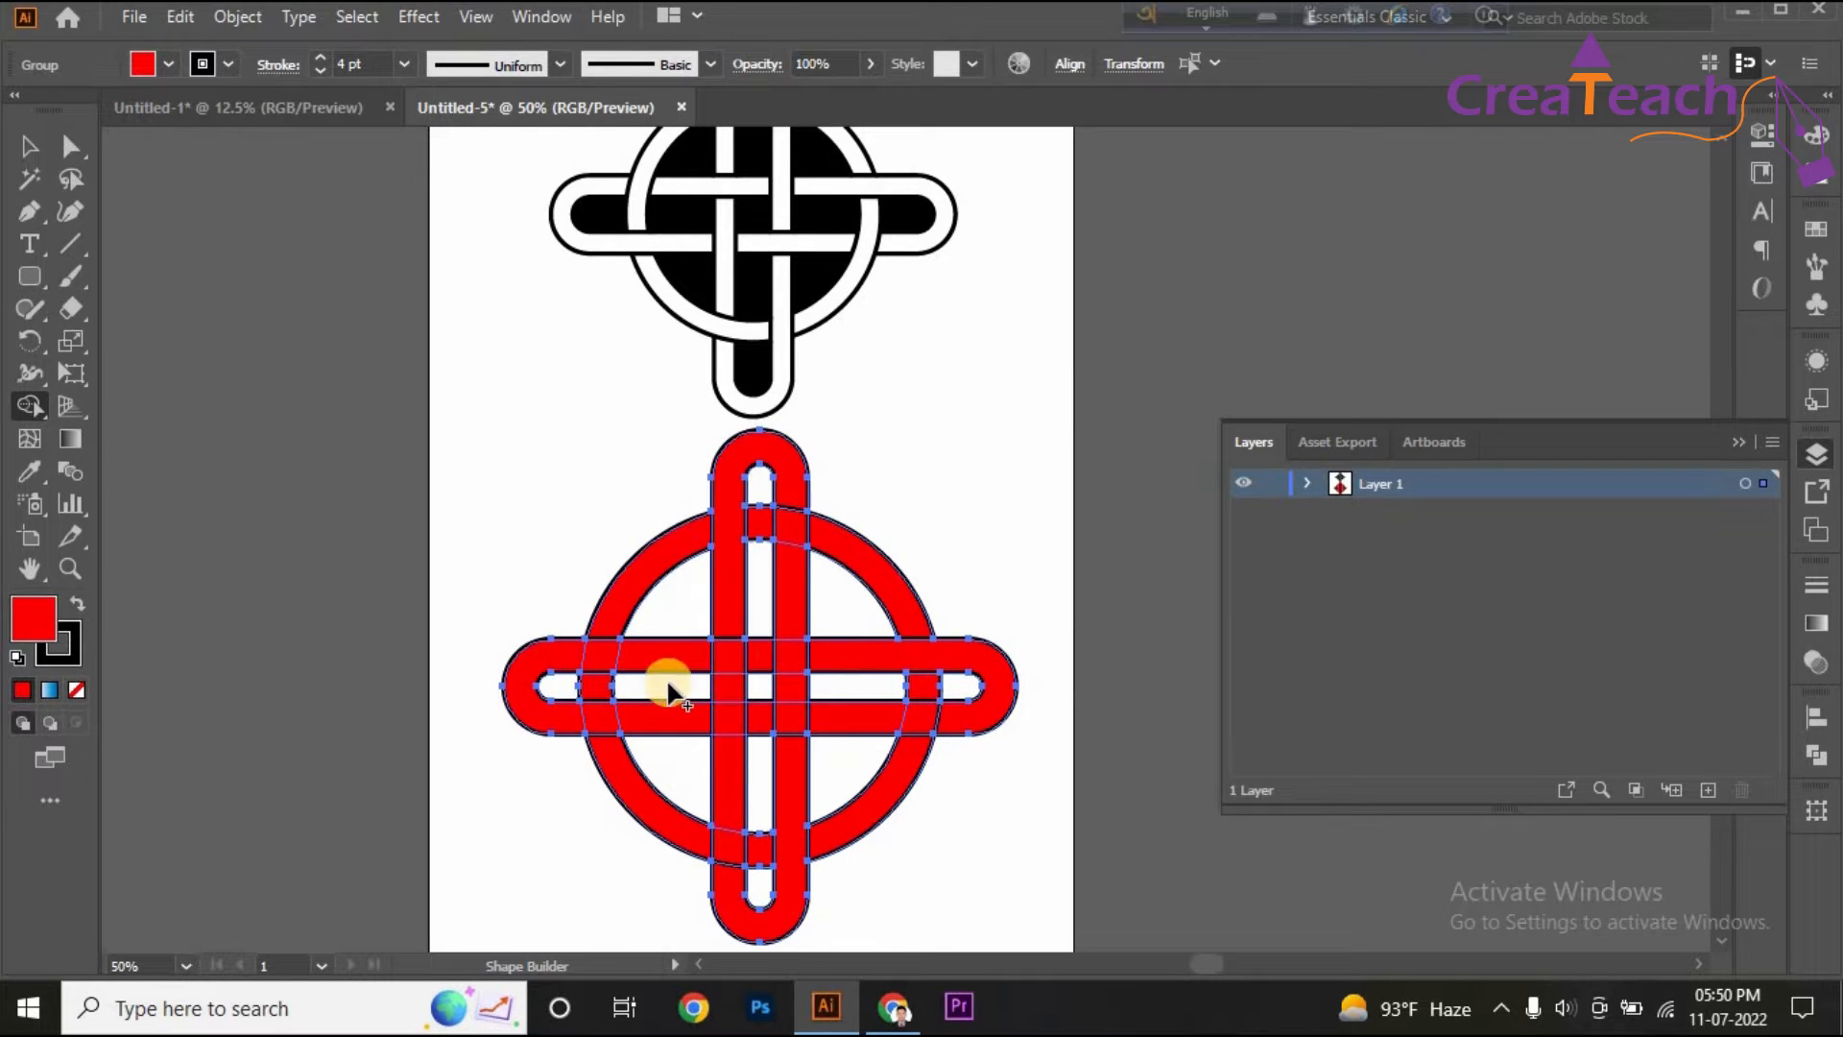
drag(659, 679, 629, 705)
mouse_move(535, 726)
mouse_down()
mouse_move(552, 712)
mouse_move(801, 765)
mouse_up()
Merge the circle's segments across the right arm's lower, top arm's right, left arm's upper and bottom arm's left strand.
scroll(851, 761, up, 2)
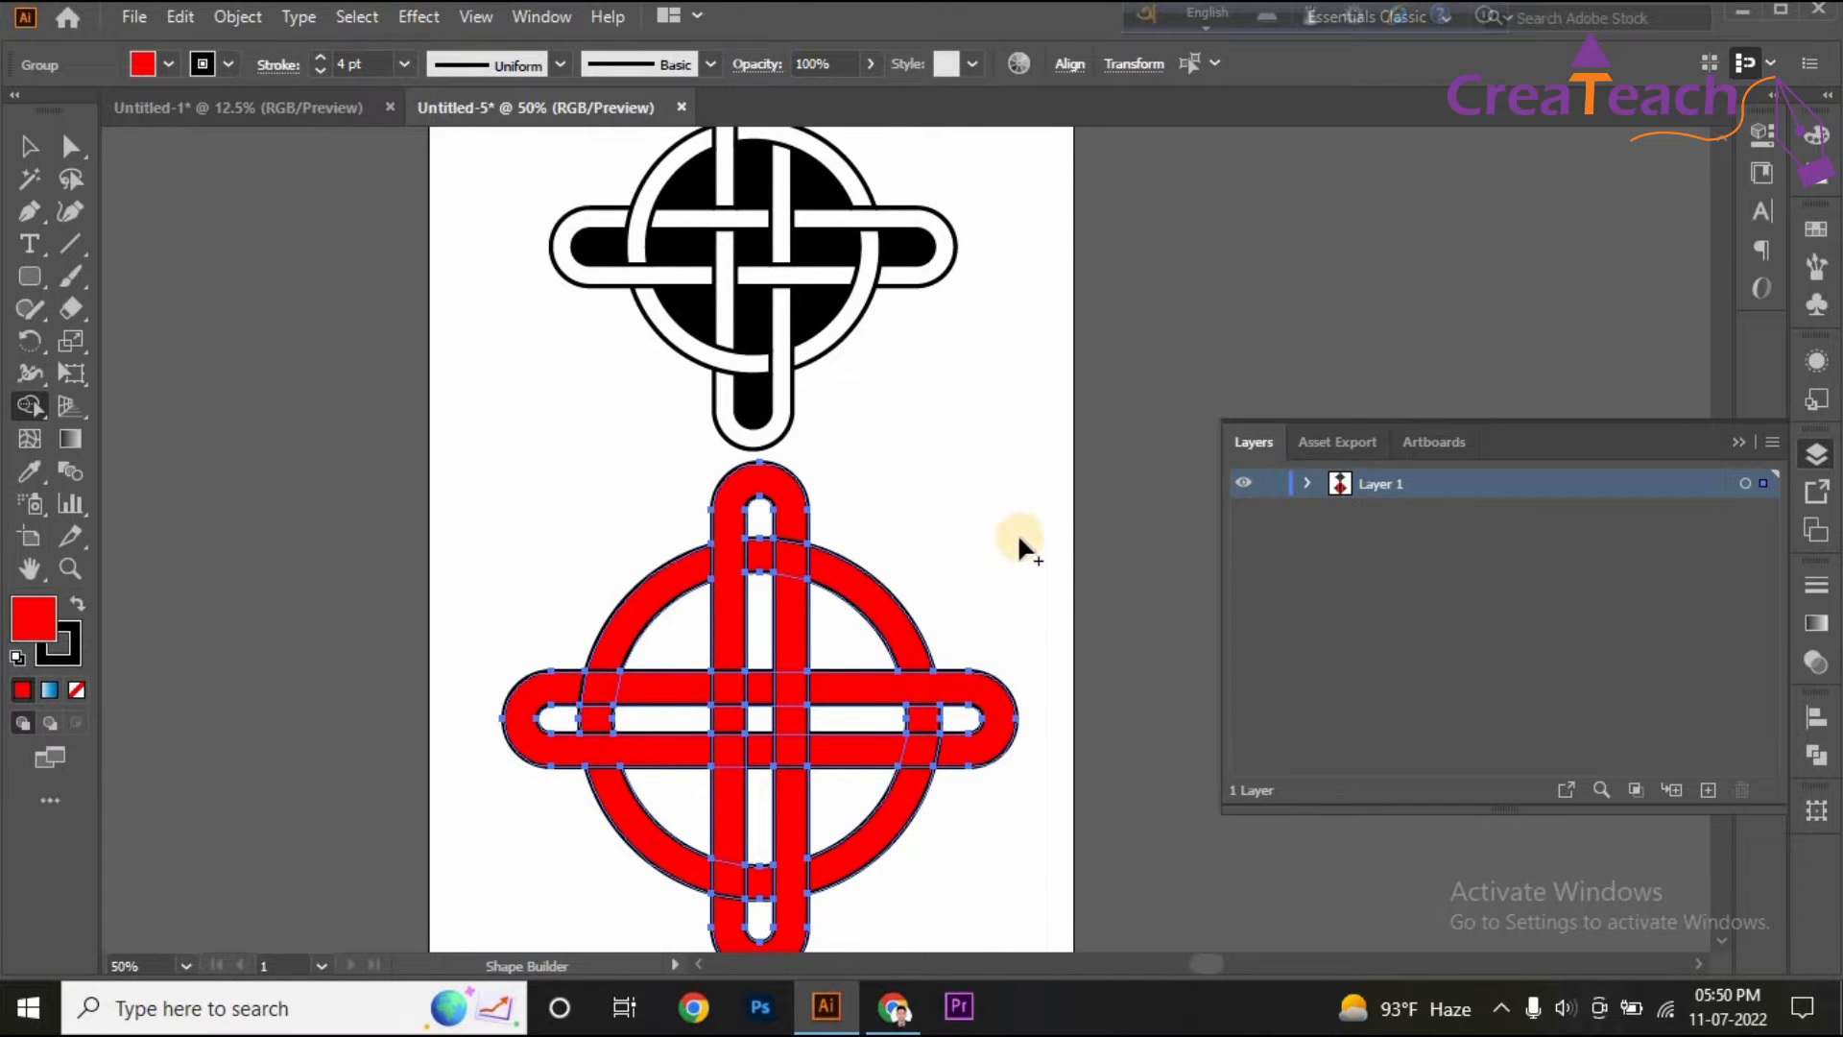
scroll(1017, 533, down, 2)
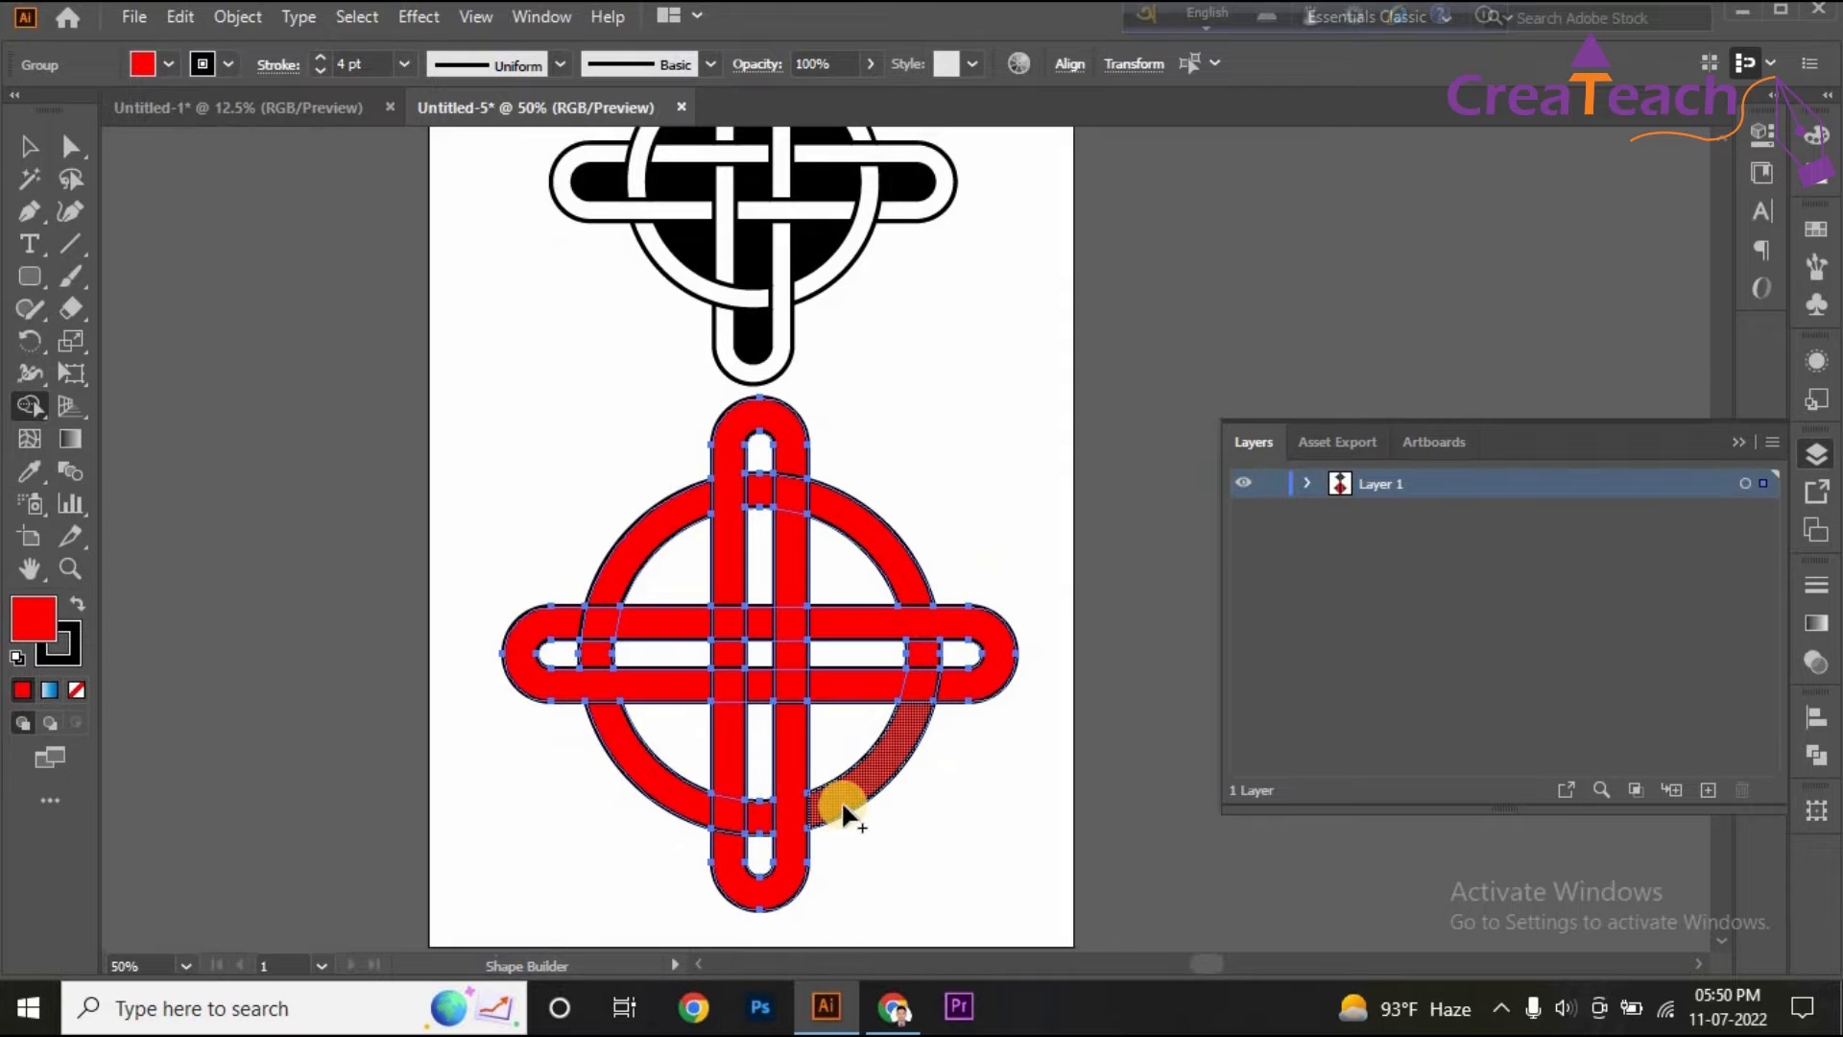
mouse_move(844, 808)
mouse_down()
mouse_move(905, 733)
mouse_move(923, 661)
mouse_up()
mouse_move(898, 568)
mouse_down()
mouse_move(763, 492)
mouse_move(659, 528)
mouse_move(601, 602)
mouse_move(624, 775)
mouse_move(612, 734)
mouse_move(751, 815)
mouse_up()
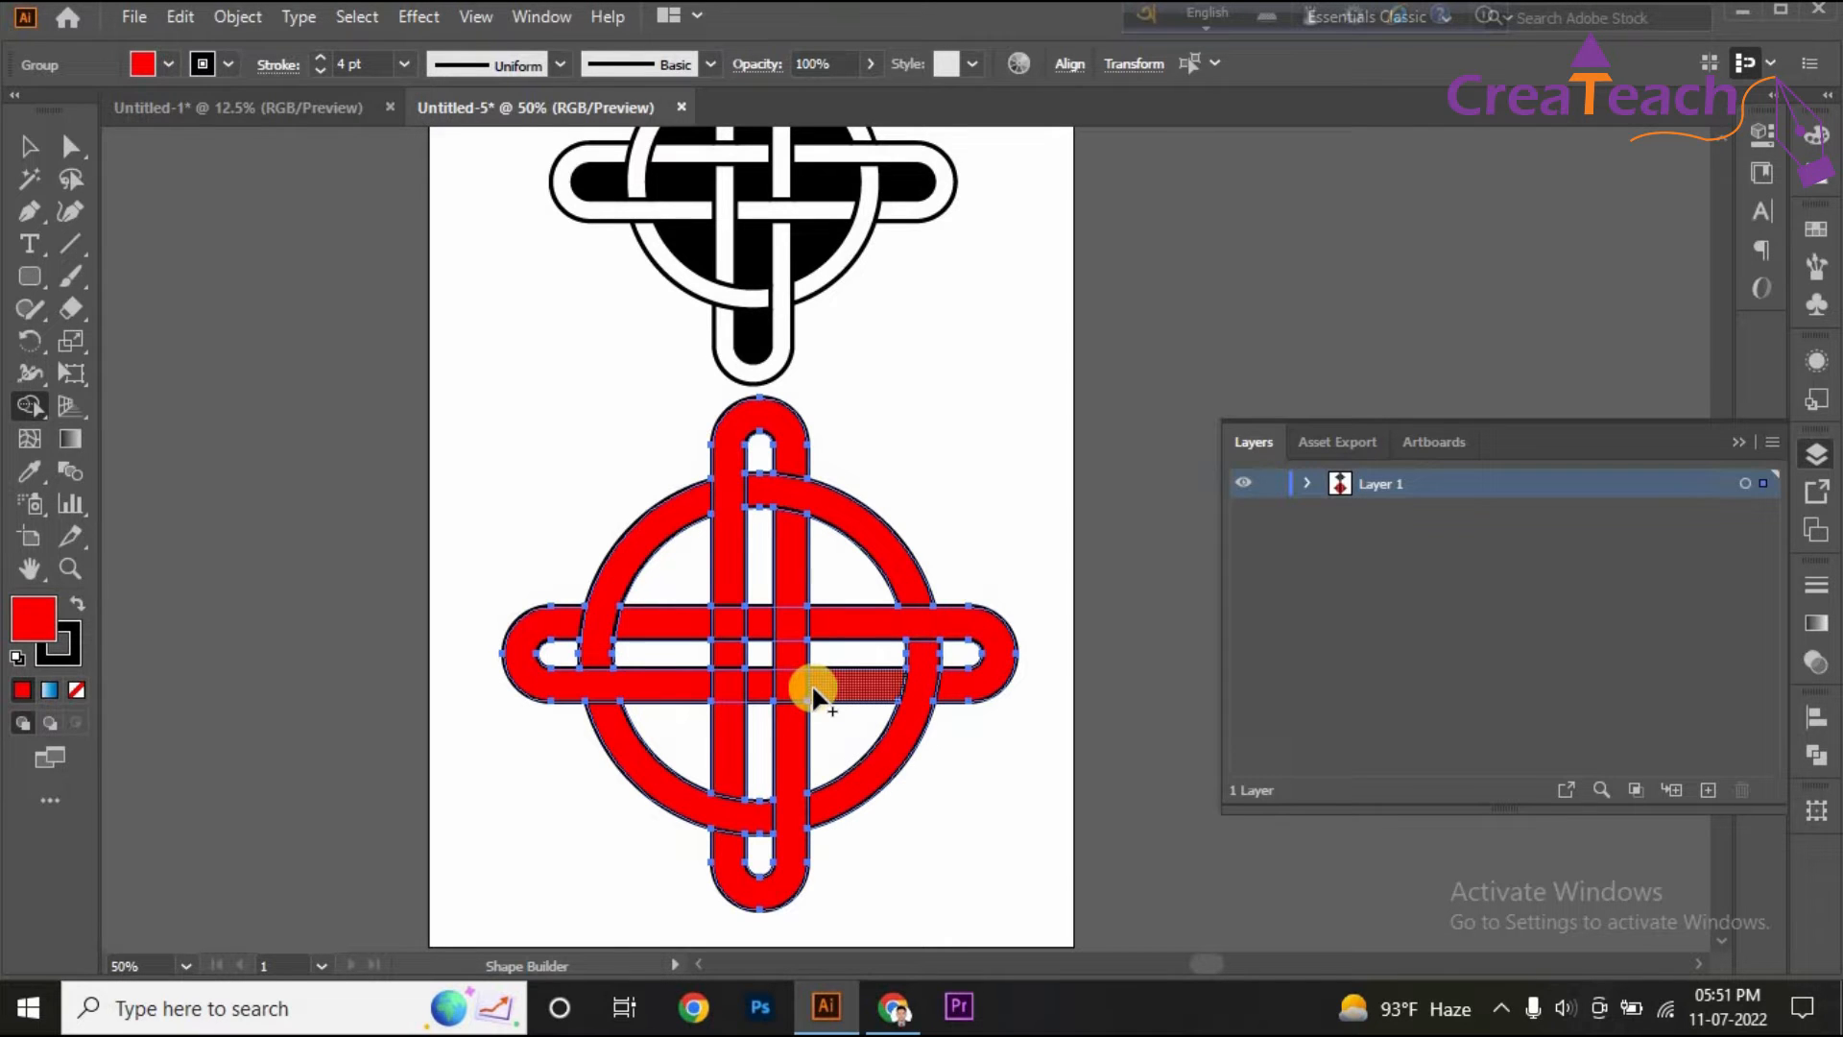
Merge the strands at the four central crossings so the two rectangles weave over and under each other as in the reference.
click(840, 685)
mouse_move(776, 685)
mouse_down()
mouse_move(752, 685)
mouse_move(815, 697)
mouse_up()
scroll(815, 697, up, 2)
mouse_move(810, 700)
mouse_down()
mouse_move(742, 582)
mouse_move(782, 665)
mouse_move(816, 669)
mouse_move(795, 656)
mouse_move(790, 760)
mouse_up()
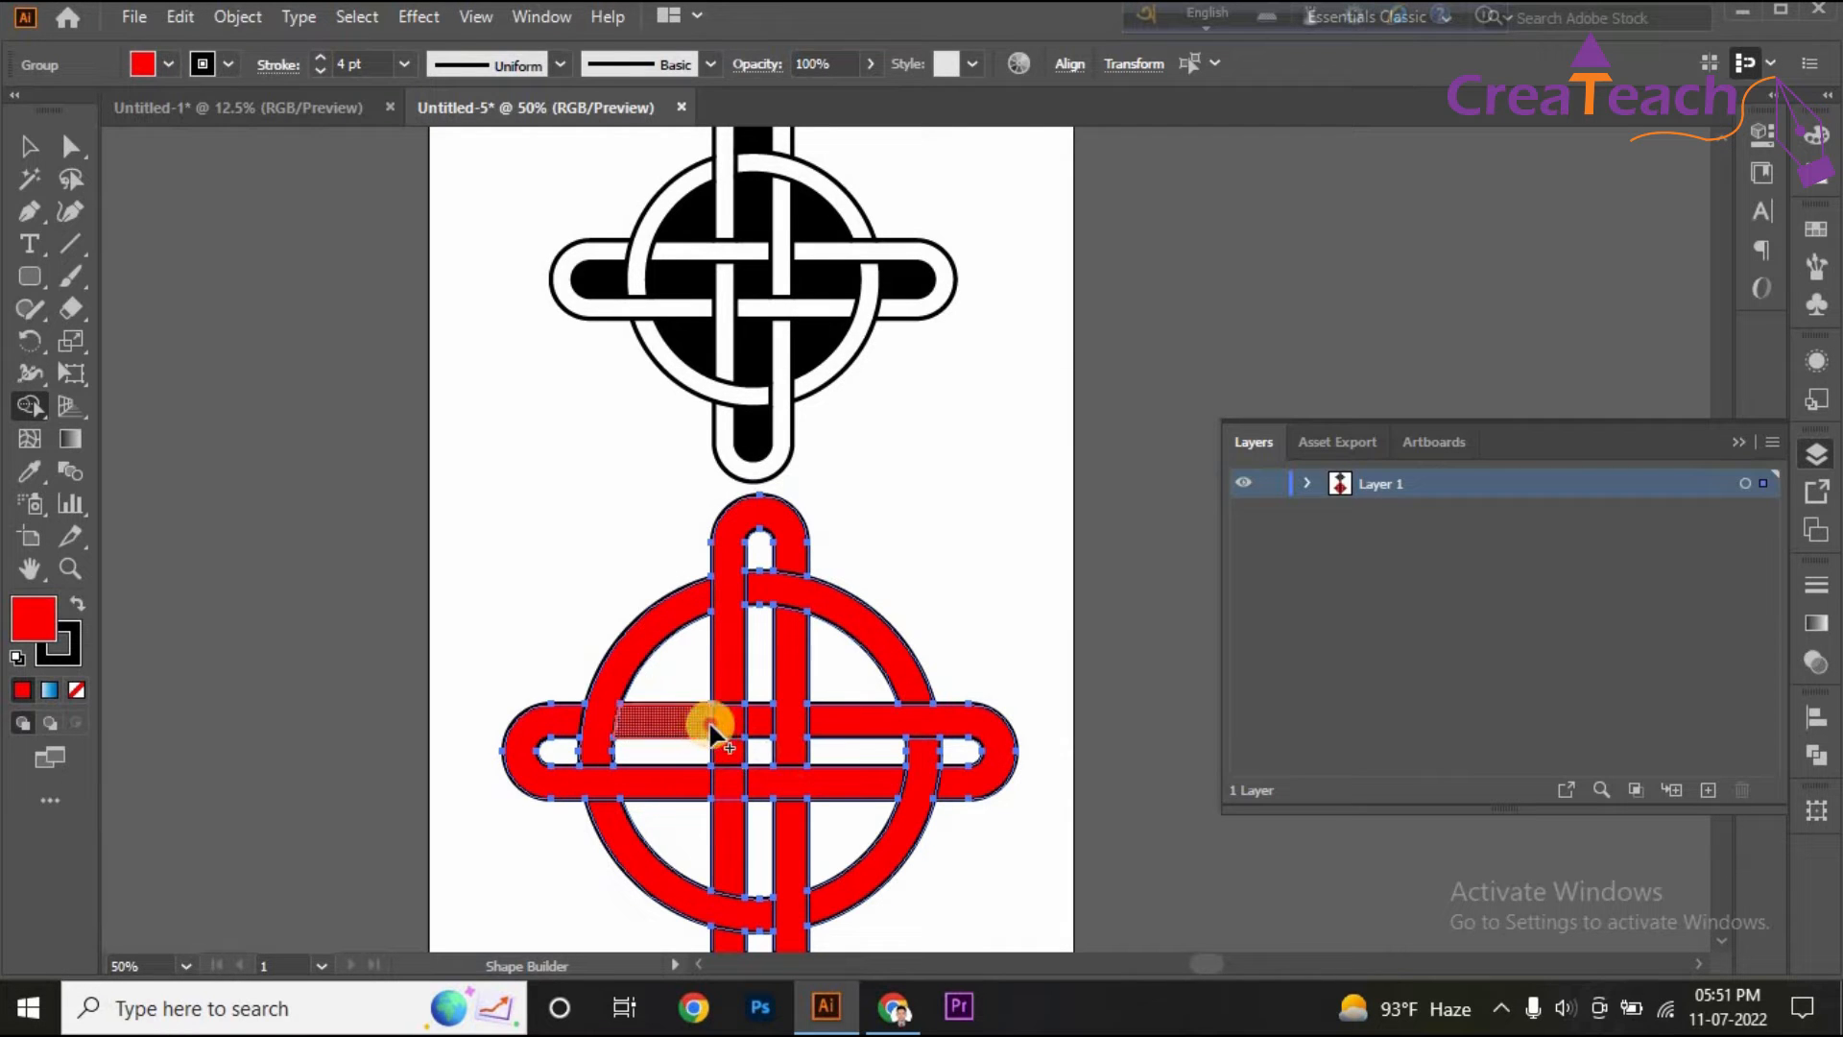
mouse_move(711, 726)
mouse_down()
mouse_move(749, 726)
mouse_move(763, 758)
mouse_up()
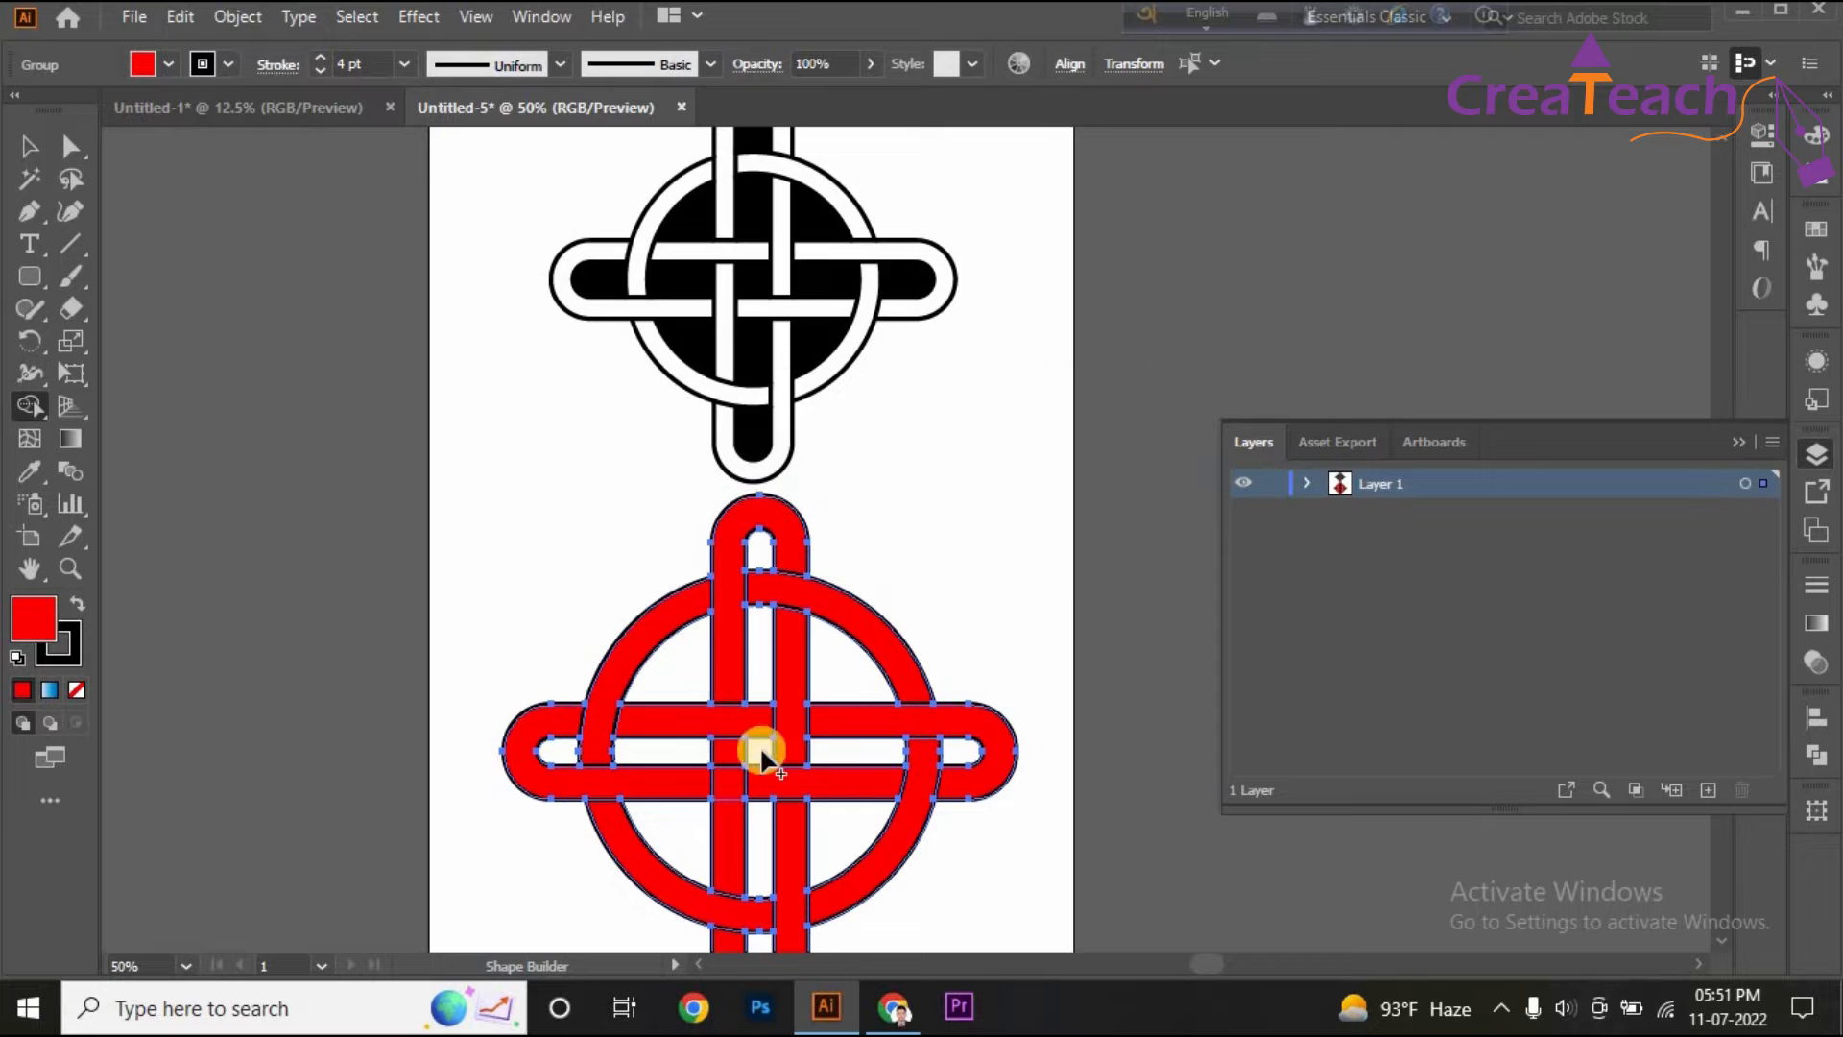
mouse_move(643, 787)
mouse_down()
mouse_move(711, 837)
mouse_move(739, 763)
mouse_move(781, 822)
mouse_up()
scroll(945, 747, down, 1)
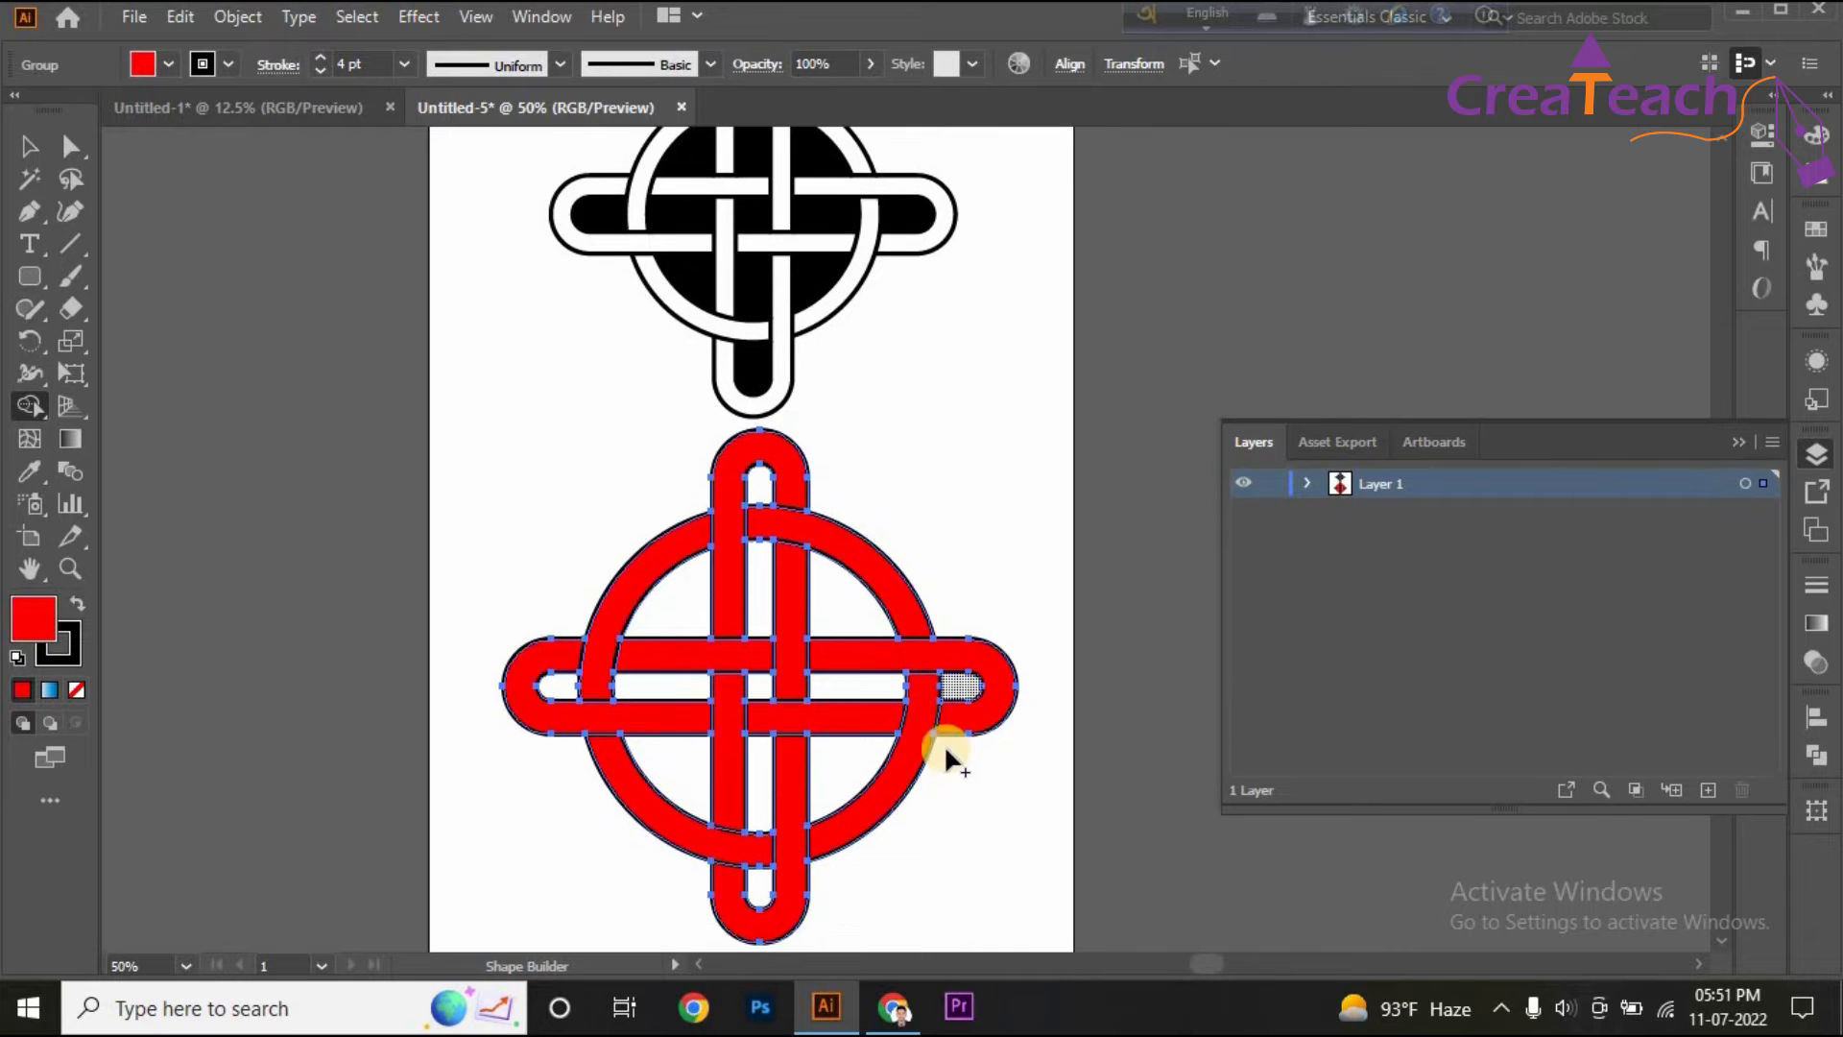
scroll(989, 731, up, 1)
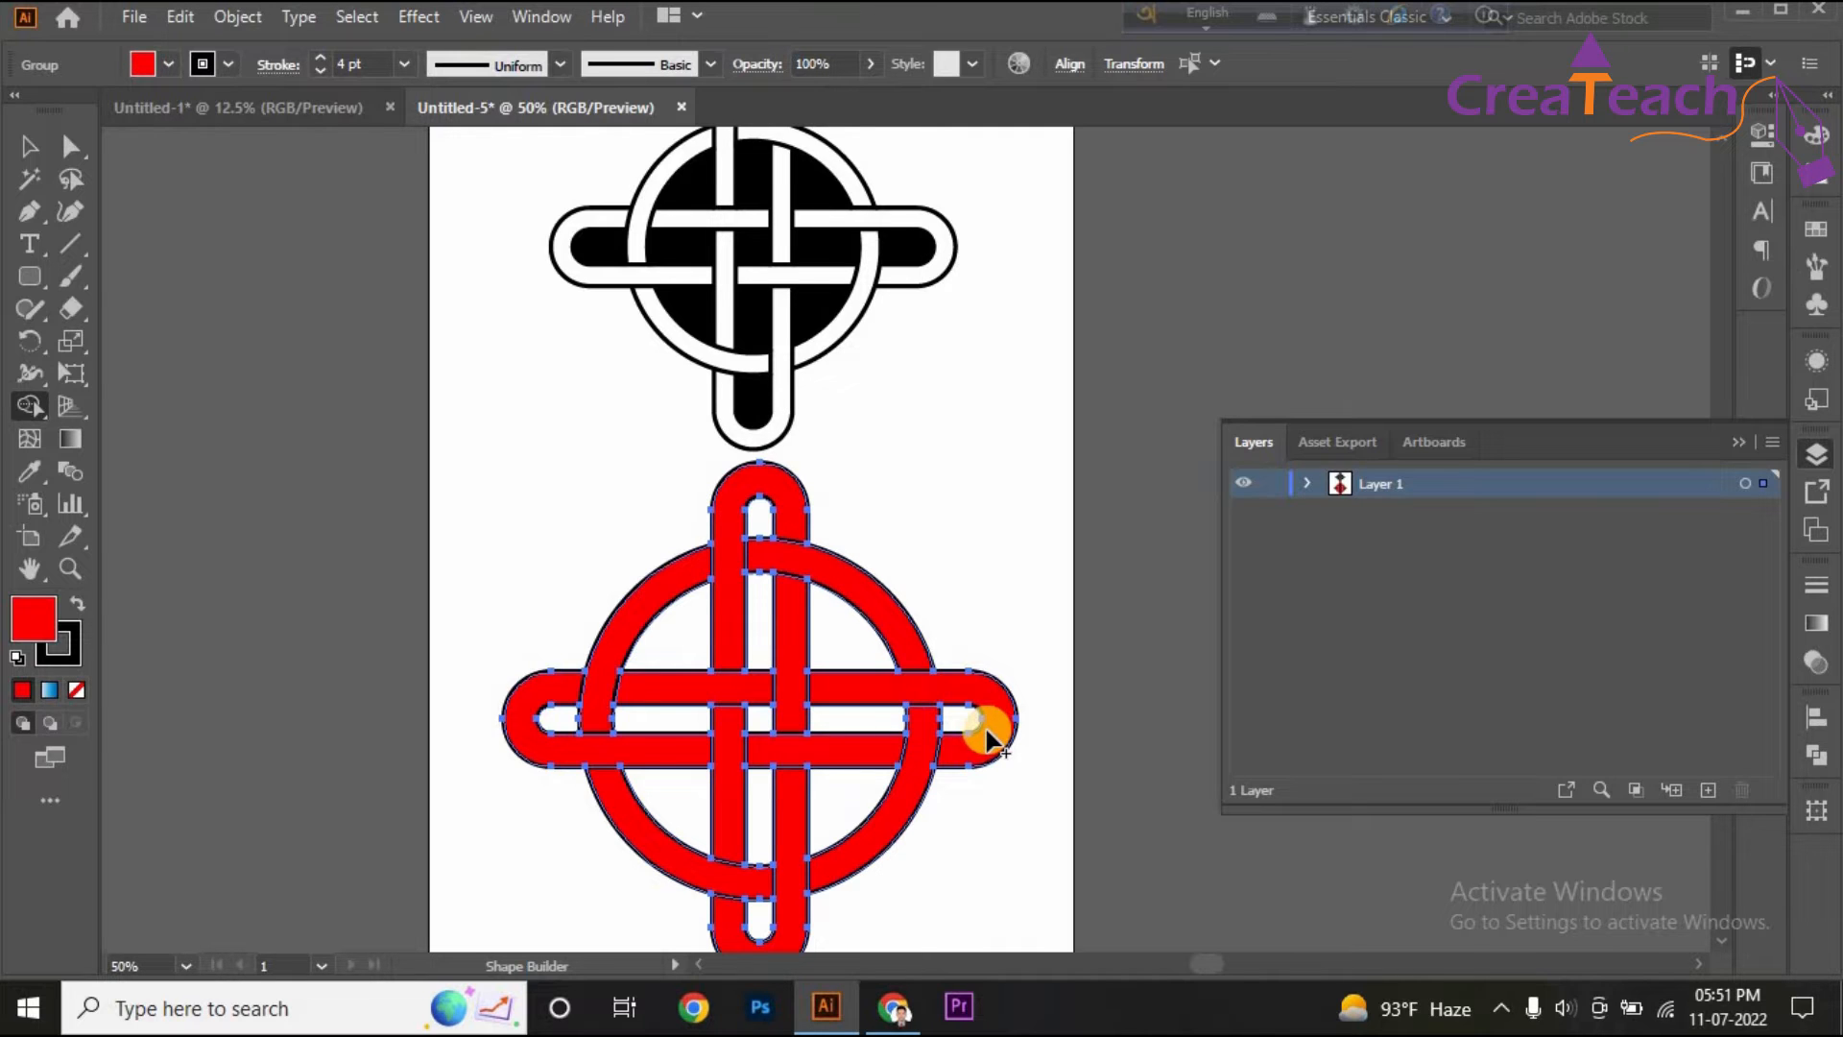
scroll(989, 734, down, 1)
scroll(1016, 637, up, 1)
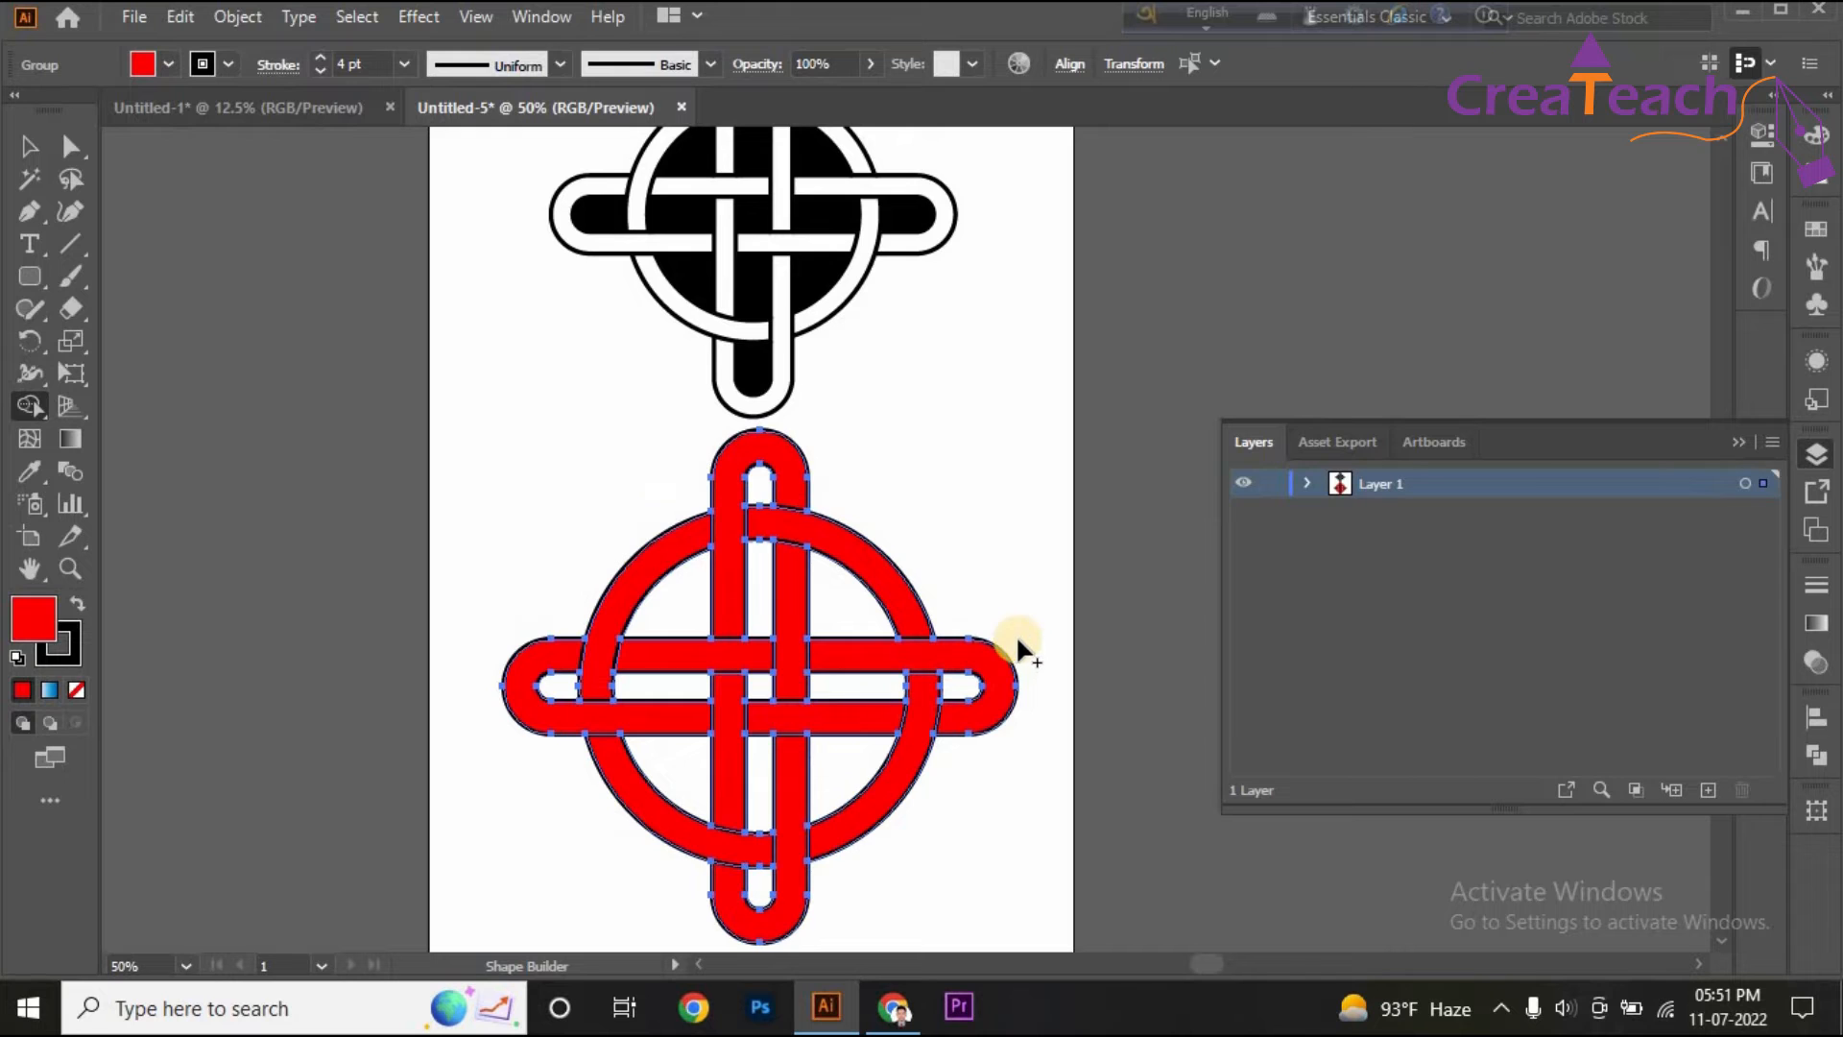
scroll(1016, 635, up, 1)
scroll(720, 617, down, 1)
Make the knot a Live Paint group and fill the circle's upper-left inner area with a medium green swatch.
click(38, 405)
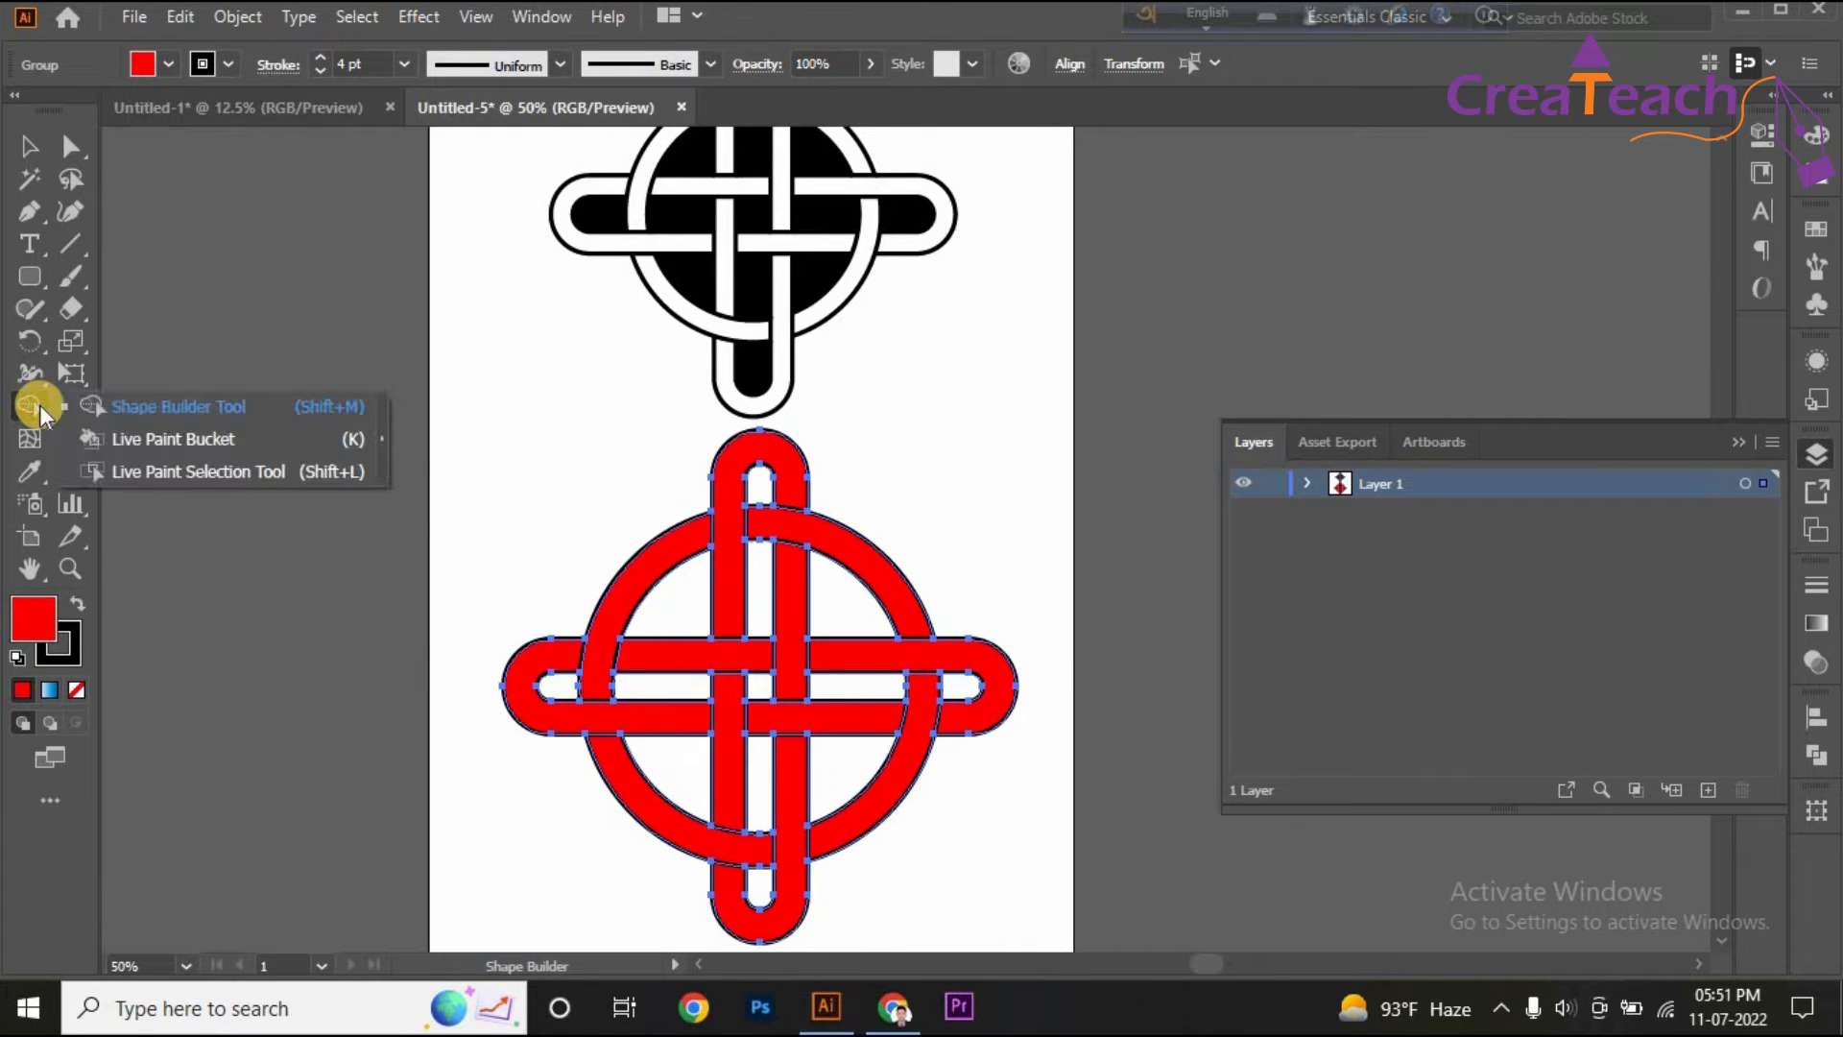
click(230, 441)
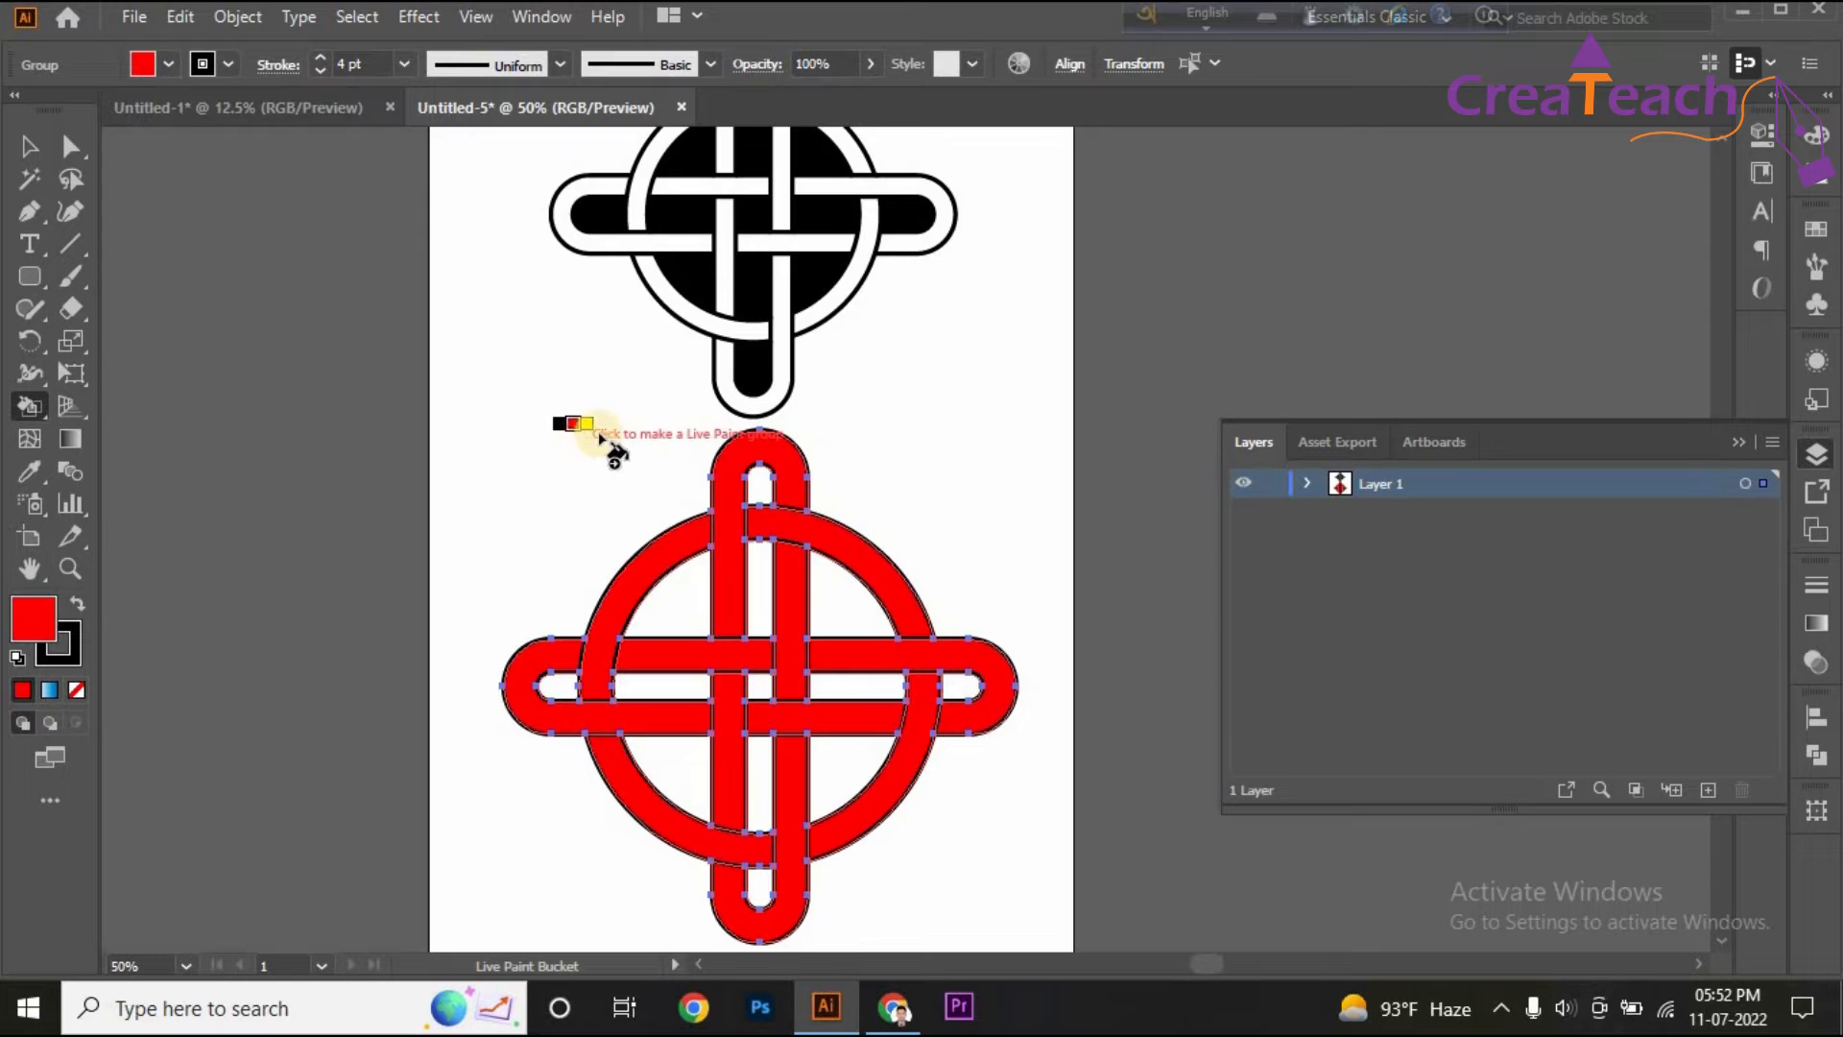
key(Right)
key(Right)
key(Right)
key(Right)
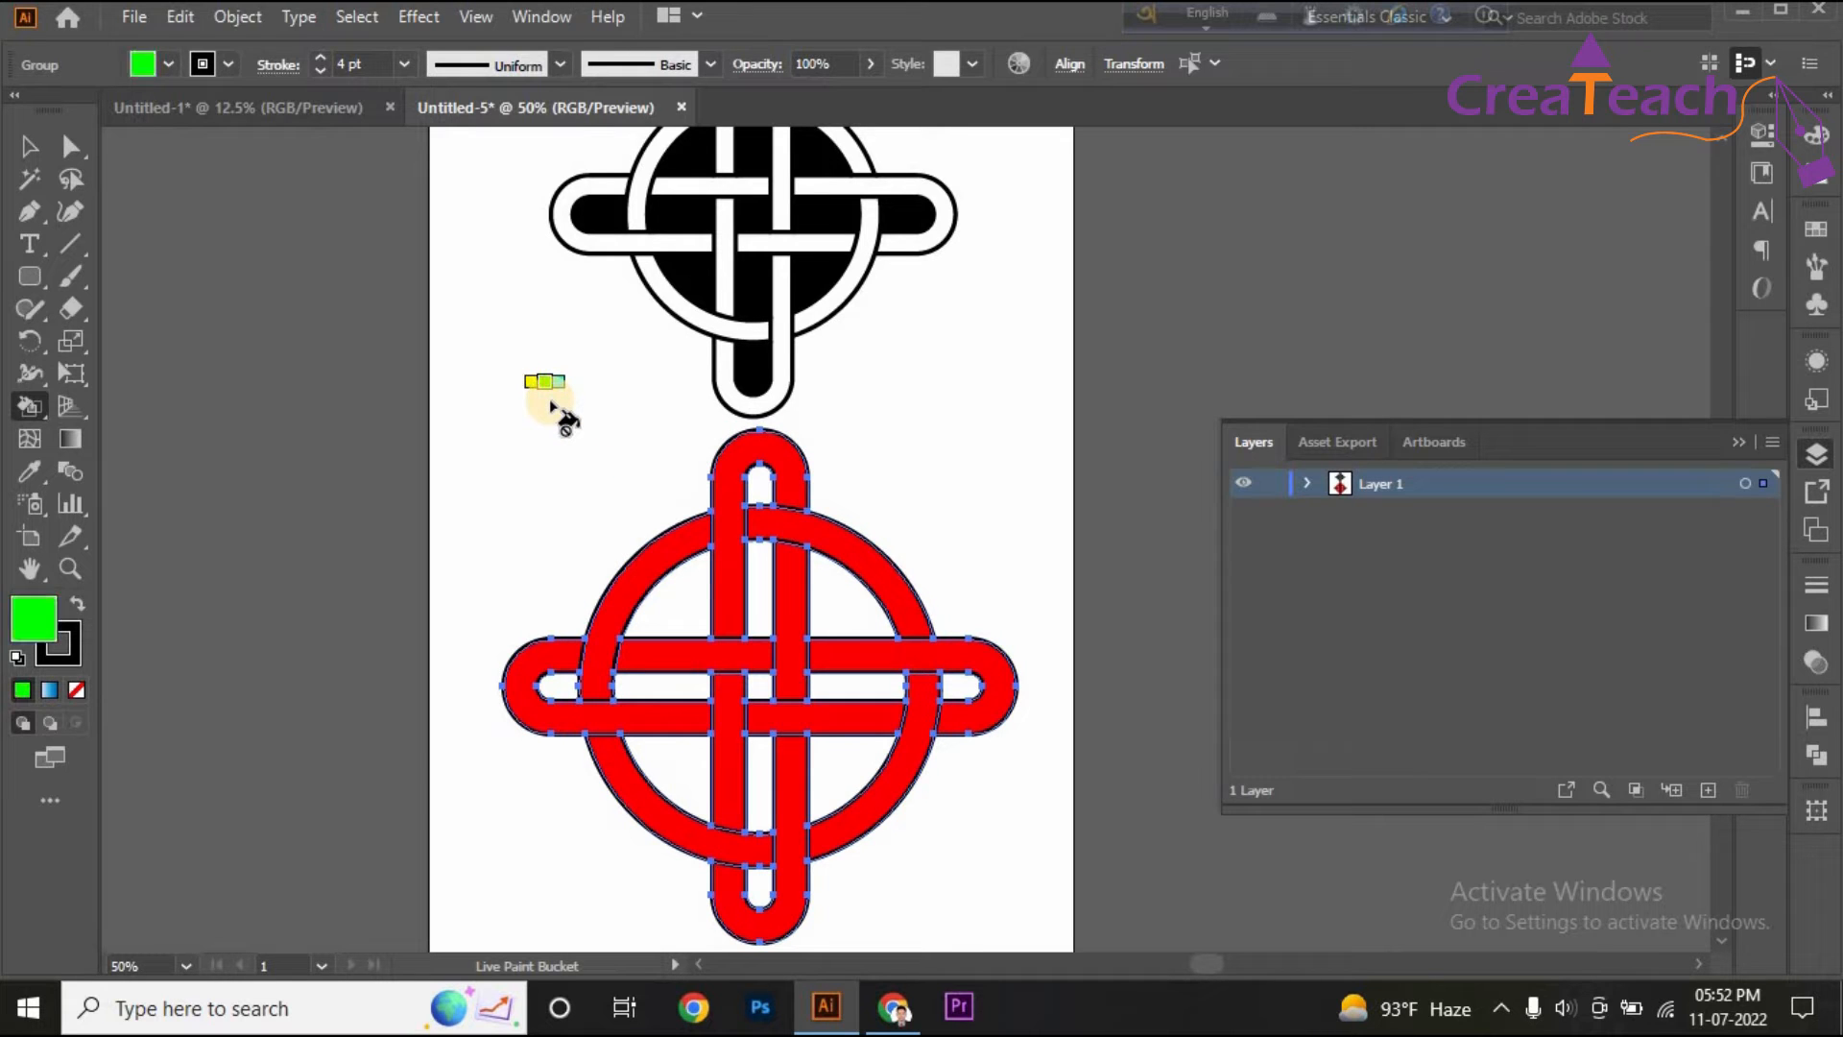
key(Left)
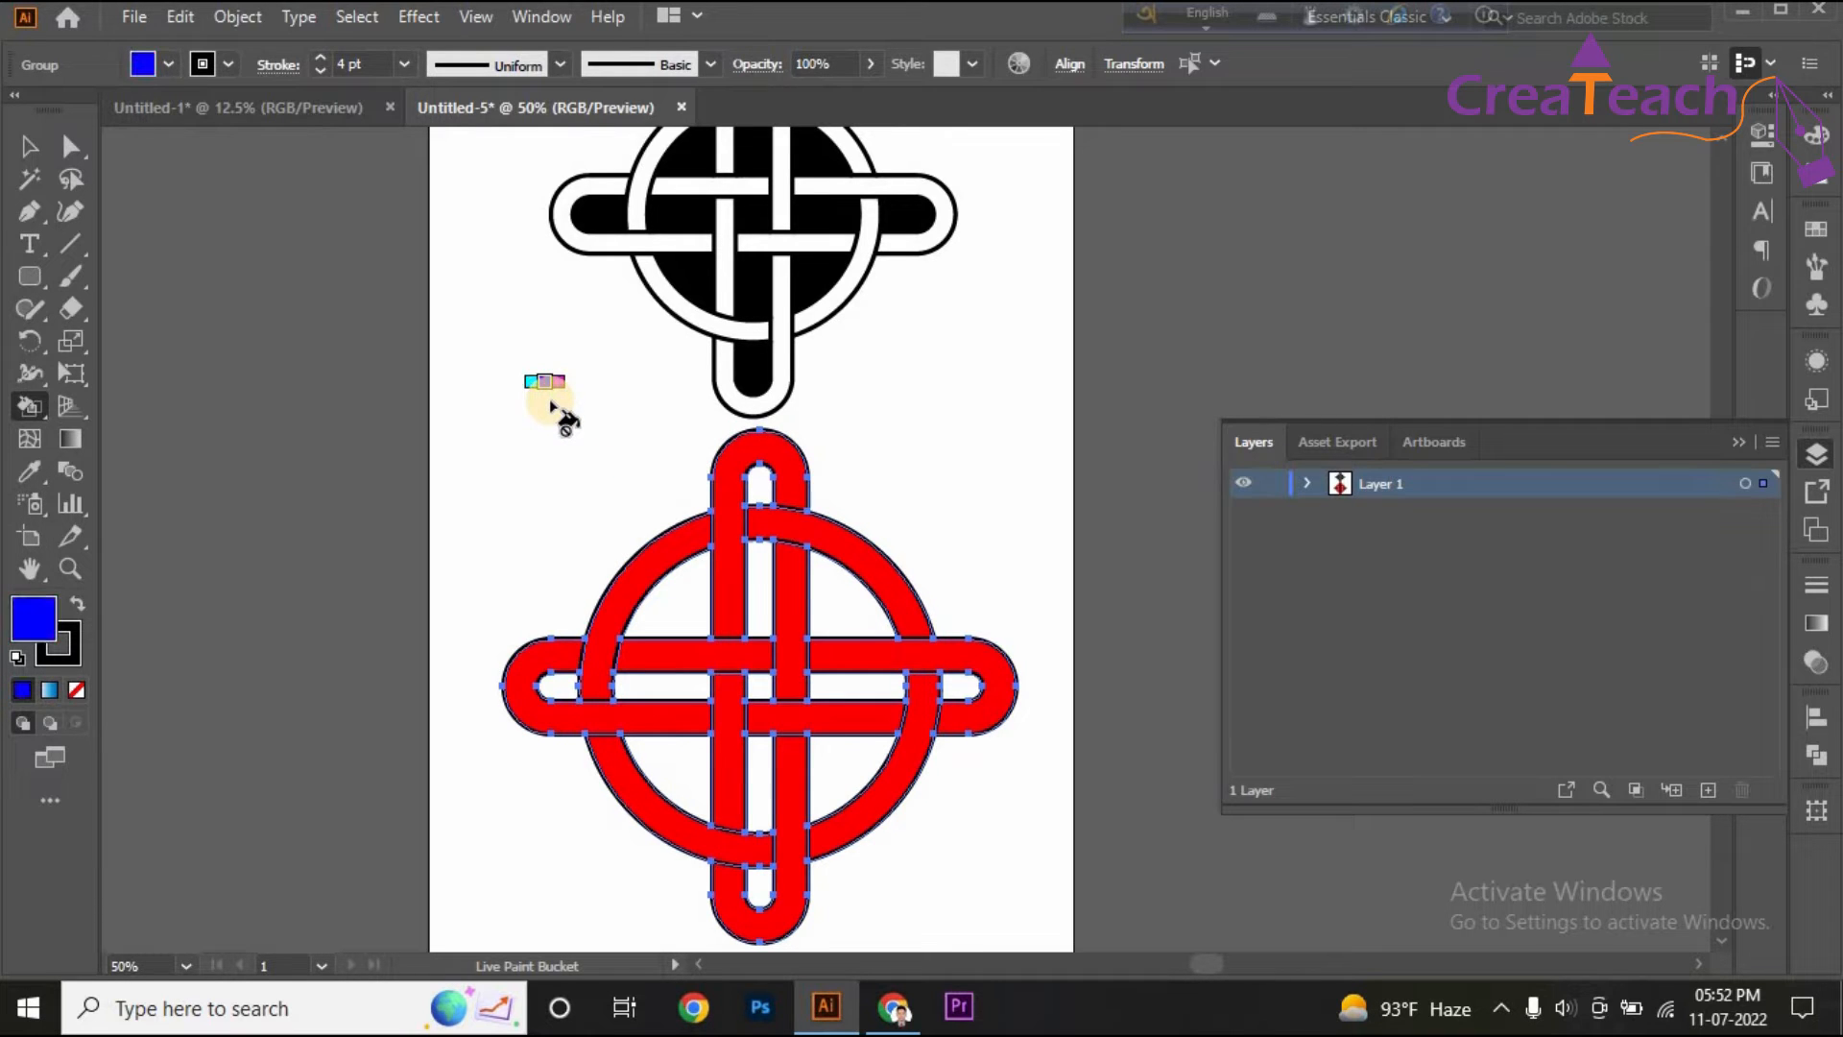
key(Left)
key(Left)
key(Left)
key(Left)
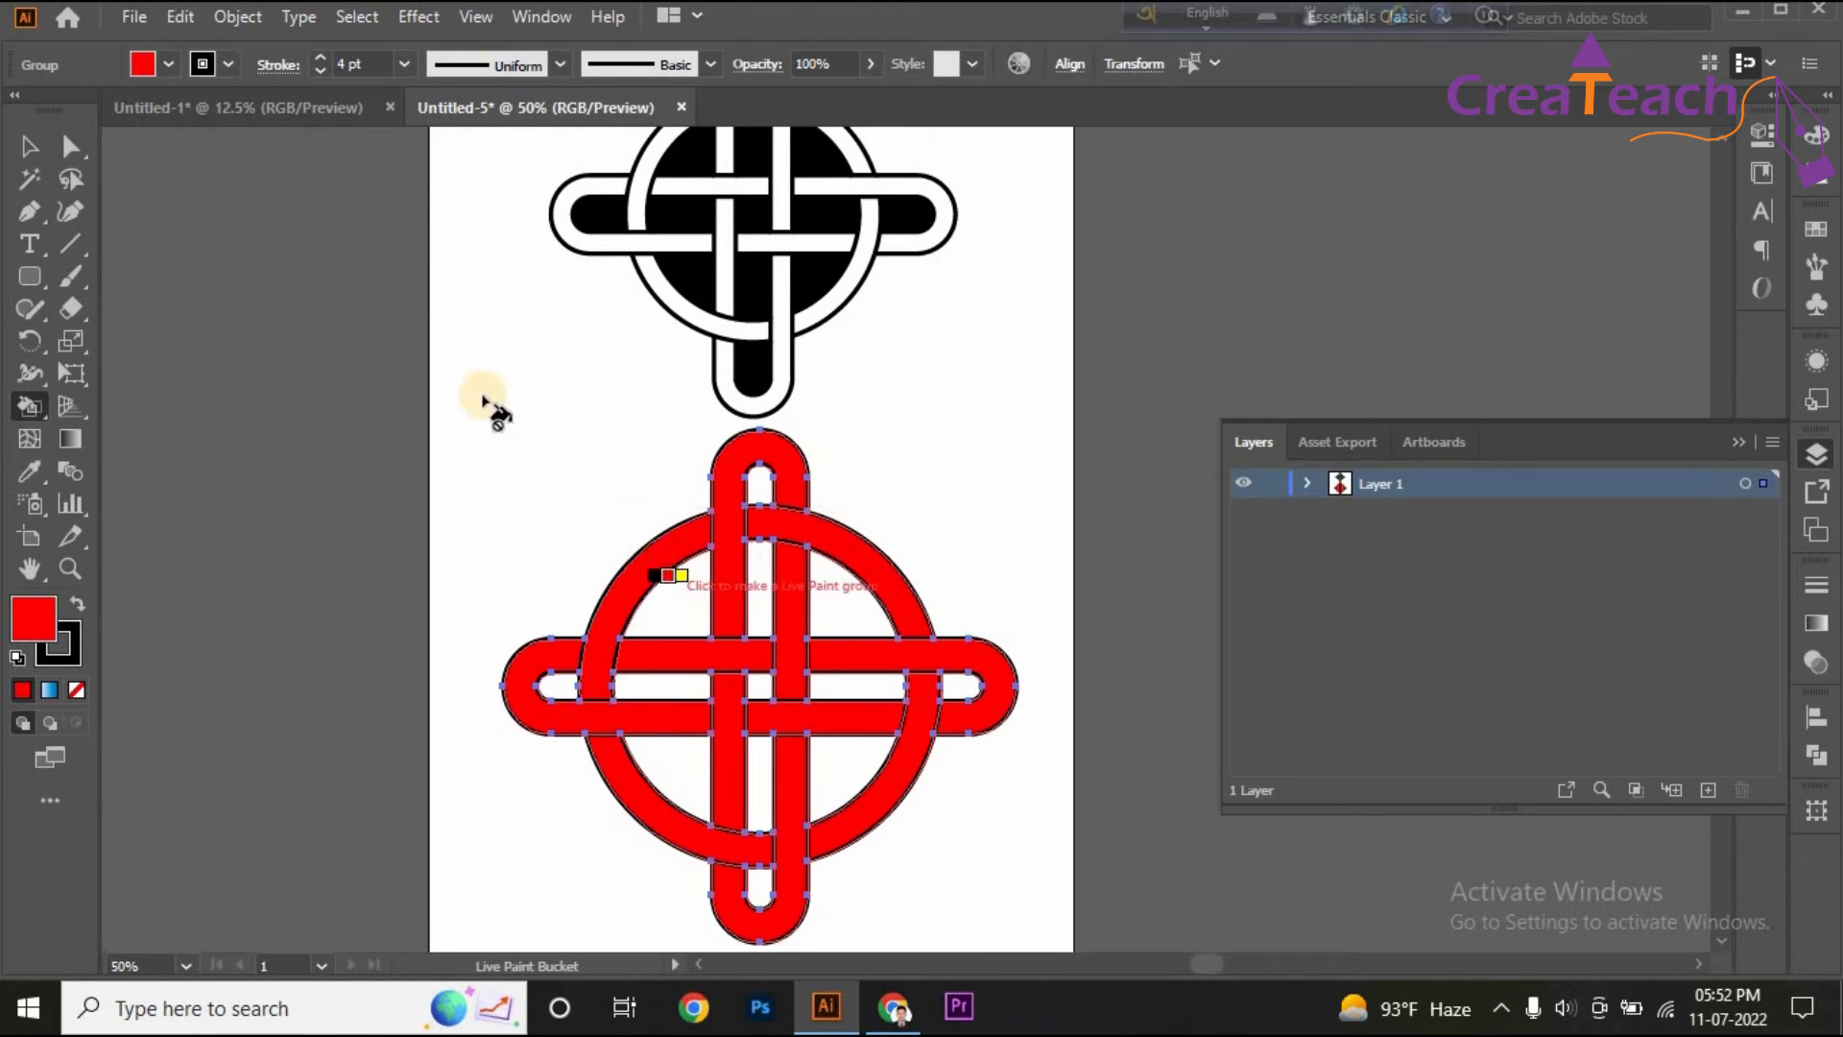
key(Right)
key(Right)
key(Right)
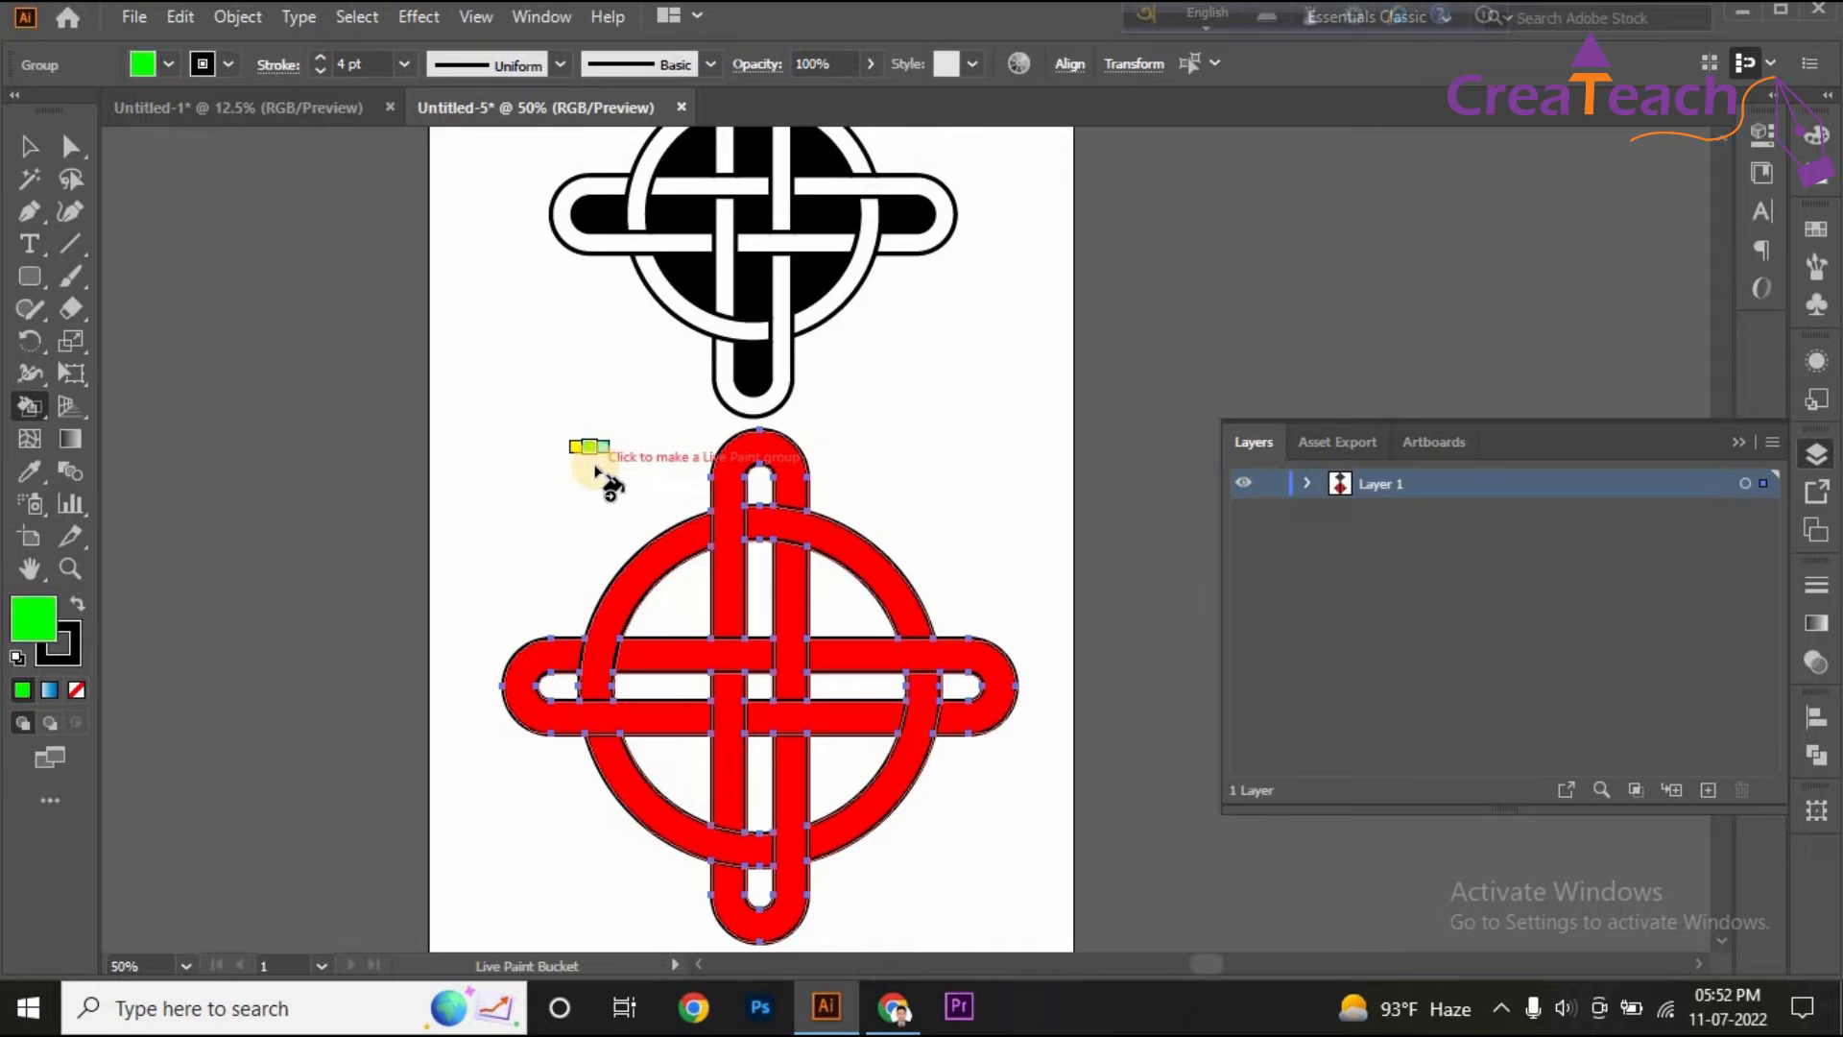
key(Left)
key(Left)
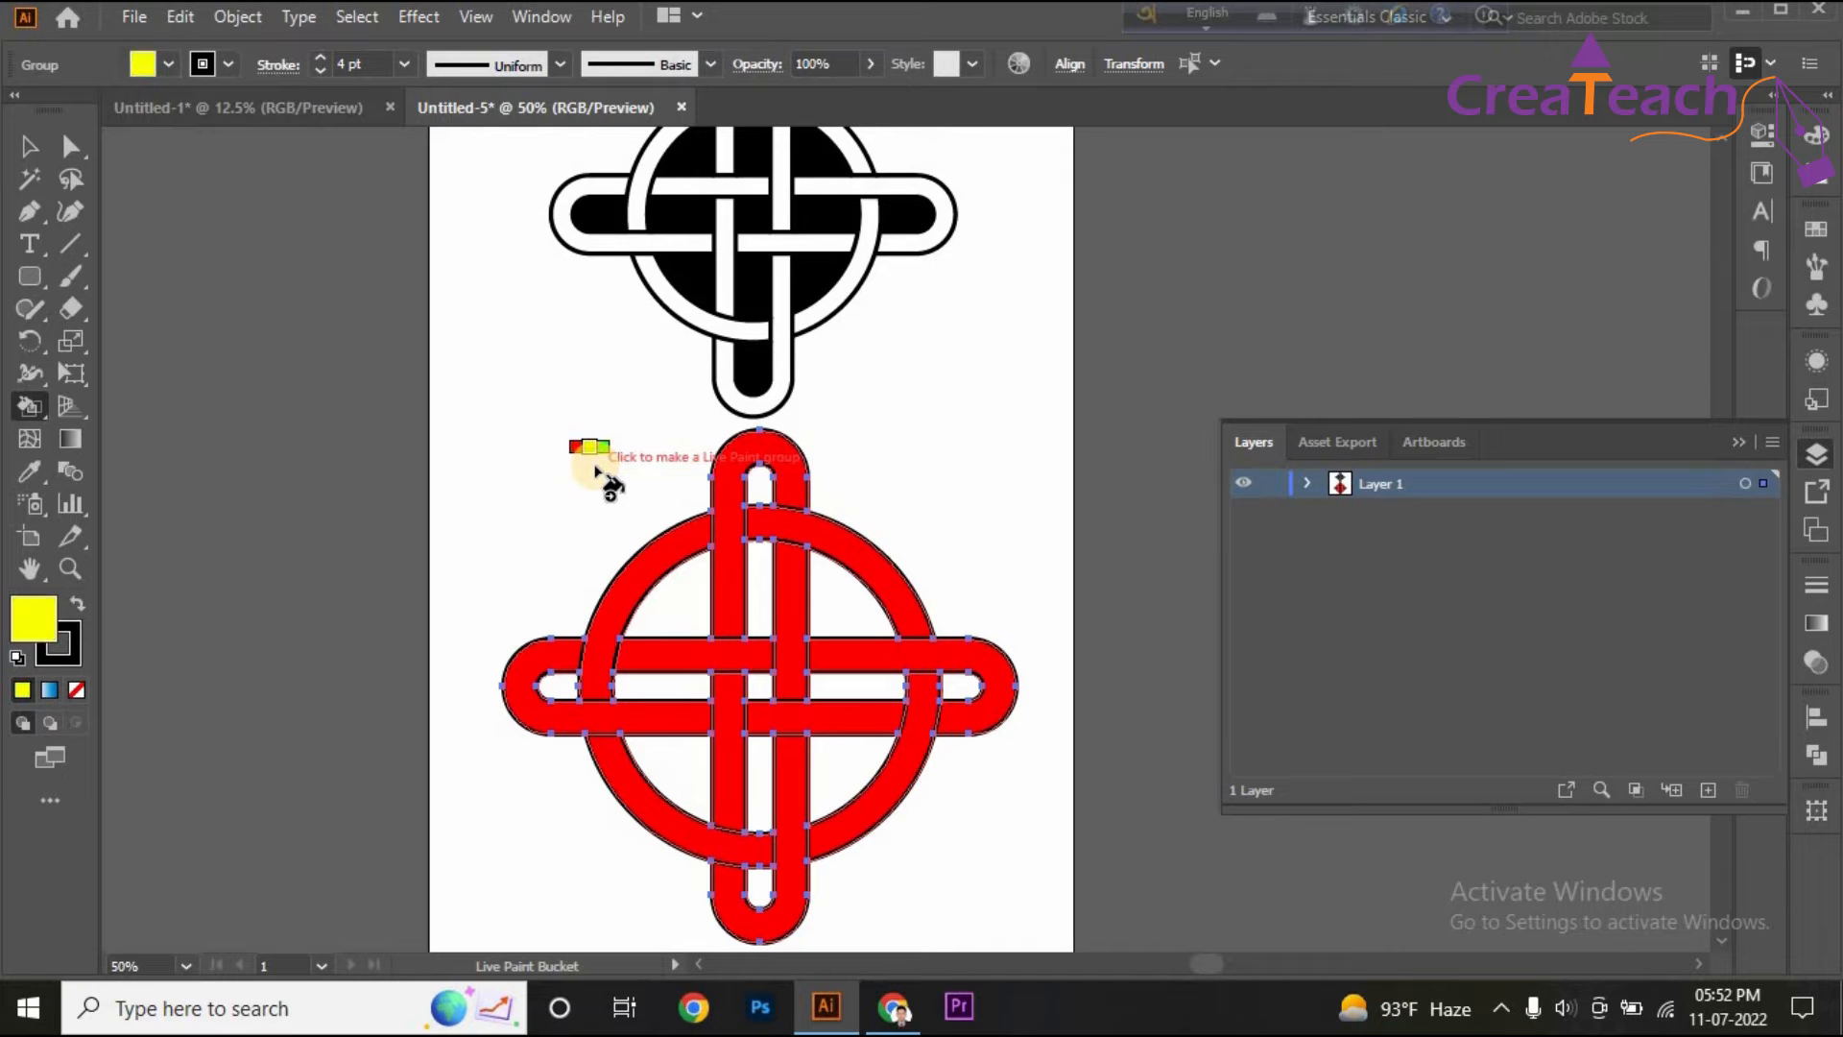
key(Left)
key(Left)
key(Left)
key(Left)
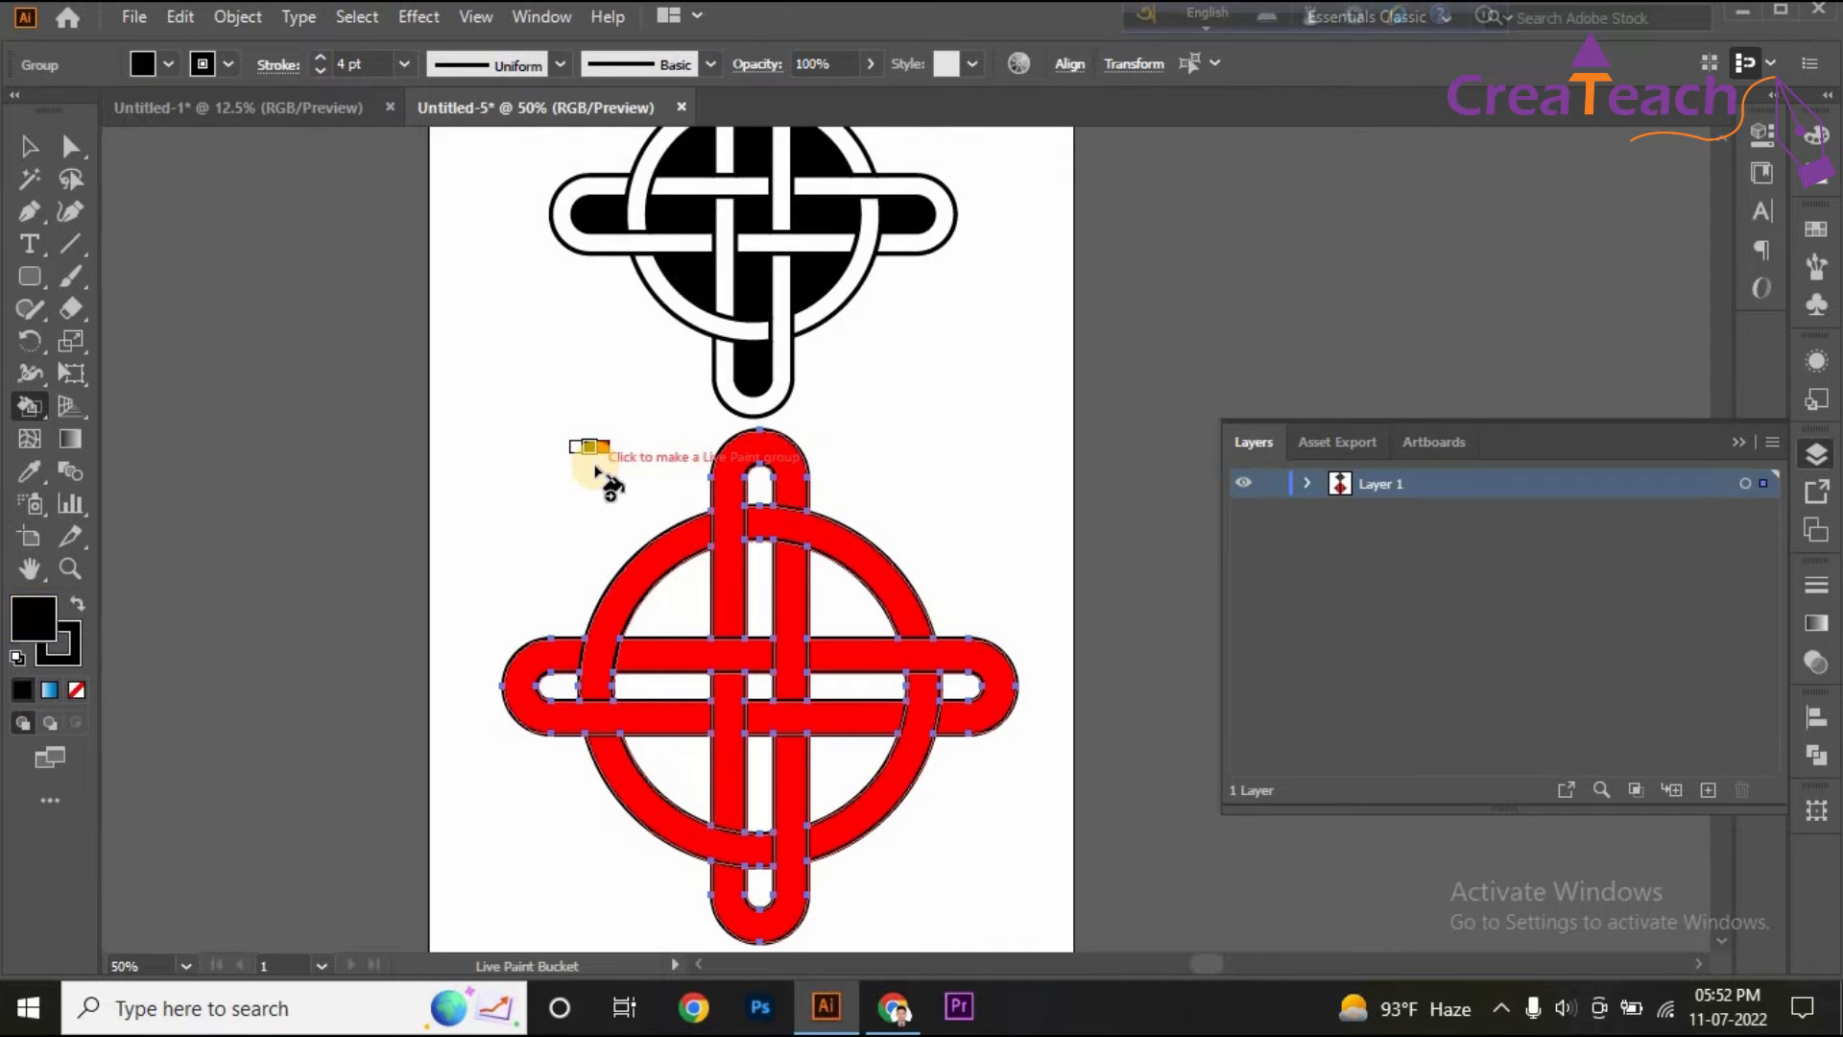
key(Left)
key(Left)
key(Left)
key(Left)
key(Left)
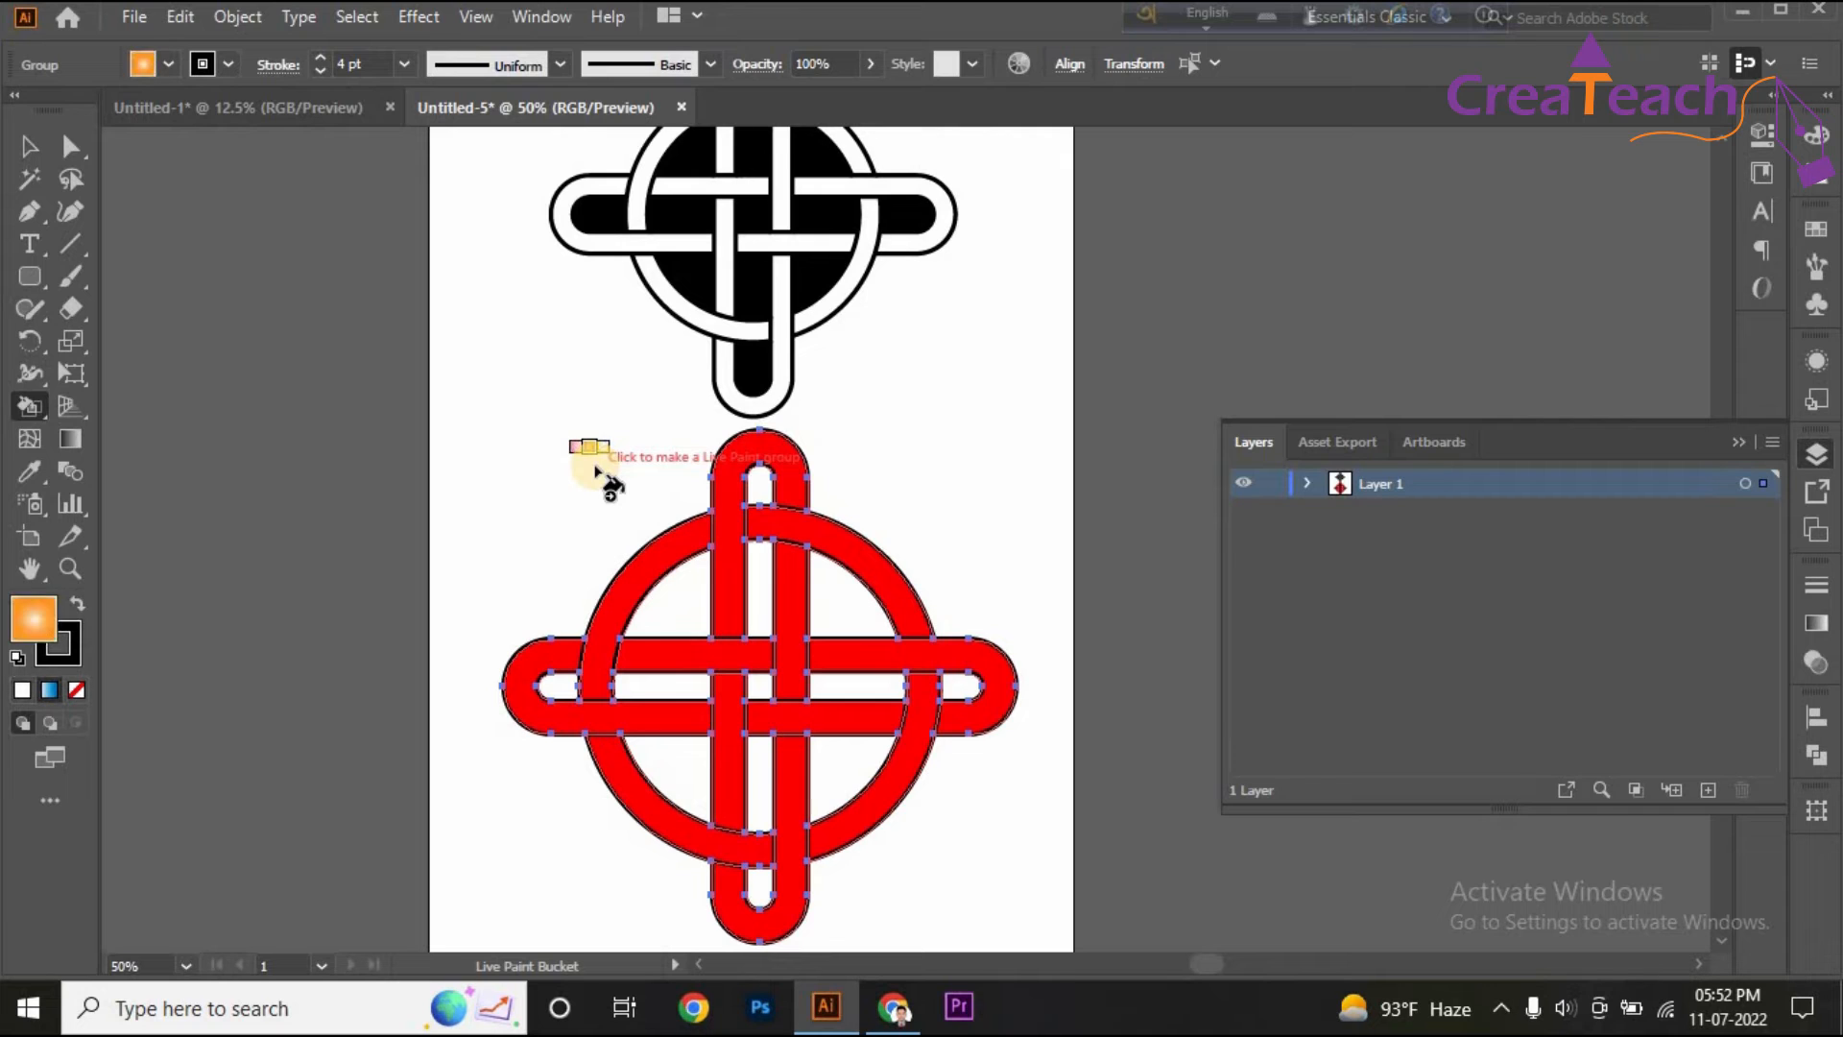
key(Left)
key(Left)
key(Left)
key(Left)
key(Left)
key(Left)
key(Left)
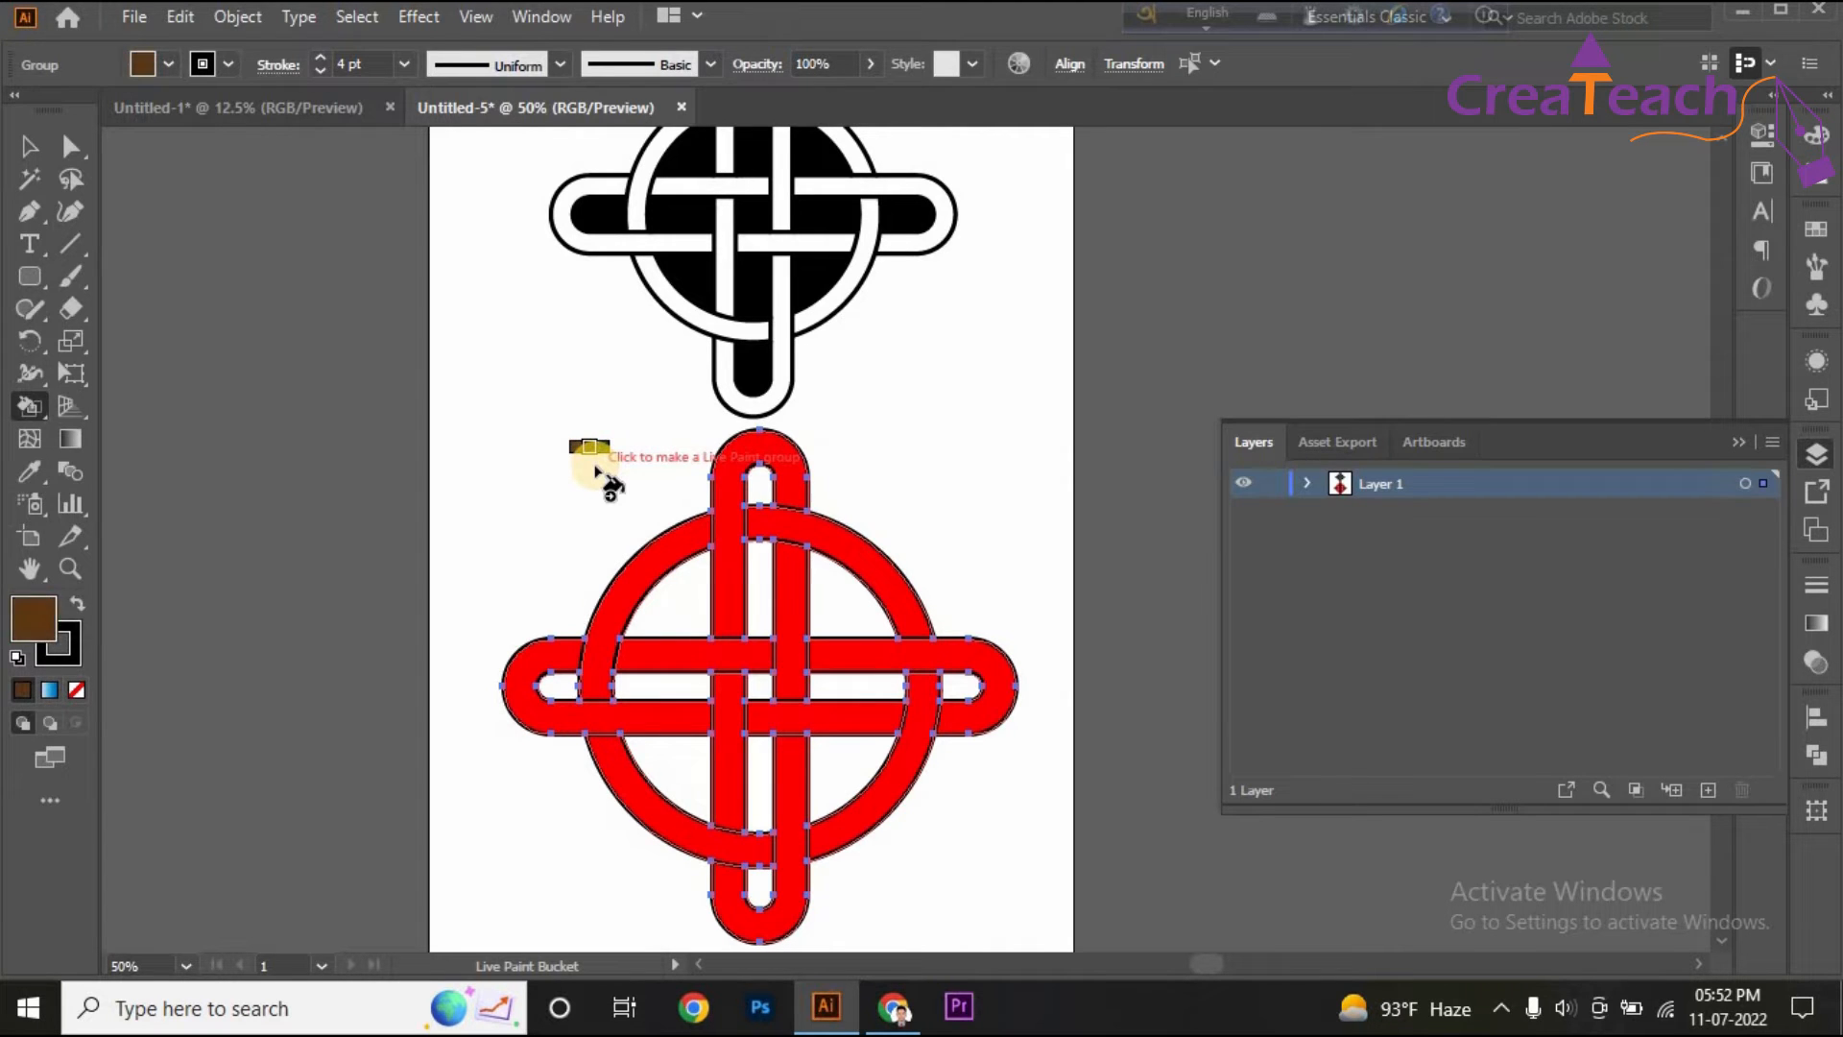
key(Left)
key(Left)
key(Left)
key(Left)
key(Left)
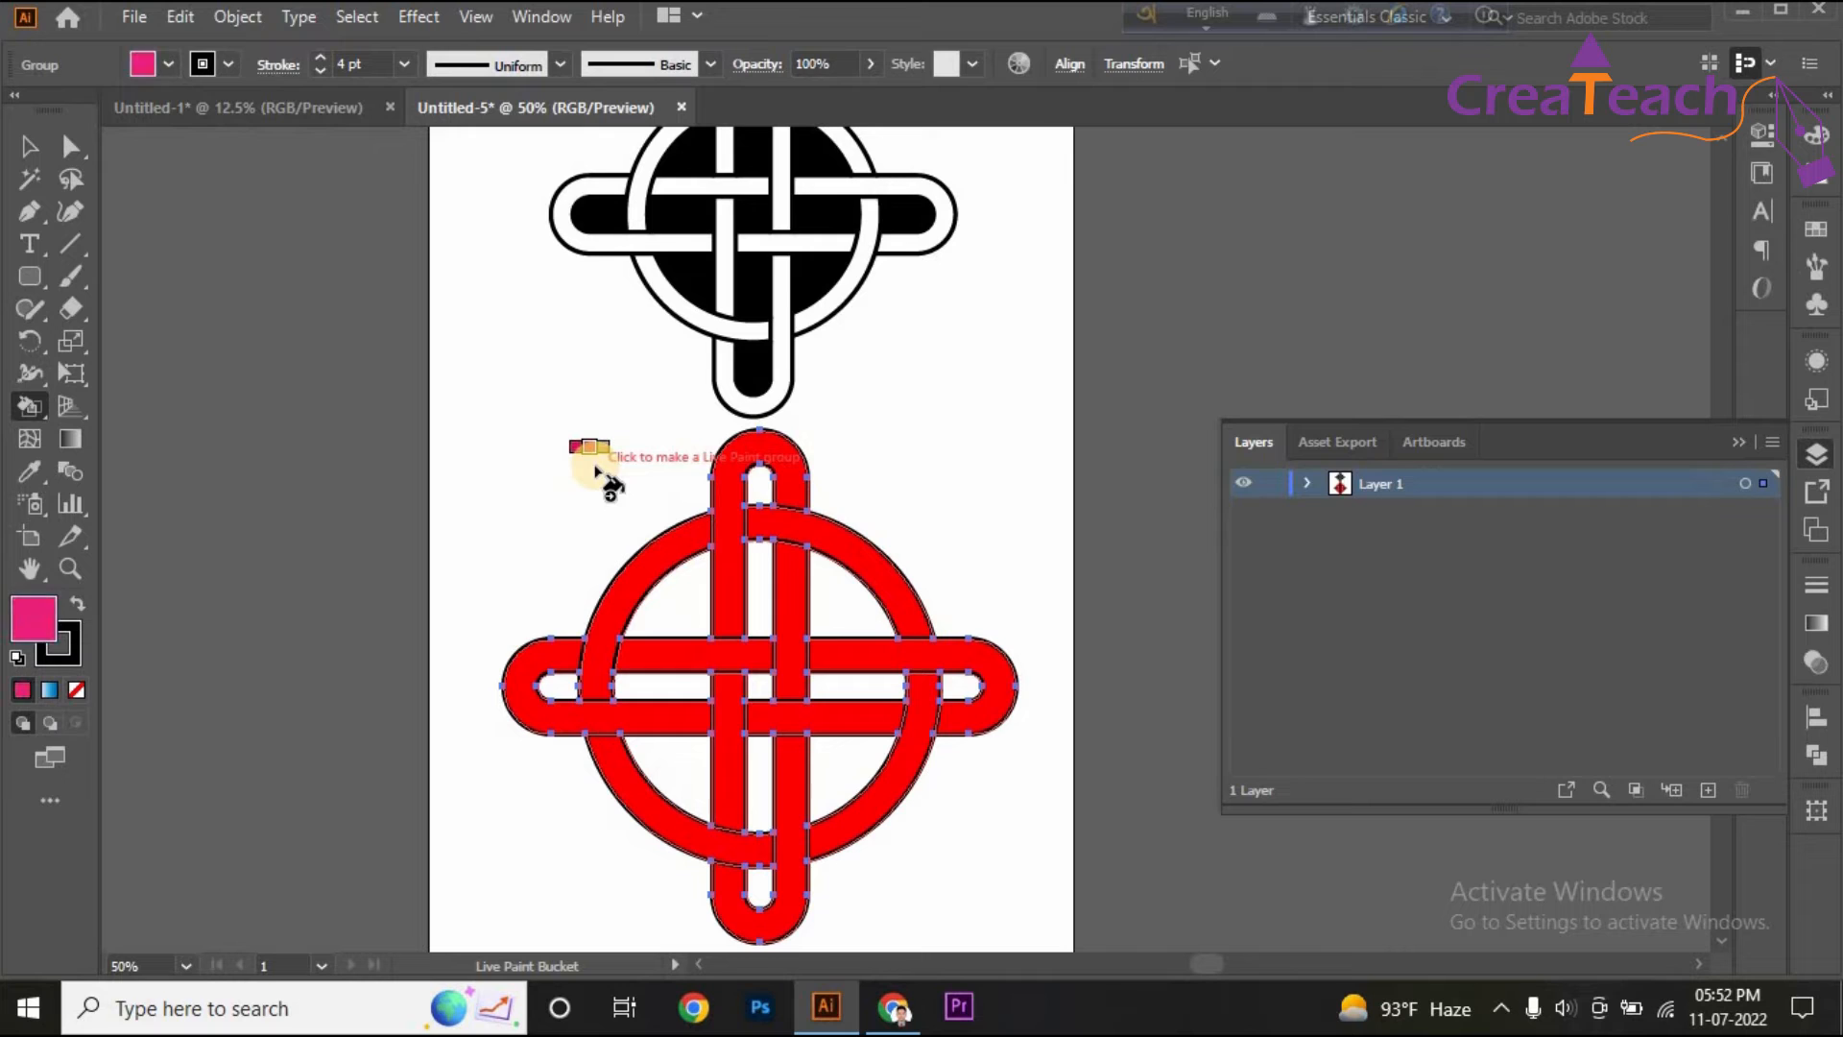
key(Left)
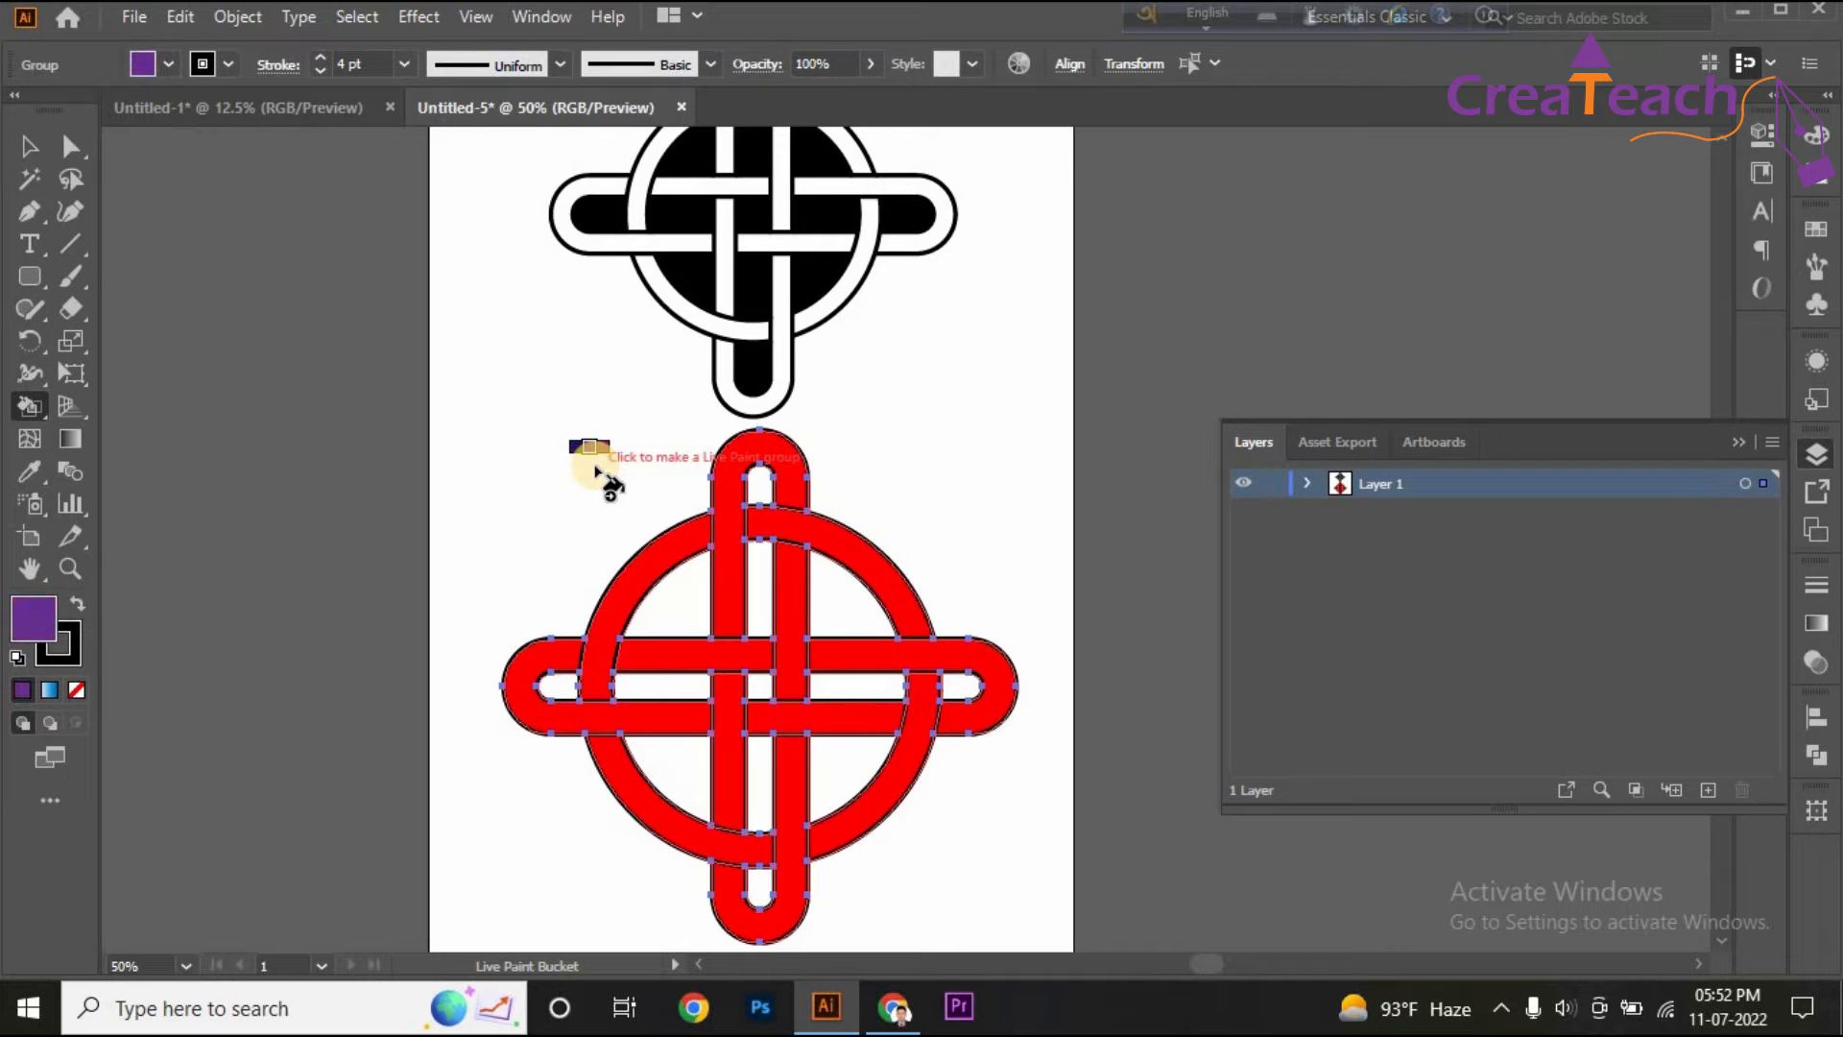
key(Left)
key(Right)
key(Left)
key(Left)
key(Left)
key(Left)
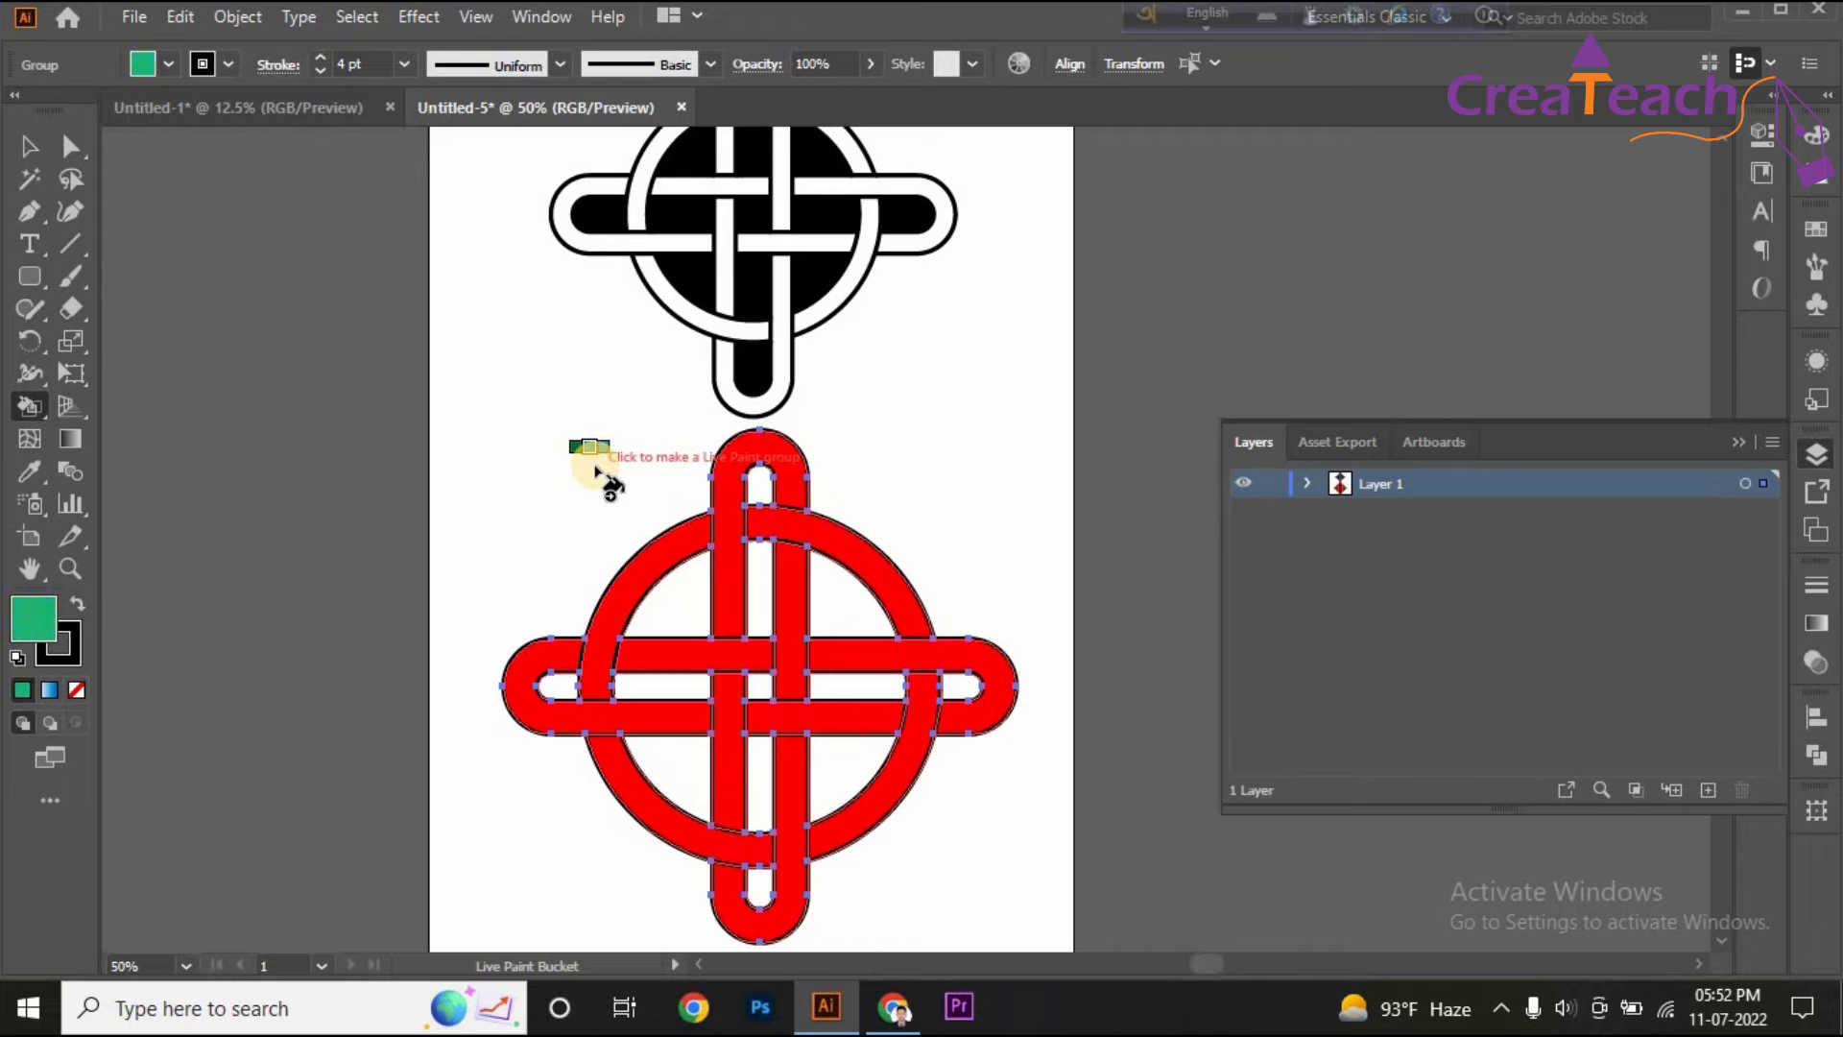
click(676, 605)
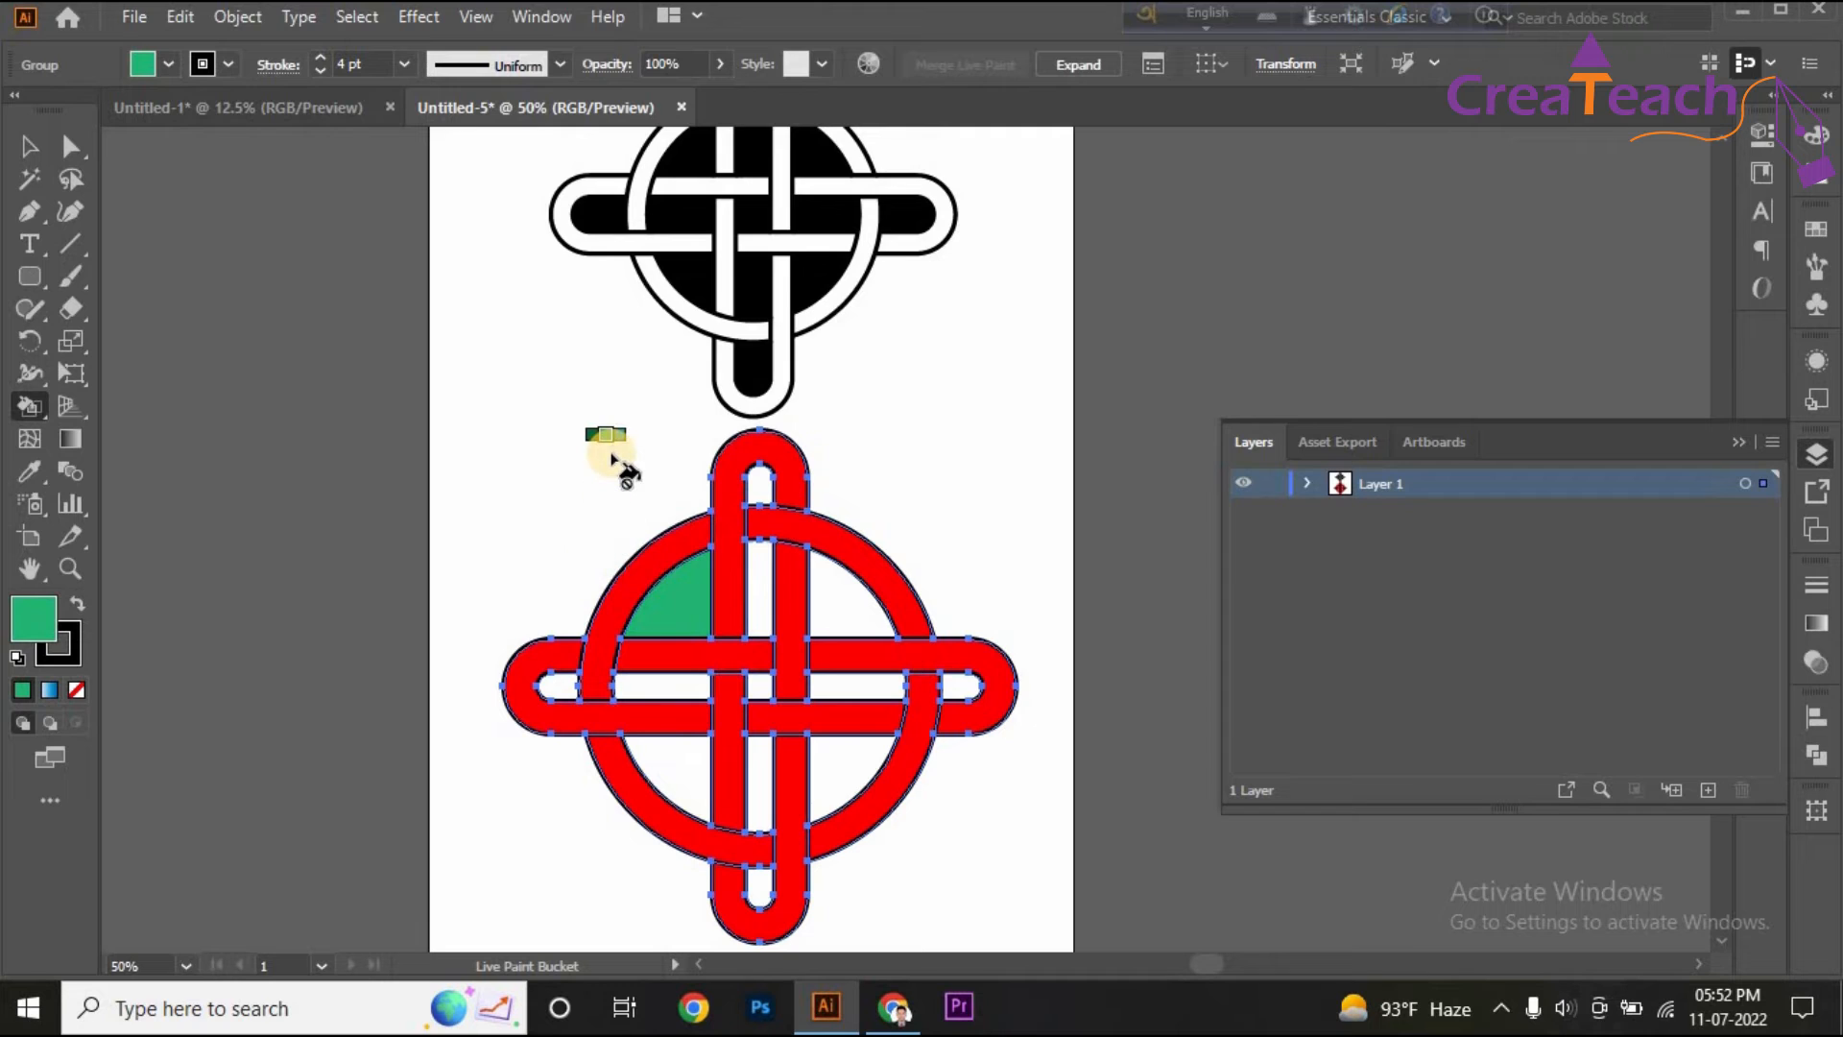
Choose the magenta swatch for the Live Paint Bucket and fill the circle's upper-left inner area with it.
key(Right)
key(Left)
key(Left)
key(Left)
key(Left)
key(Left)
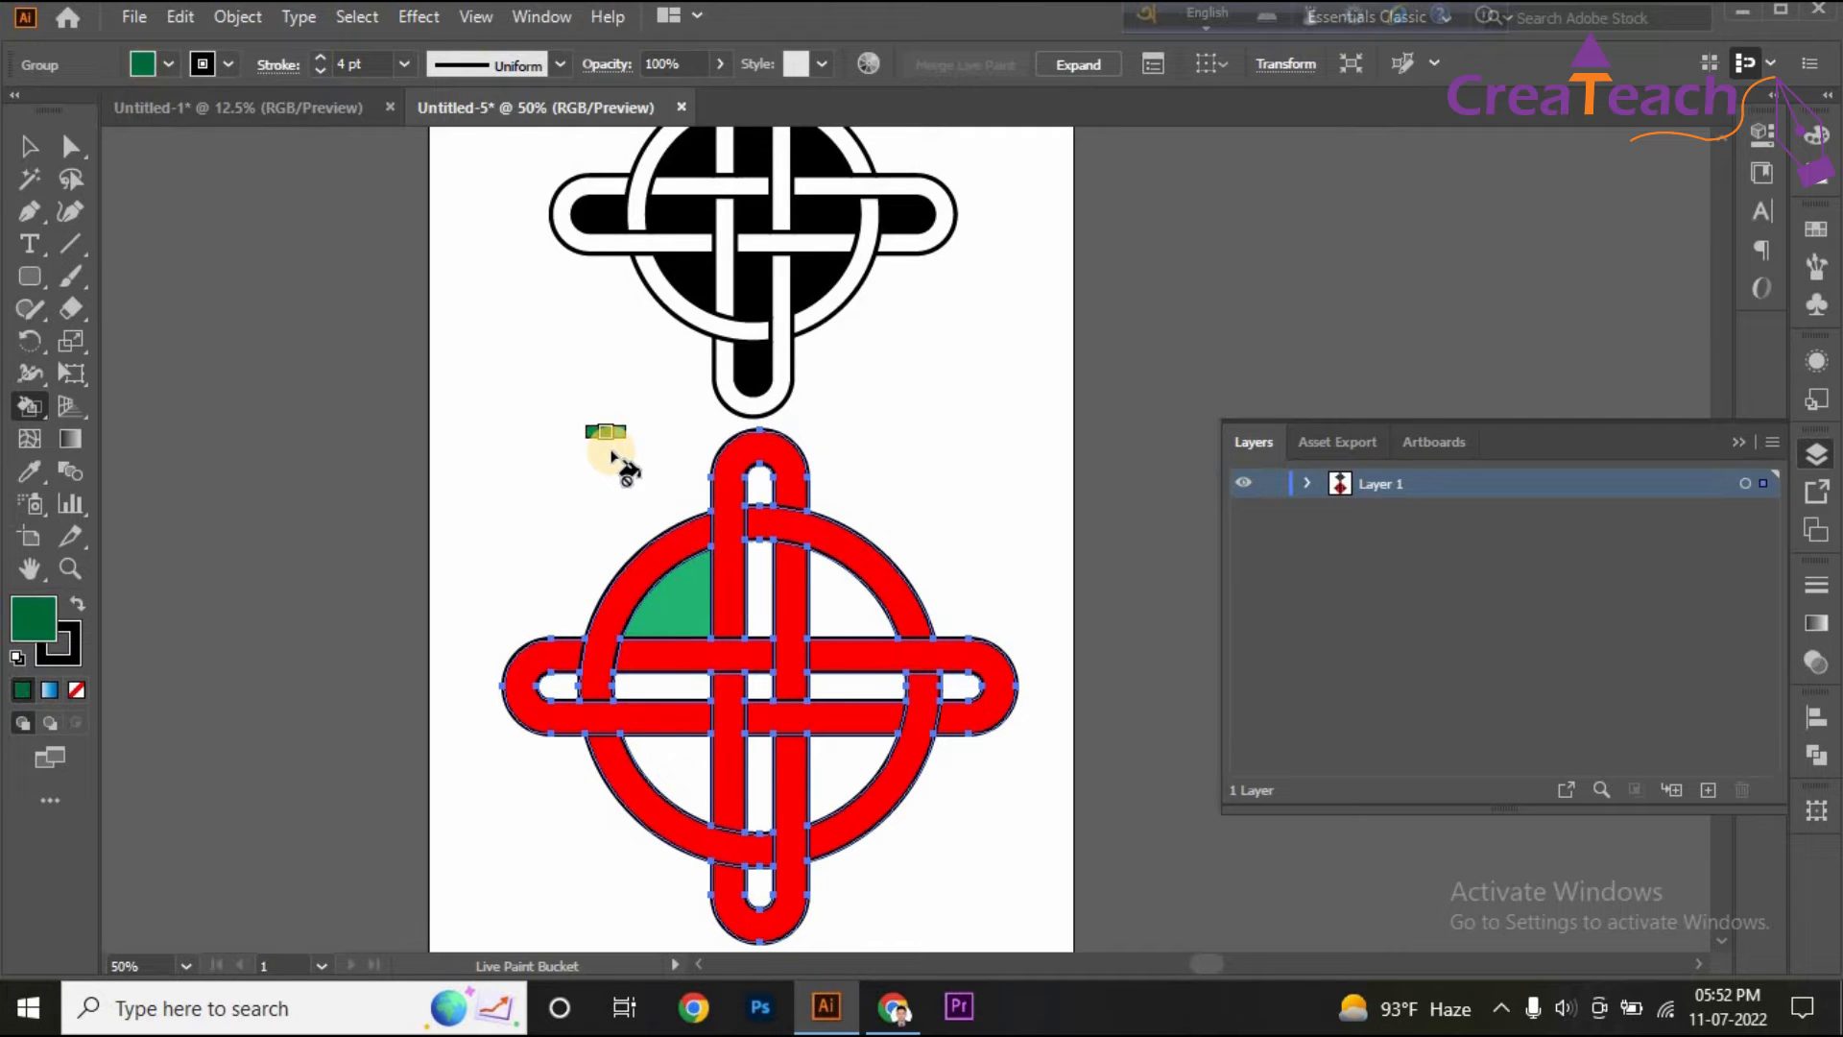
key(Left)
key(Left)
key(Left)
key(Left)
key(Left)
key(Left)
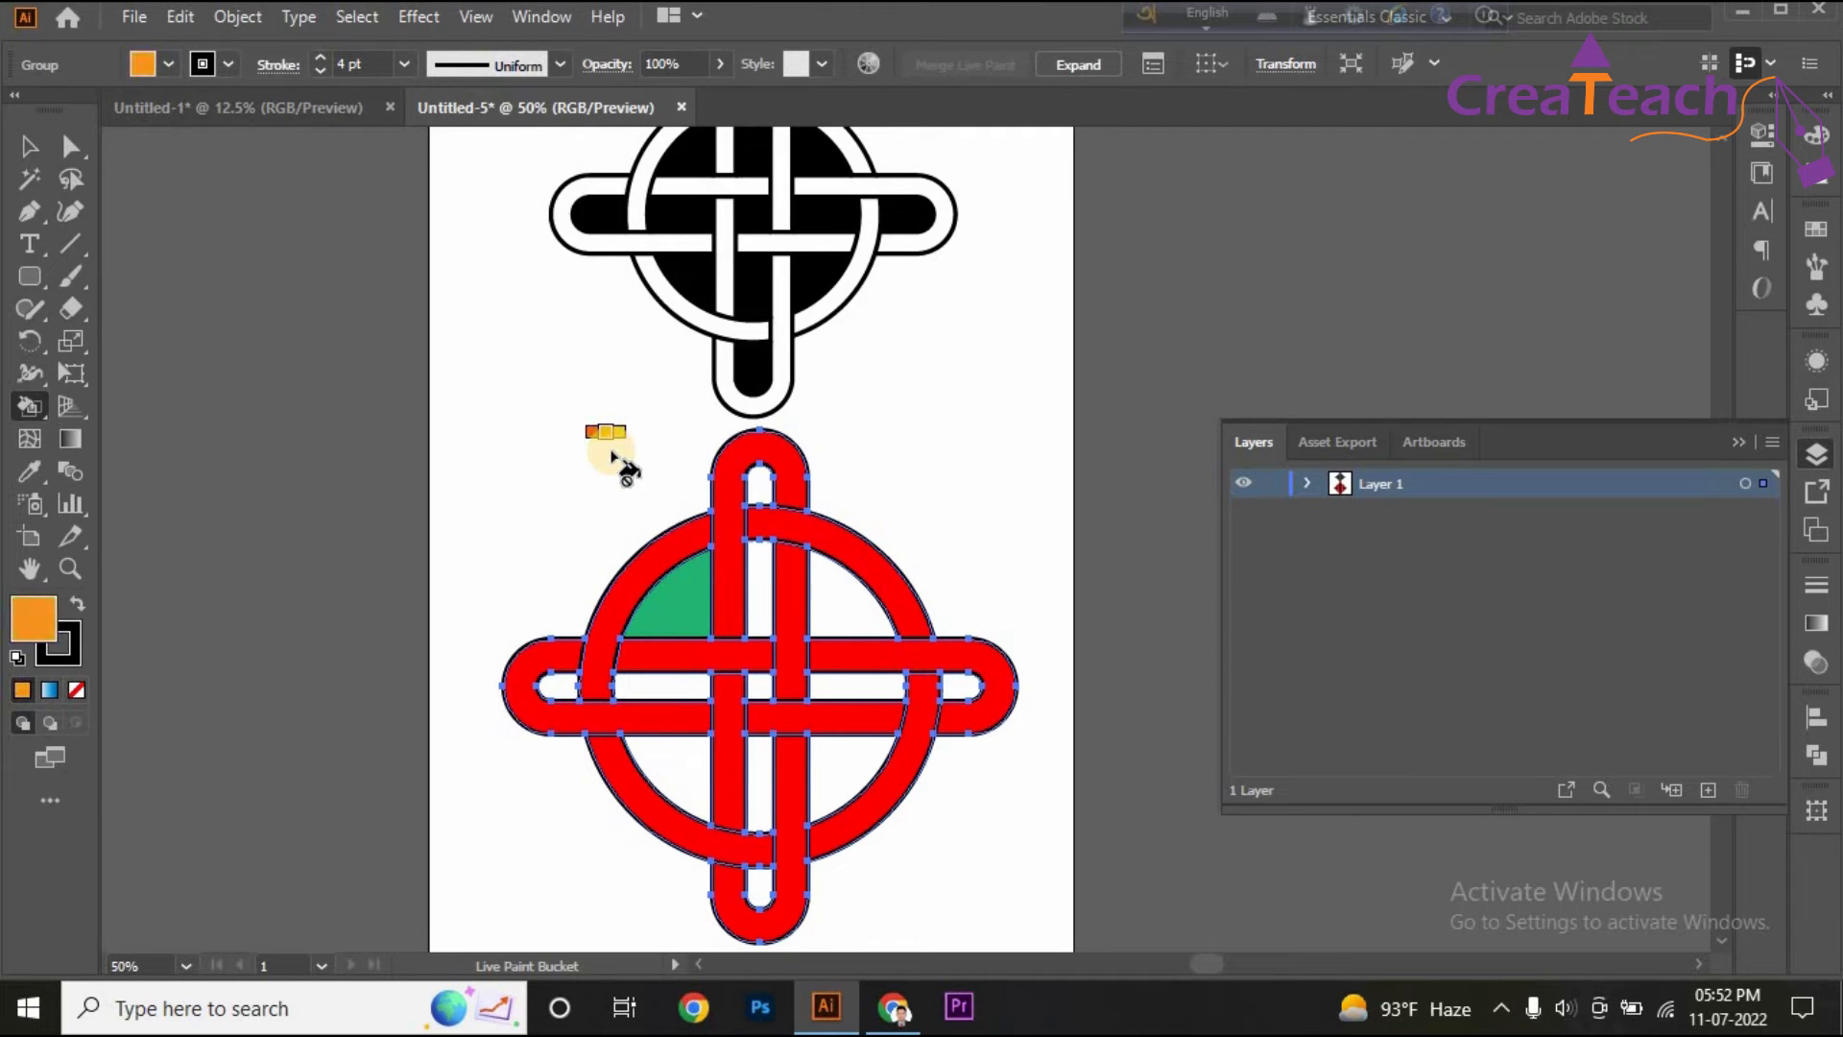
key(Left)
key(Right)
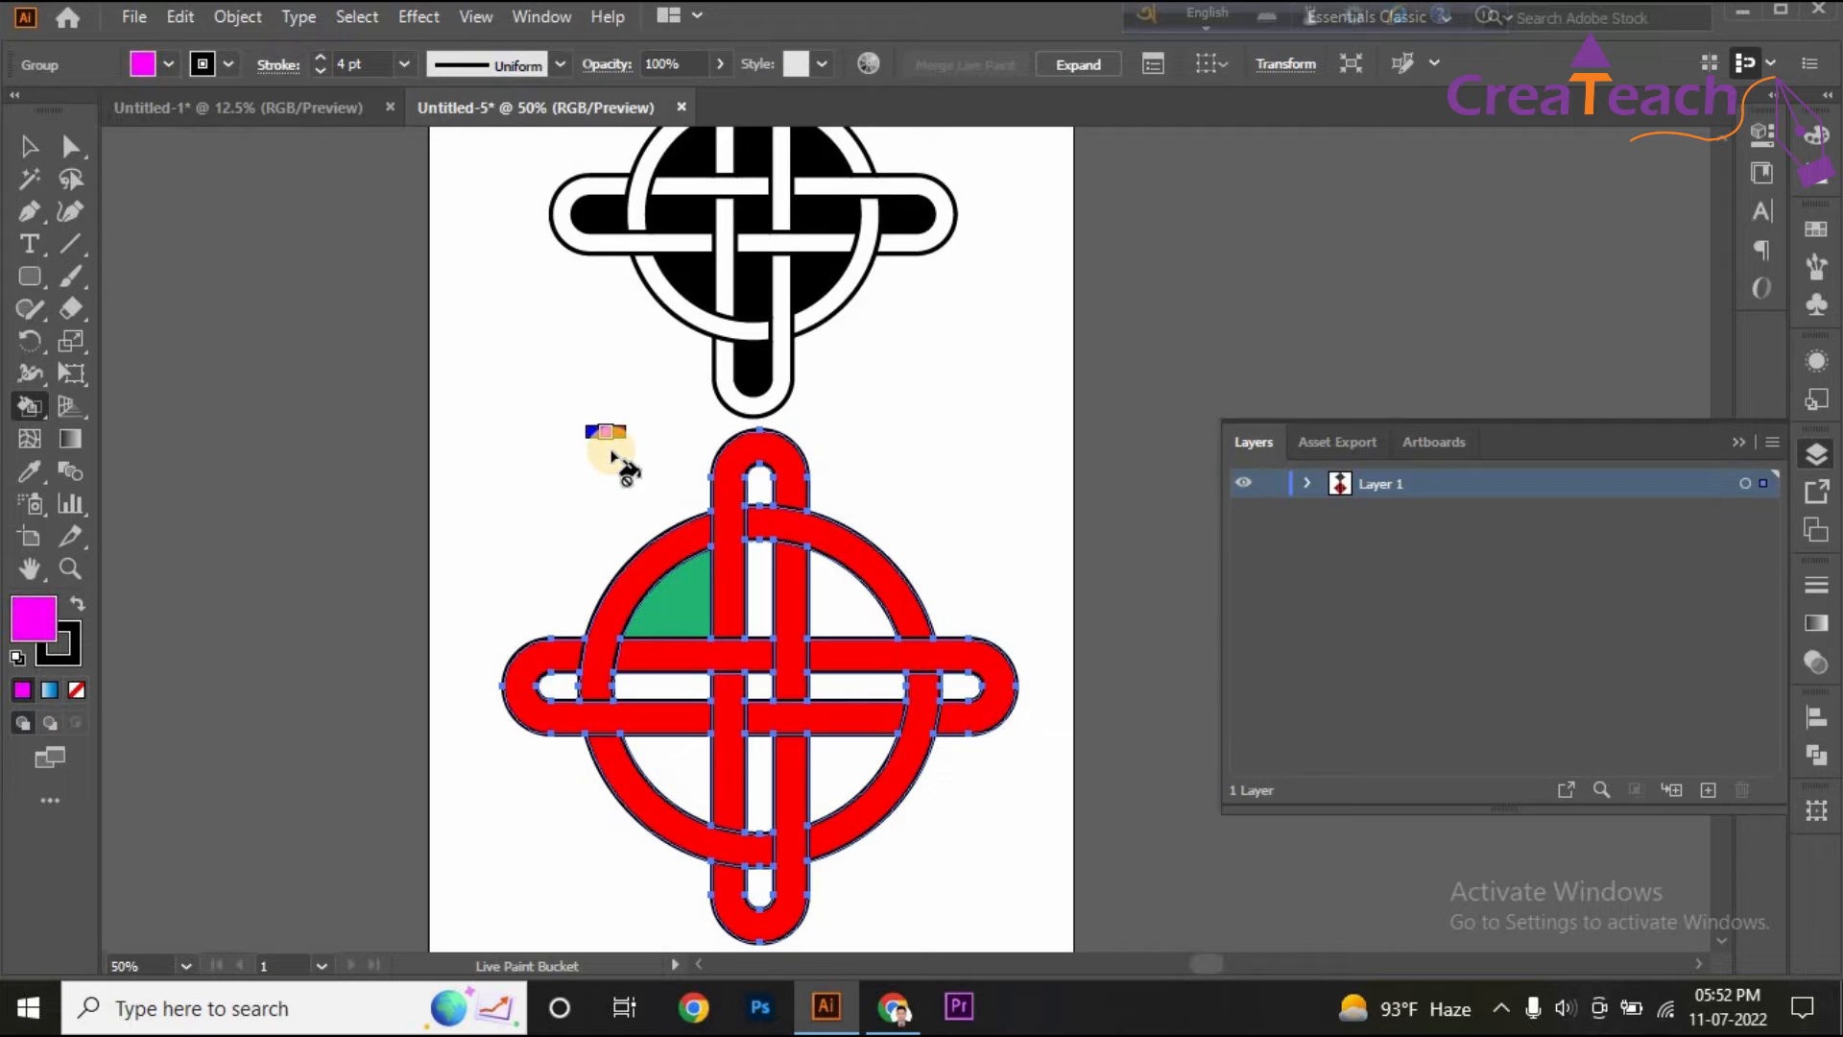
click(662, 595)
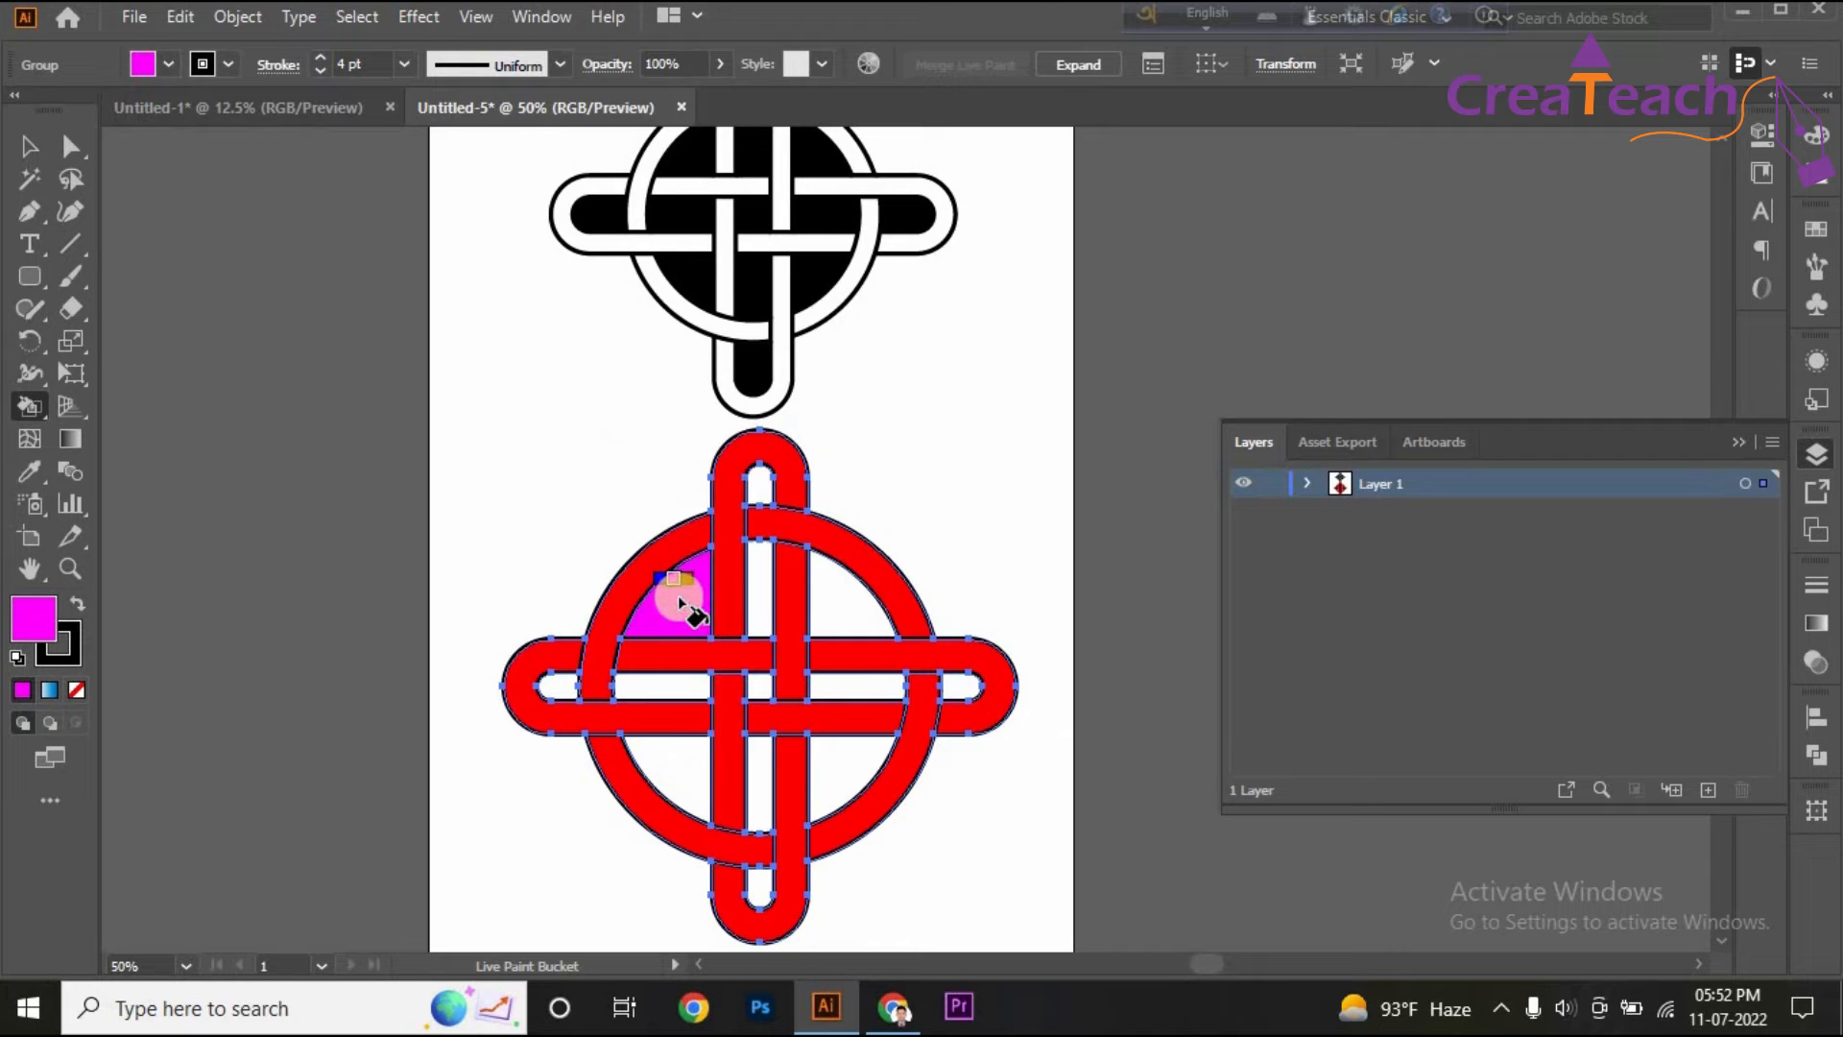
Fill the circle's upper-middle, upper-right, middle-right and all three lower inner areas with magenta.
click(761, 595)
click(824, 619)
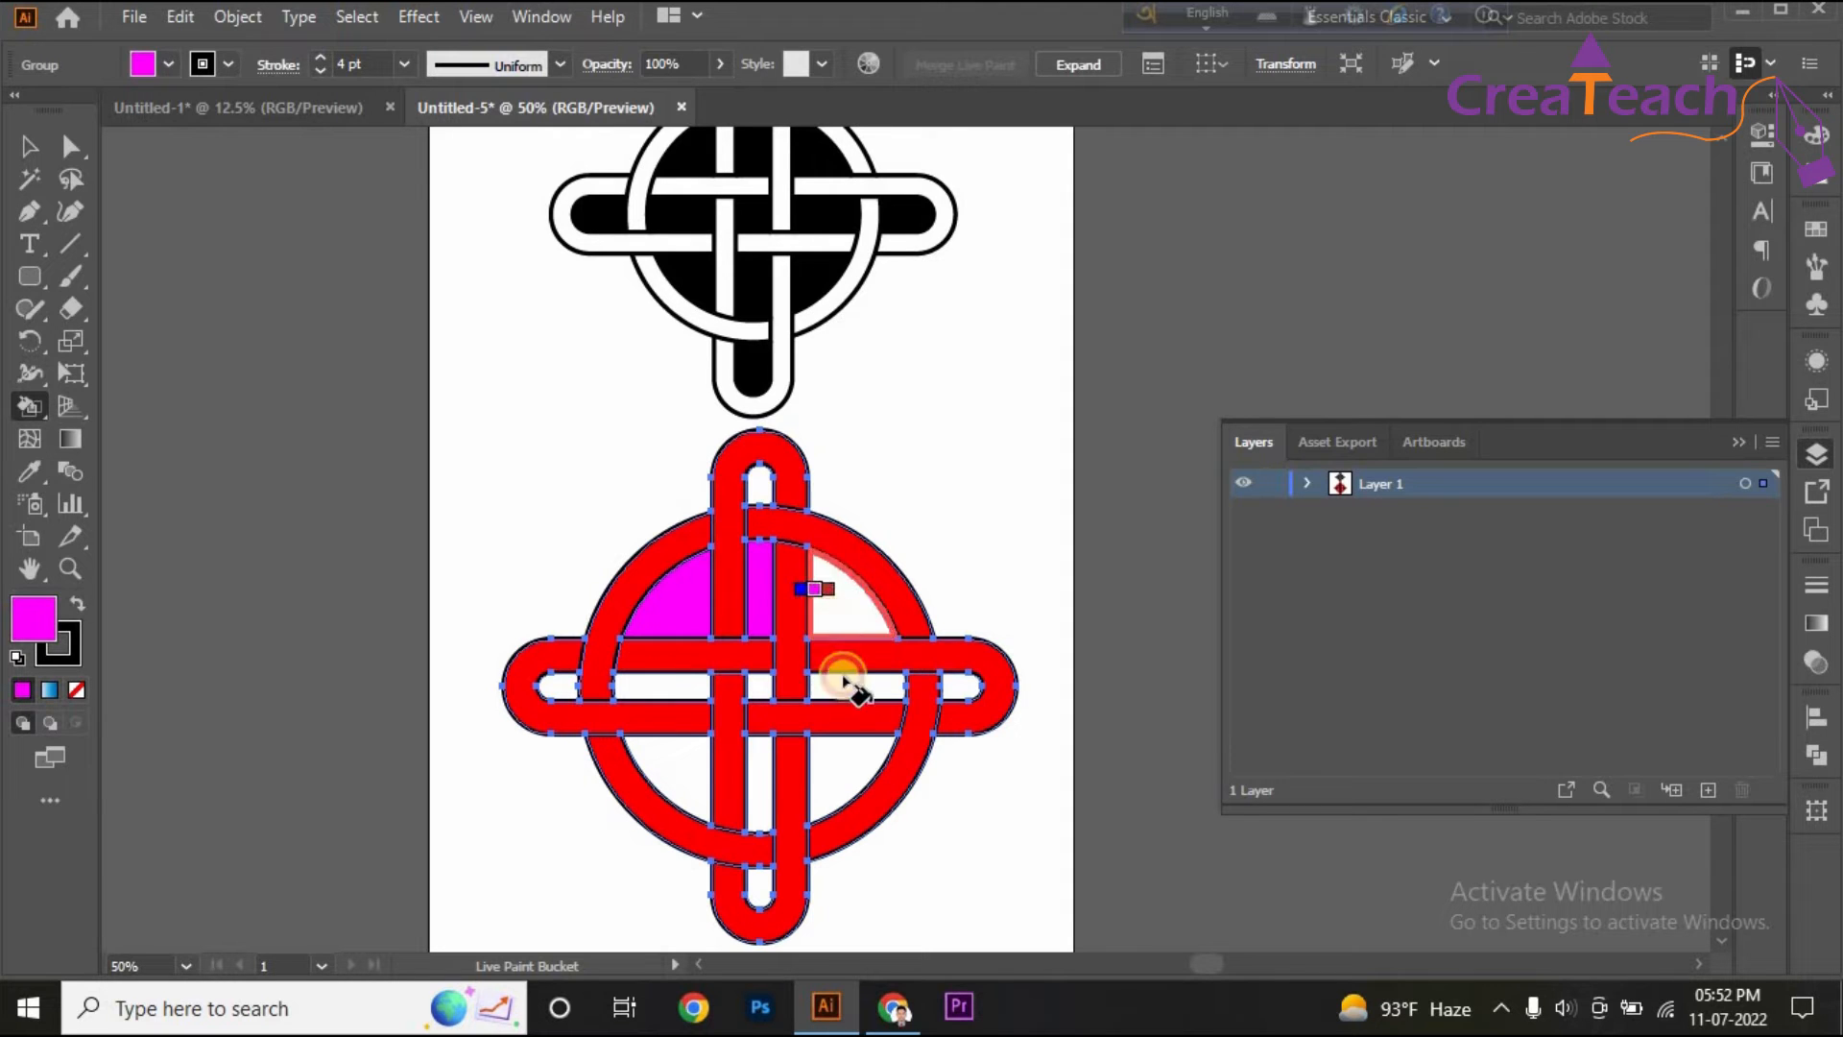
click(848, 687)
click(825, 747)
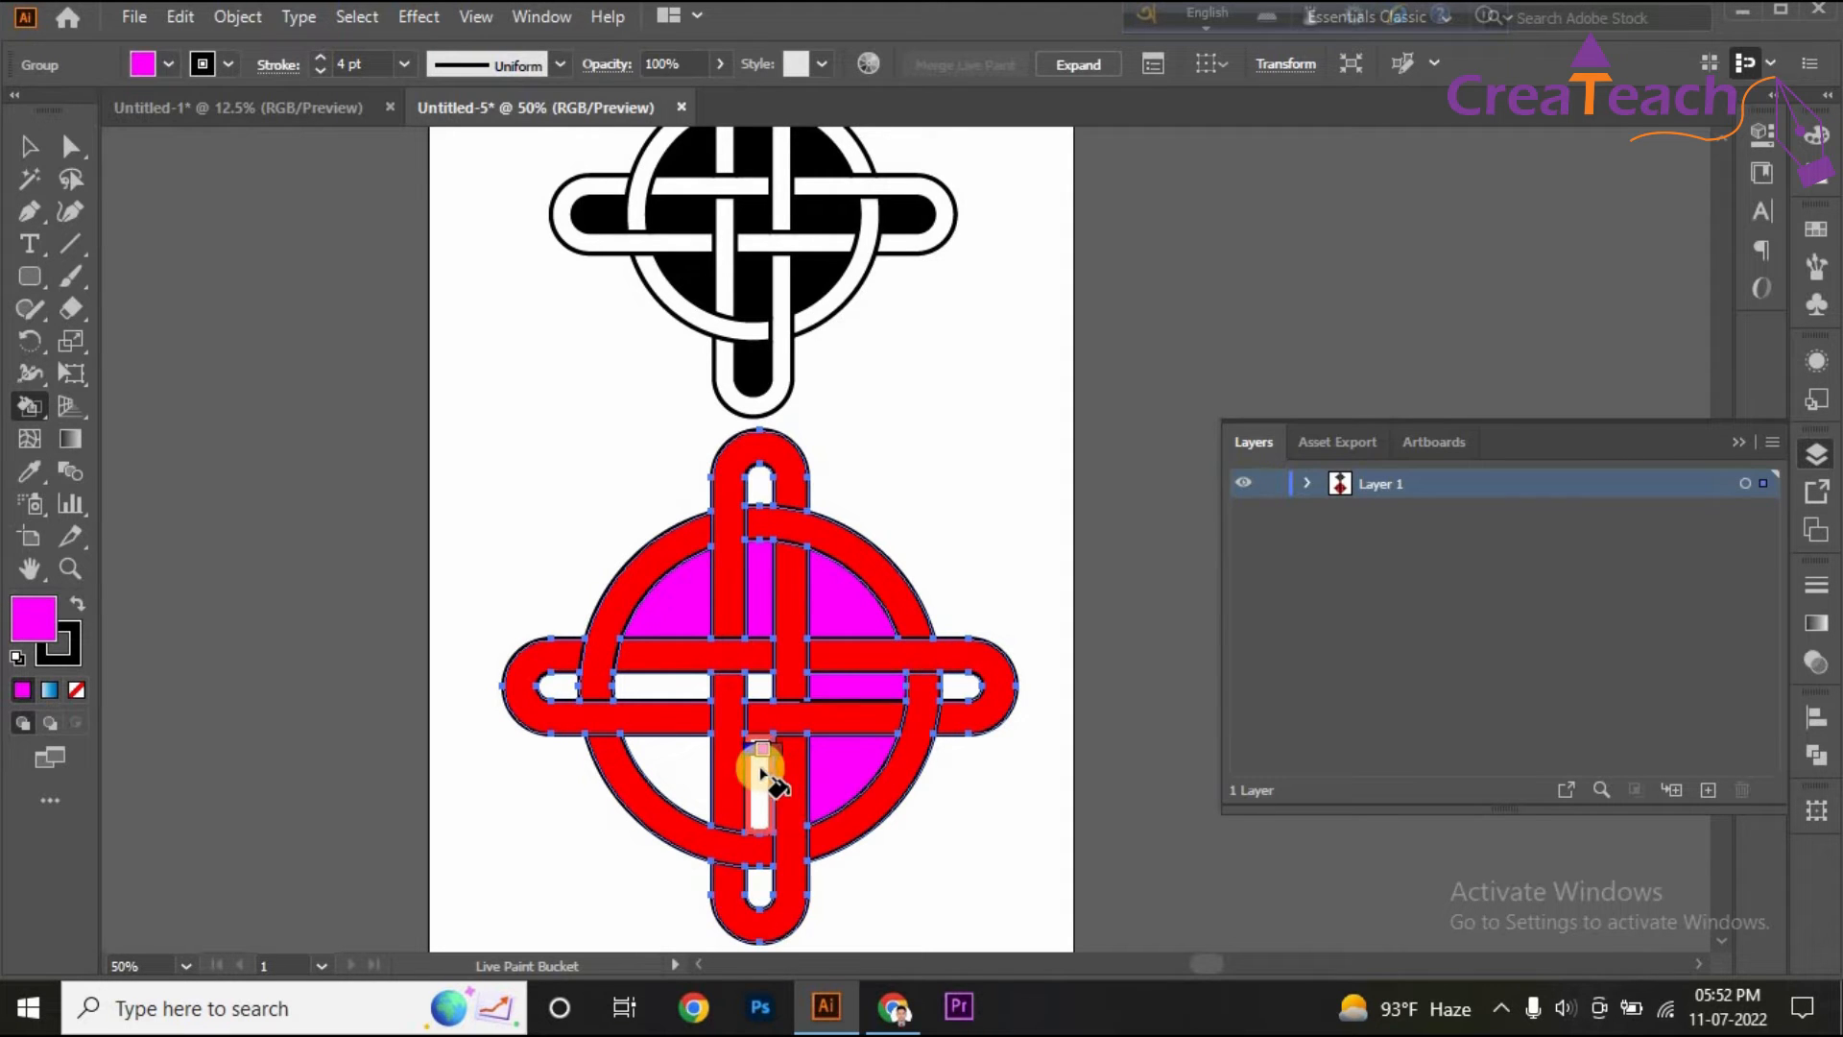
click(758, 774)
click(667, 758)
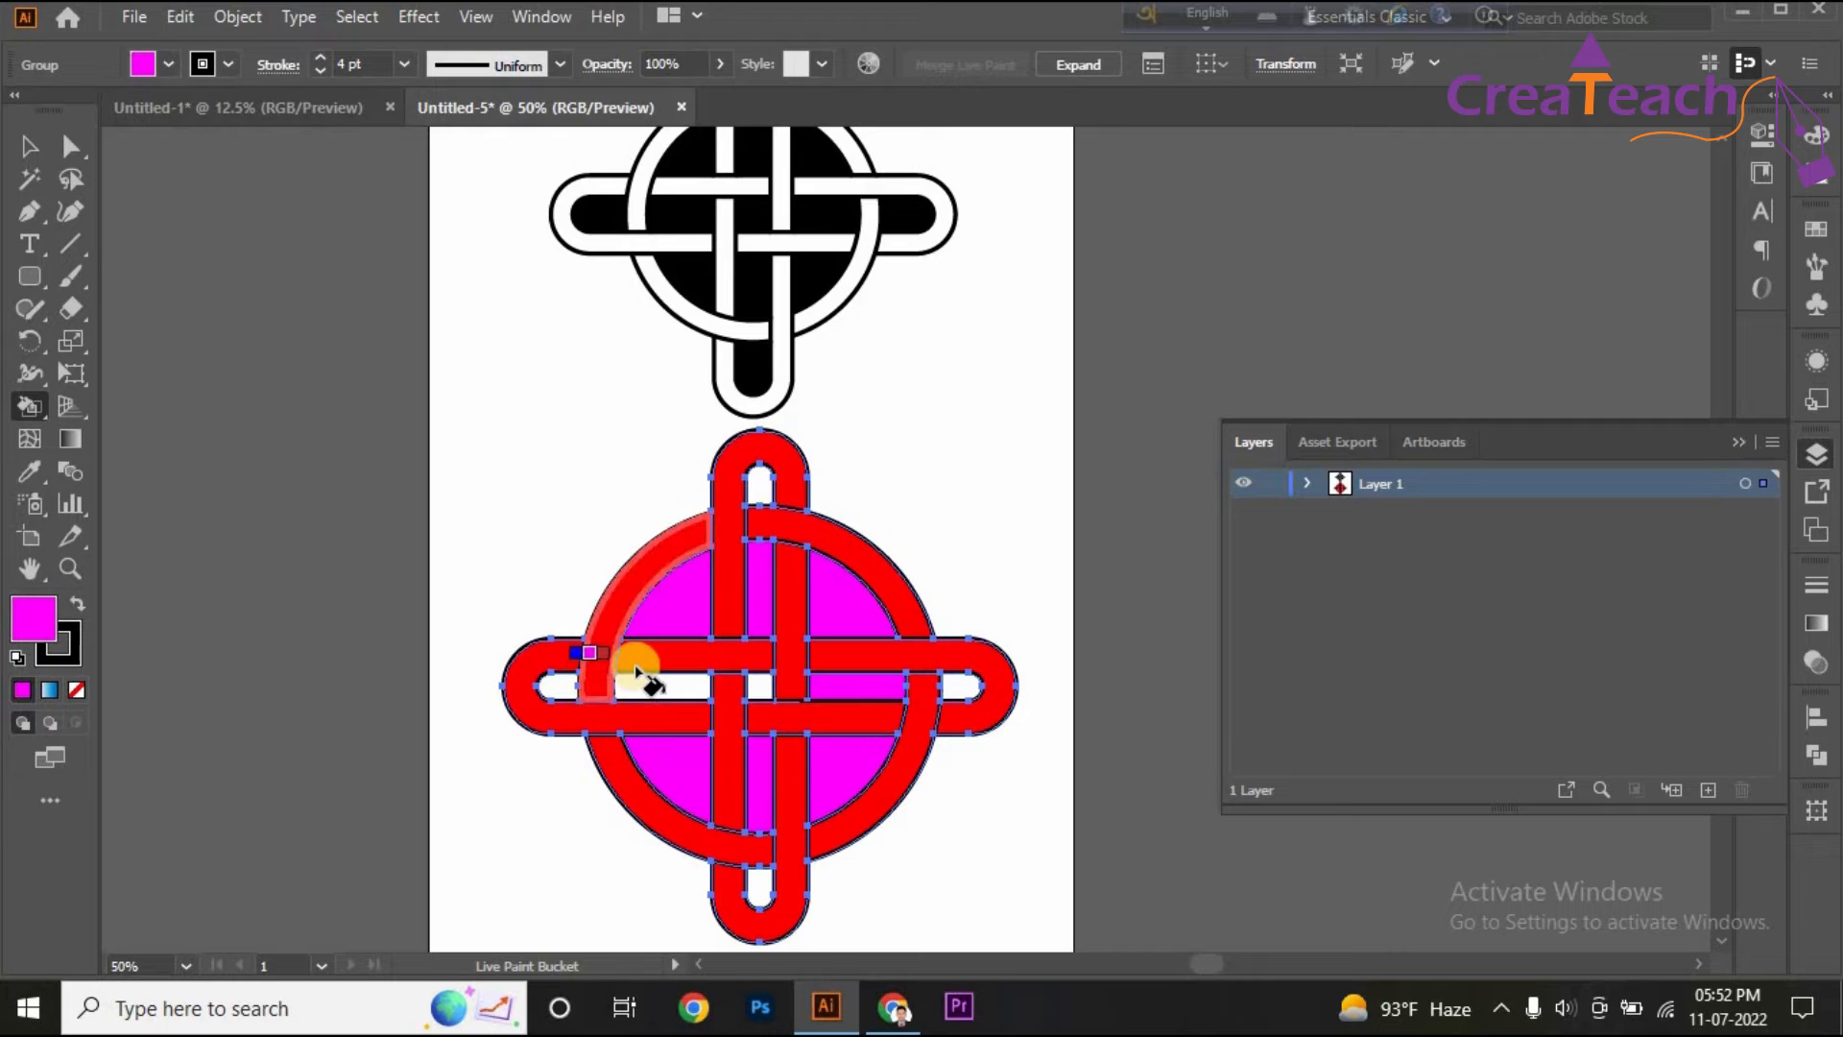
Fill the circle's middle-left area, the central square and the gaps inside the four arm ends with magenta.
click(642, 692)
click(542, 688)
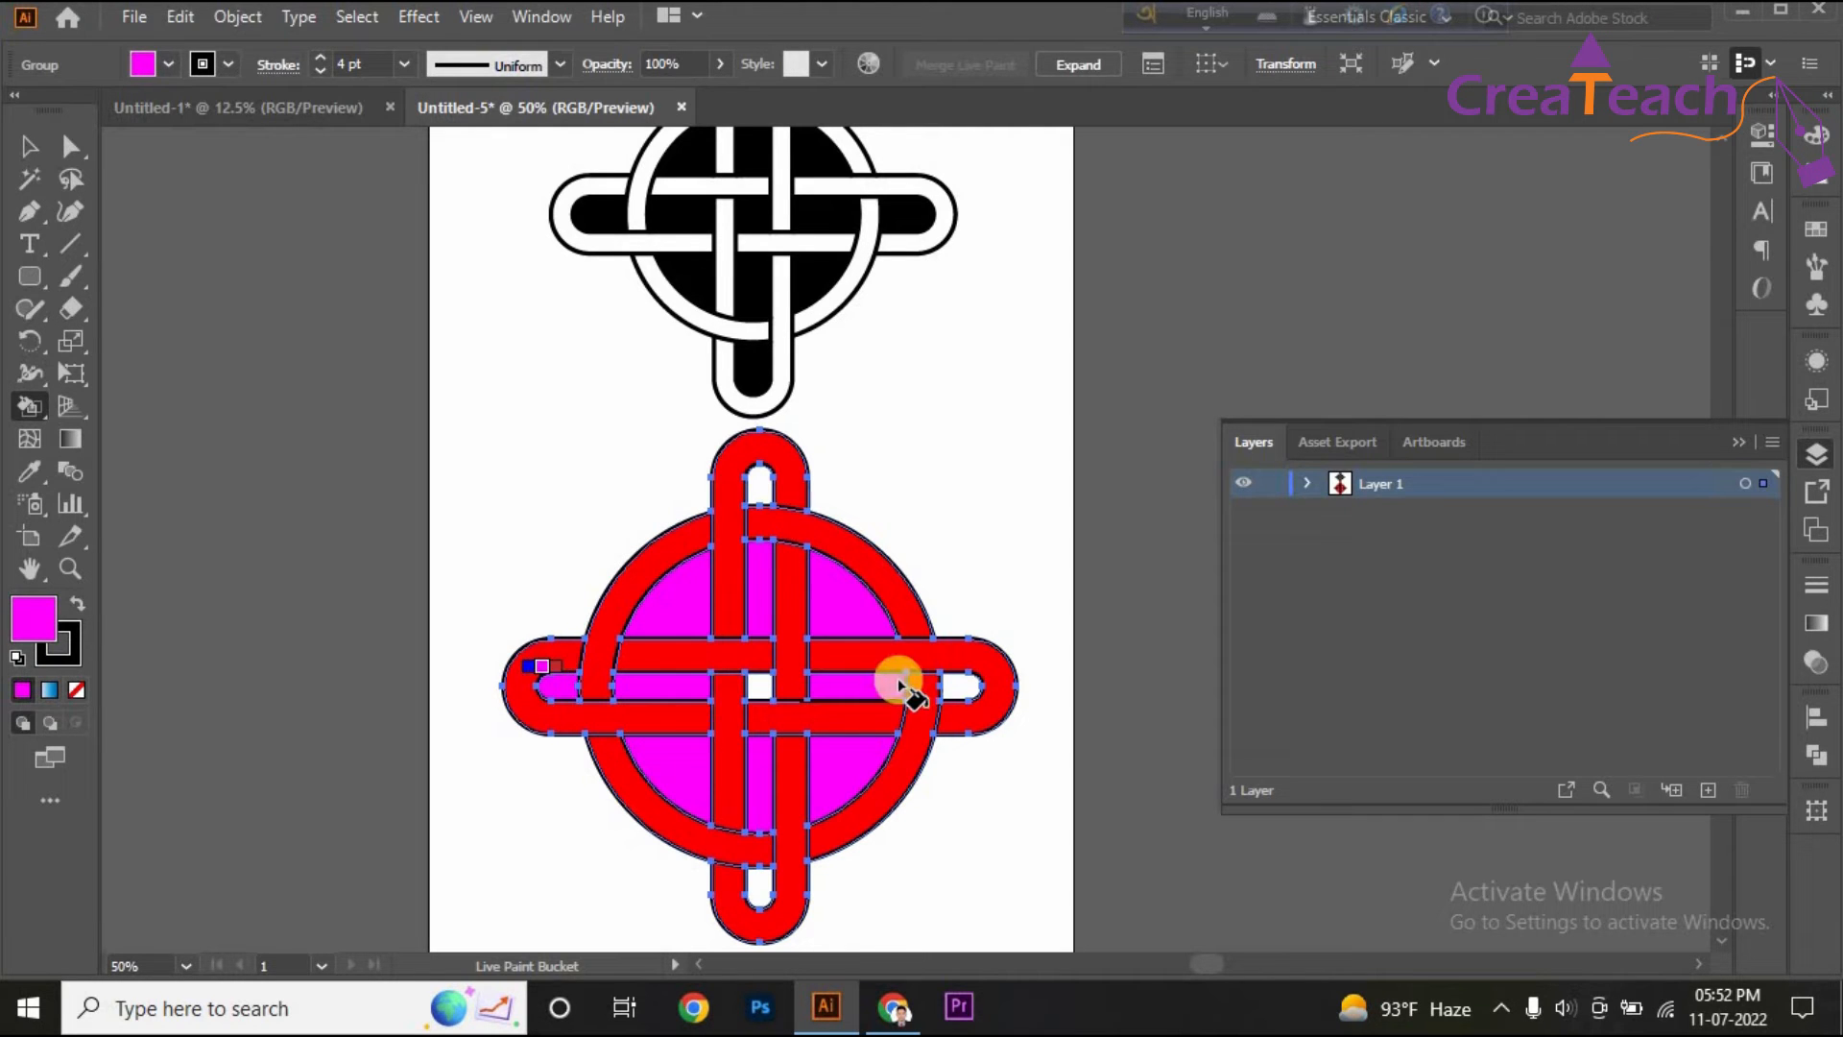
click(953, 686)
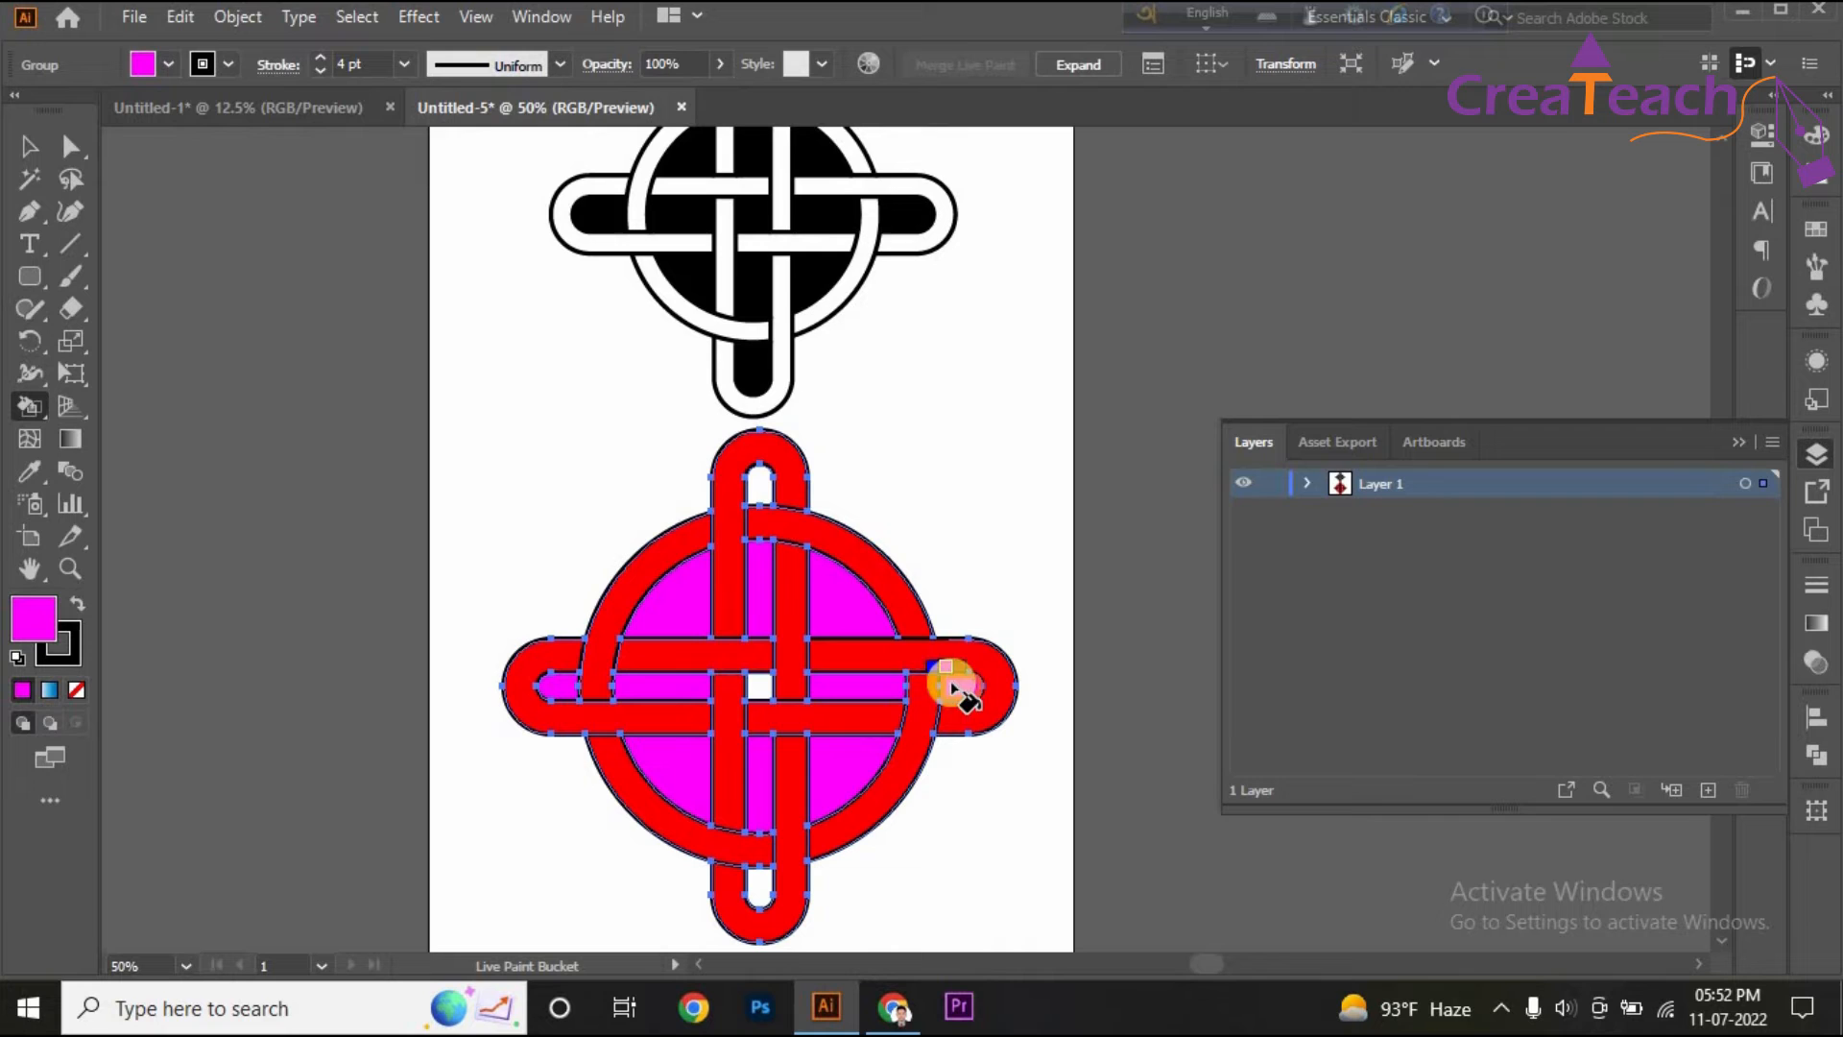
click(763, 695)
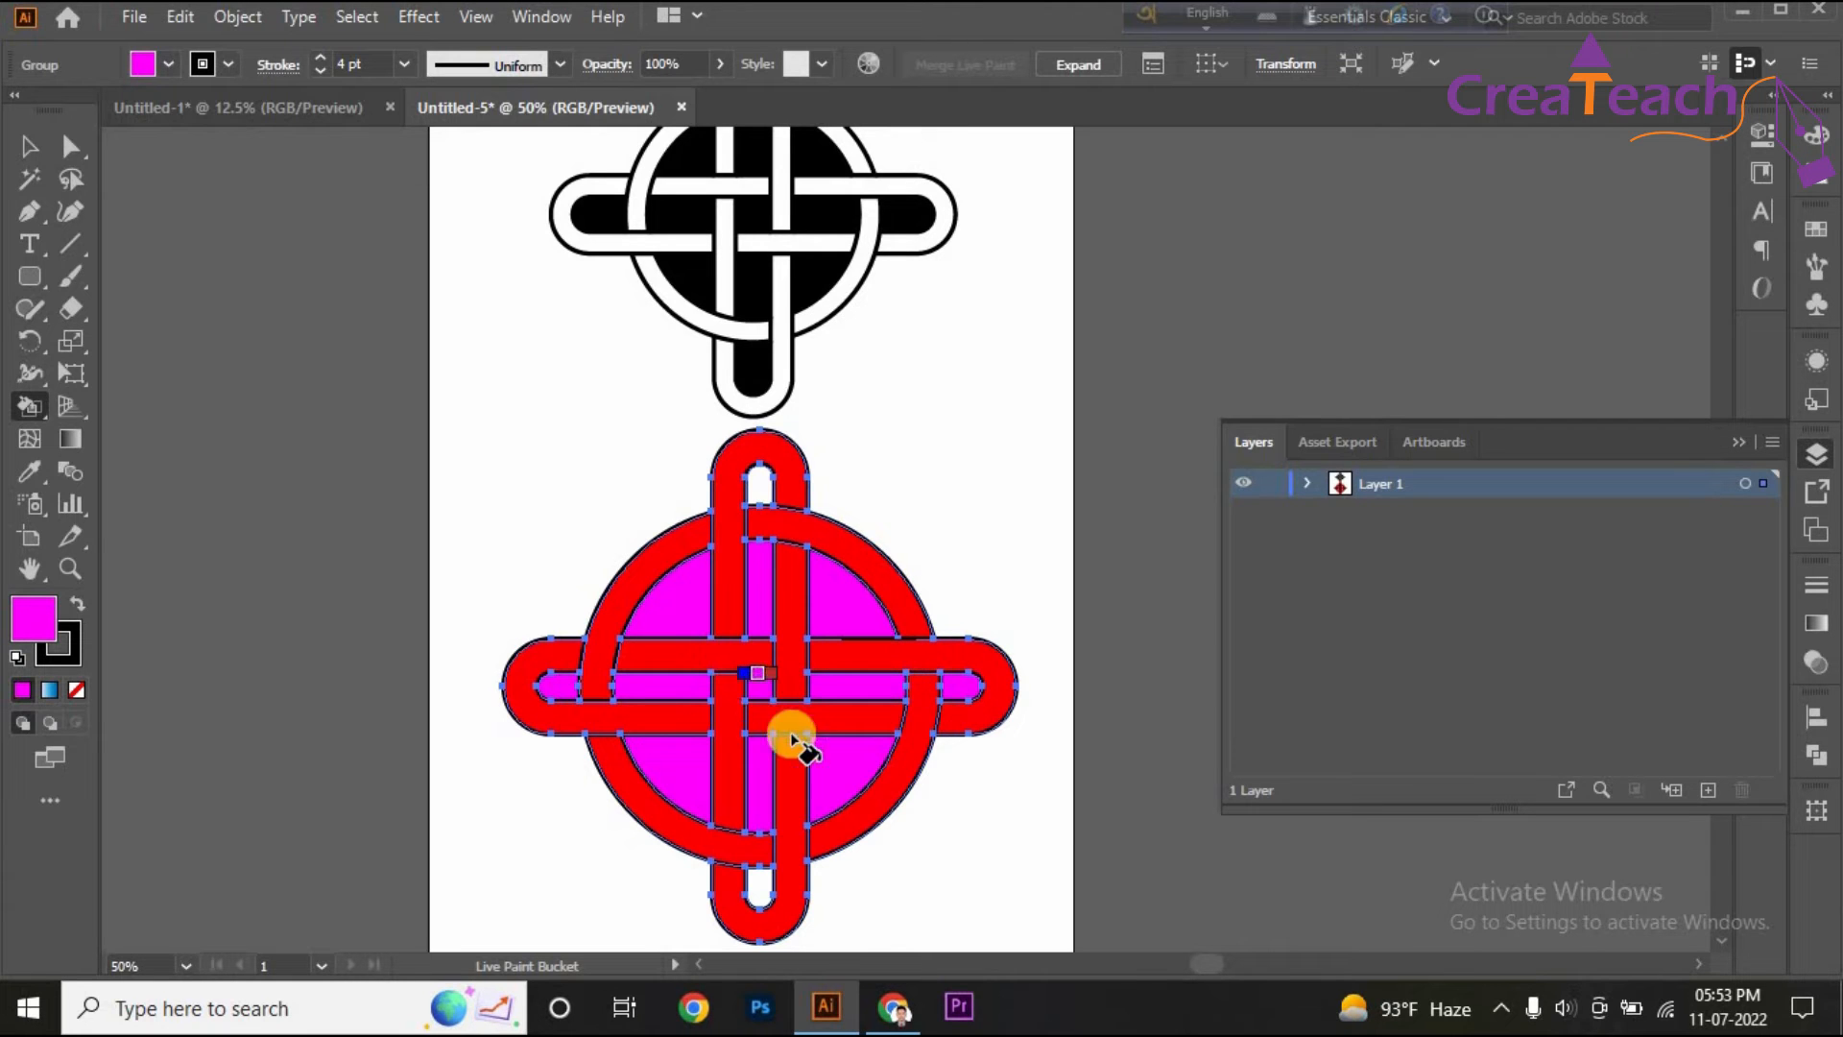
click(760, 485)
click(762, 881)
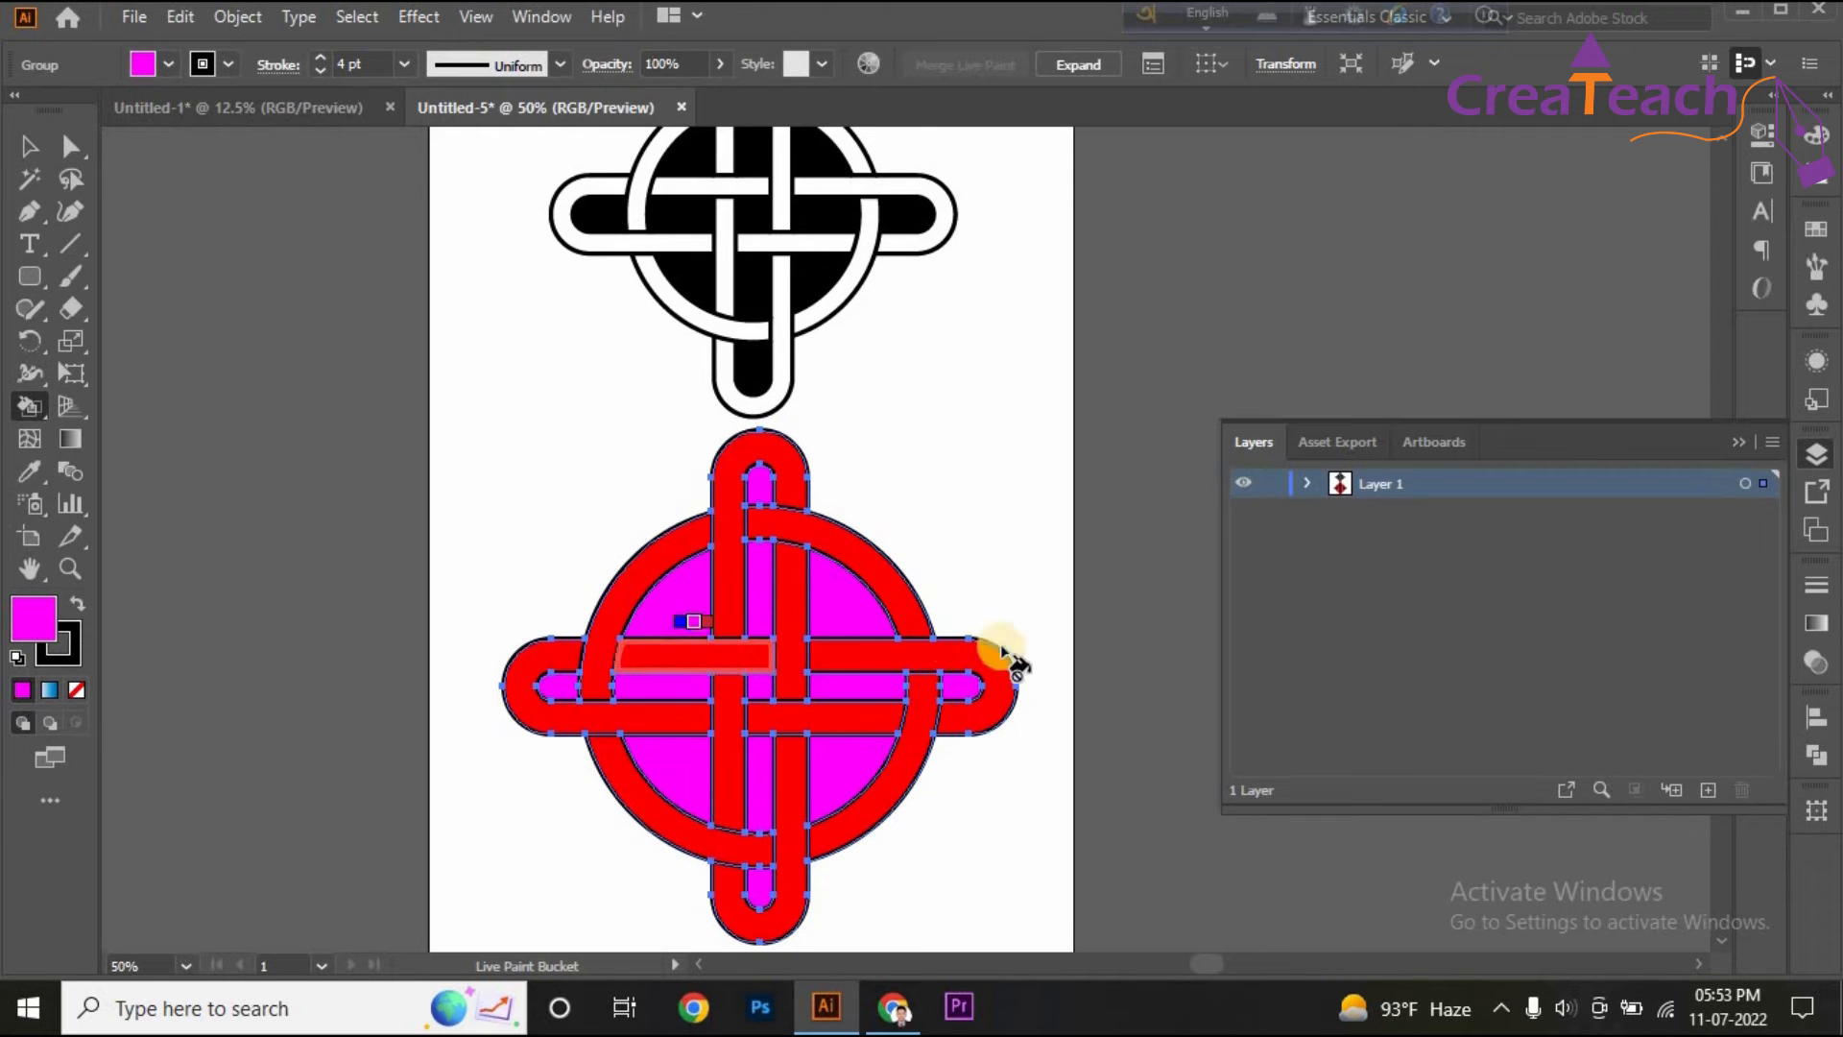
click(633, 686)
click(864, 688)
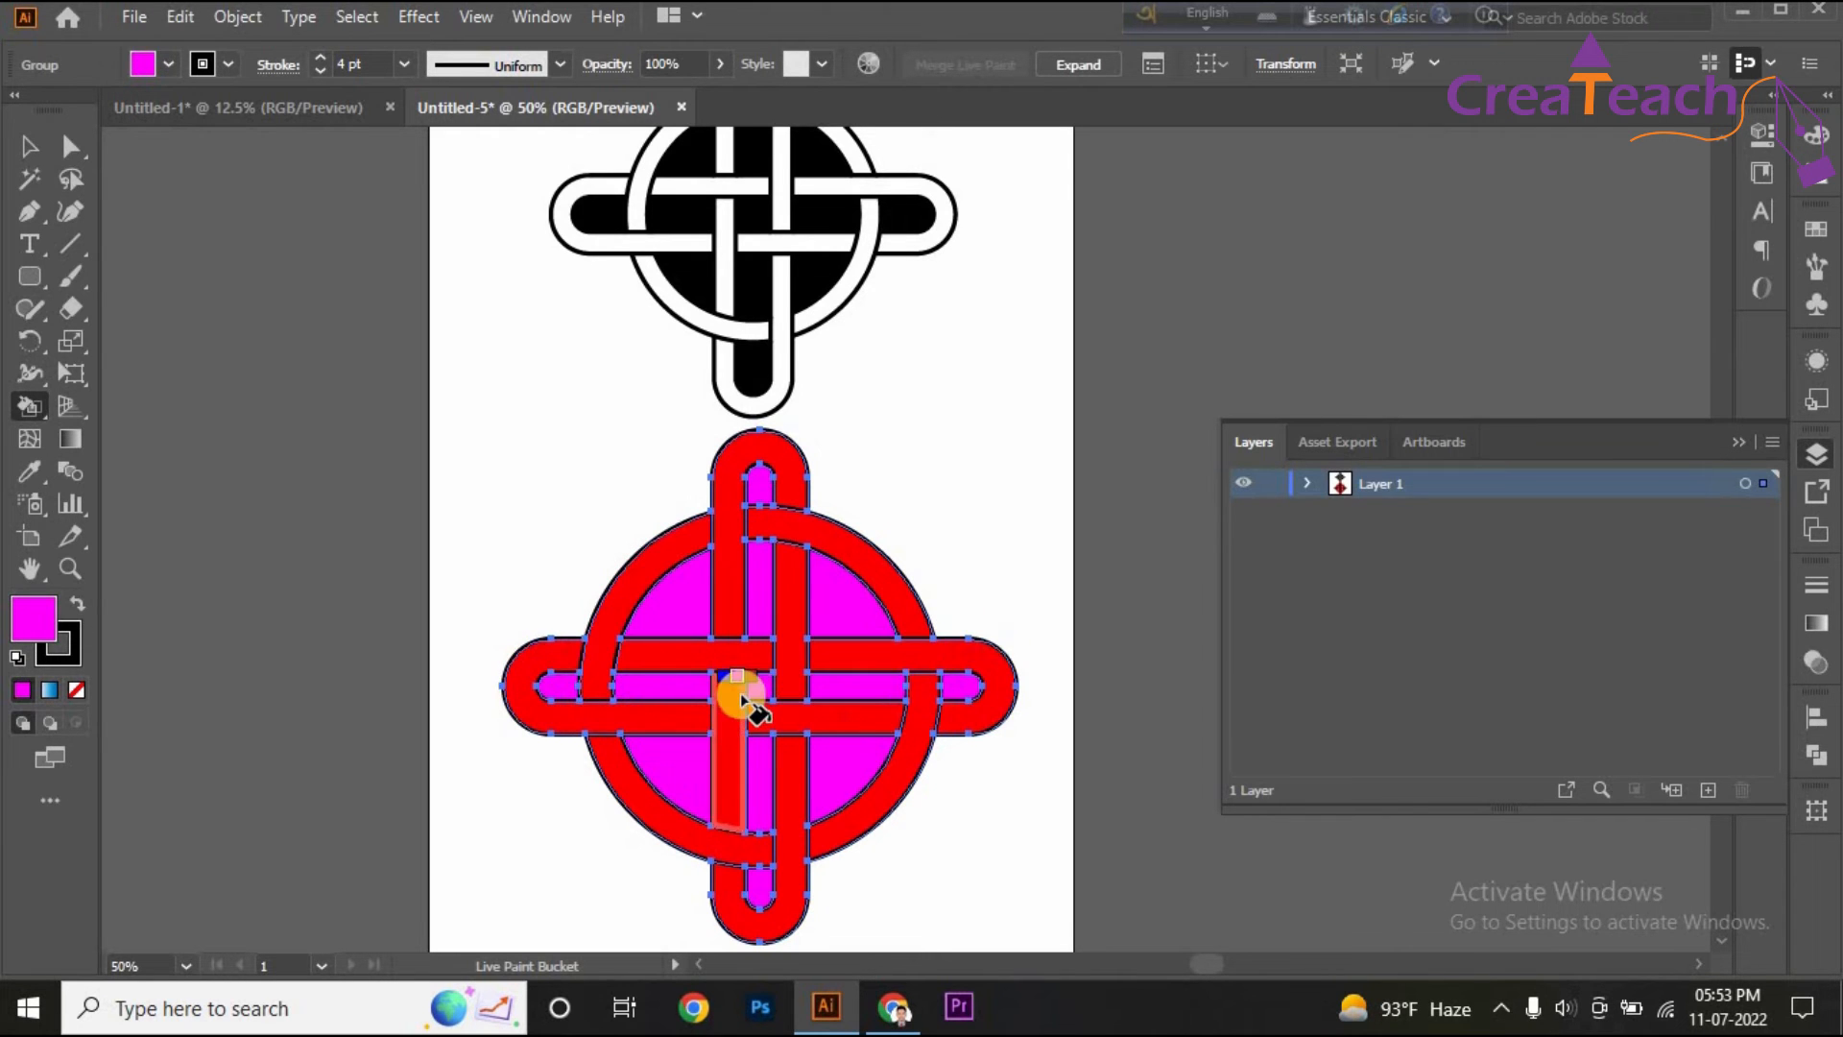
Choose the blue swatch and fill all segments of the horizontal rounded rectangle's band with it.
key(Left)
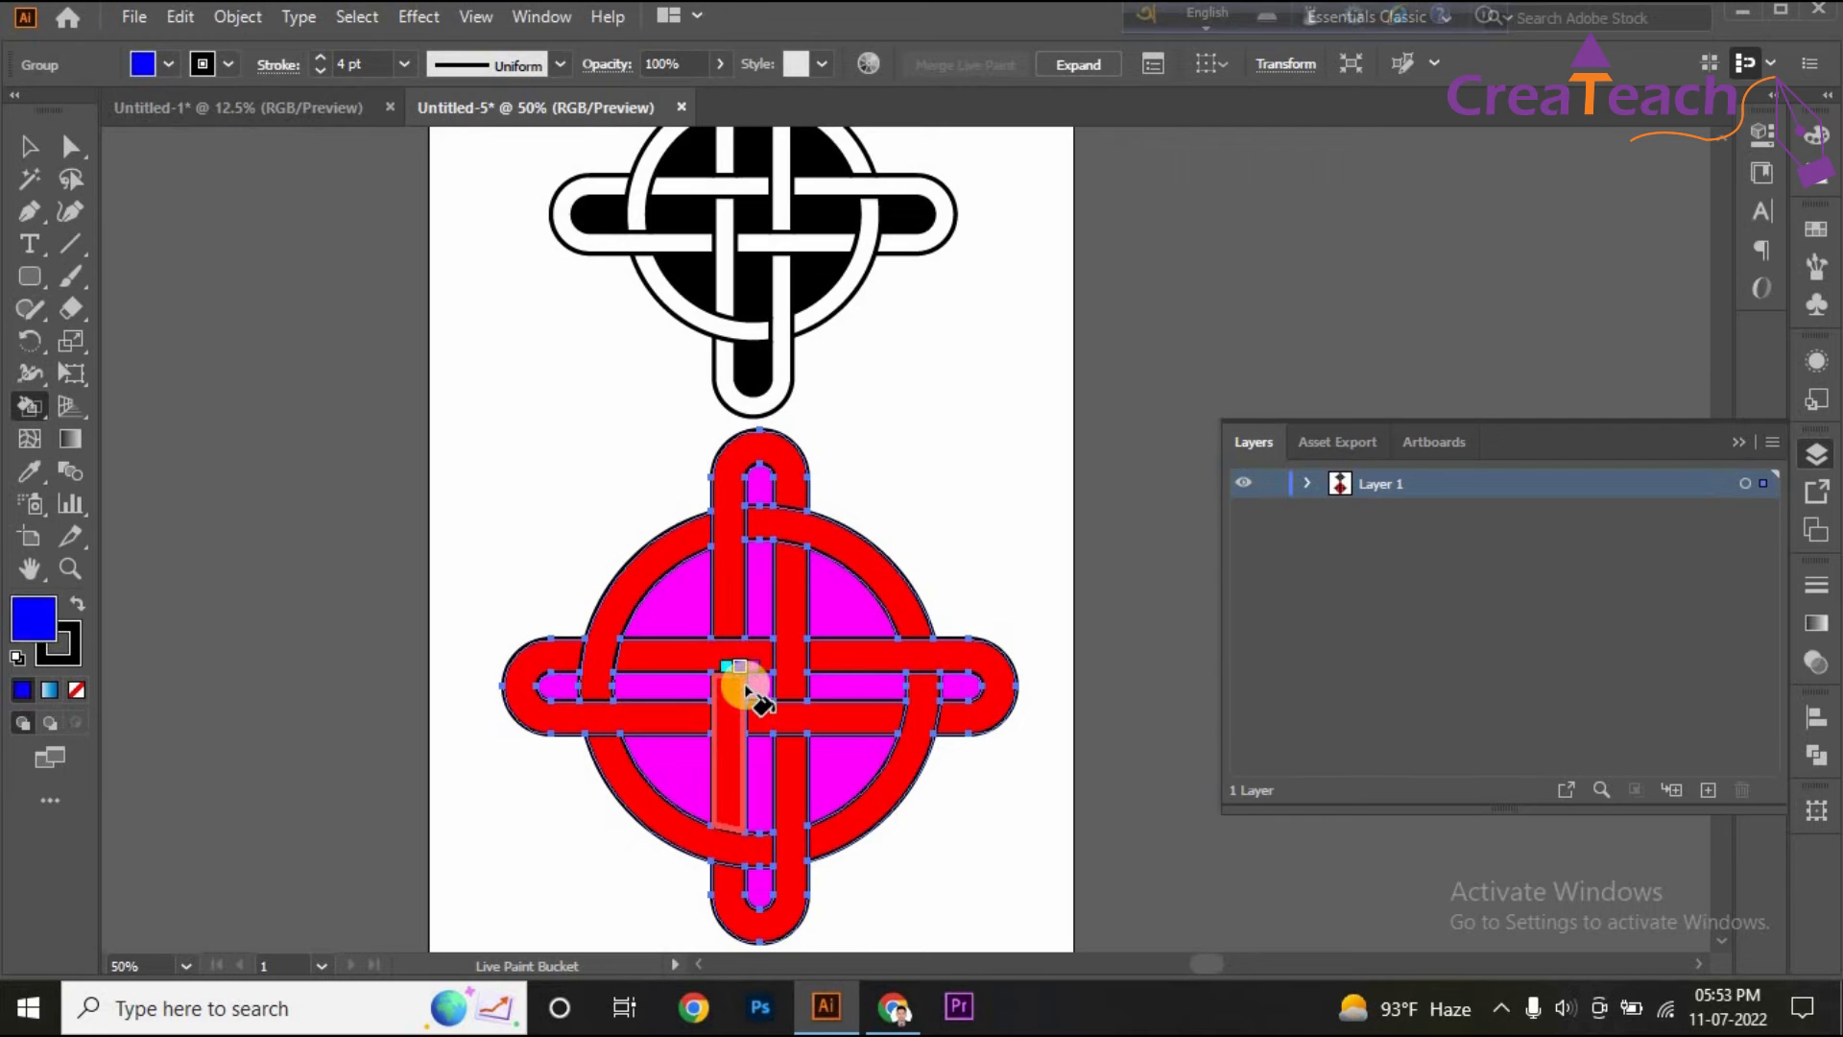
click(628, 662)
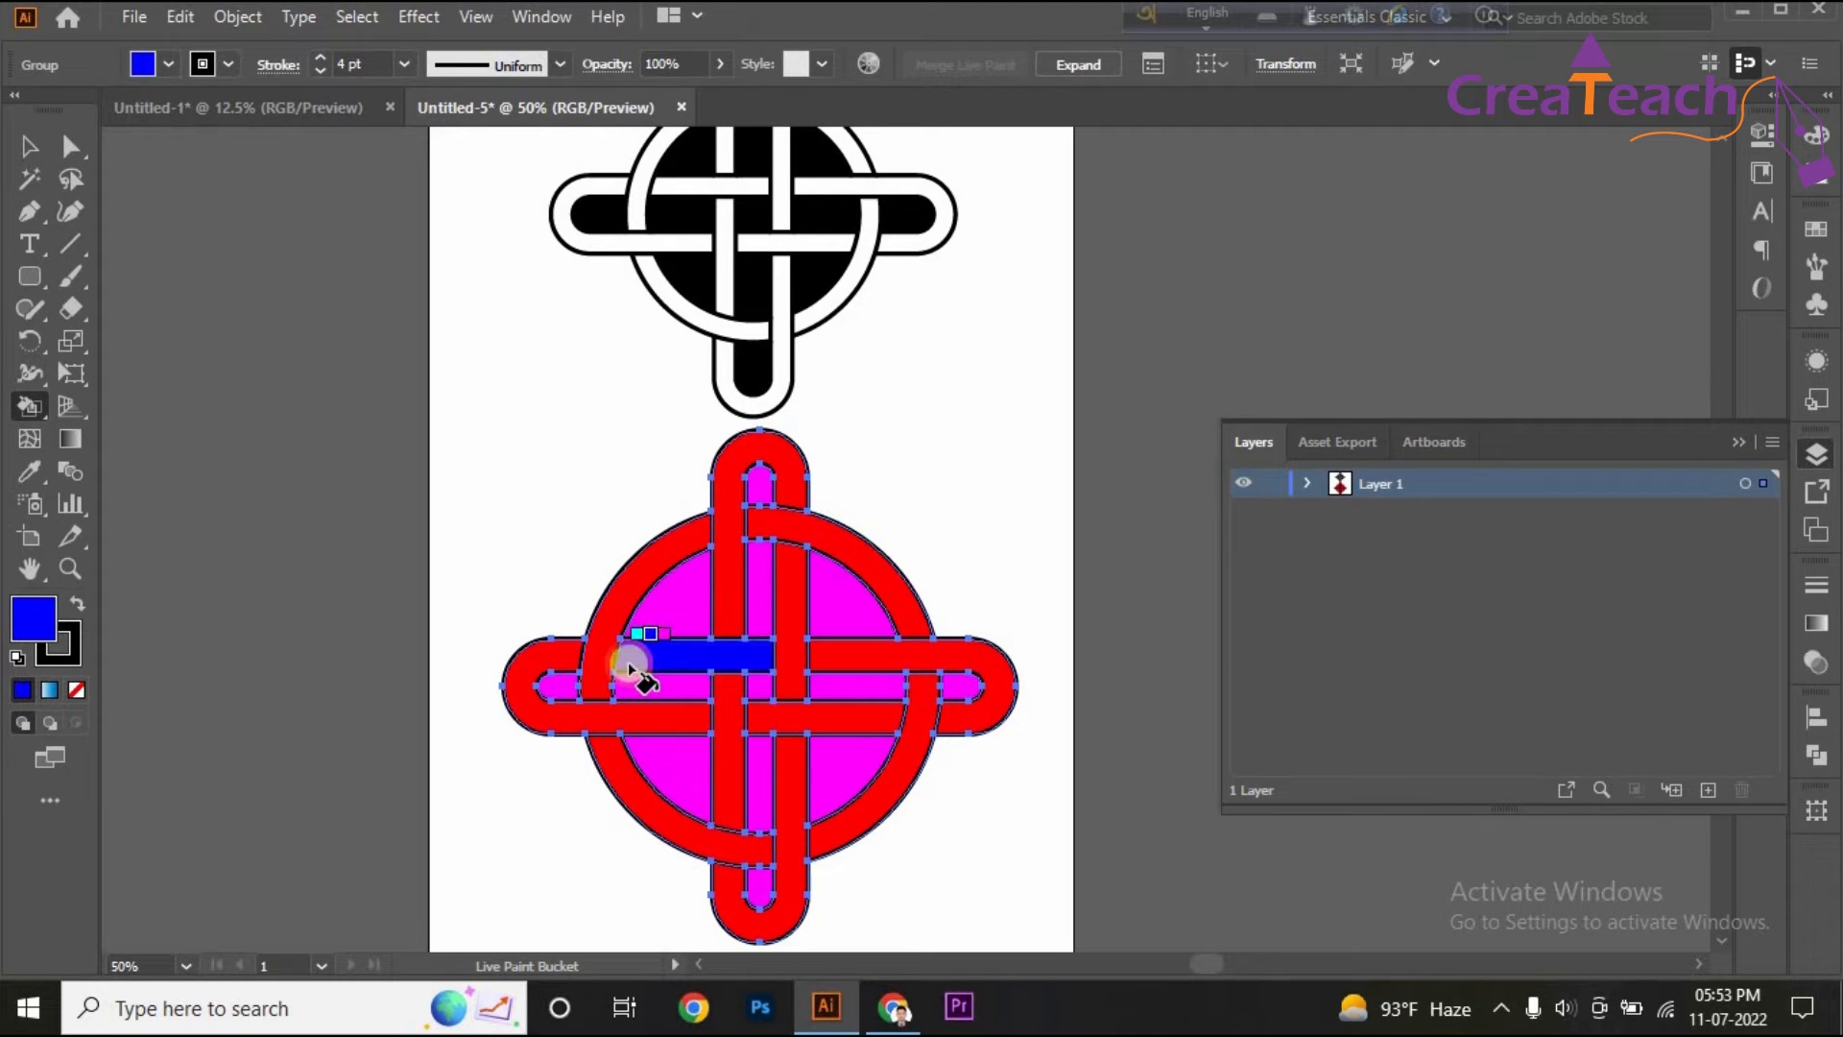
click(545, 653)
click(806, 720)
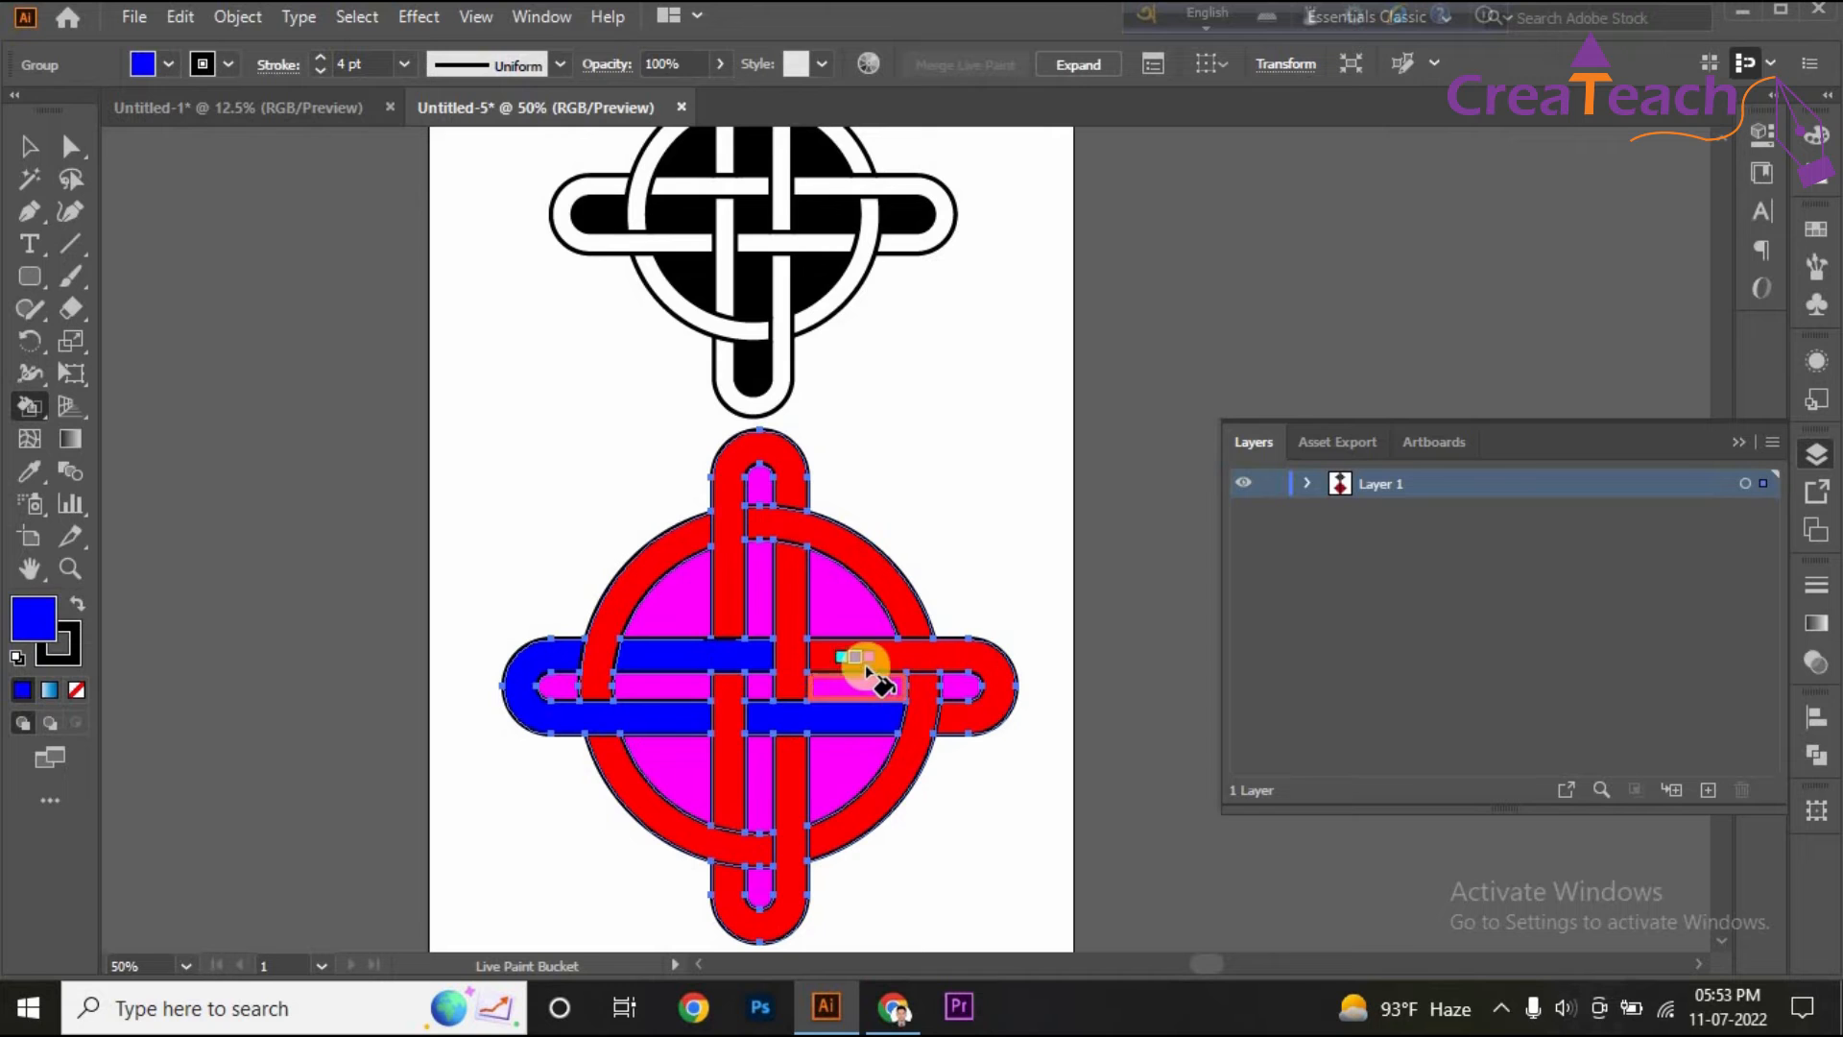
click(864, 658)
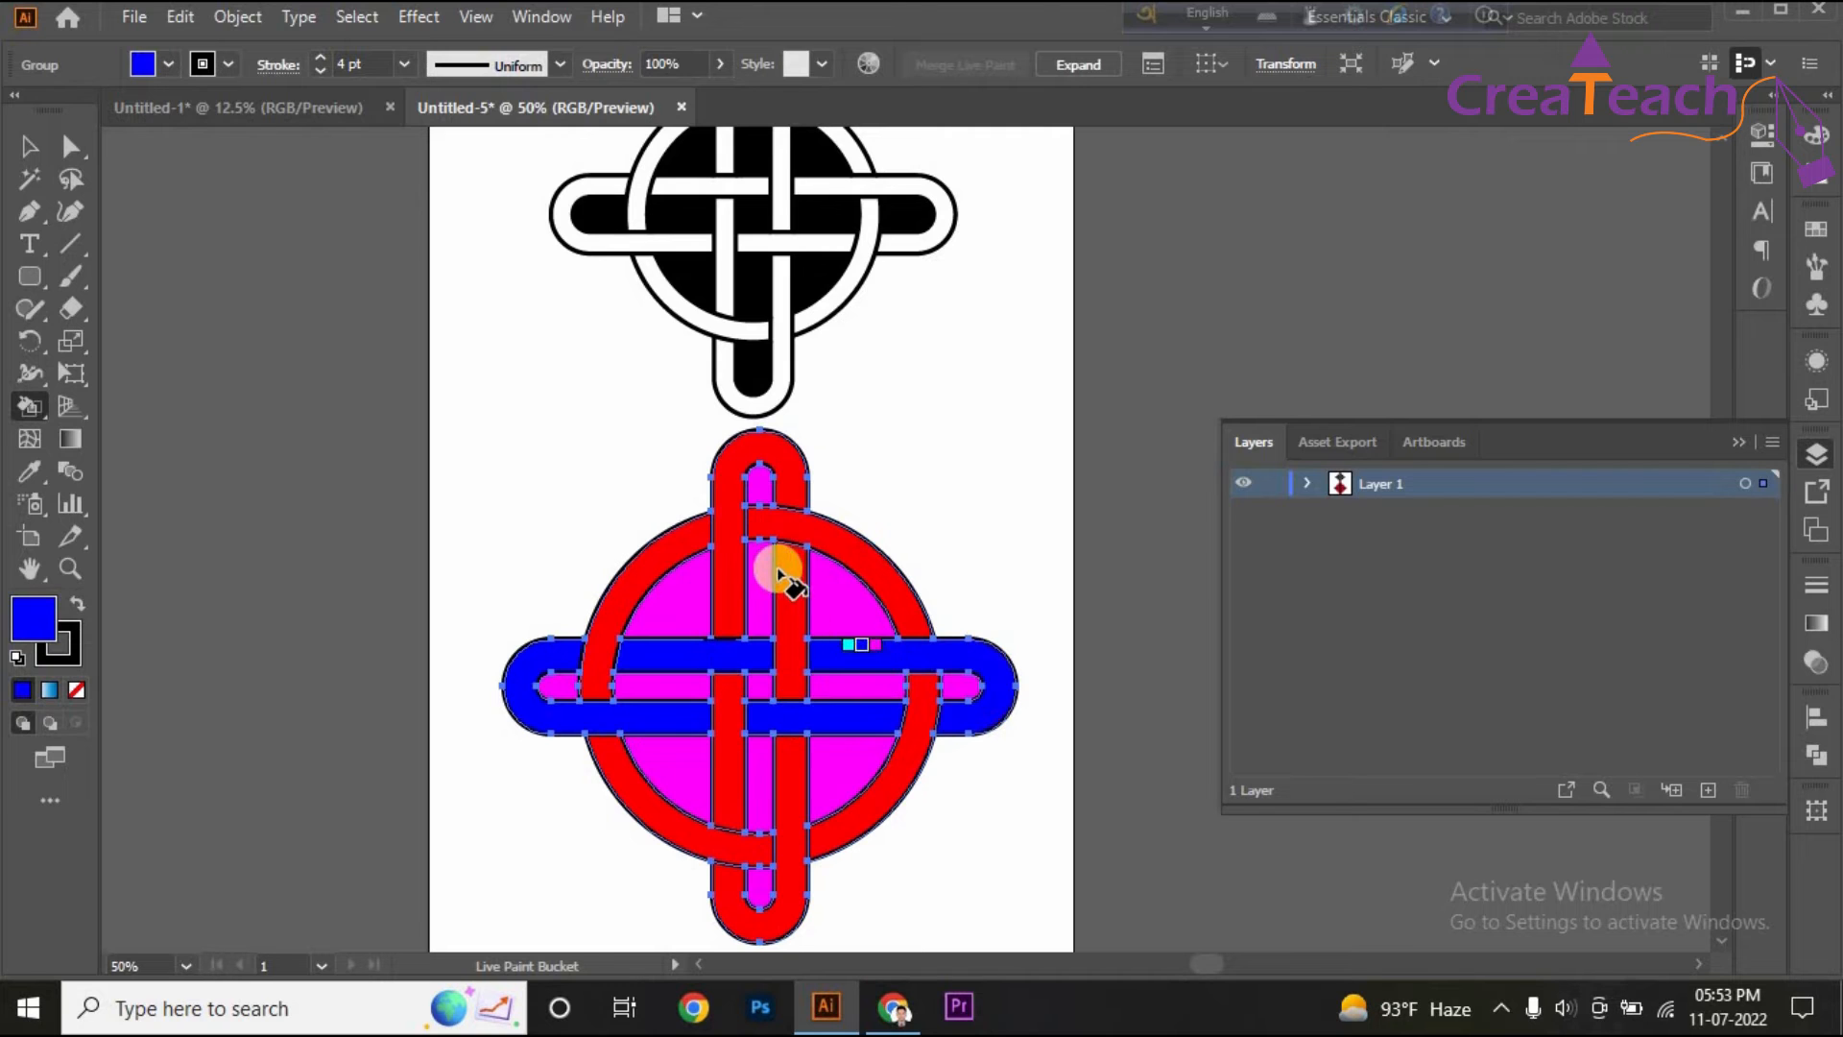
Fill all segments of the vertical rounded rectangle's band with the same blue.
click(720, 526)
click(715, 775)
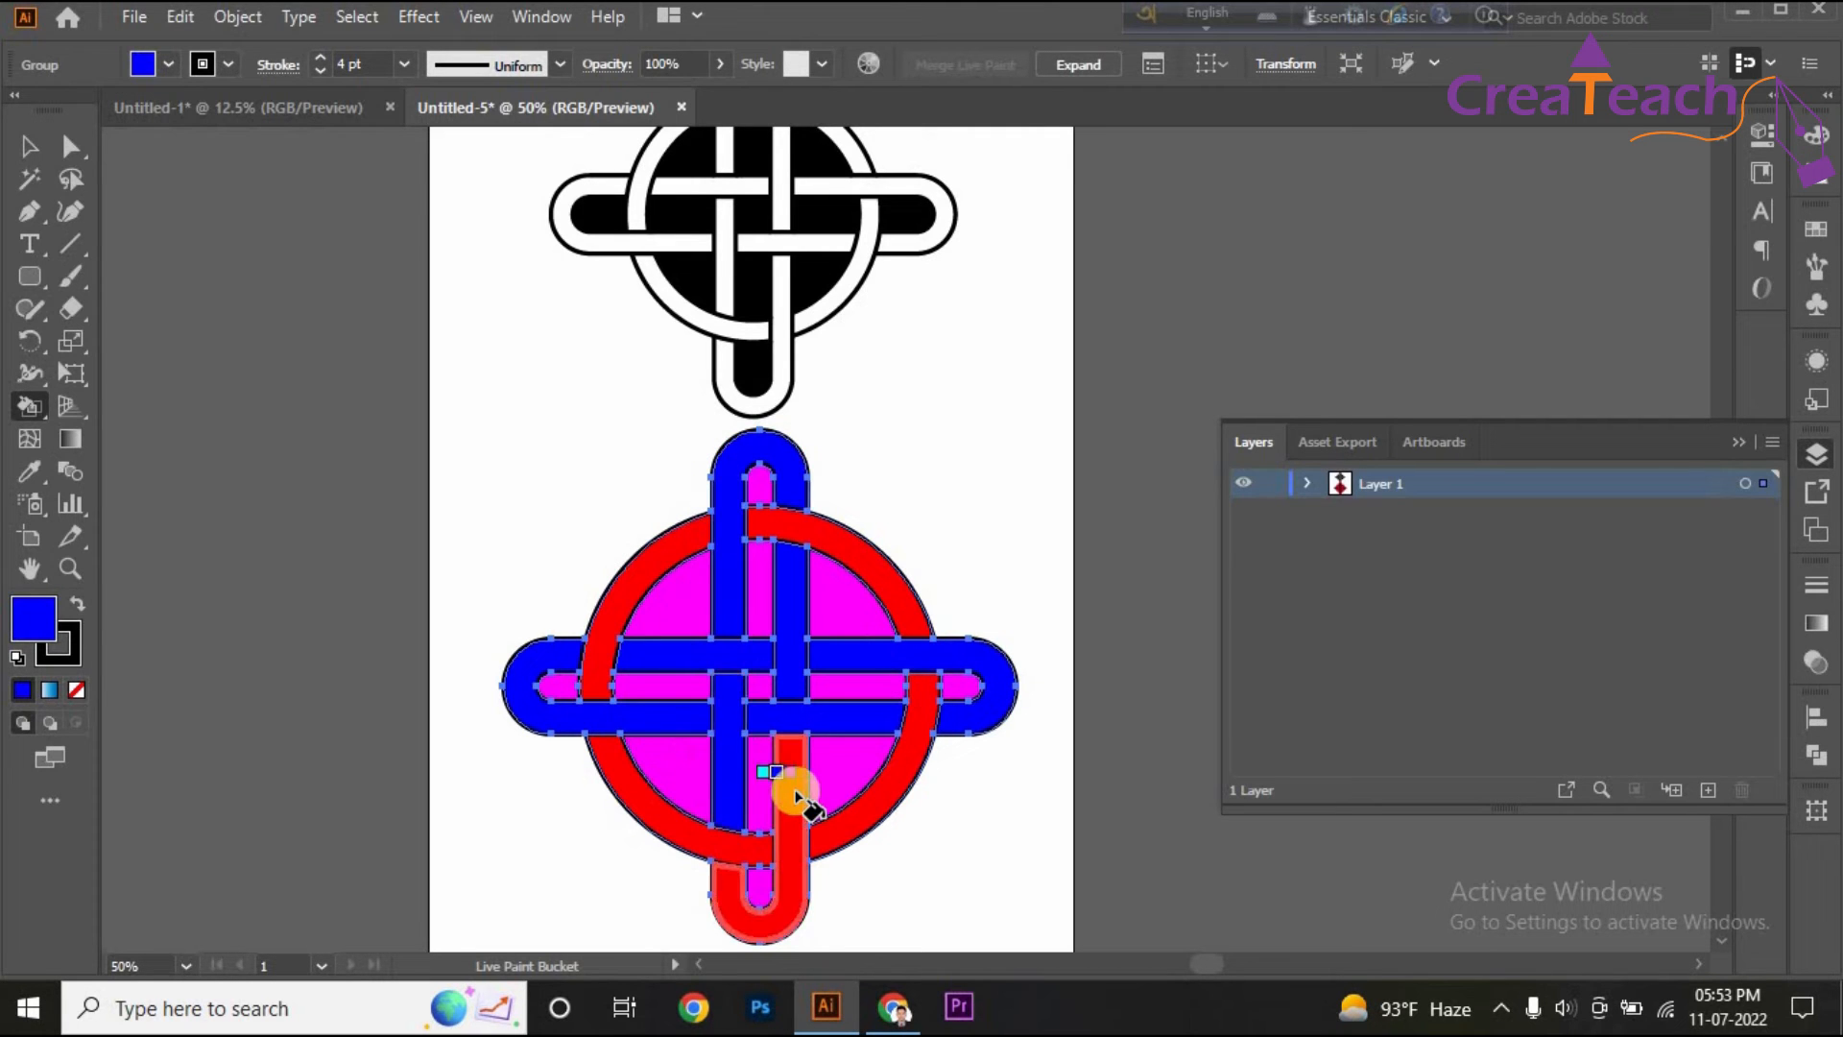
click(794, 781)
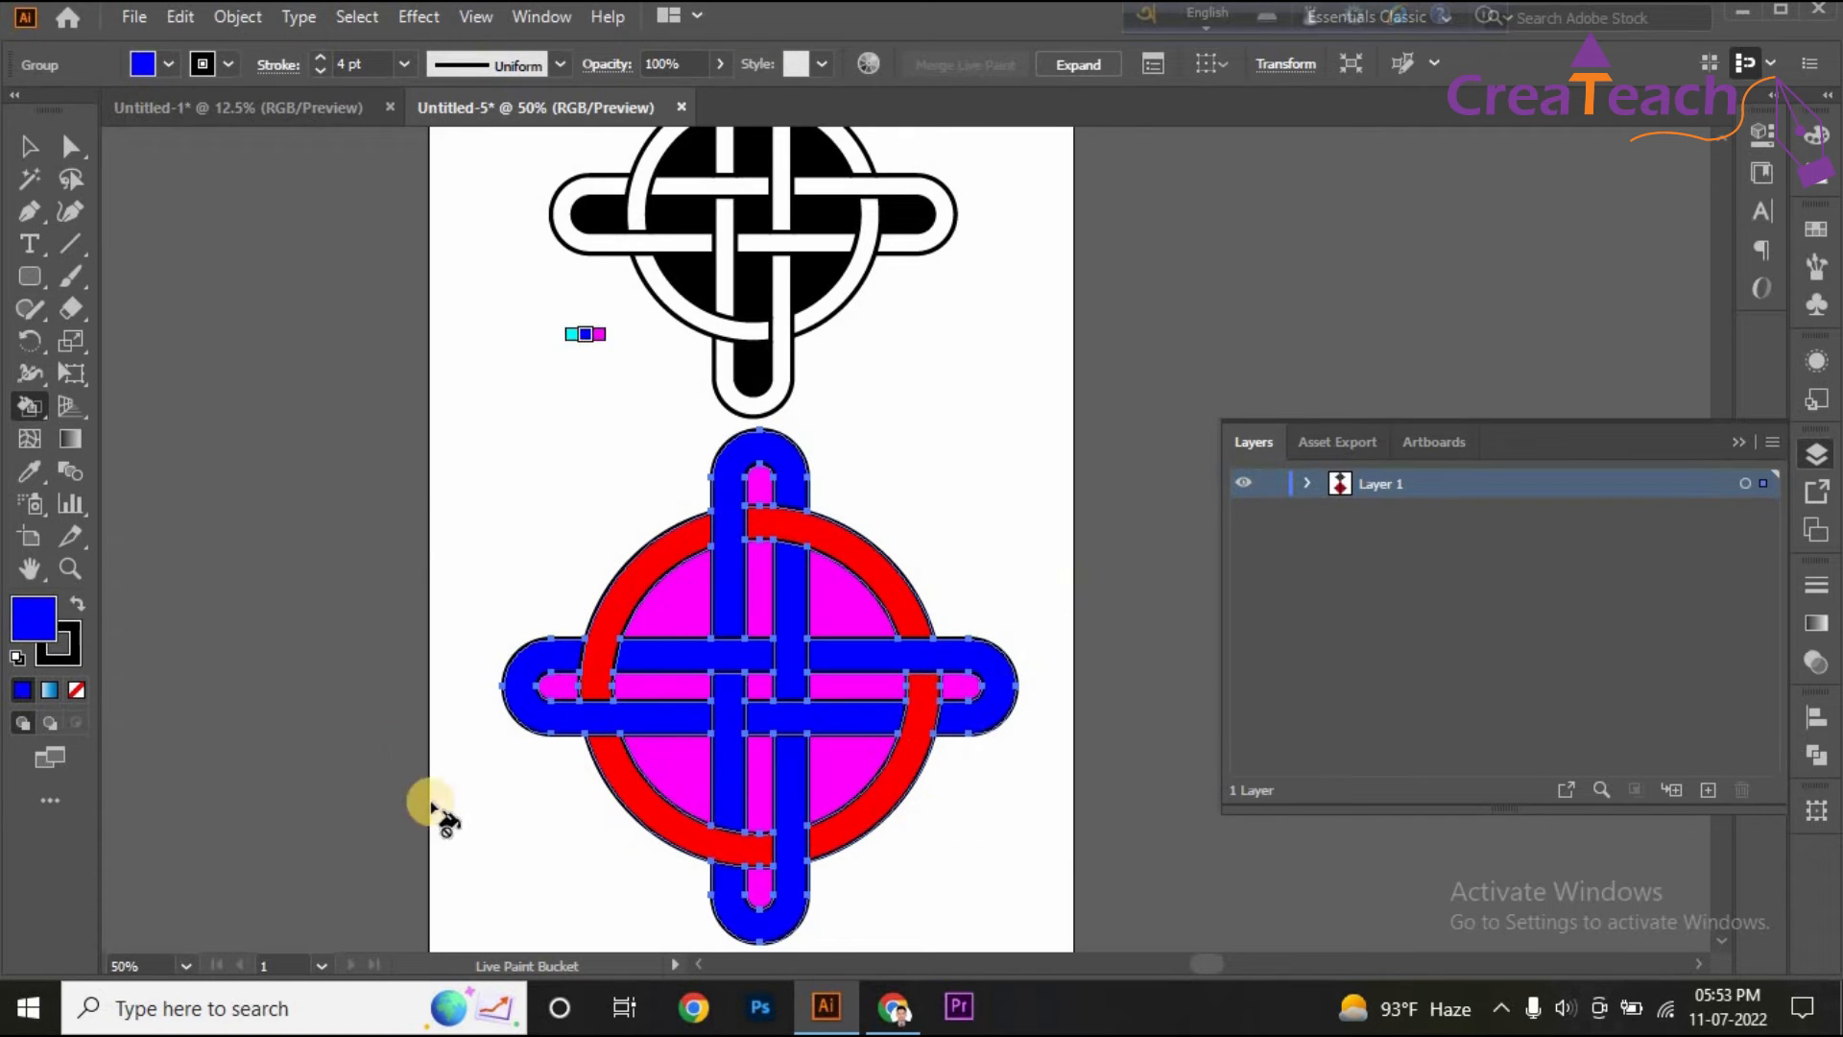
scroll(730, 644, down, 1)
click(725, 639)
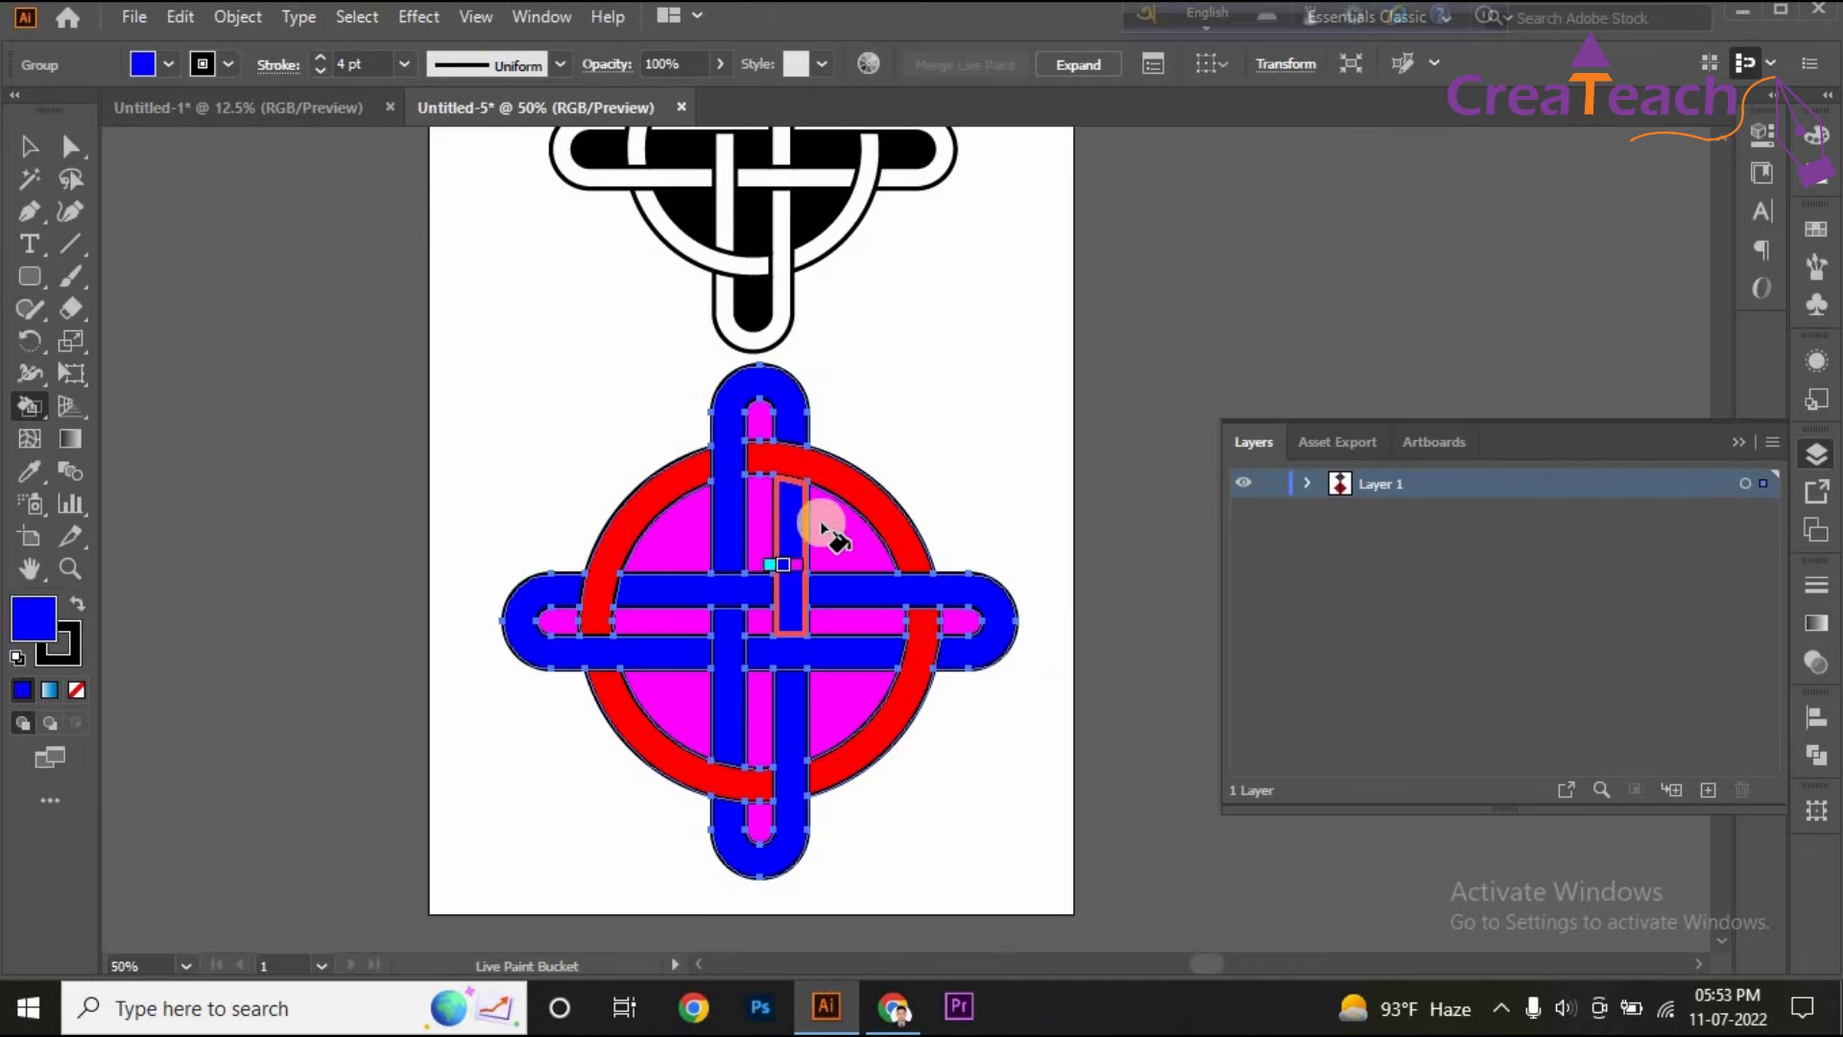
Choose the bright green swatch and fill all four segments of the circle's ring with it.
key(Right)
key(Right)
key(Right)
key(Right)
key(Right)
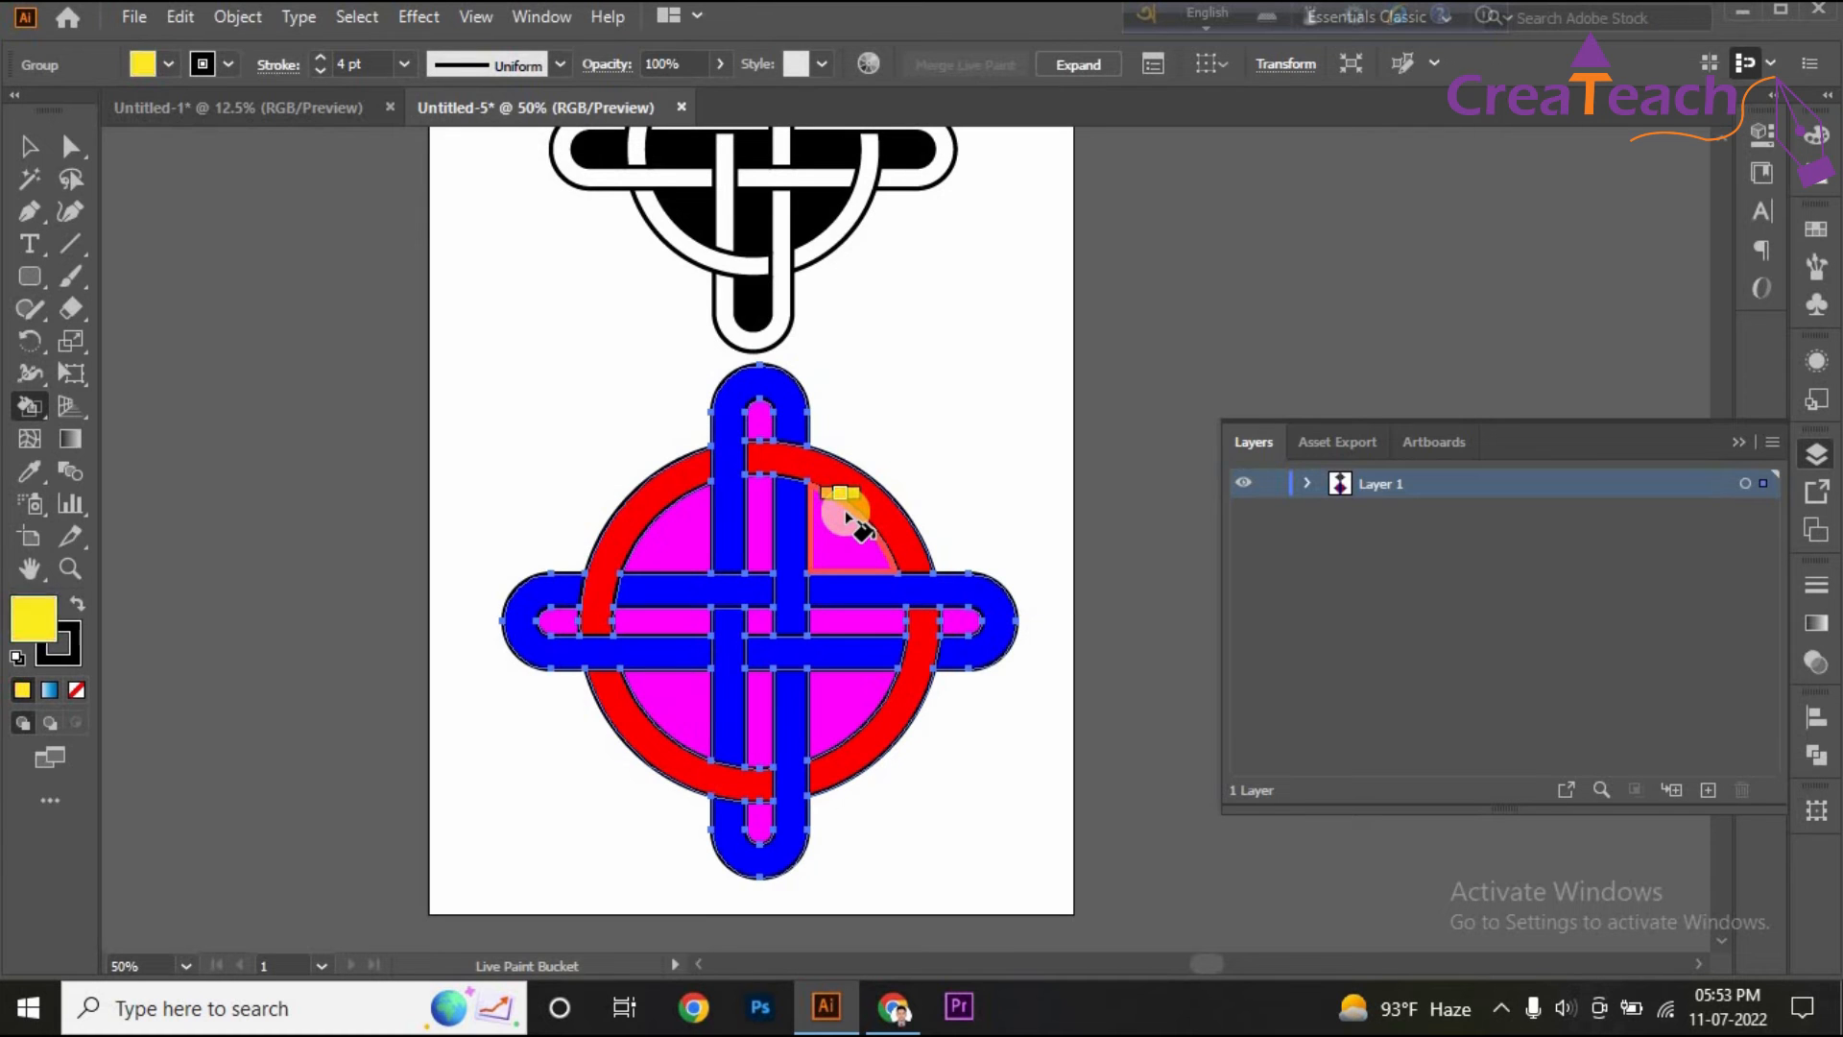
key(Left)
key(Left)
key(Left)
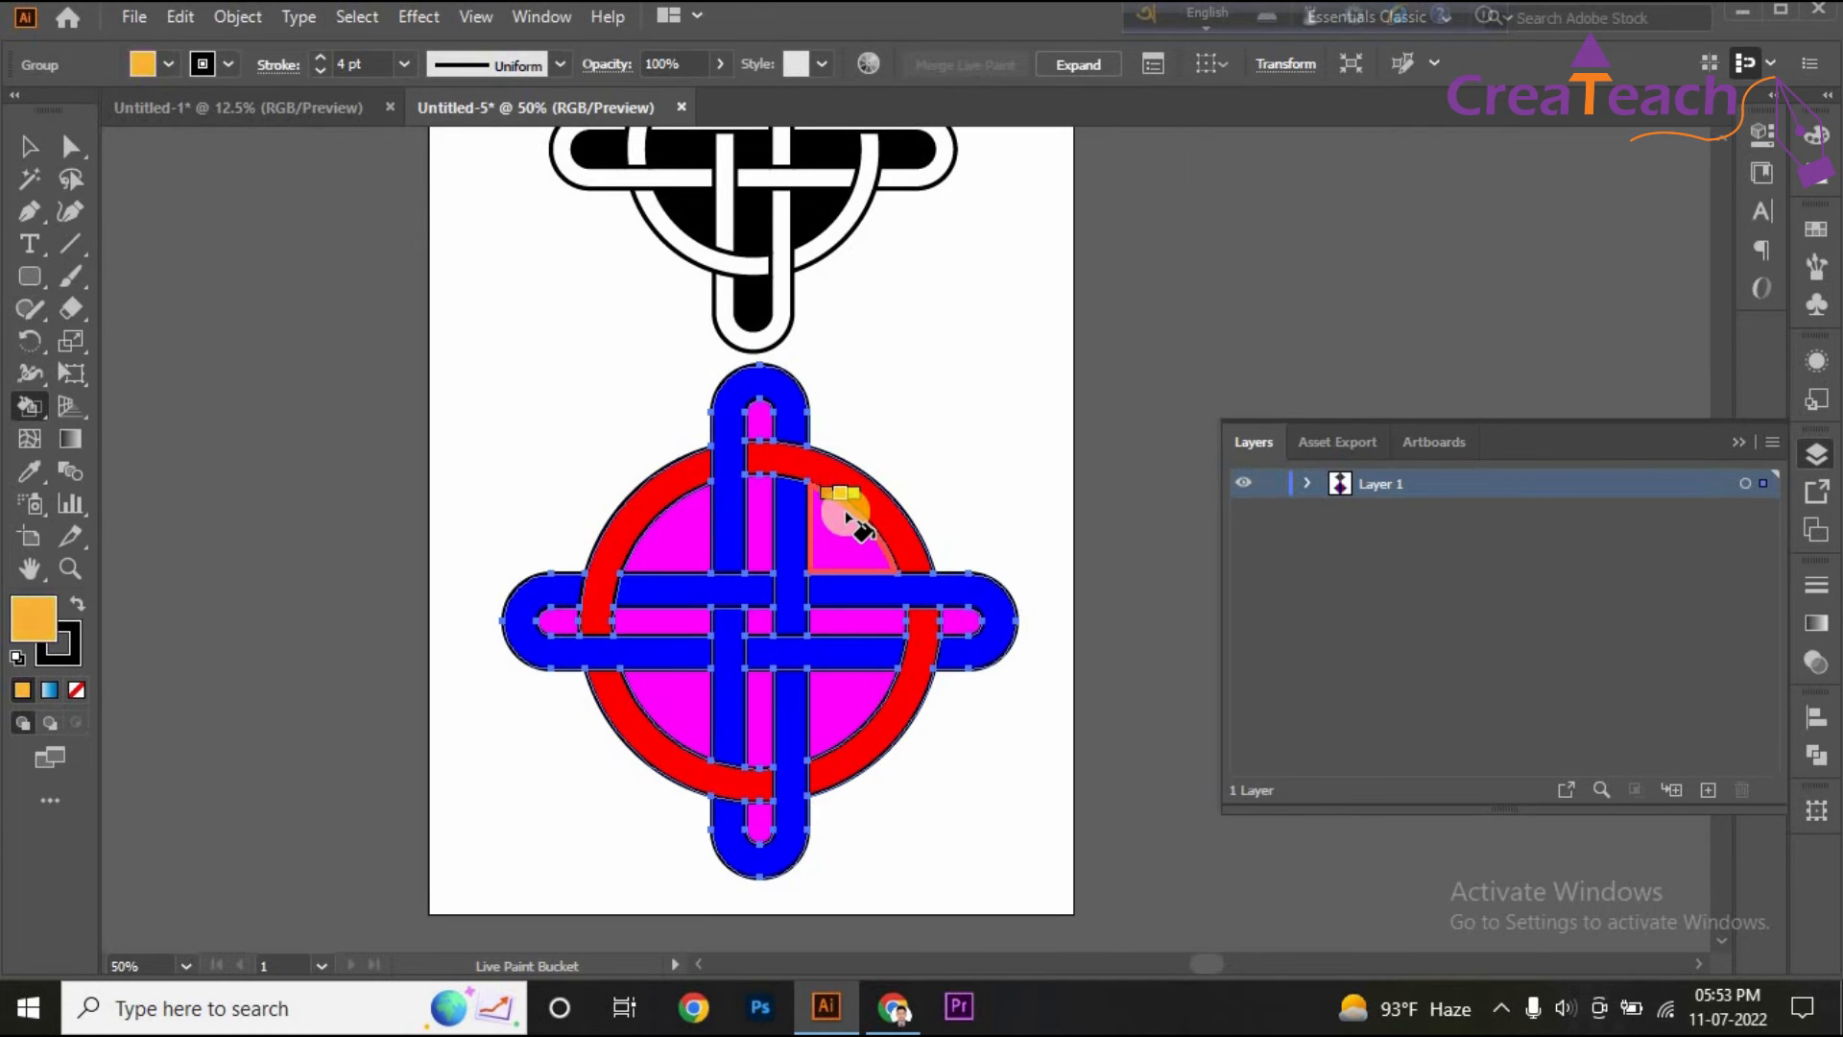
key(Left)
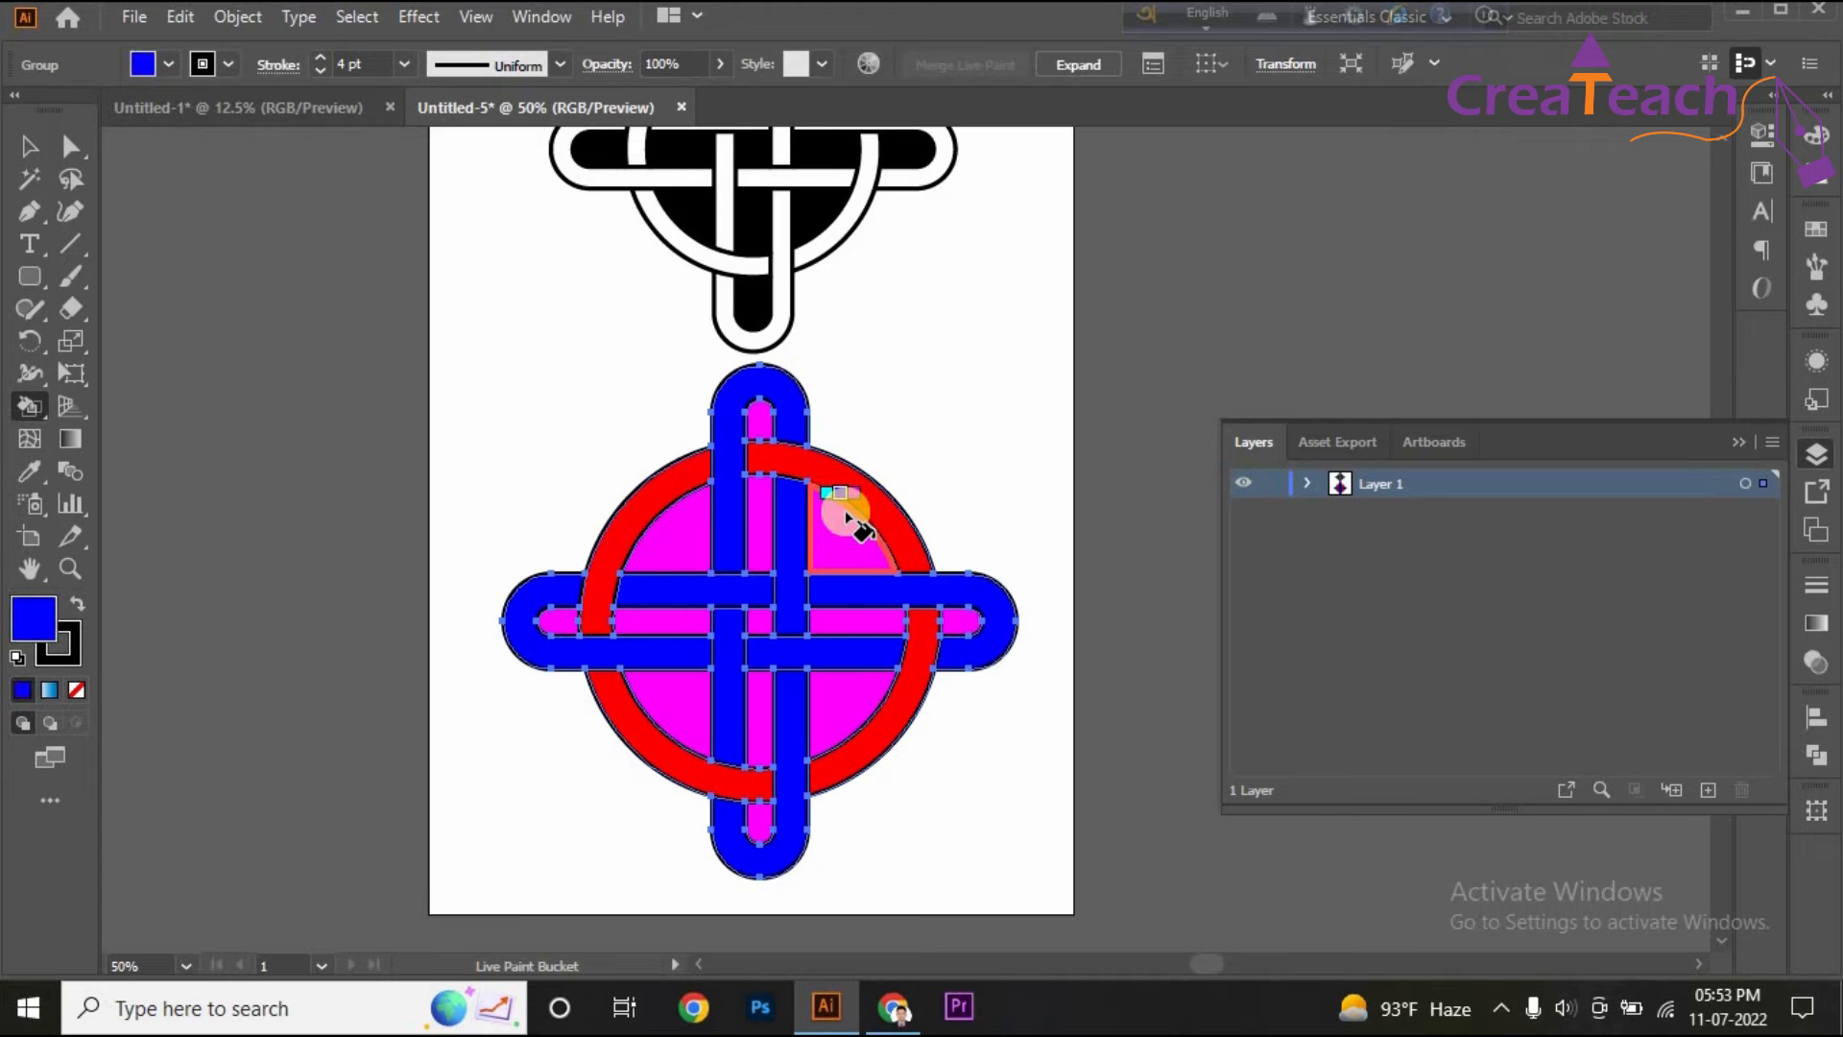
key(Left)
key(Left)
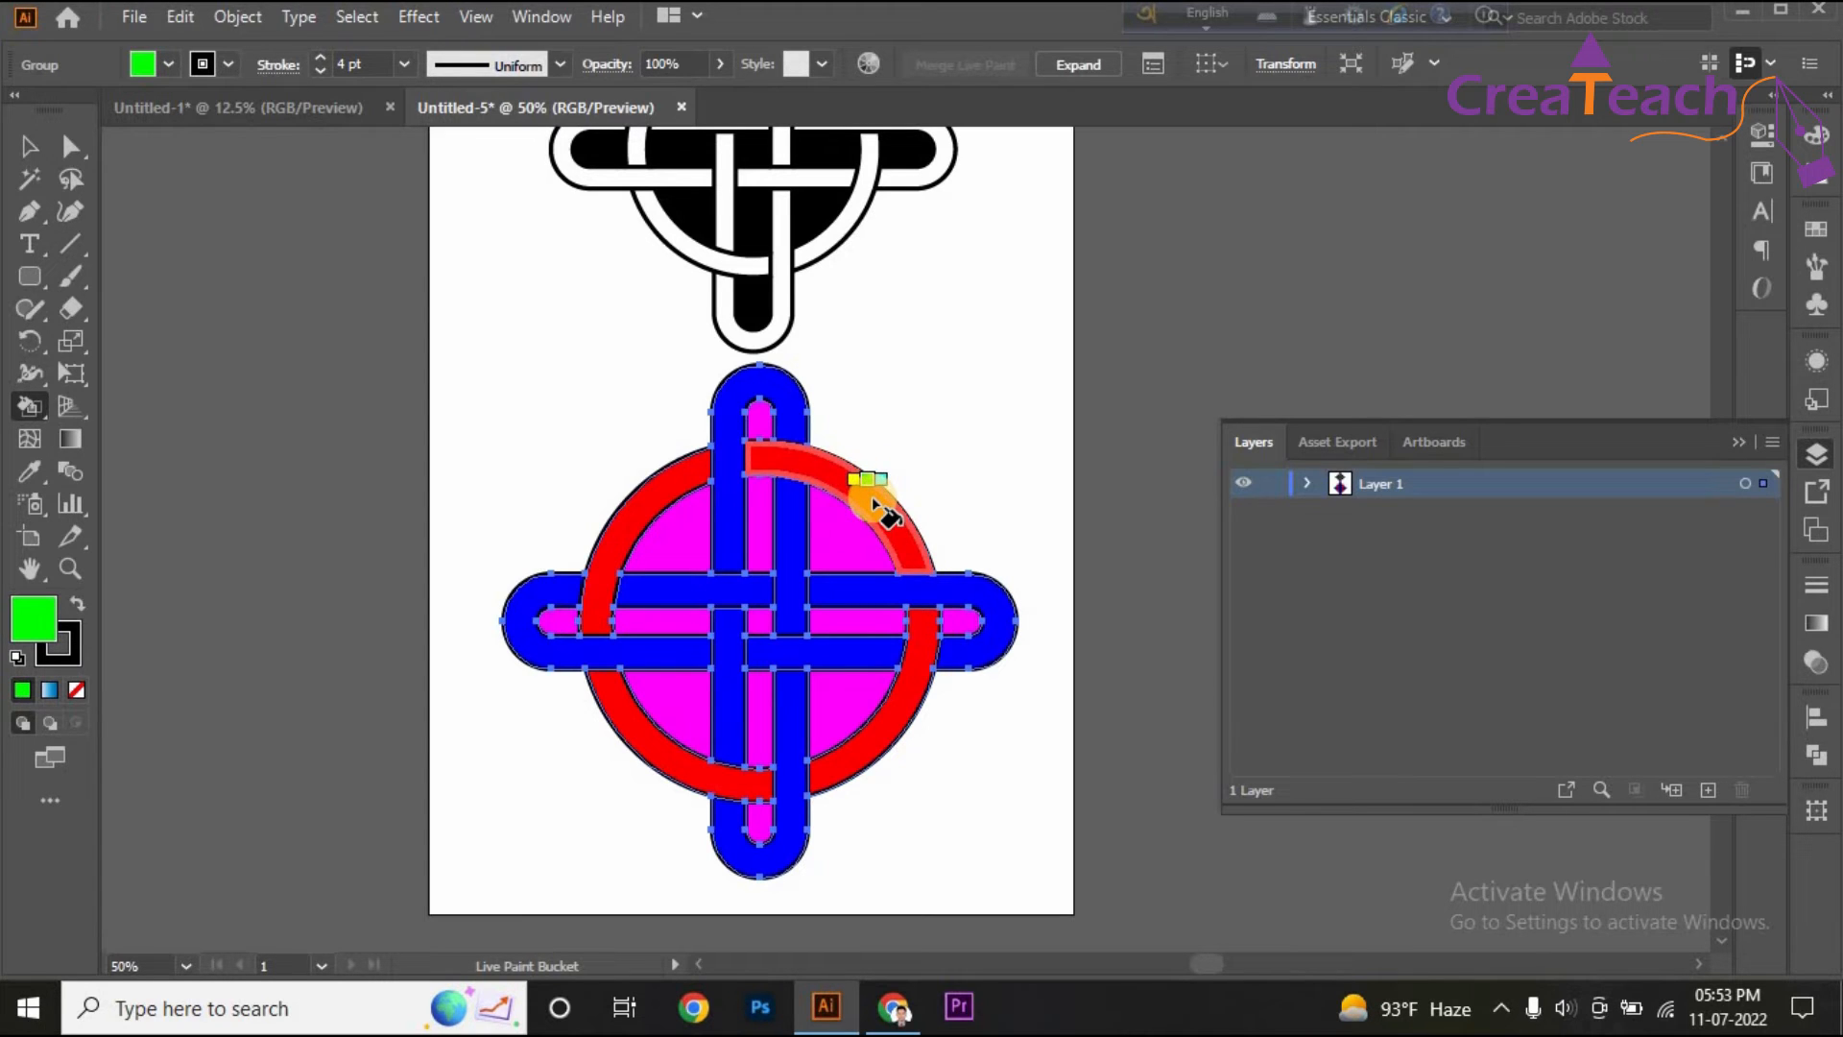
click(873, 504)
click(907, 710)
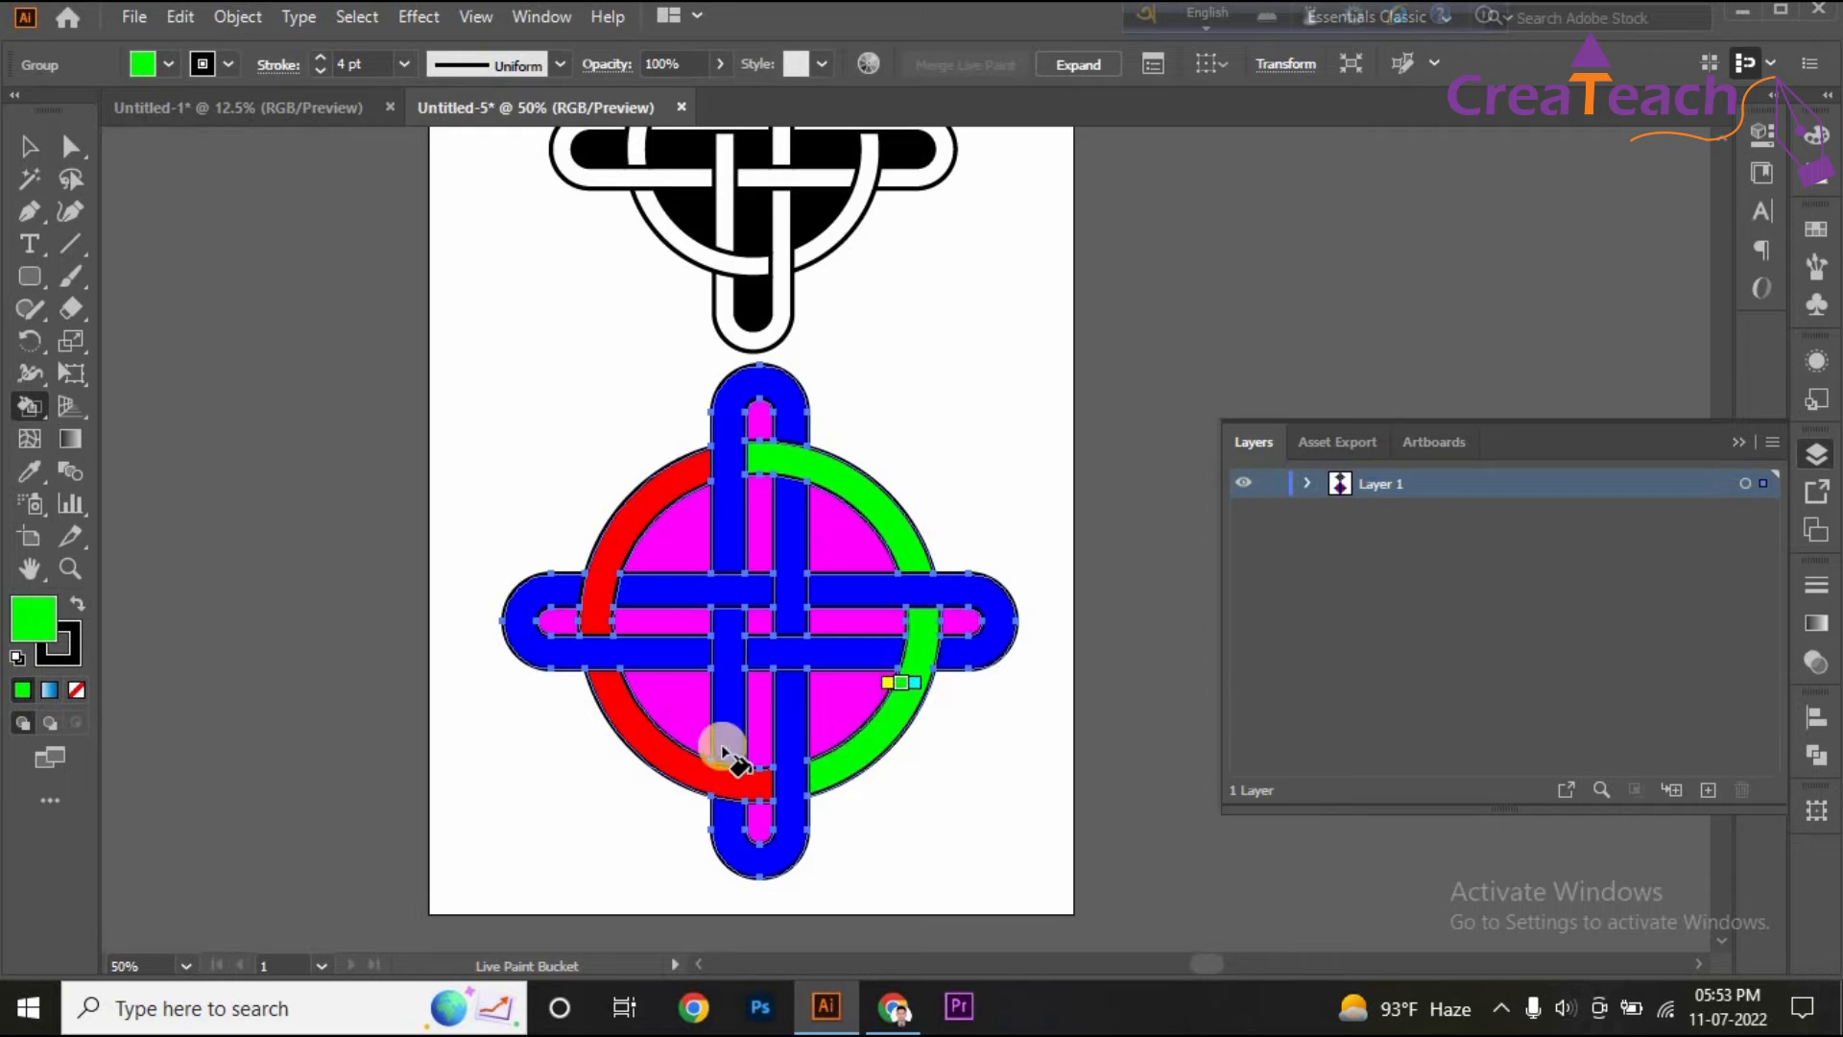
click(679, 753)
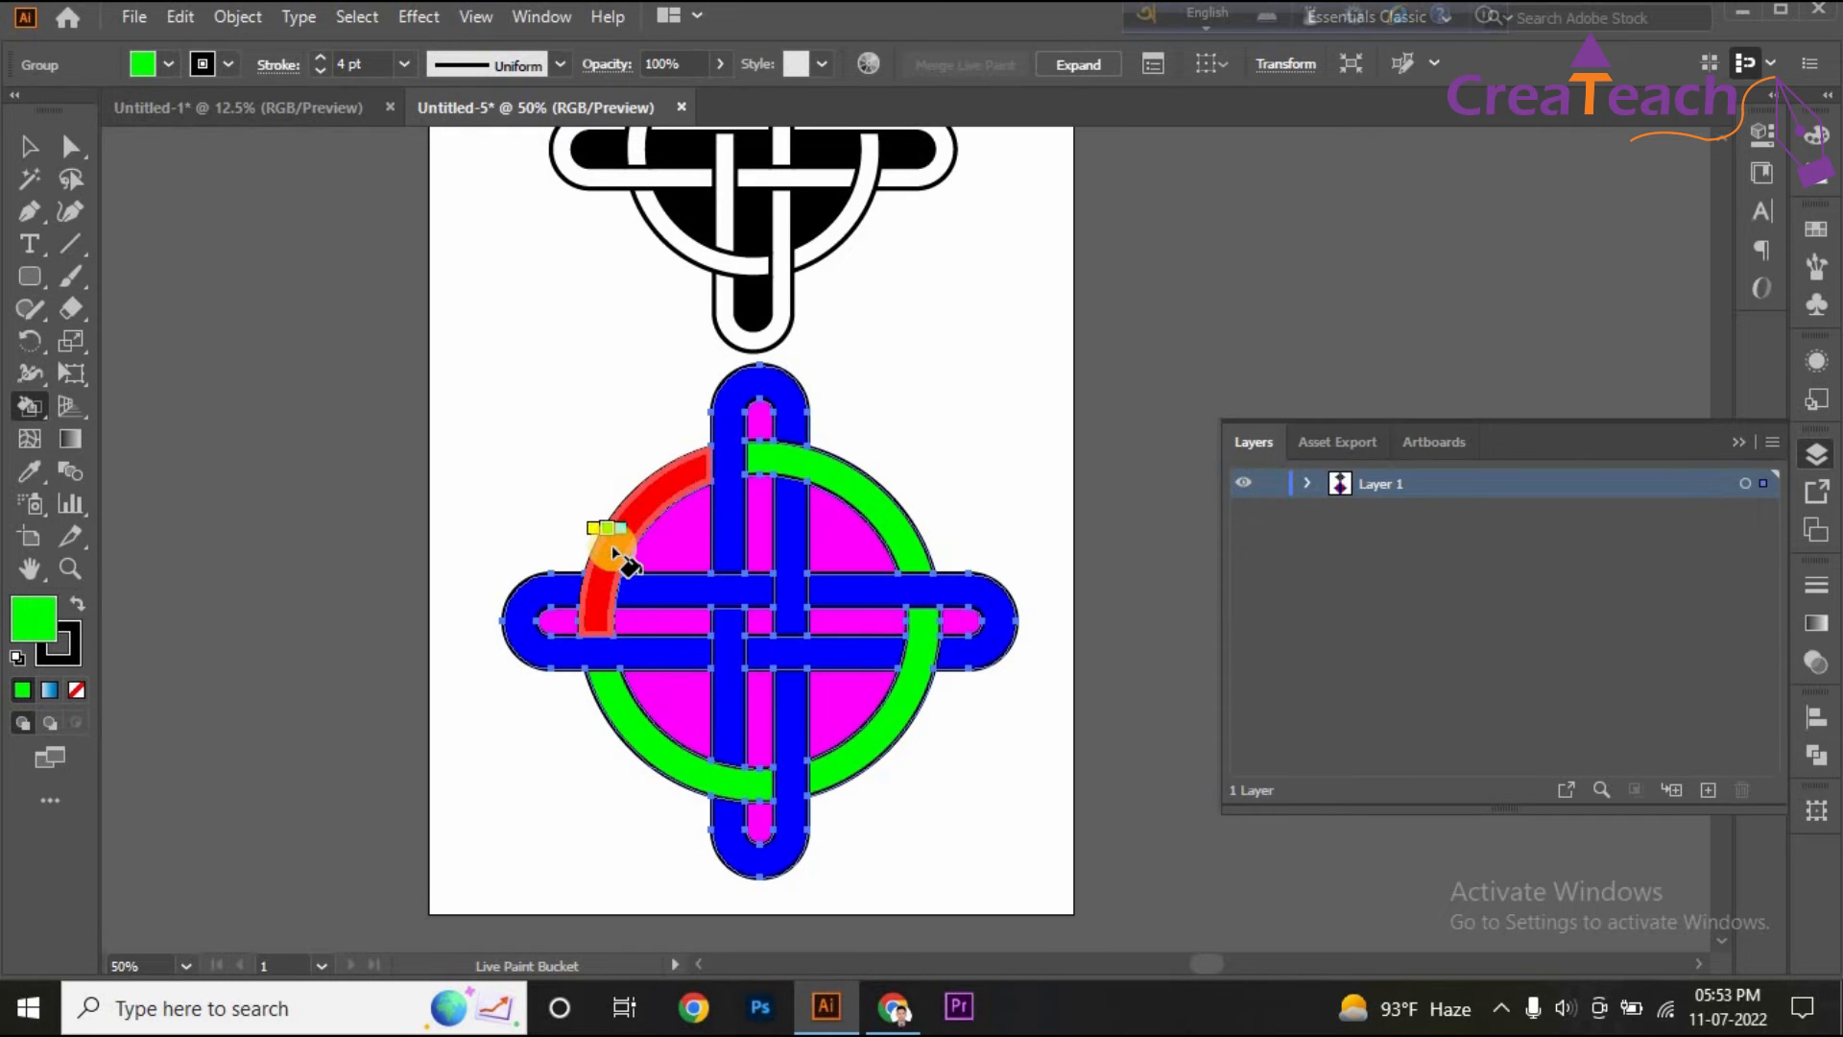
click(612, 549)
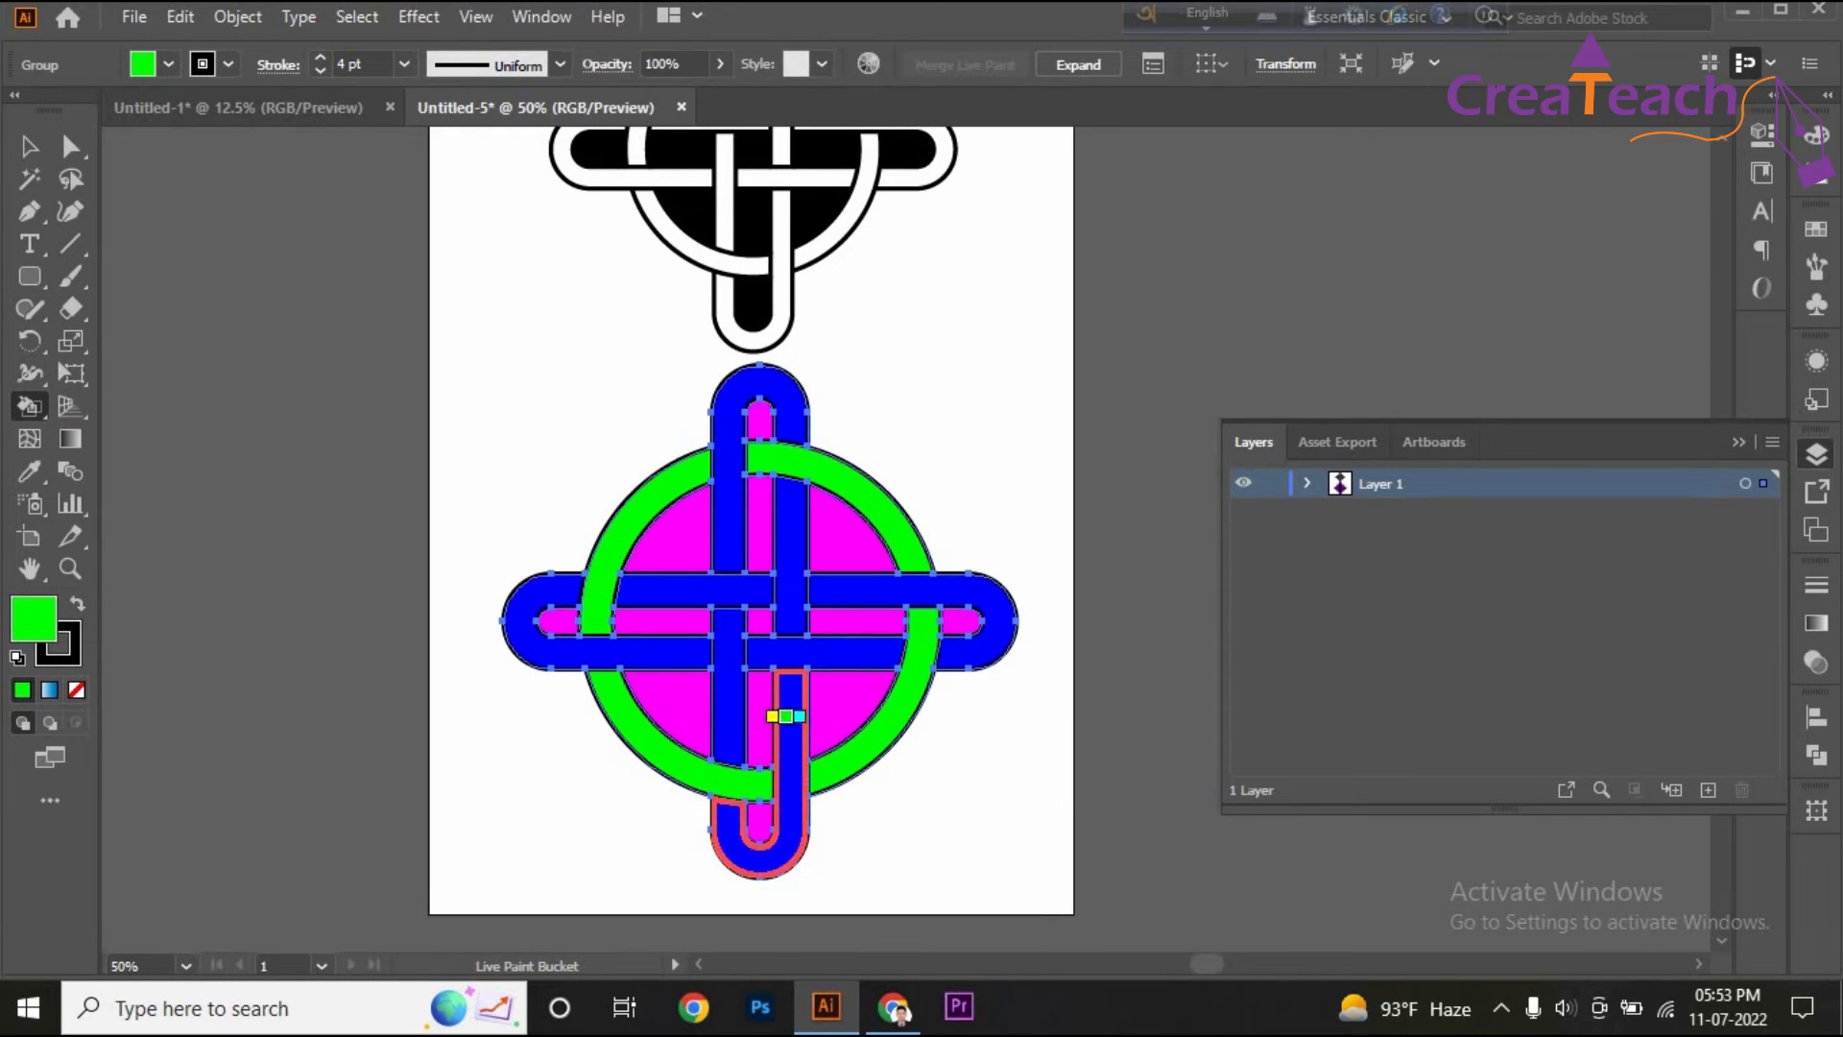
Select the whole knot and open Recolor Artwork for it, placing the dialog clear of most of the artwork.
key(v)
click(897, 473)
scroll(1015, 622, down, 2)
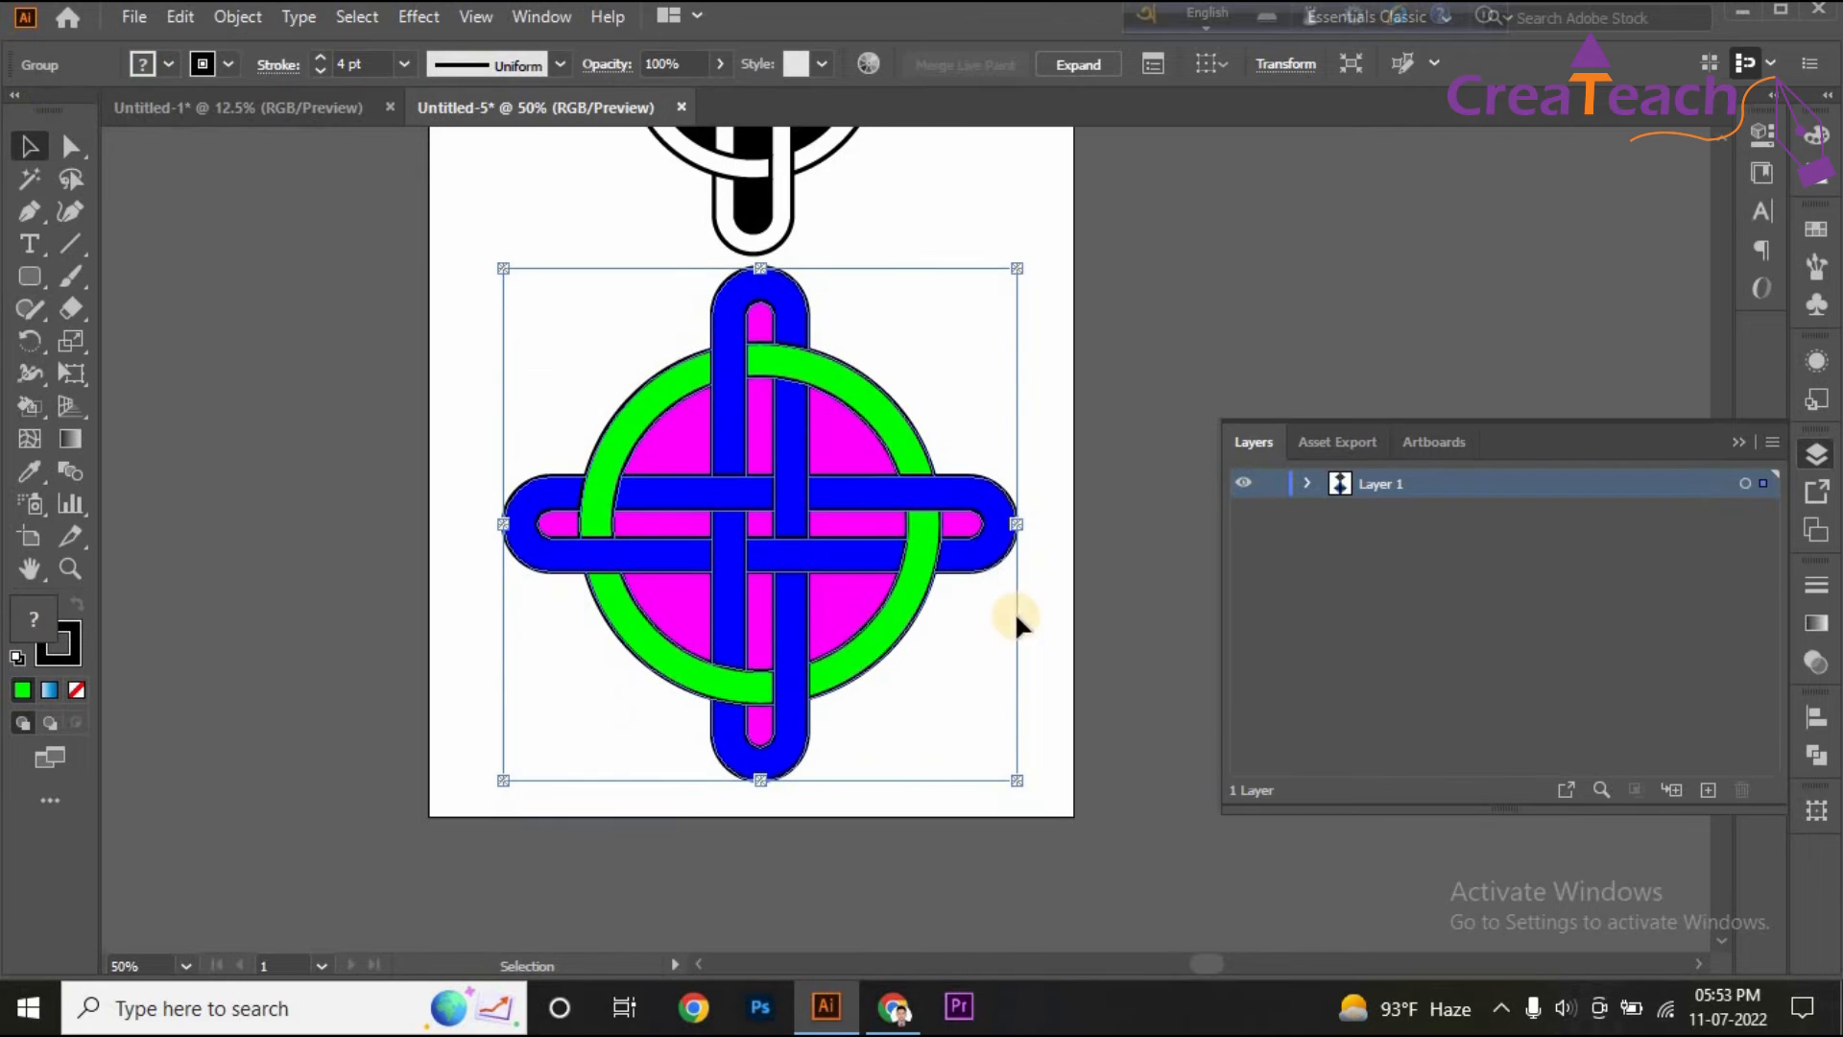
scroll(556, 720, up, 1)
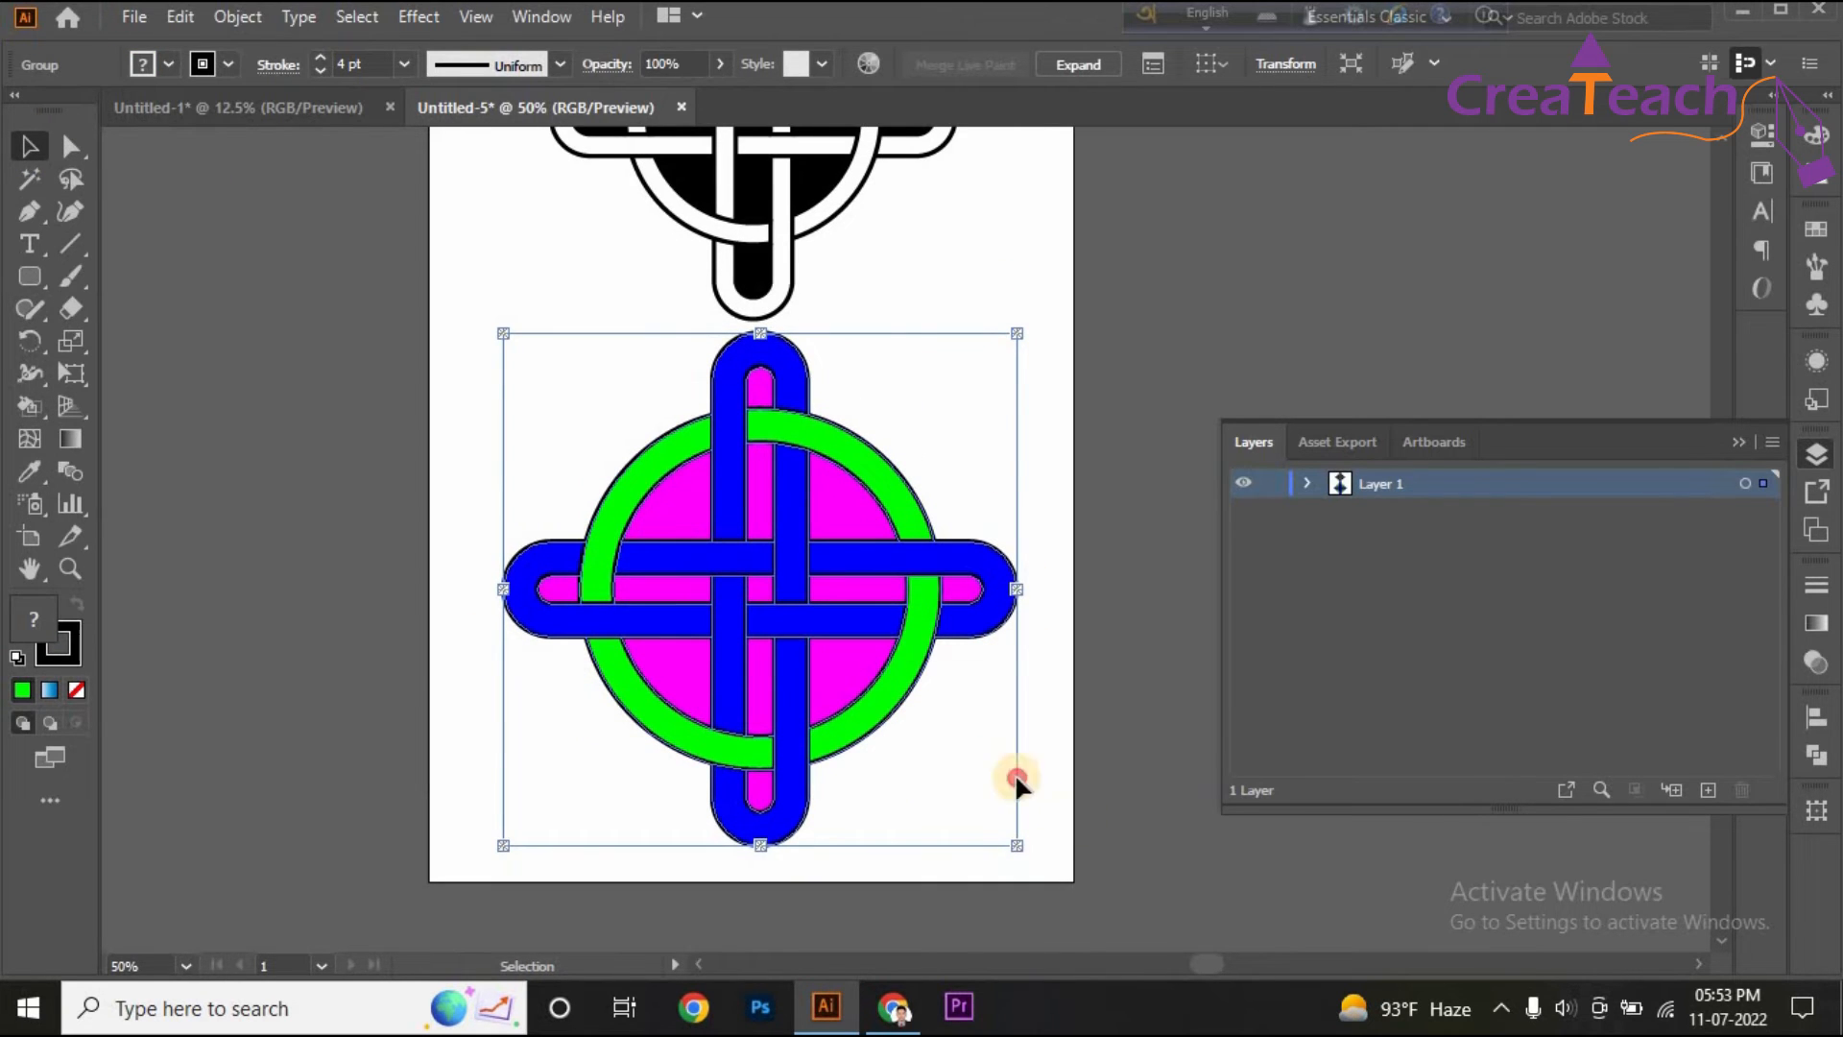
drag(1015, 778, 501, 329)
click(869, 62)
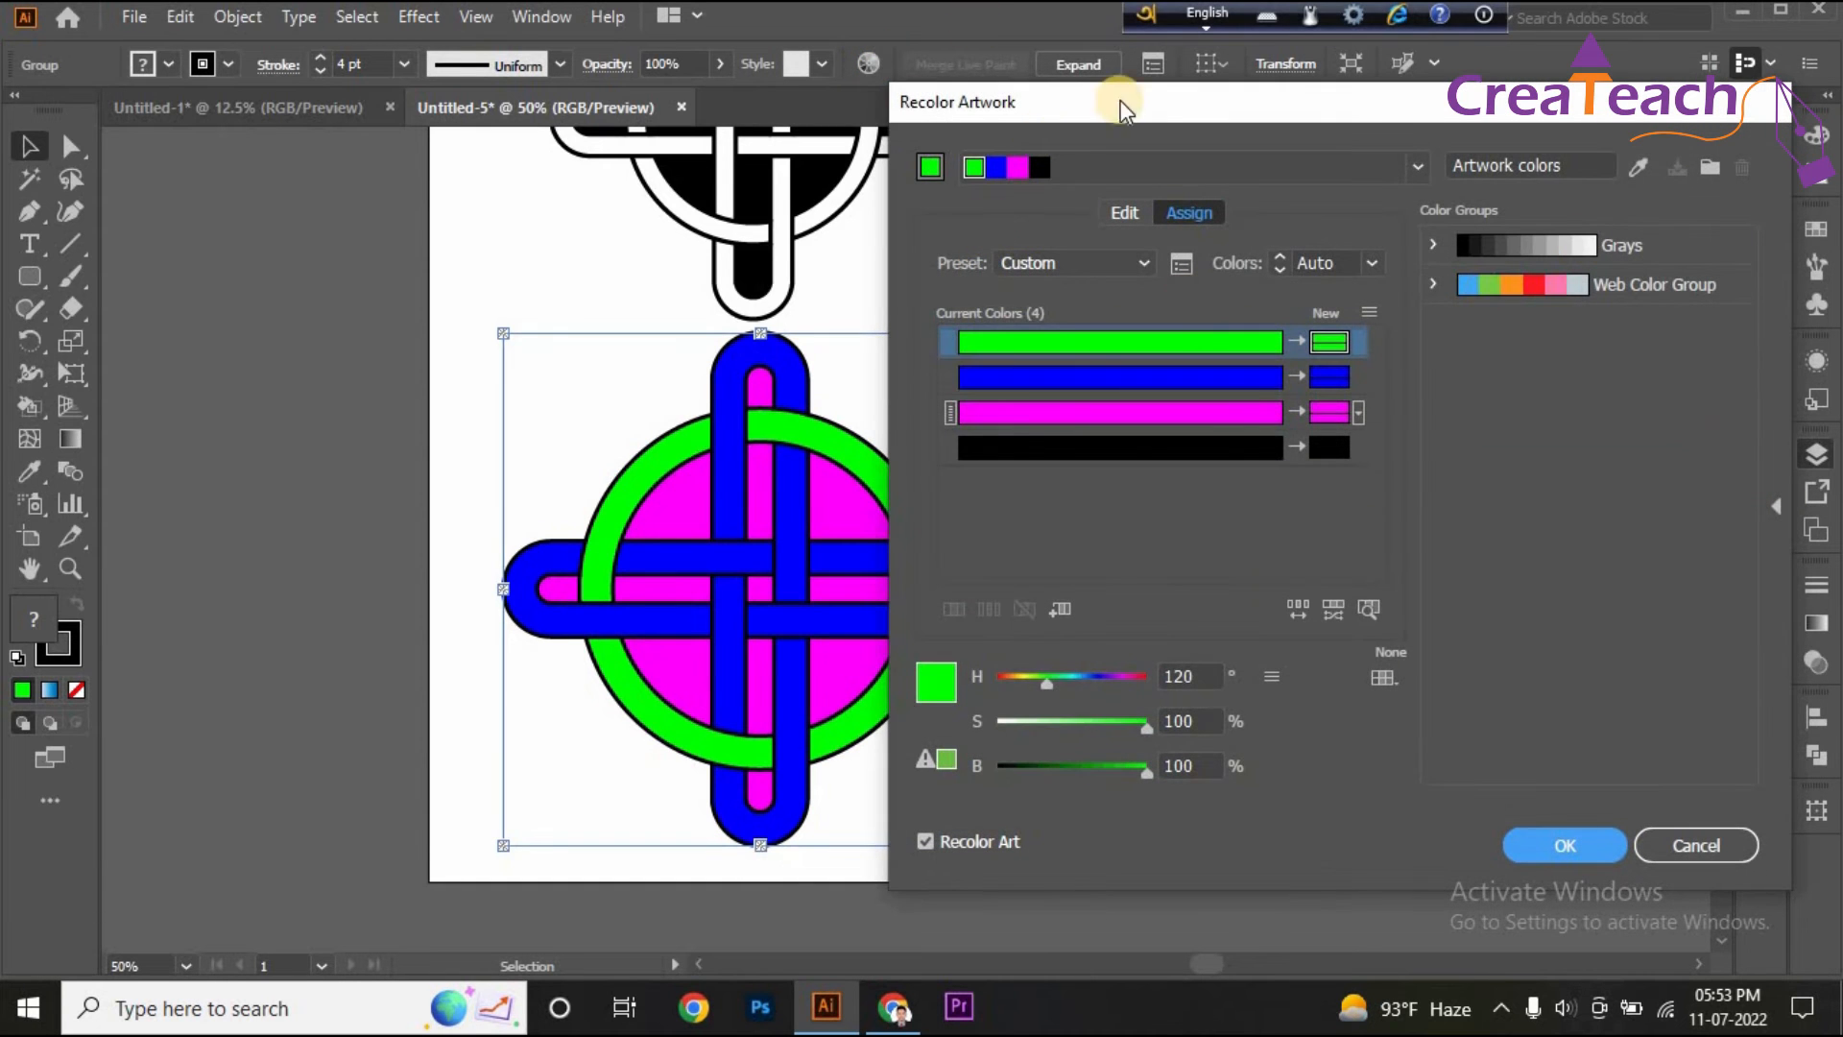
drag(1120, 100, 1296, 155)
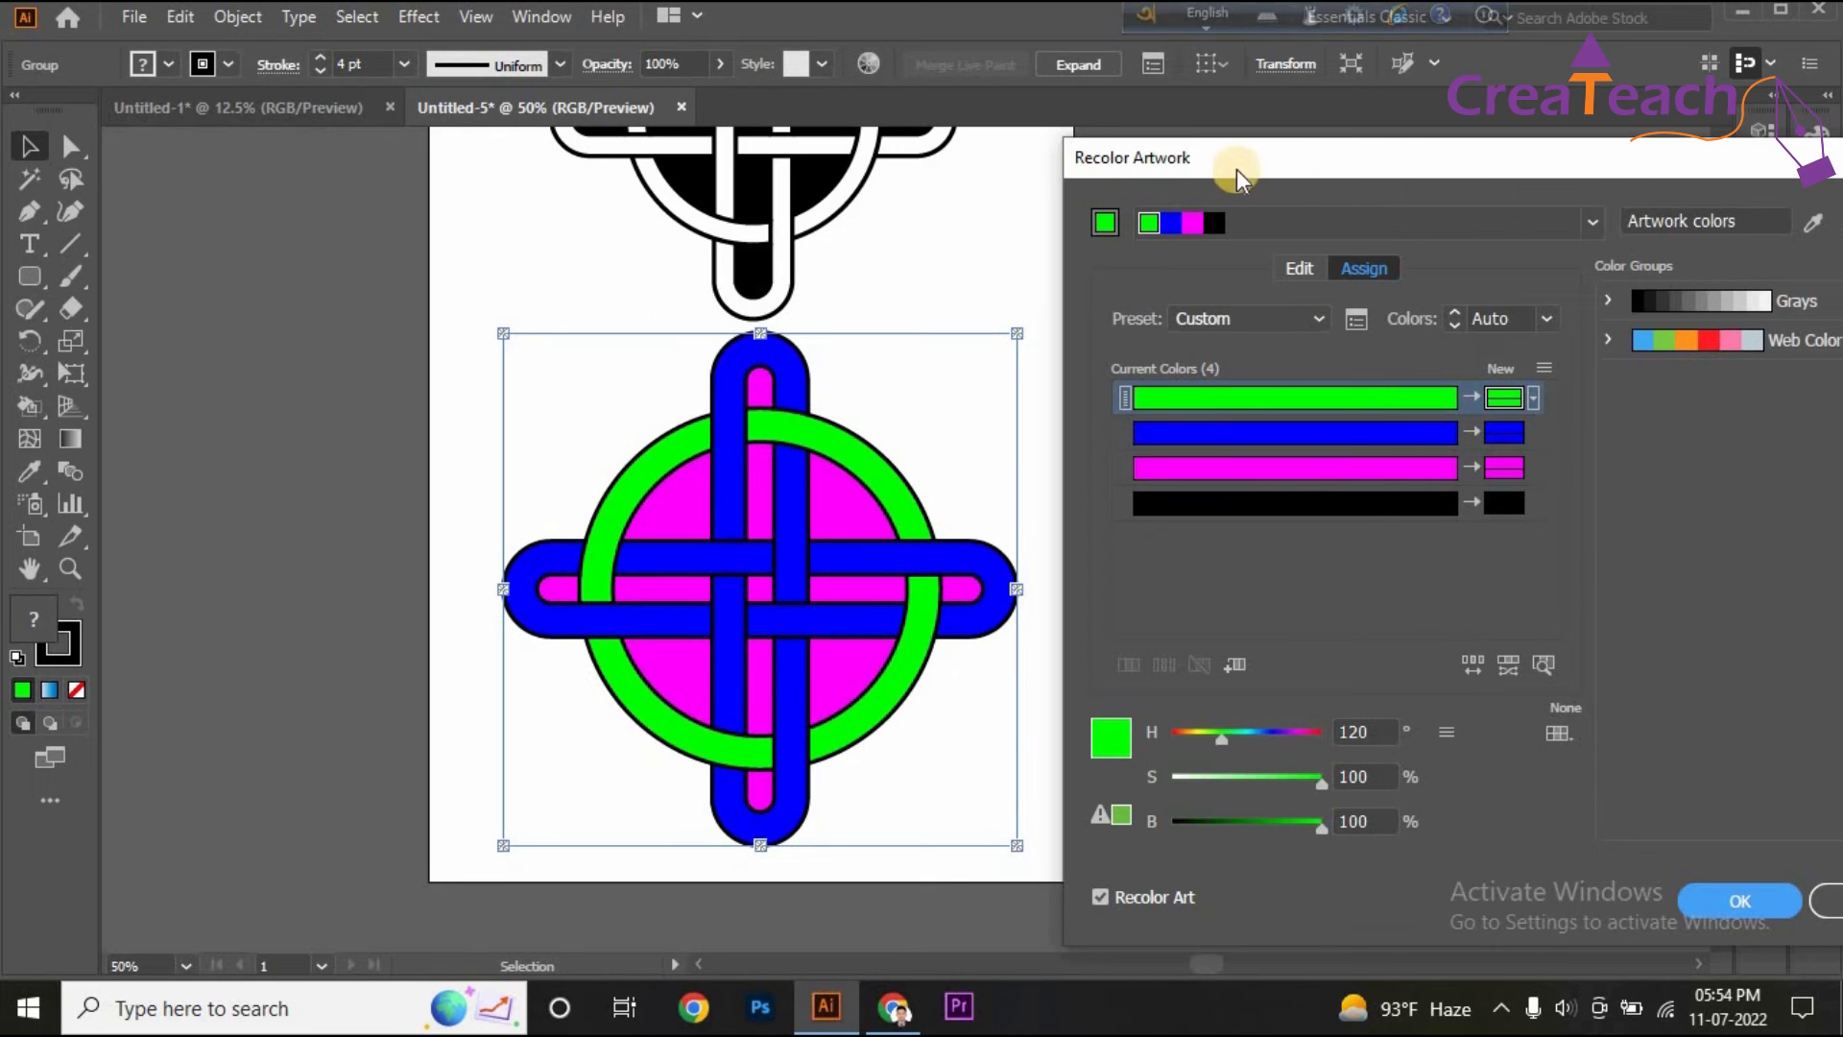
drag(1236, 158, 1069, 132)
drag(1378, 131, 1463, 132)
Try the Complementary 2 and Left Complement harmony rules on the knot's colors.
click(1505, 197)
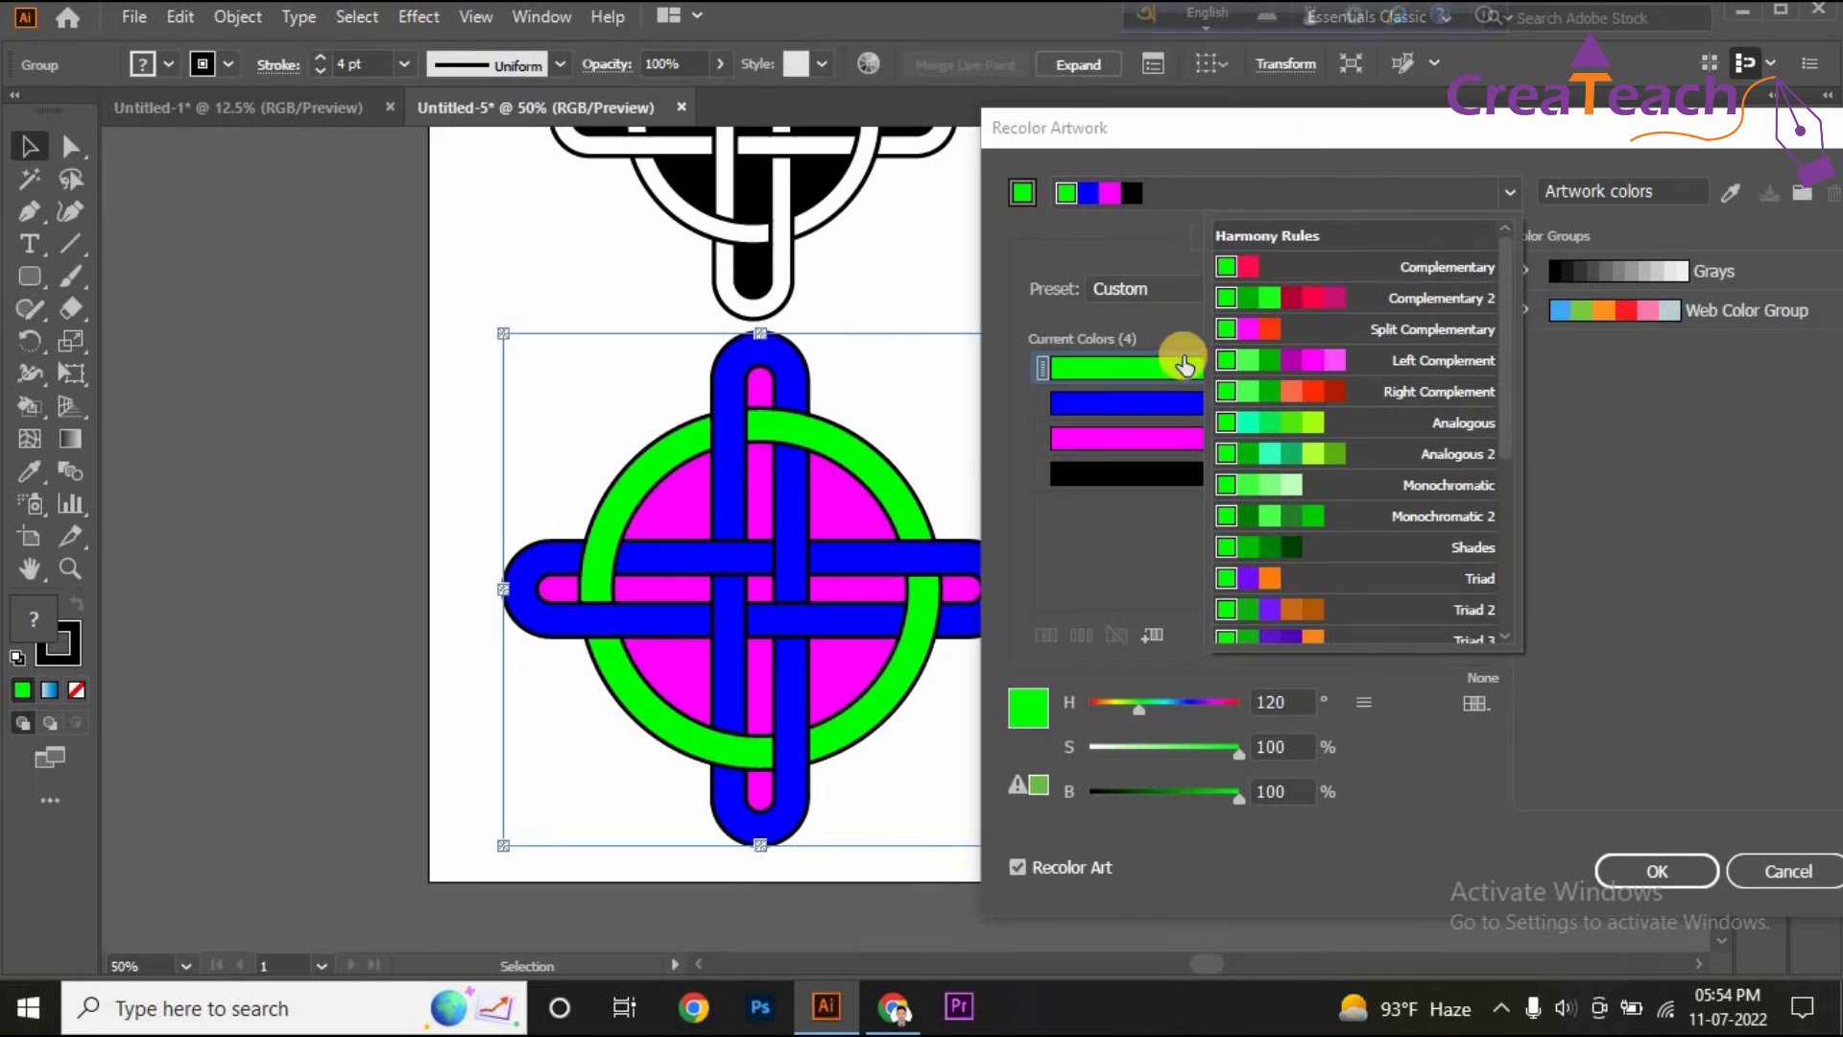
click(1265, 296)
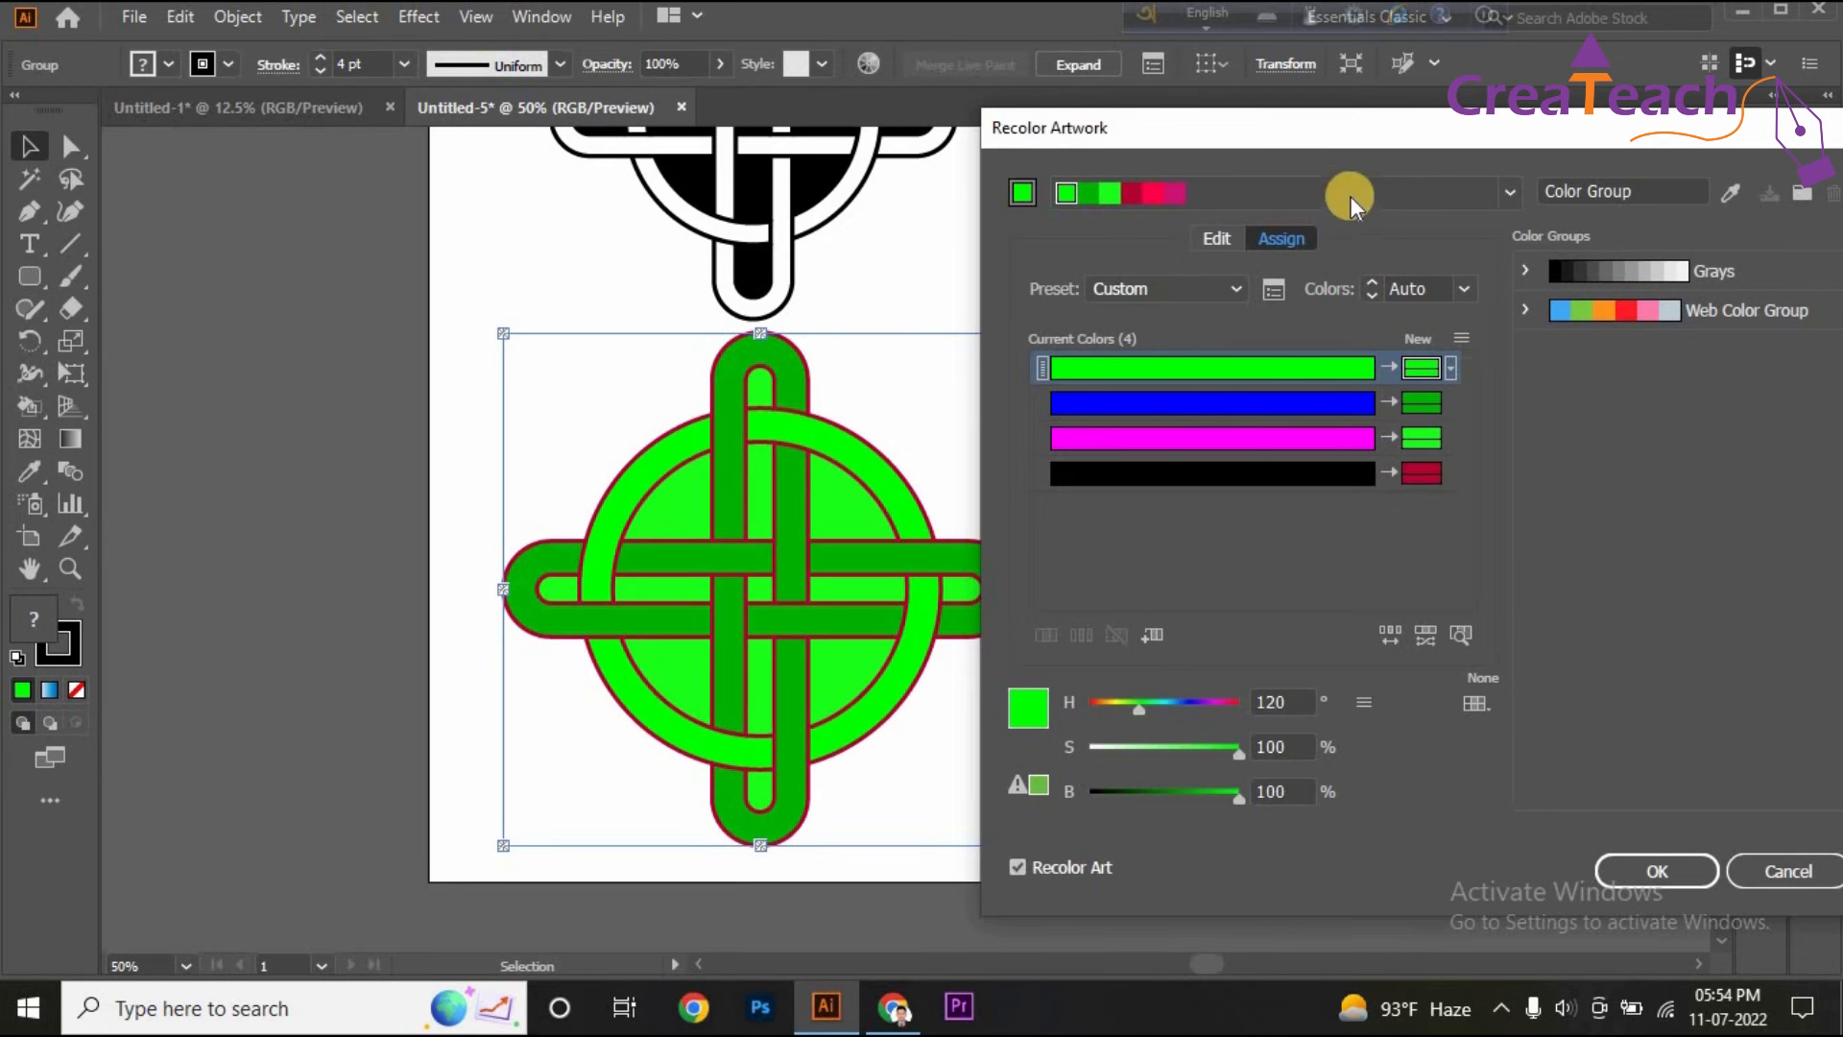
click(1509, 188)
click(1413, 292)
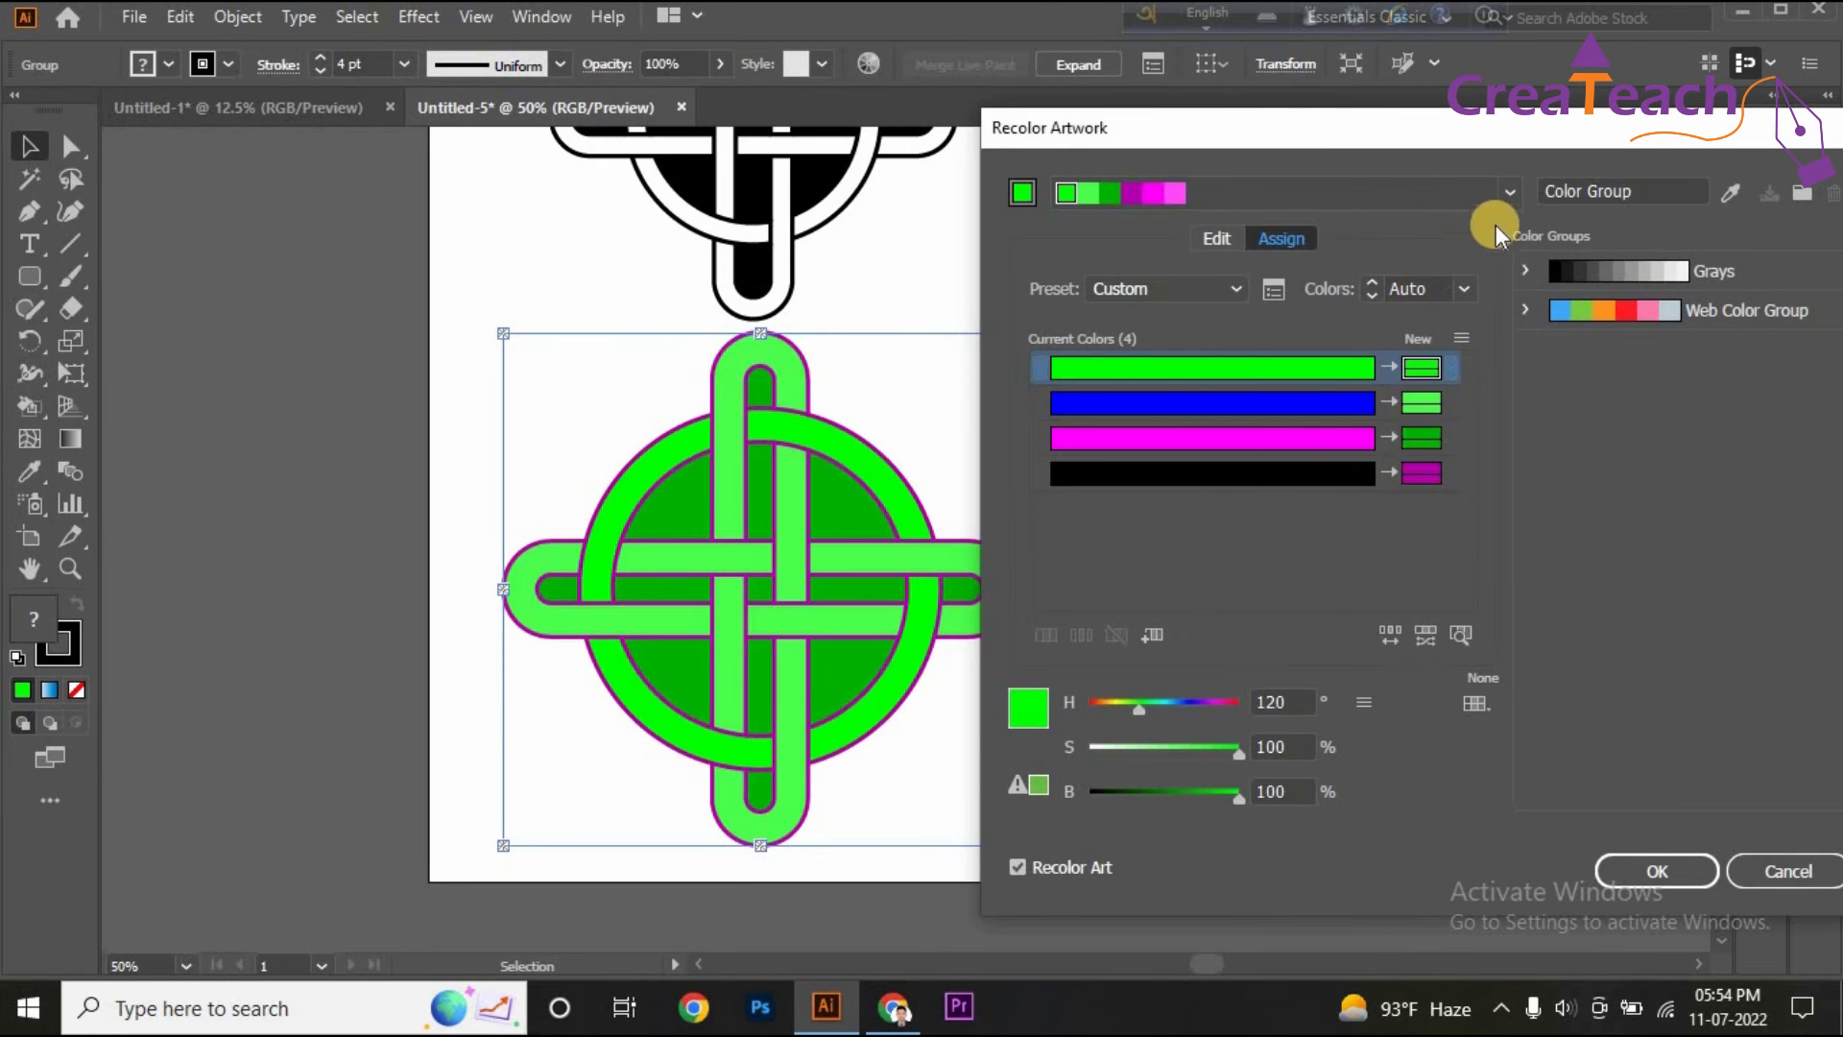
Apply the Right Complement harmony rule to the knot's colors.
click(1509, 192)
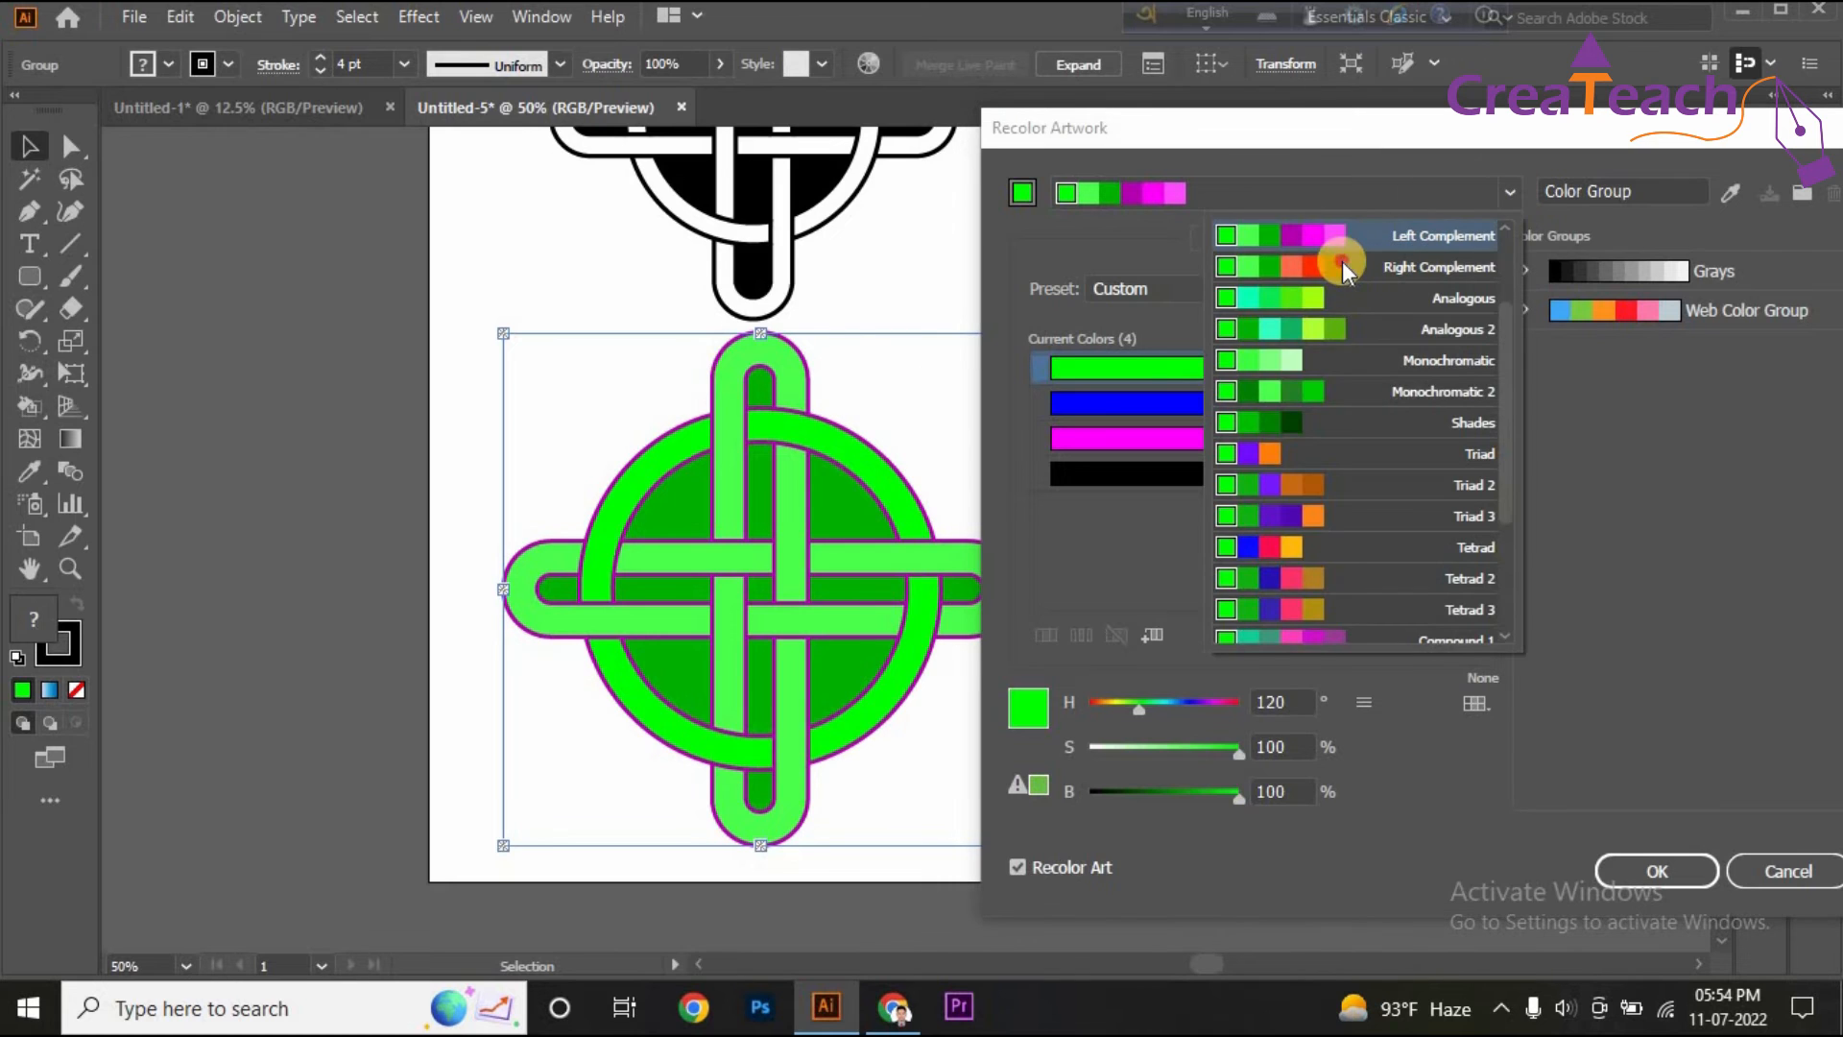
click(1342, 261)
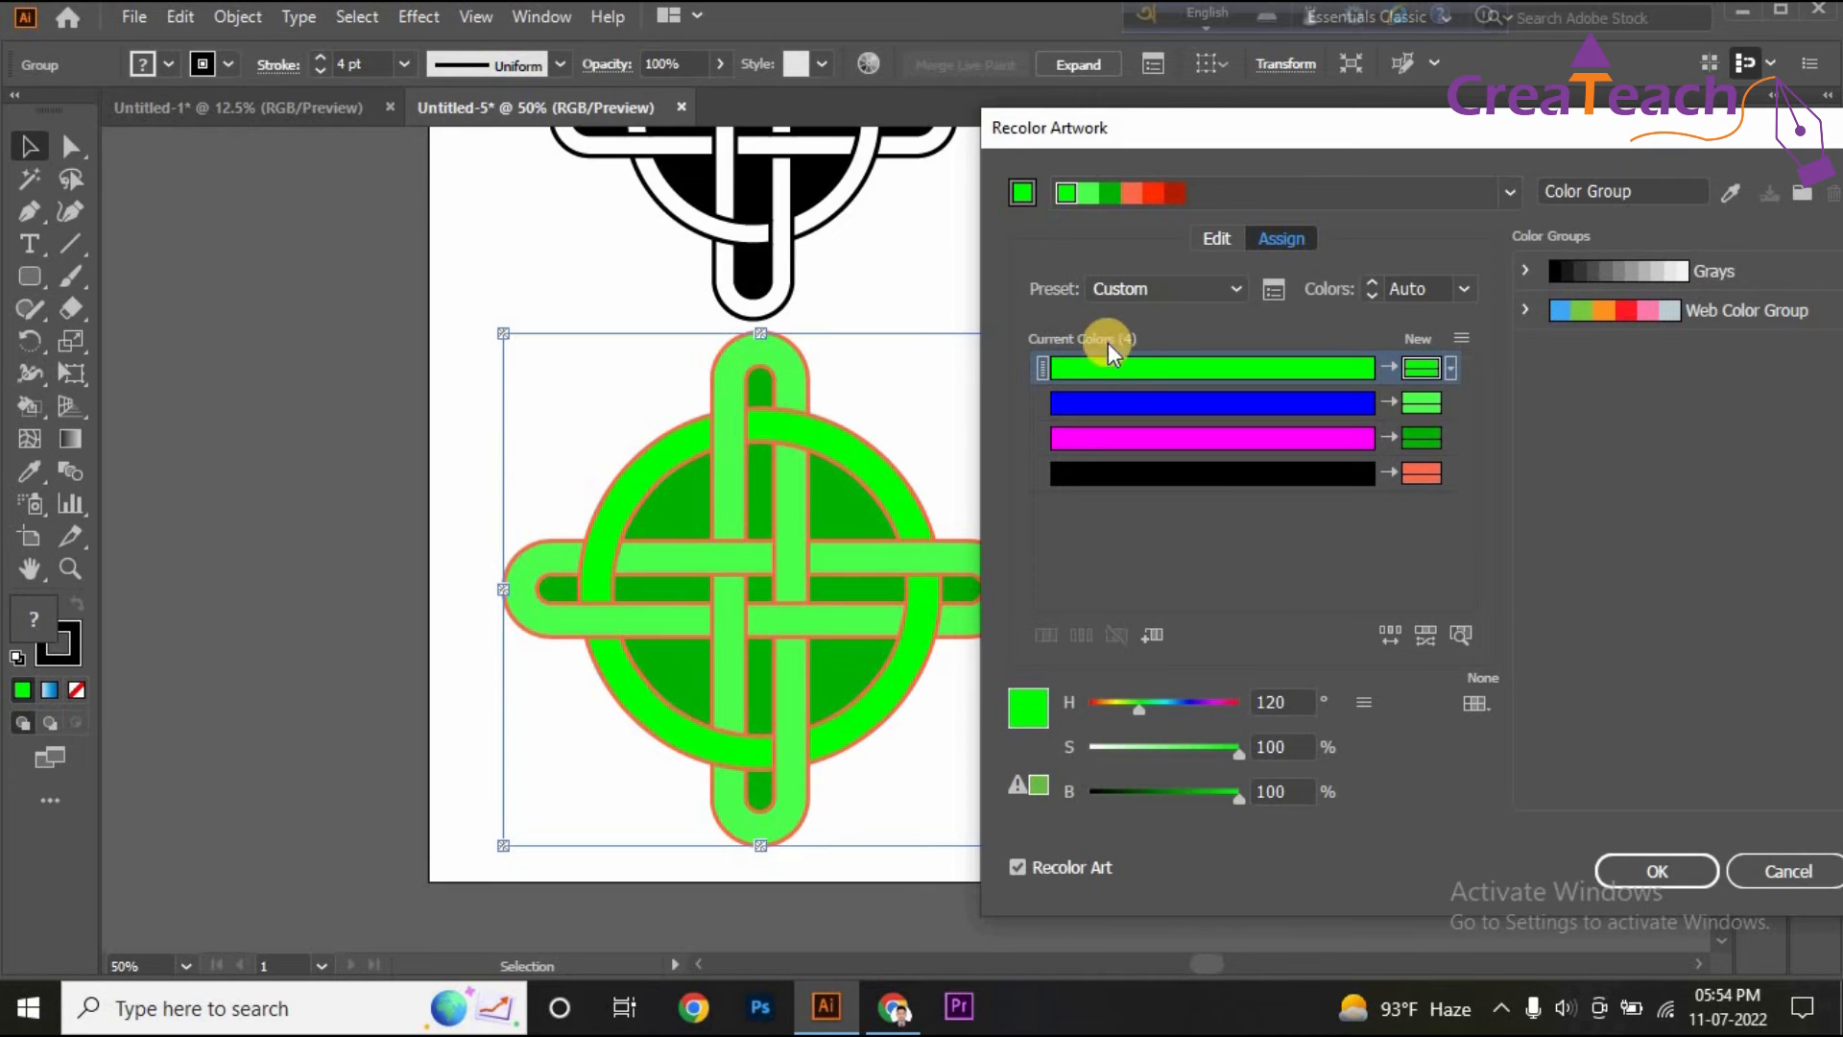
Edit the linked harmony colors on the color wheel, lightening the bands' green and rotating the whole set toward yellow-green, about 94° hue.
click(1224, 247)
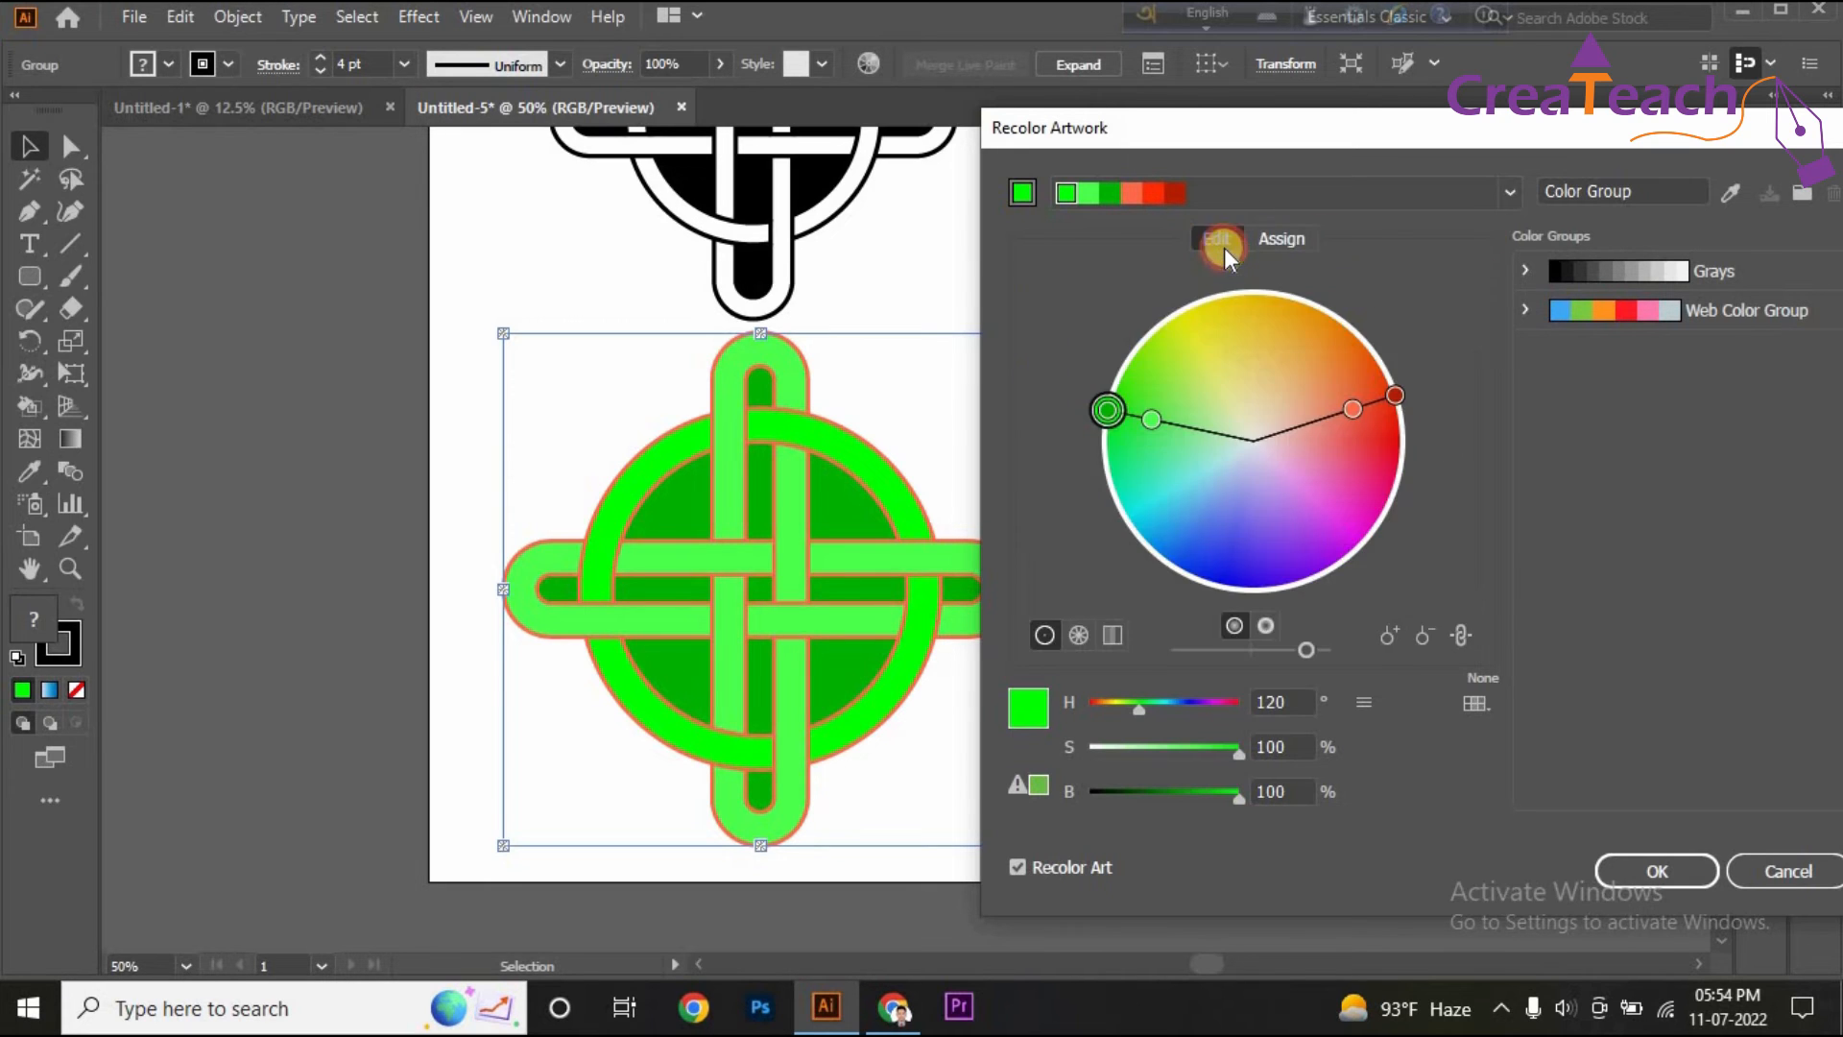
click(1148, 418)
mouse_move(1153, 446)
mouse_down()
mouse_move(1176, 470)
mouse_move(1170, 419)
mouse_up()
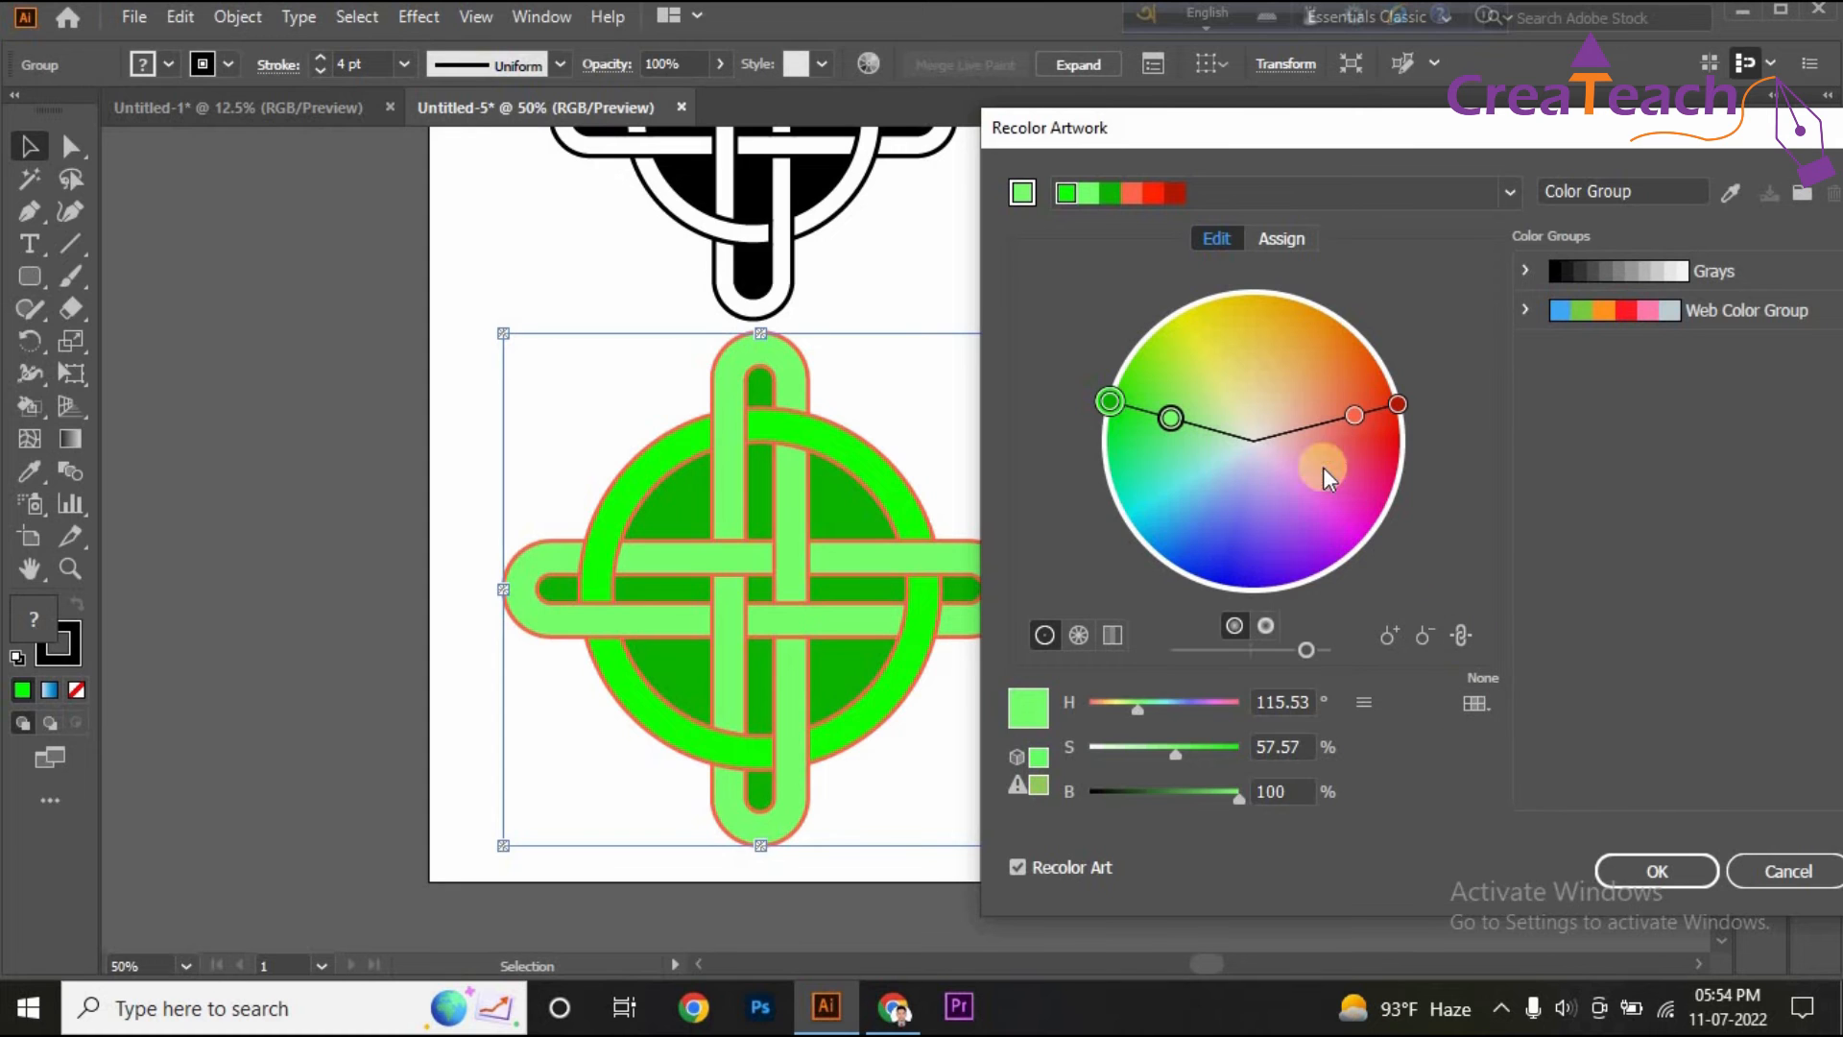
drag(1108, 440, 1301, 417)
mouse_move(1323, 565)
mouse_down()
mouse_move(1132, 475)
mouse_move(1119, 432)
mouse_move(1157, 384)
mouse_up()
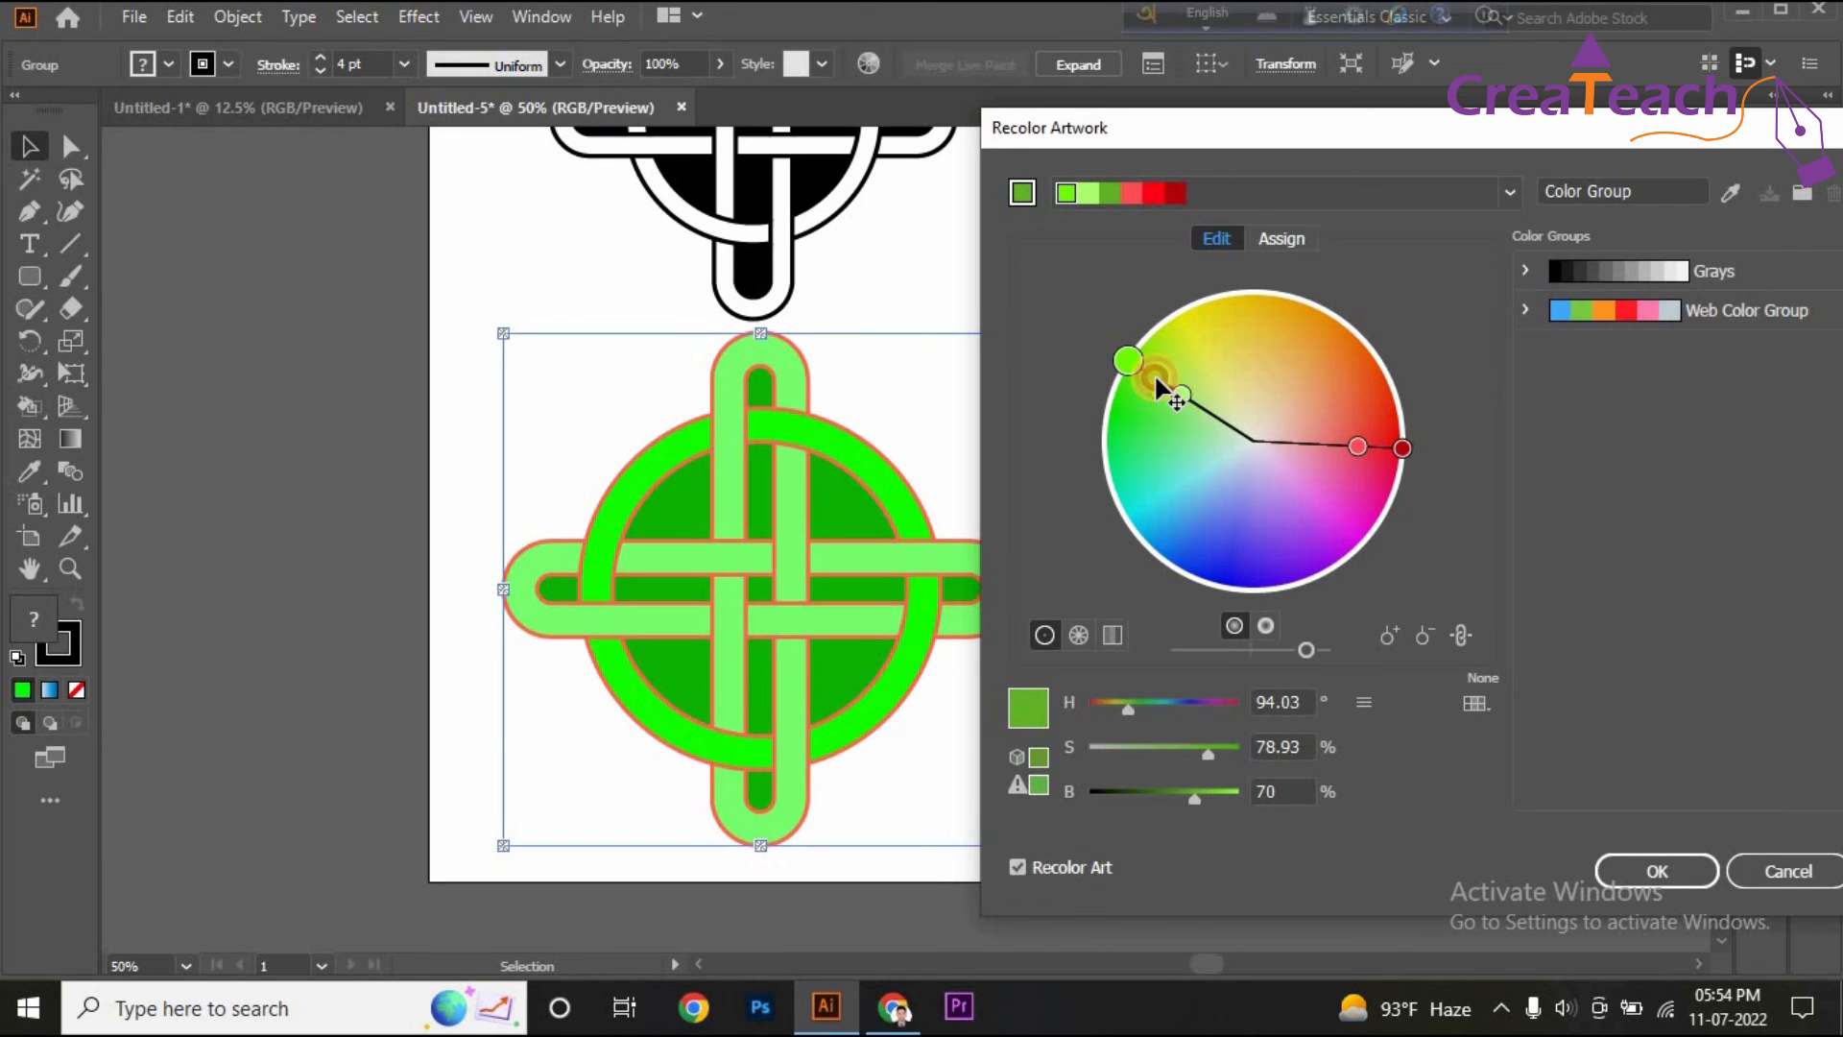
Unlink the harmony colors, then change the outline's red to orange and the dark red to purple, about 294° hue.
click(1460, 637)
click(1358, 444)
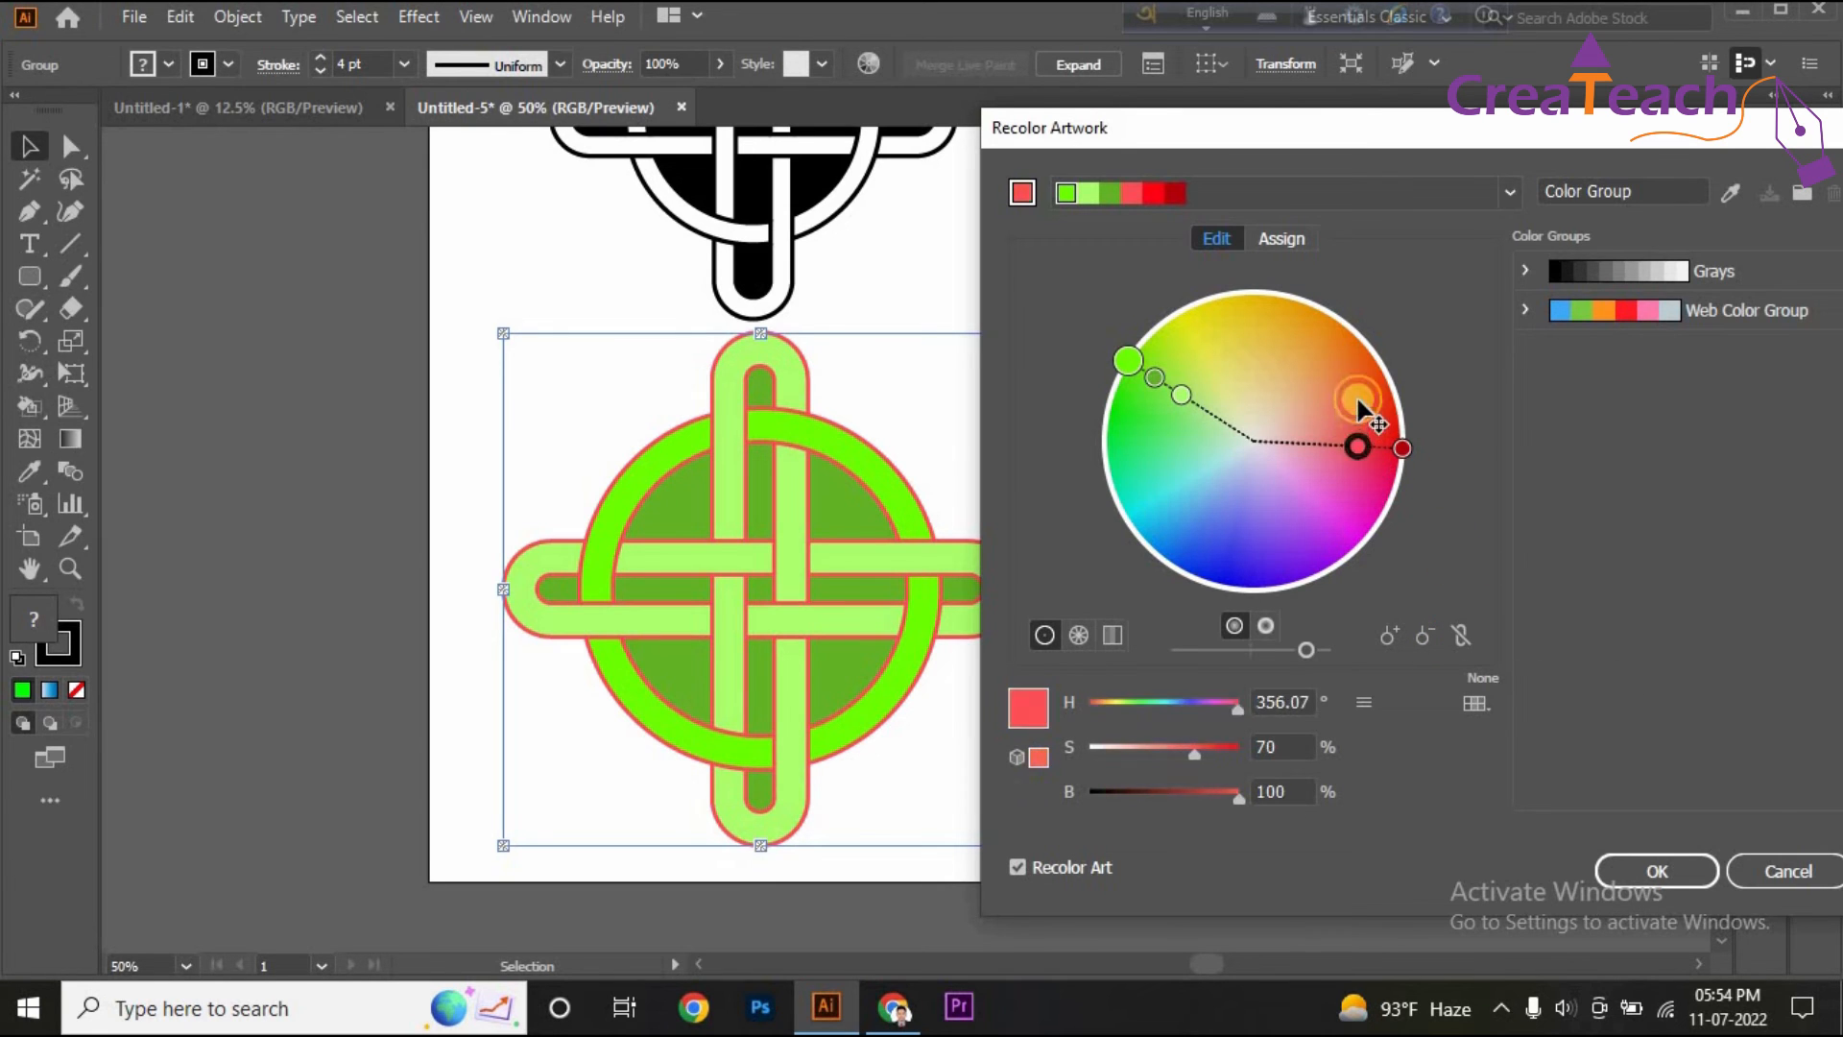
mouse_move(1358, 405)
mouse_down()
mouse_move(1408, 452)
mouse_move(1335, 528)
mouse_up()
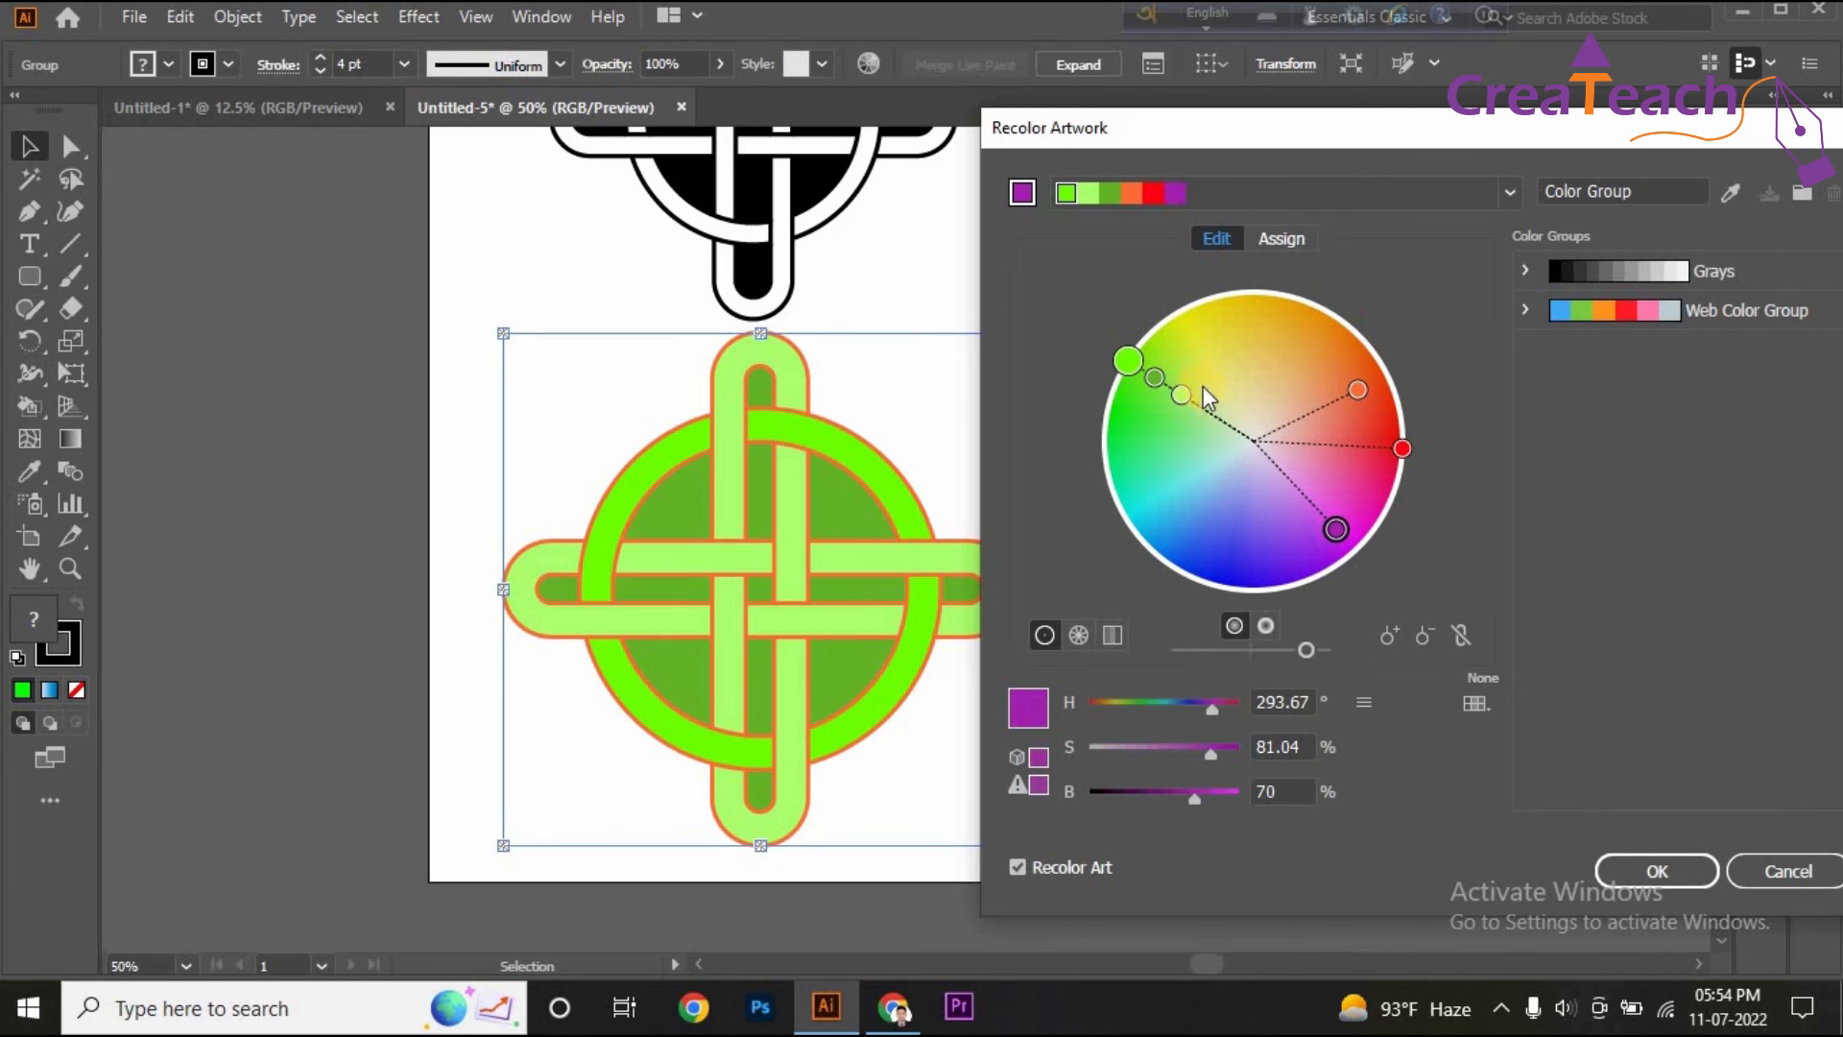
Recolor the knot's inner areas blue at about 229° hue, the crossed bands golden yellow, and the ring yellow-green at about 97° hue.
drag(1153, 376, 1151, 474)
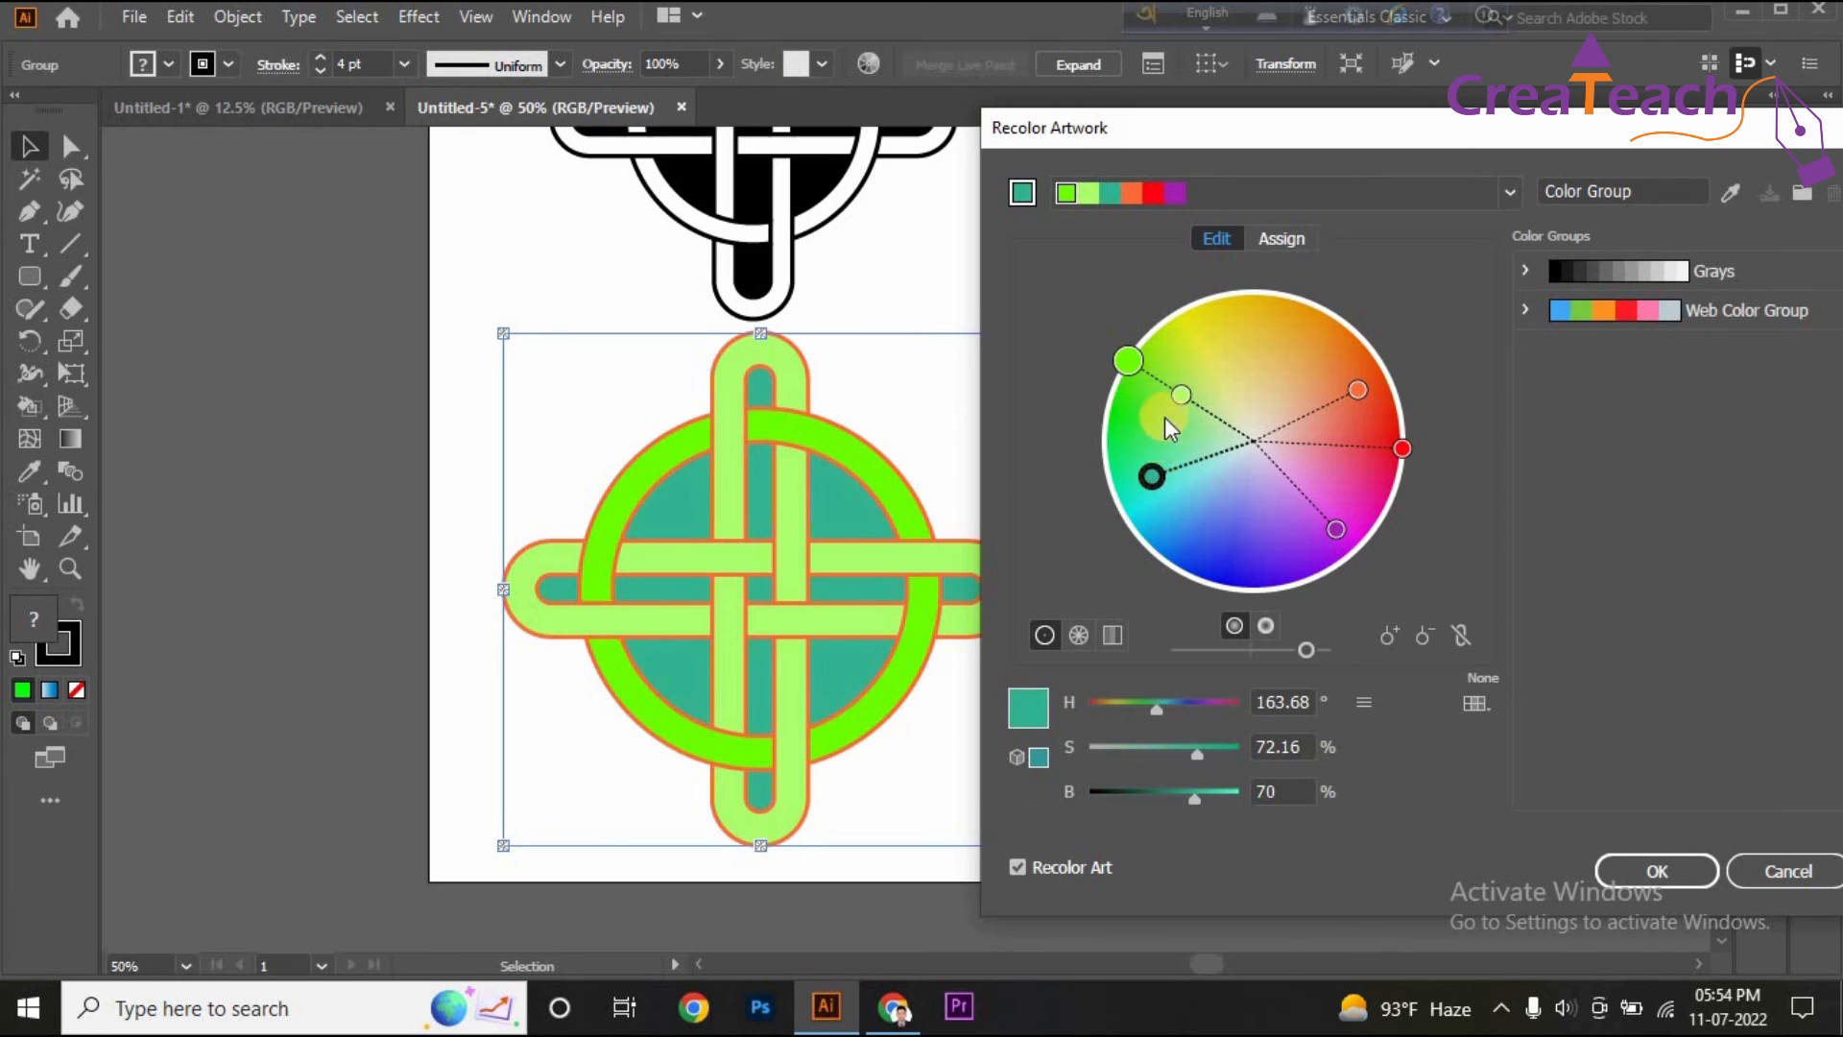
mouse_move(1183, 393)
mouse_down()
mouse_move(1215, 370)
mouse_move(1127, 424)
mouse_move(1161, 549)
mouse_move(1200, 555)
mouse_up()
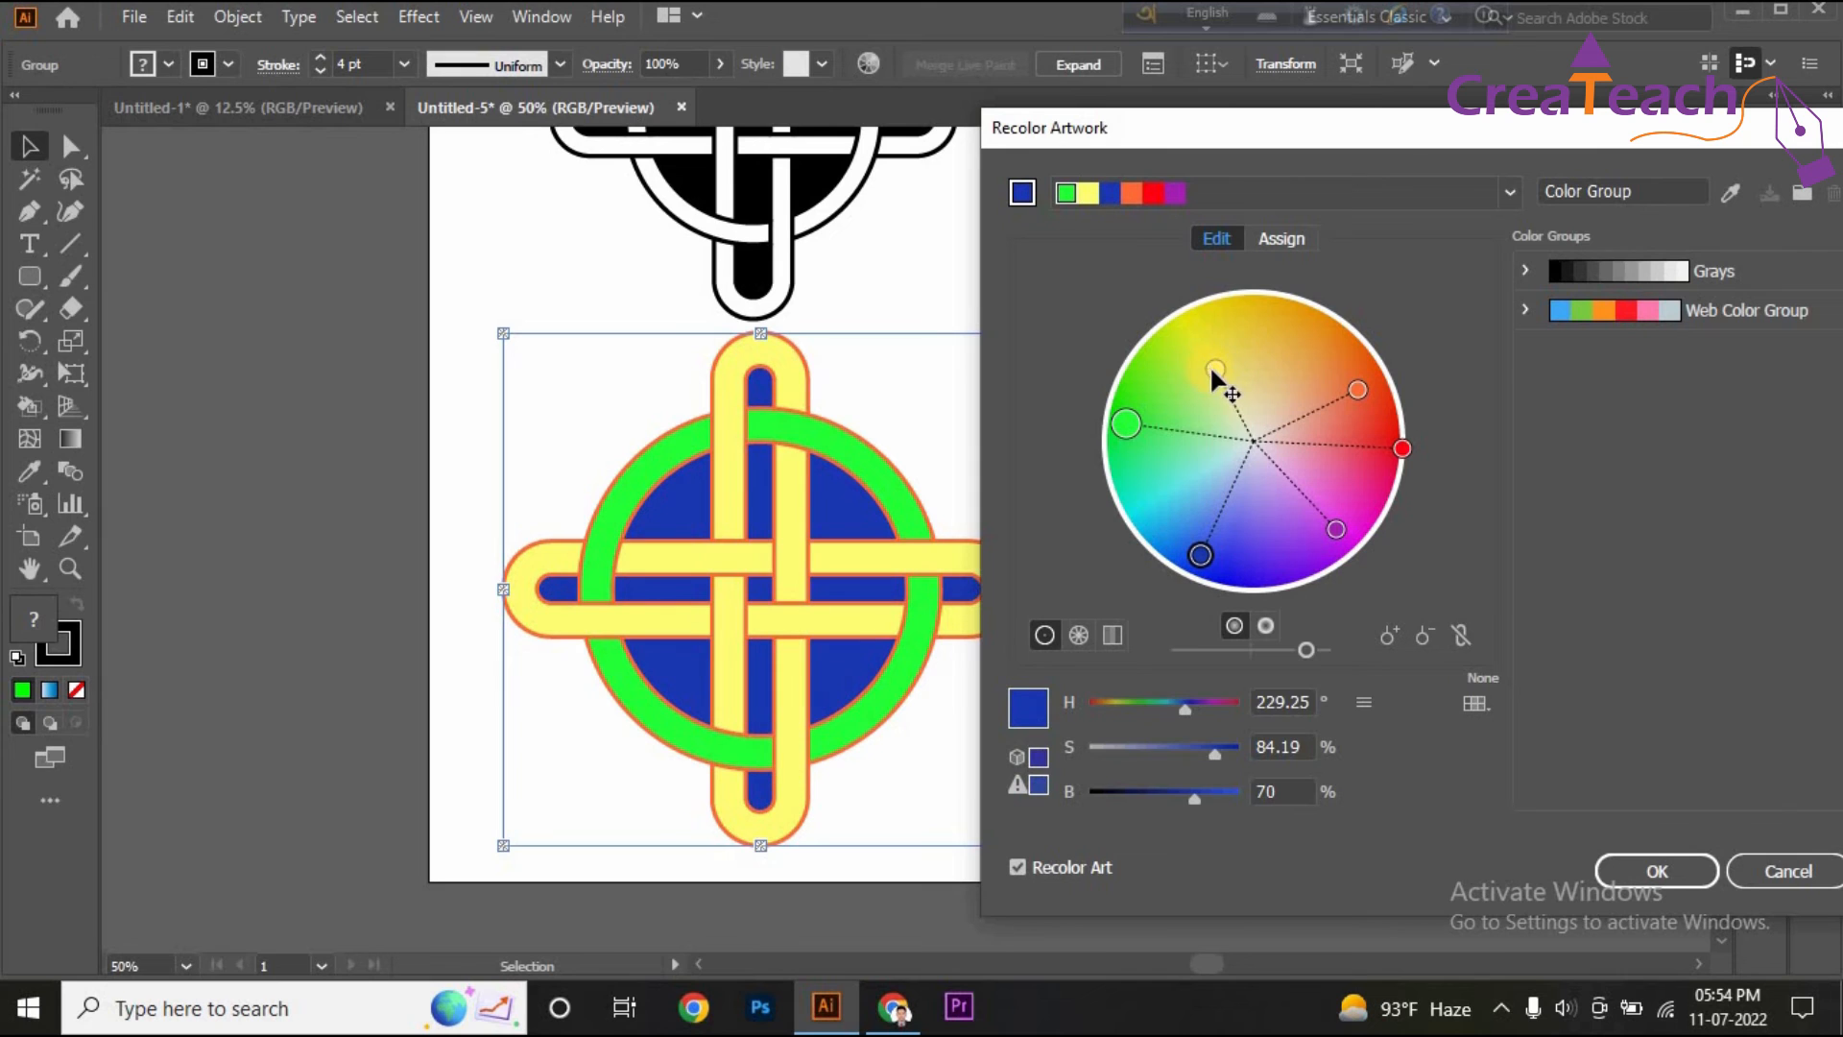
mouse_move(1213, 368)
mouse_down()
mouse_move(1226, 293)
mouse_move(1275, 323)
mouse_up()
drag(1125, 423, 1134, 367)
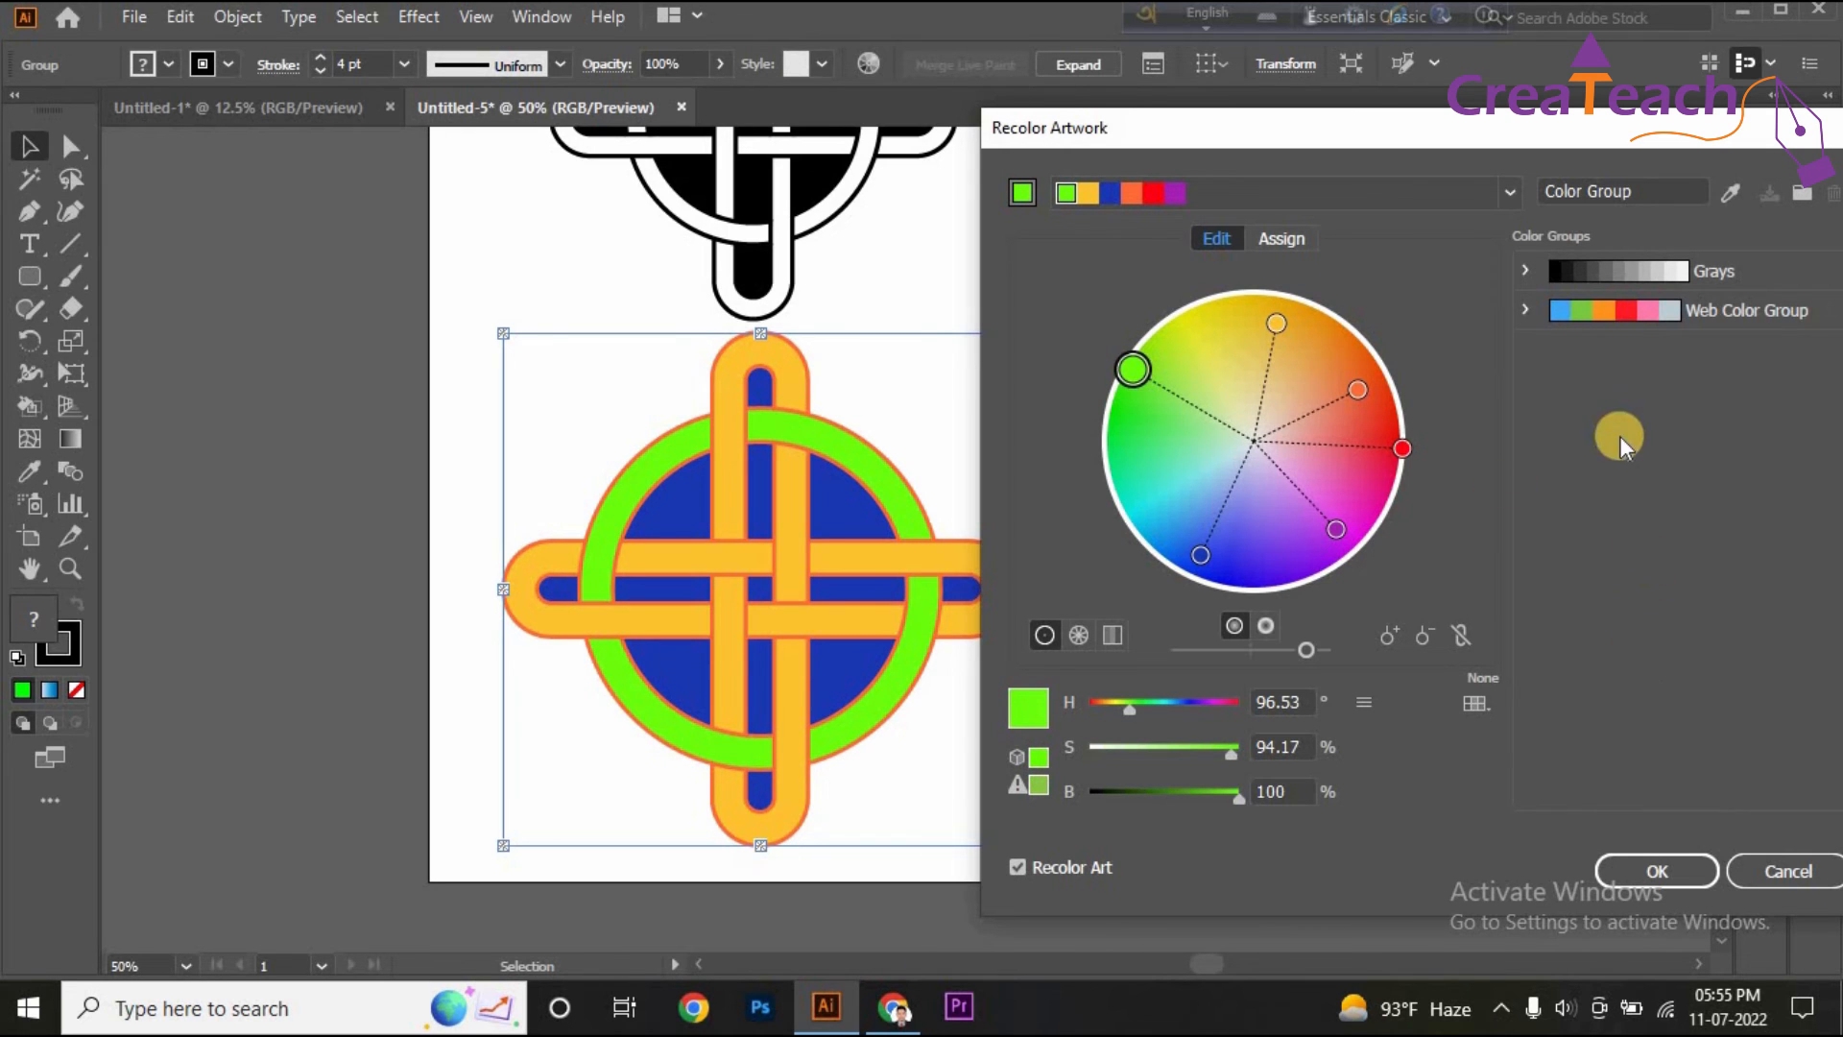
Shift the ring to a cooler green at about 131° hue and the crossed bands' golden yellow to about 89% saturation.
mouse_move(1552, 135)
mouse_down()
mouse_move(1377, 140)
mouse_move(1524, 139)
mouse_up()
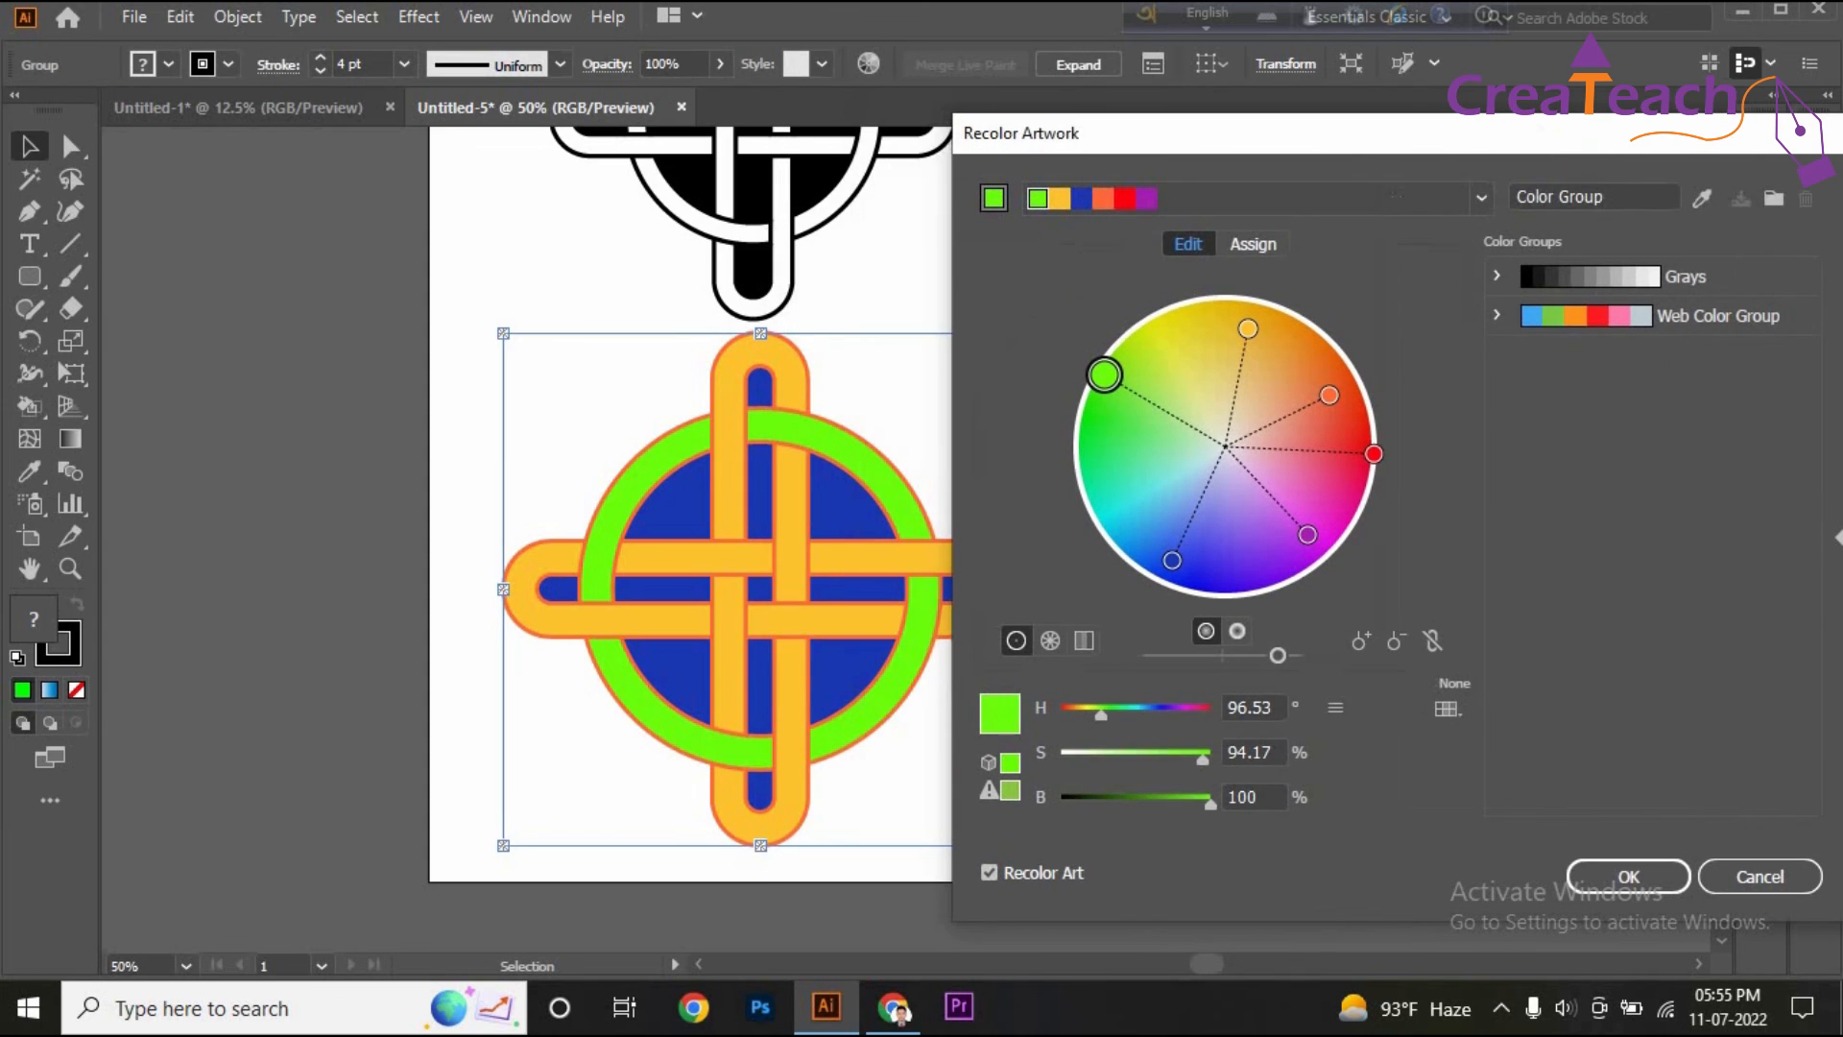
click(1104, 384)
drag(1088, 397, 1085, 435)
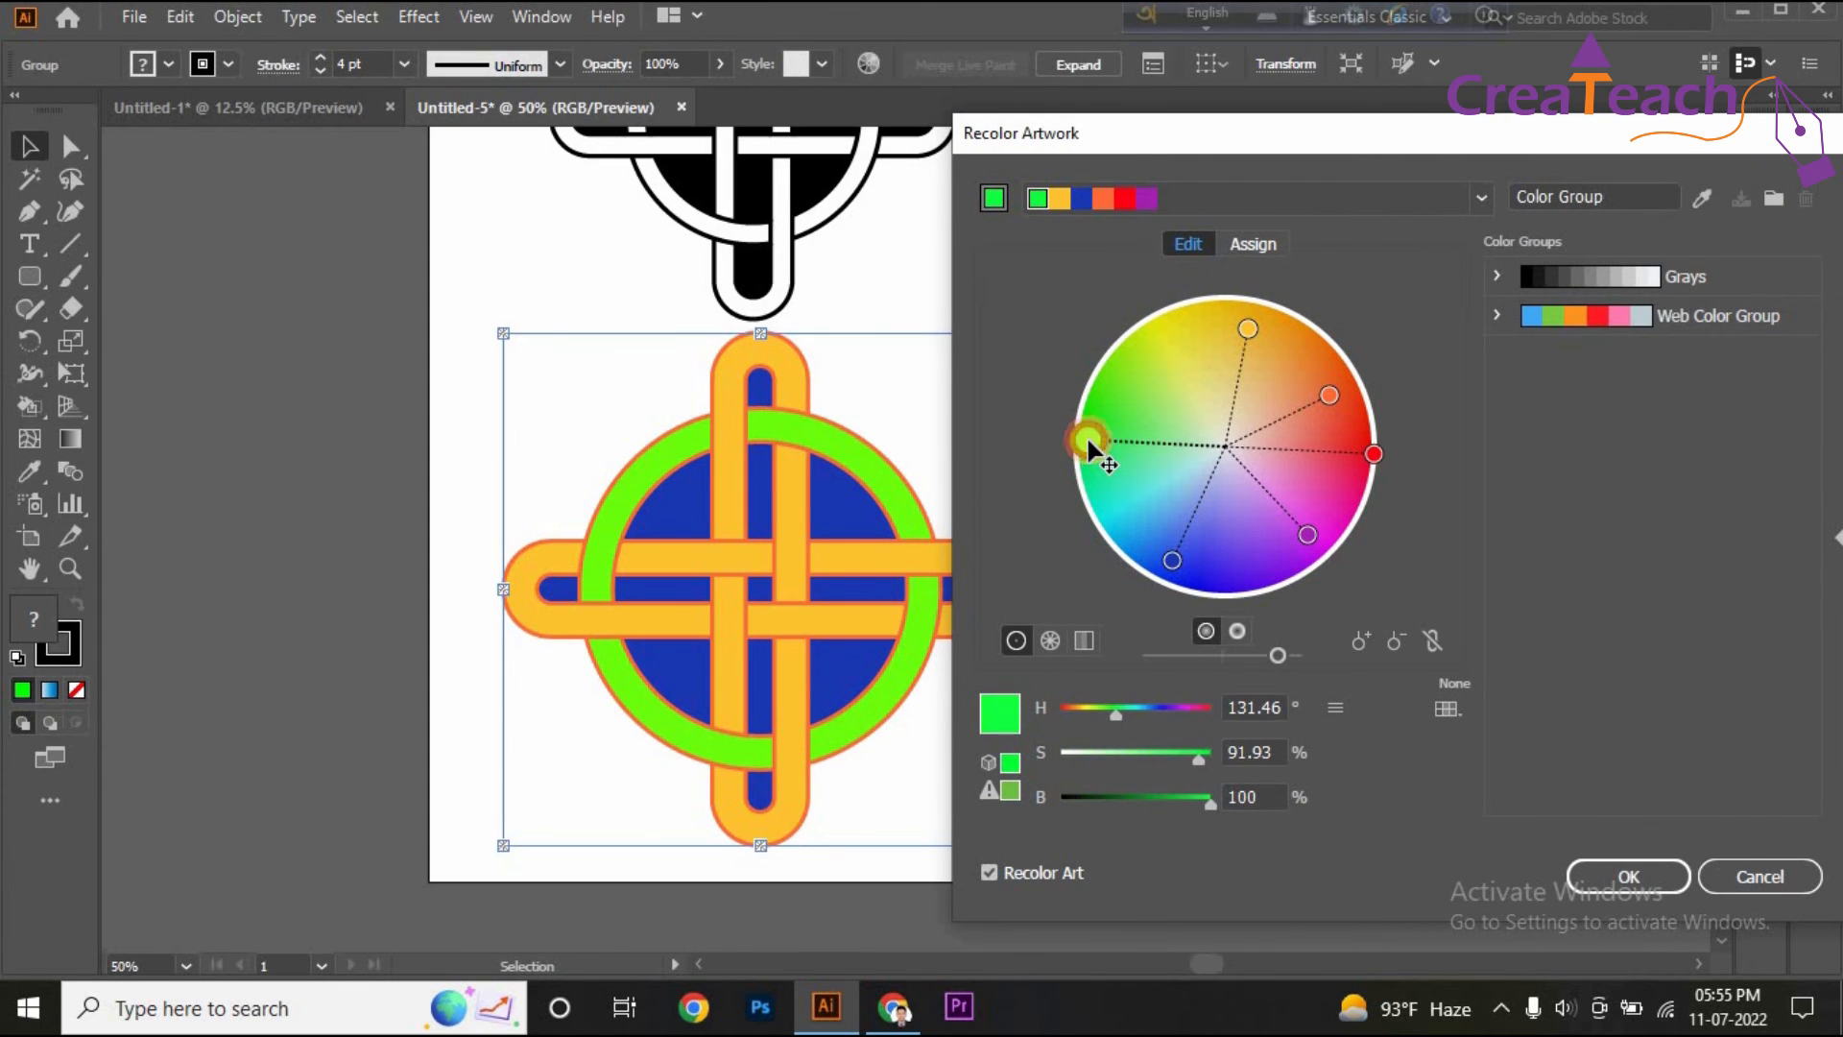
drag(1252, 331, 1255, 319)
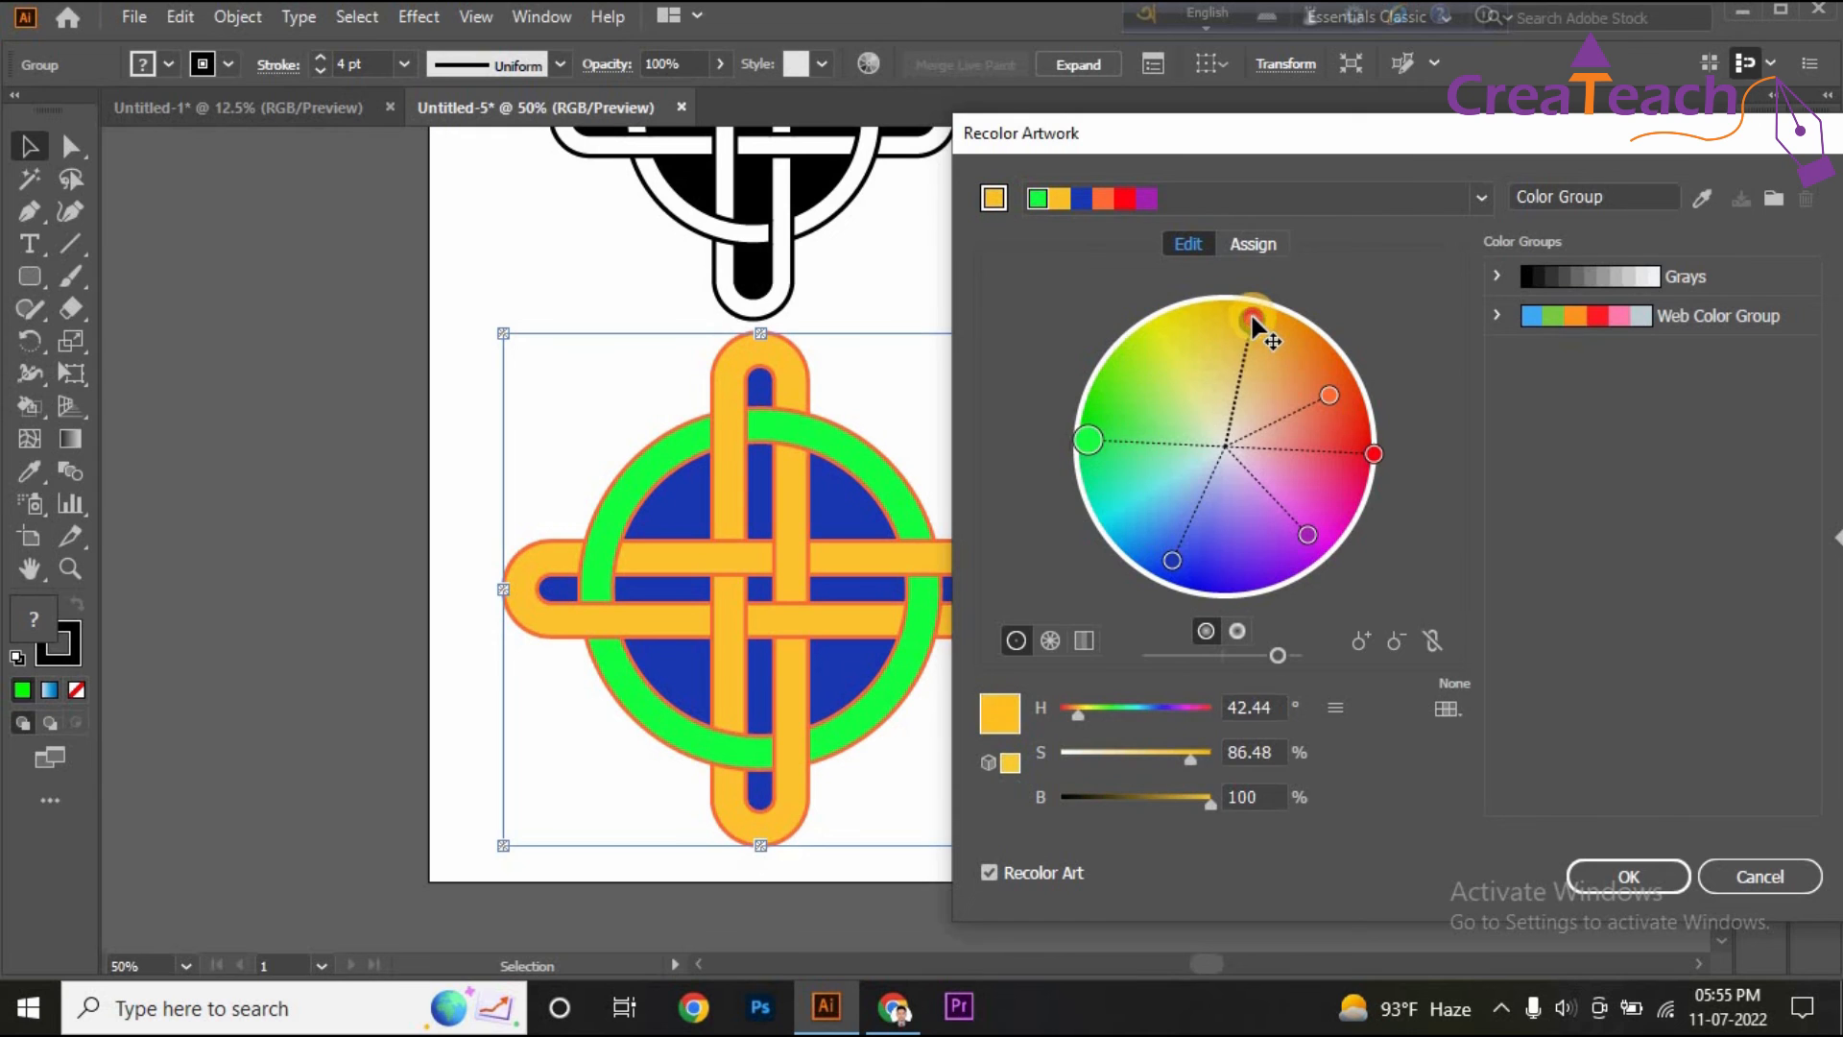
Save the knot's current colors as a new color group.
click(1780, 200)
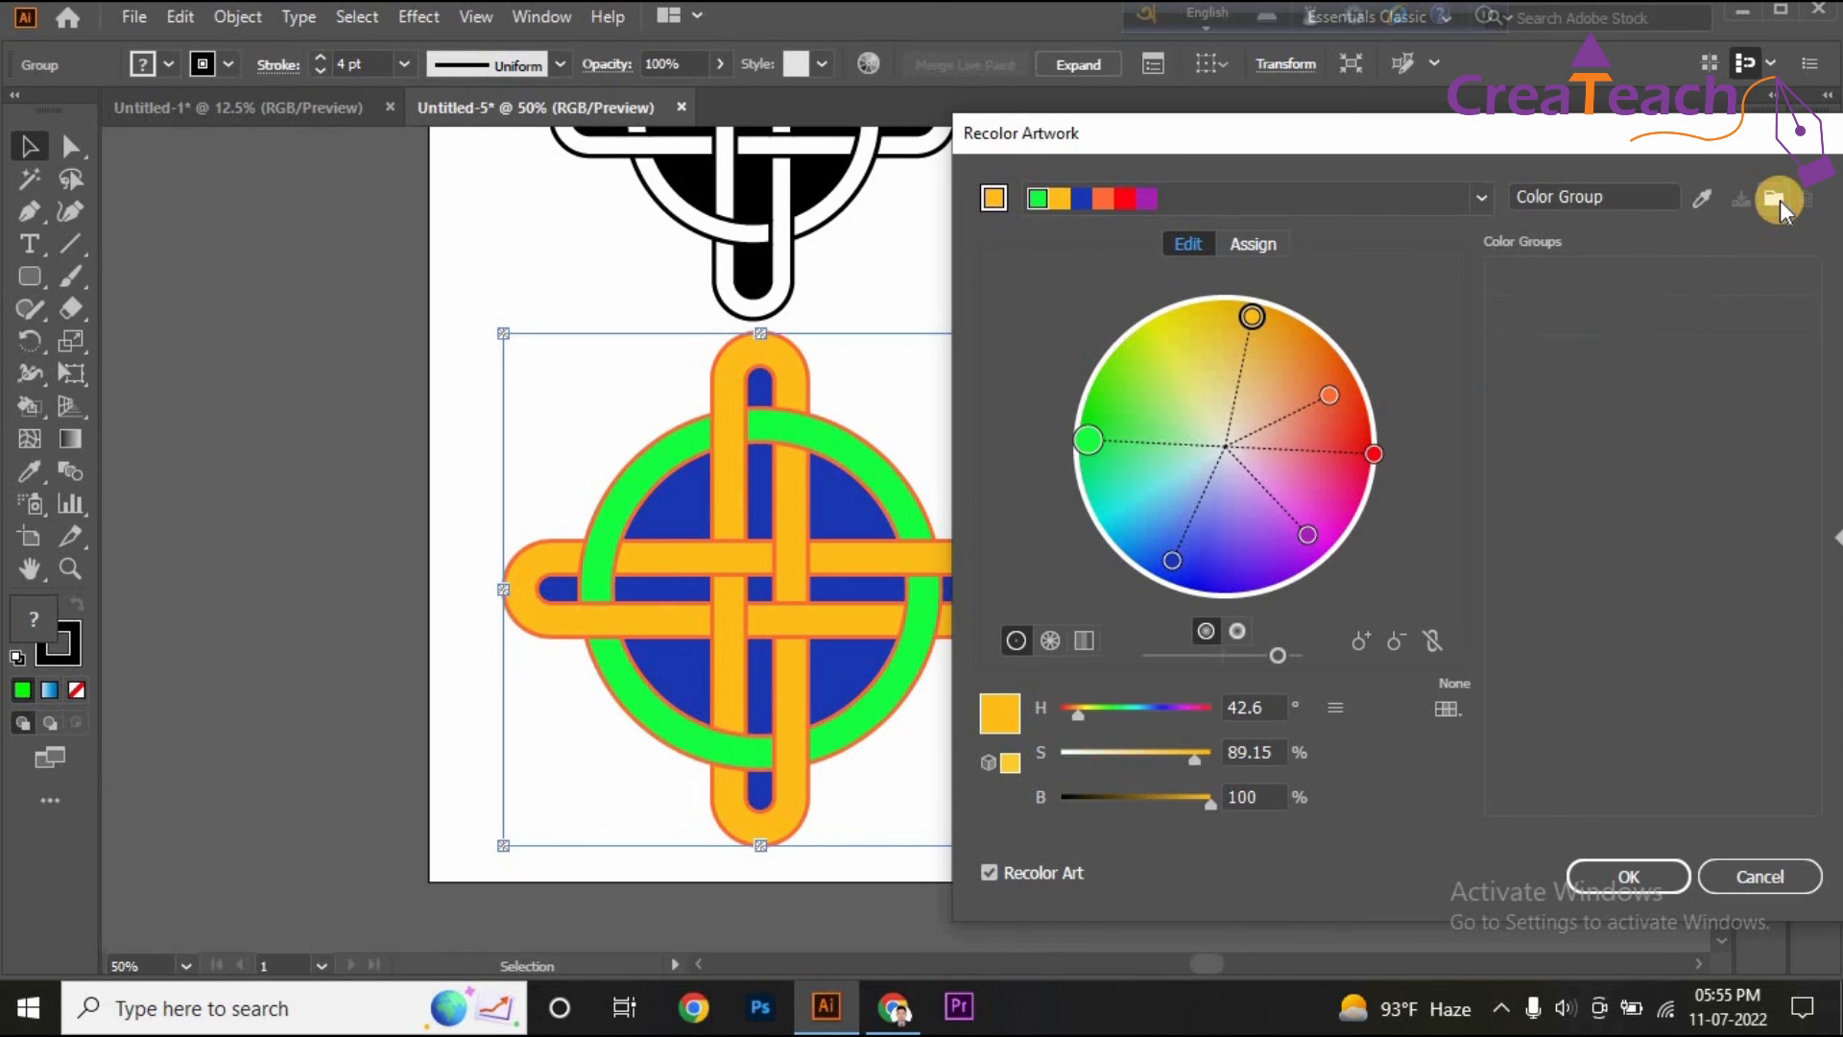
click(1576, 360)
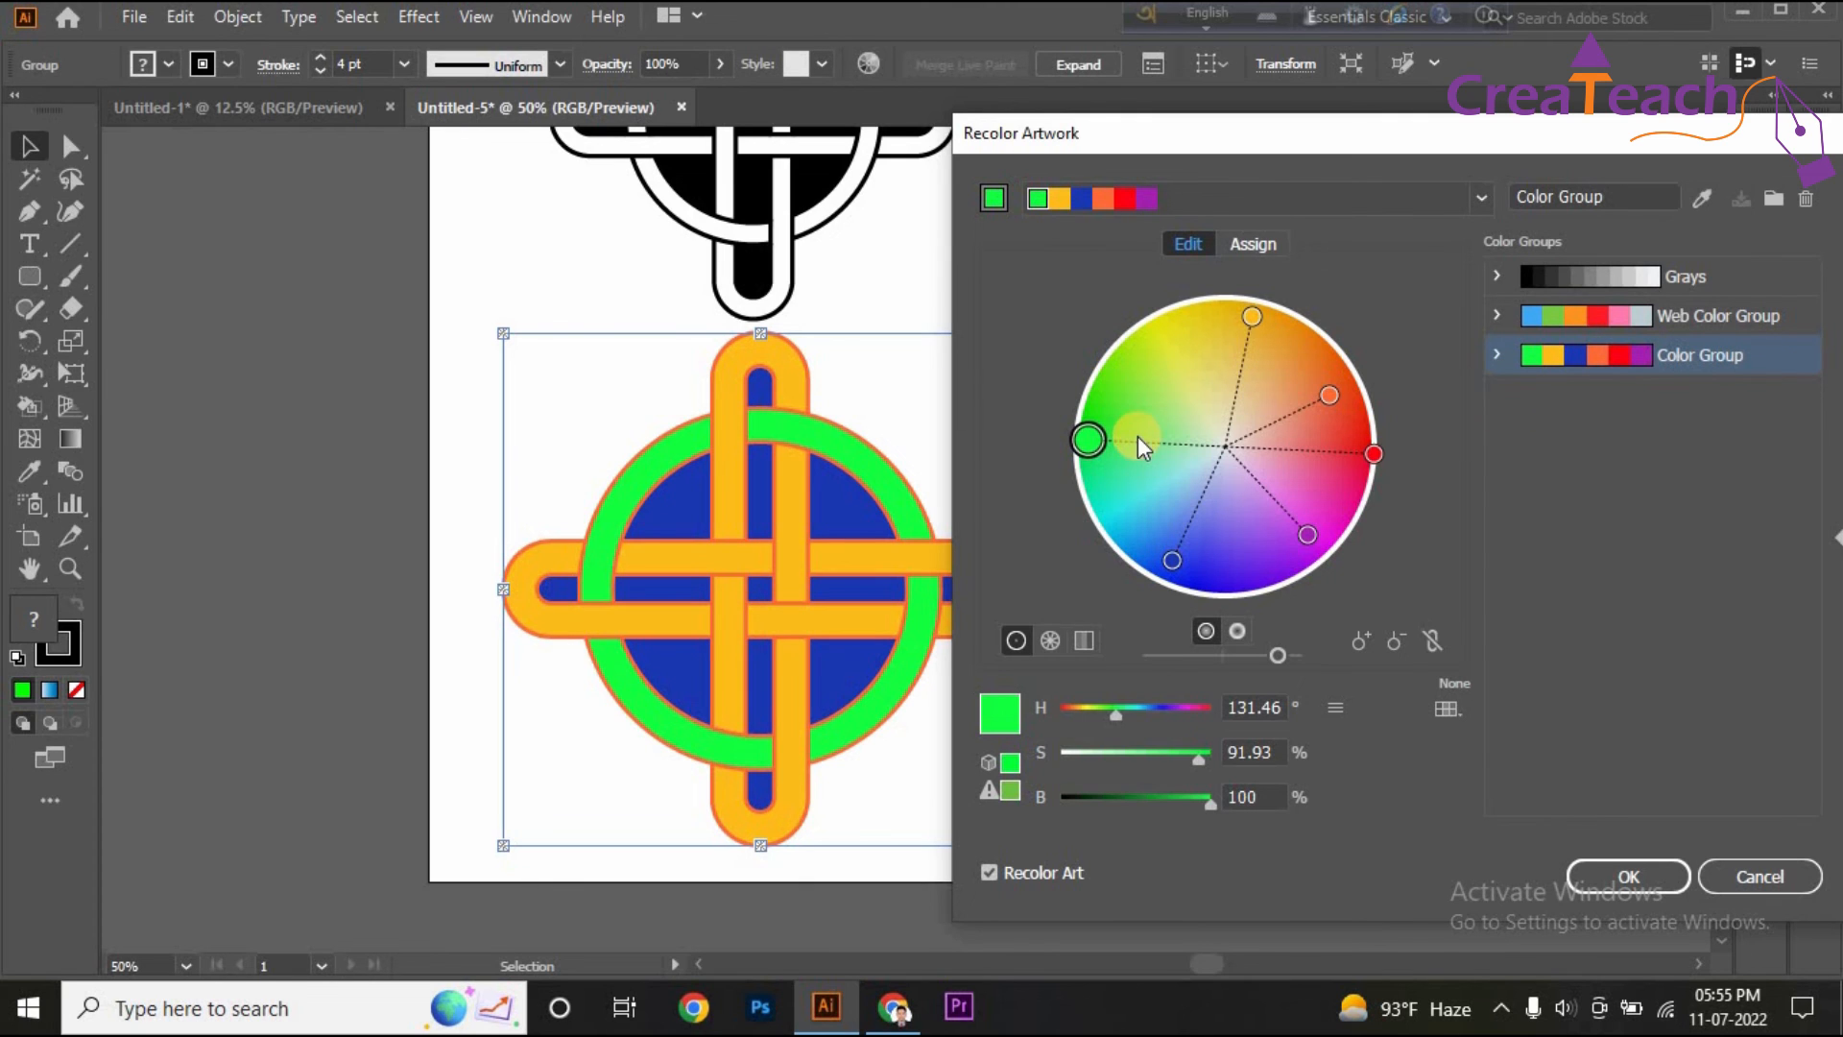
Raise the golden yellow's saturation to about 94%, then apply the recoloring and save the changes to the swatch group.
click(1248, 307)
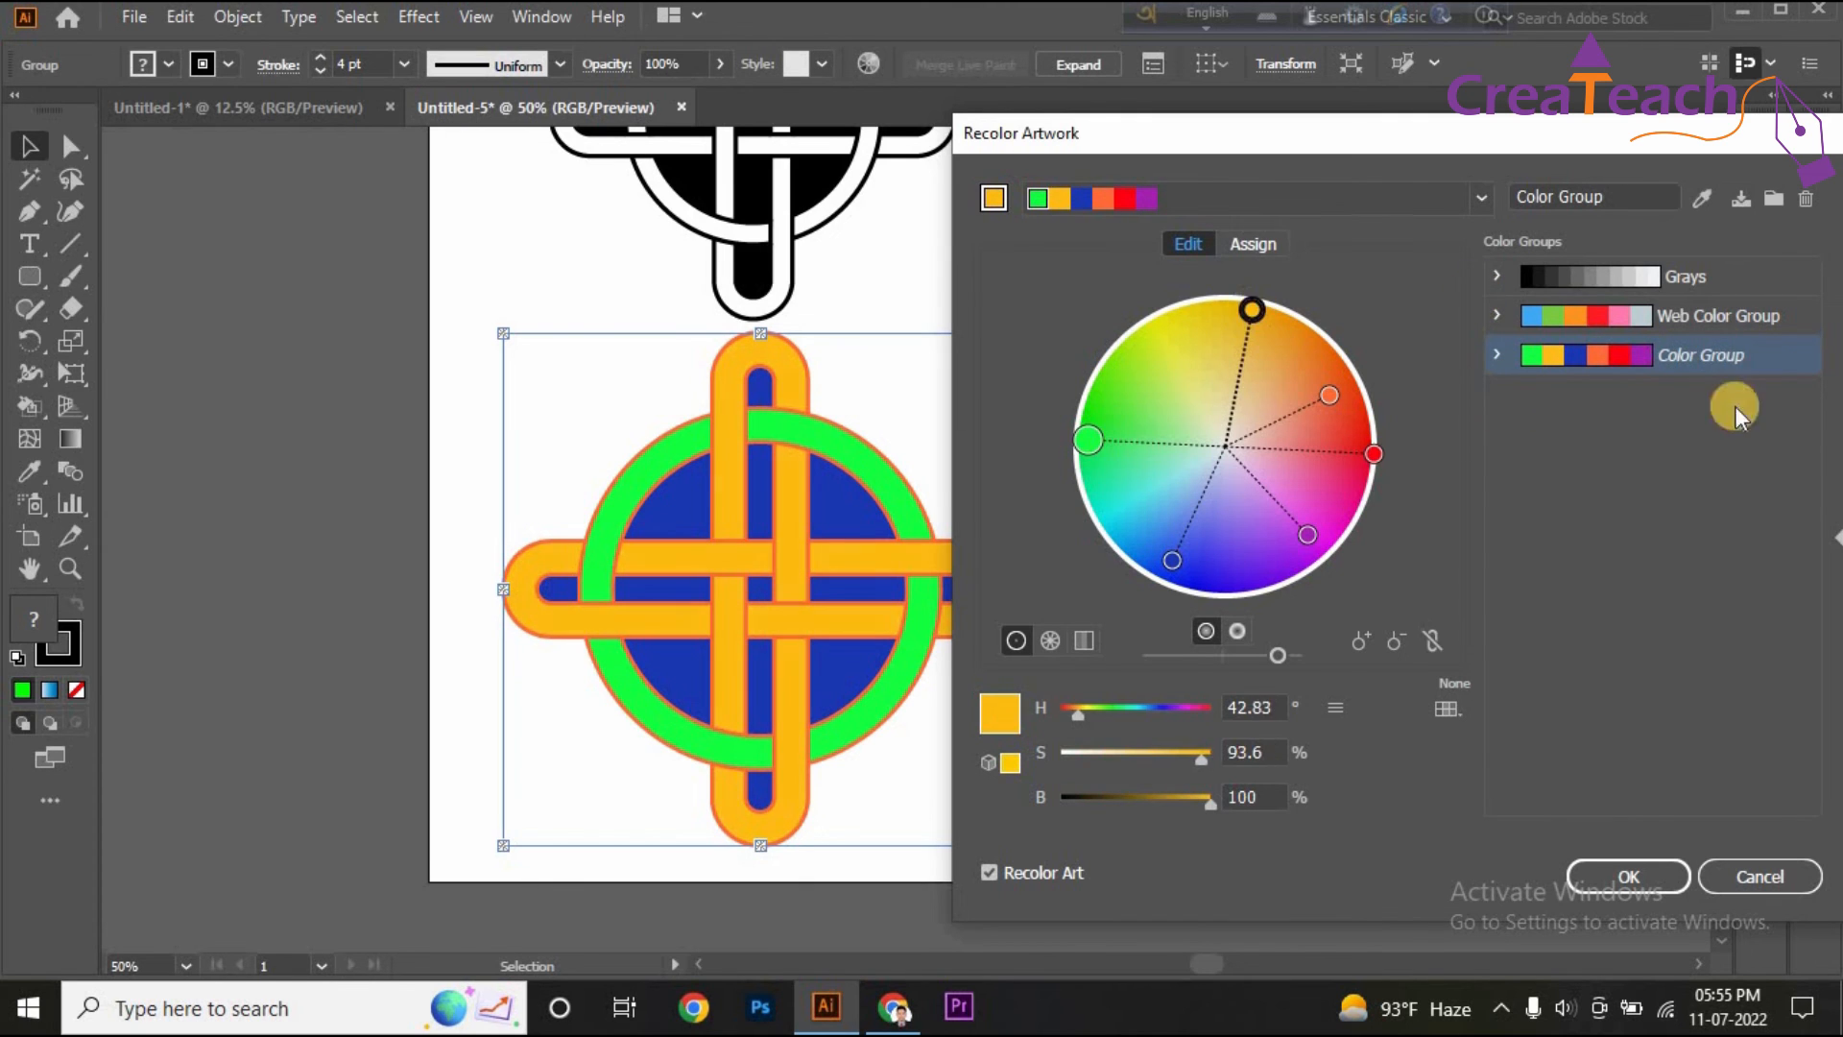
click(1638, 354)
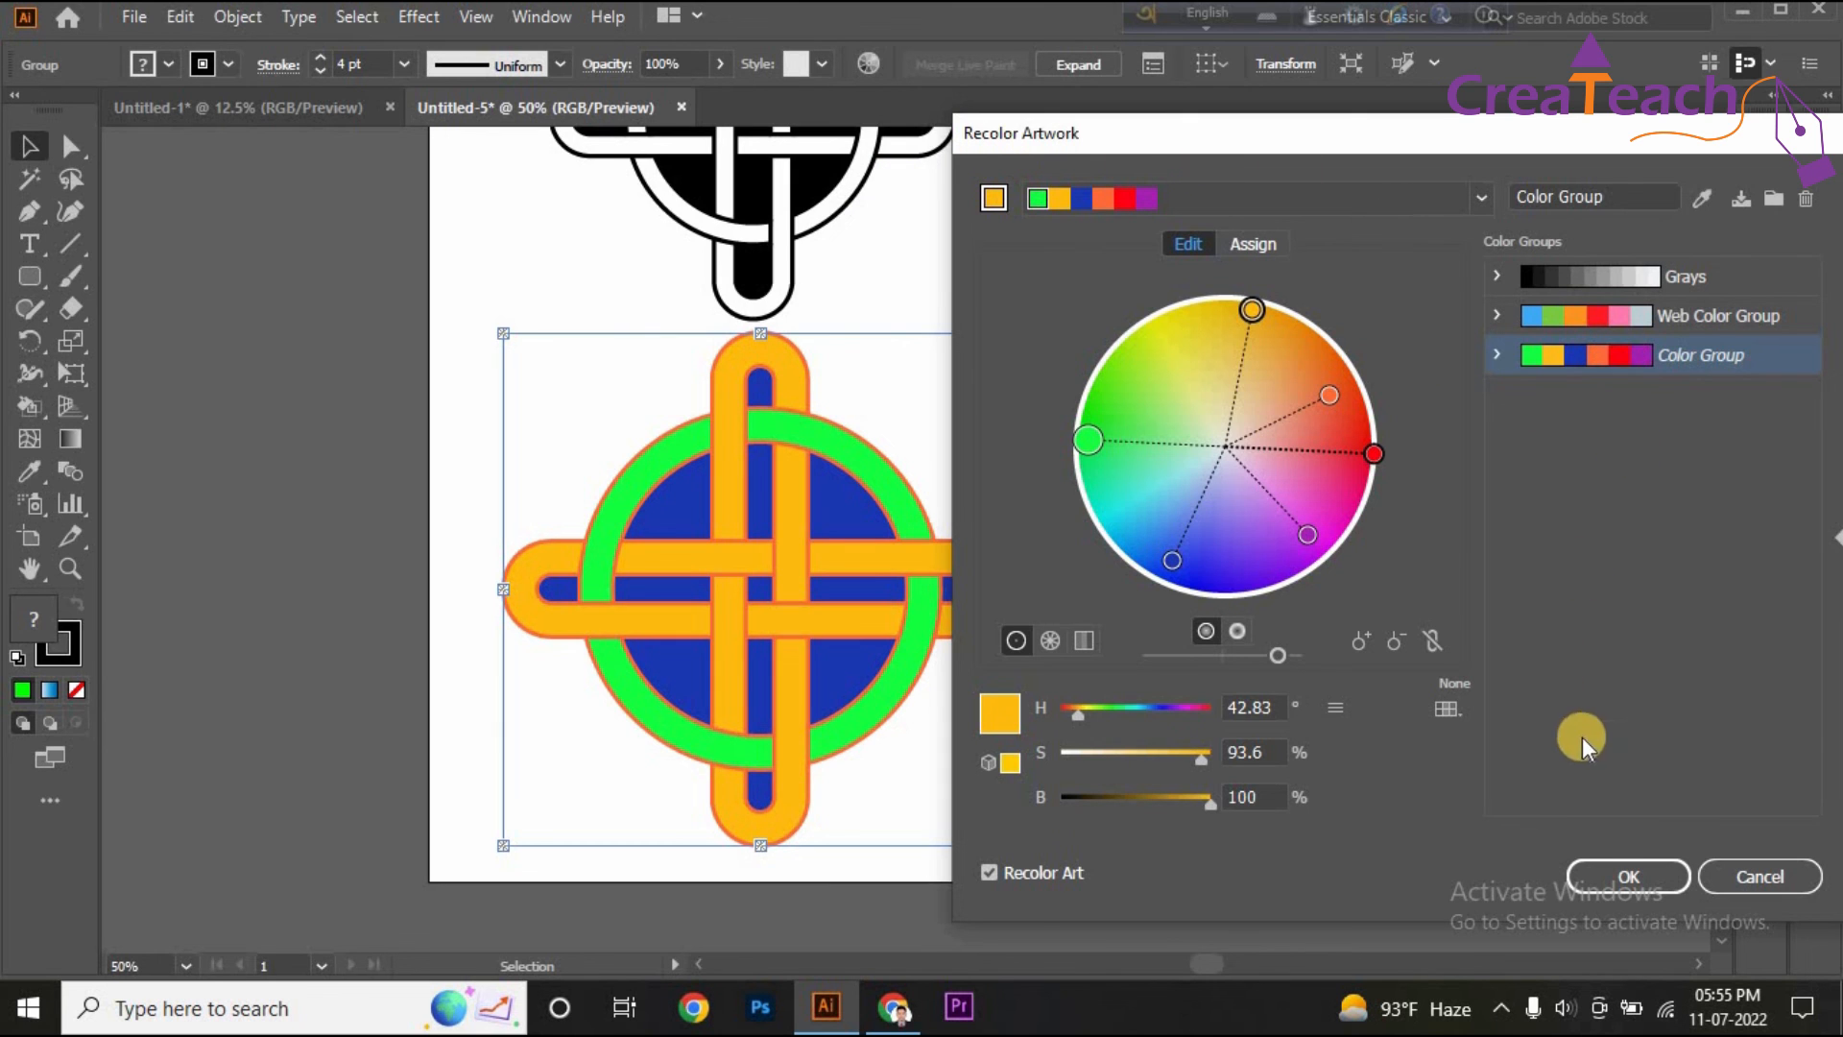
click(1628, 879)
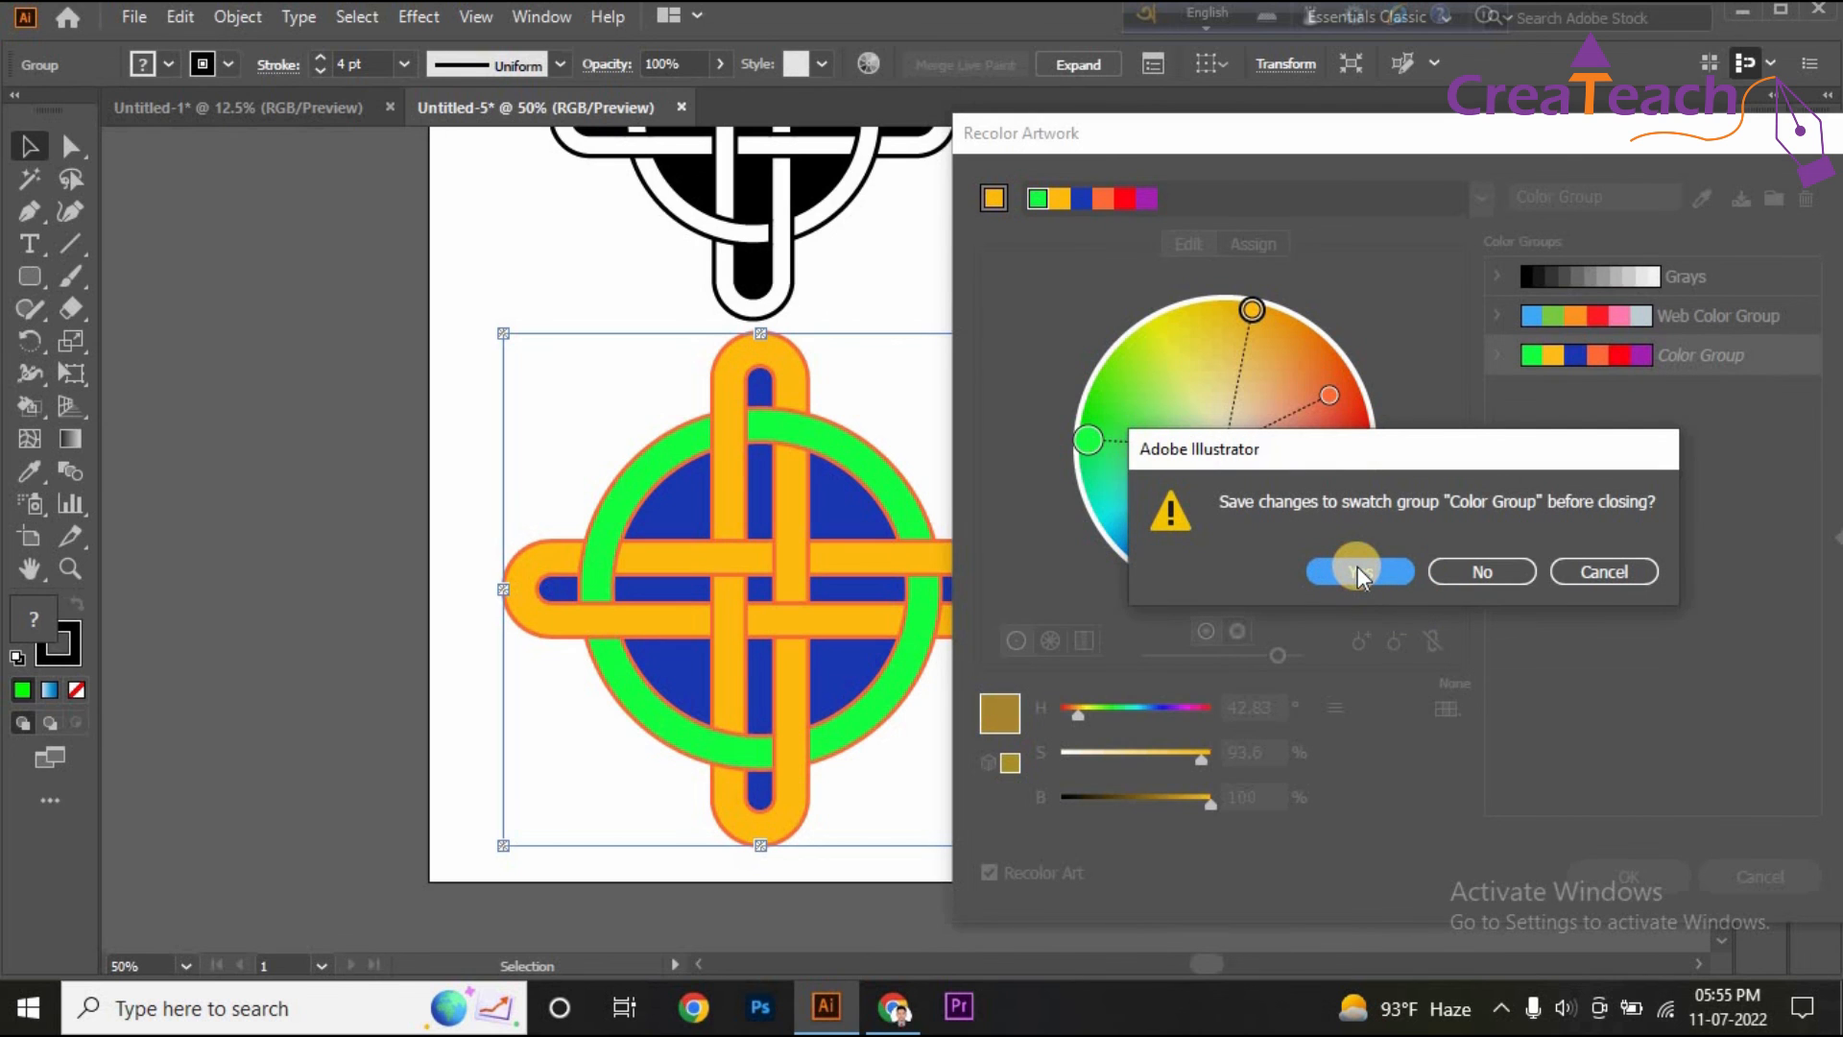
click(1358, 570)
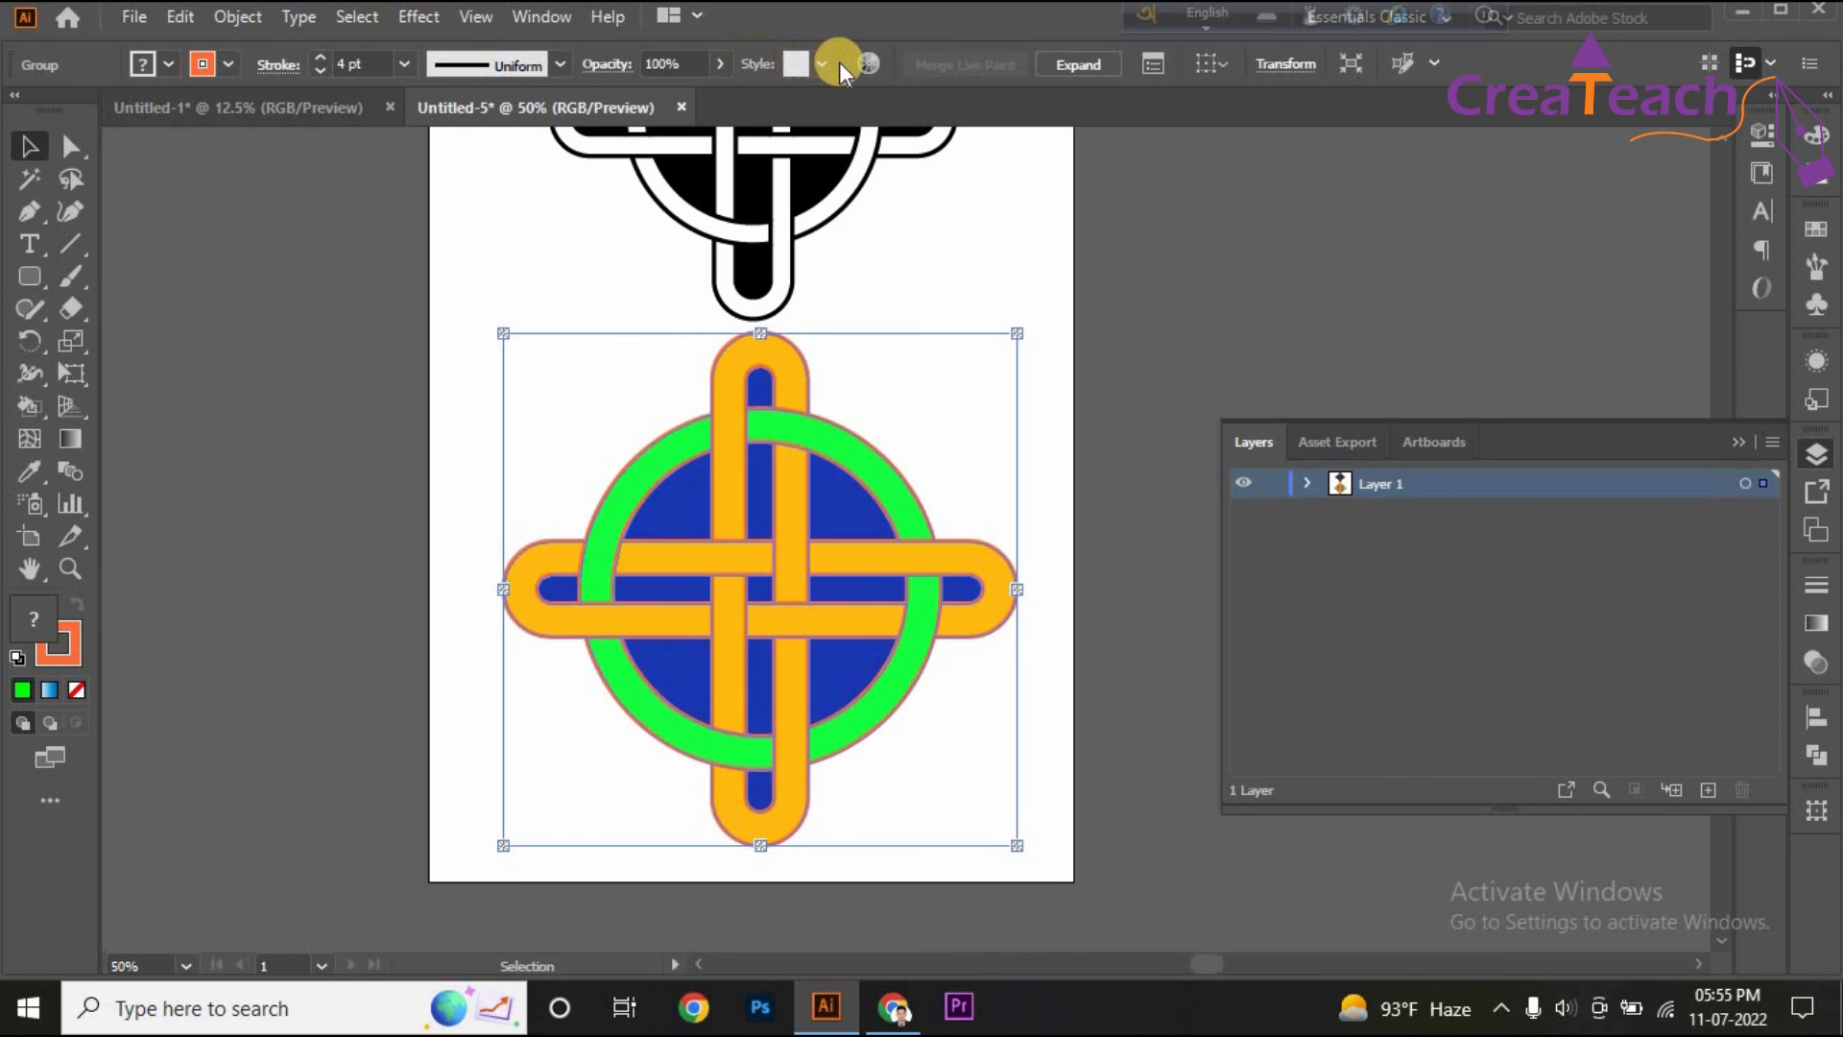
Reopen Recolor Artwork for the knot and try the saved Color Group 1 and the Web Color Group on it.
click(866, 64)
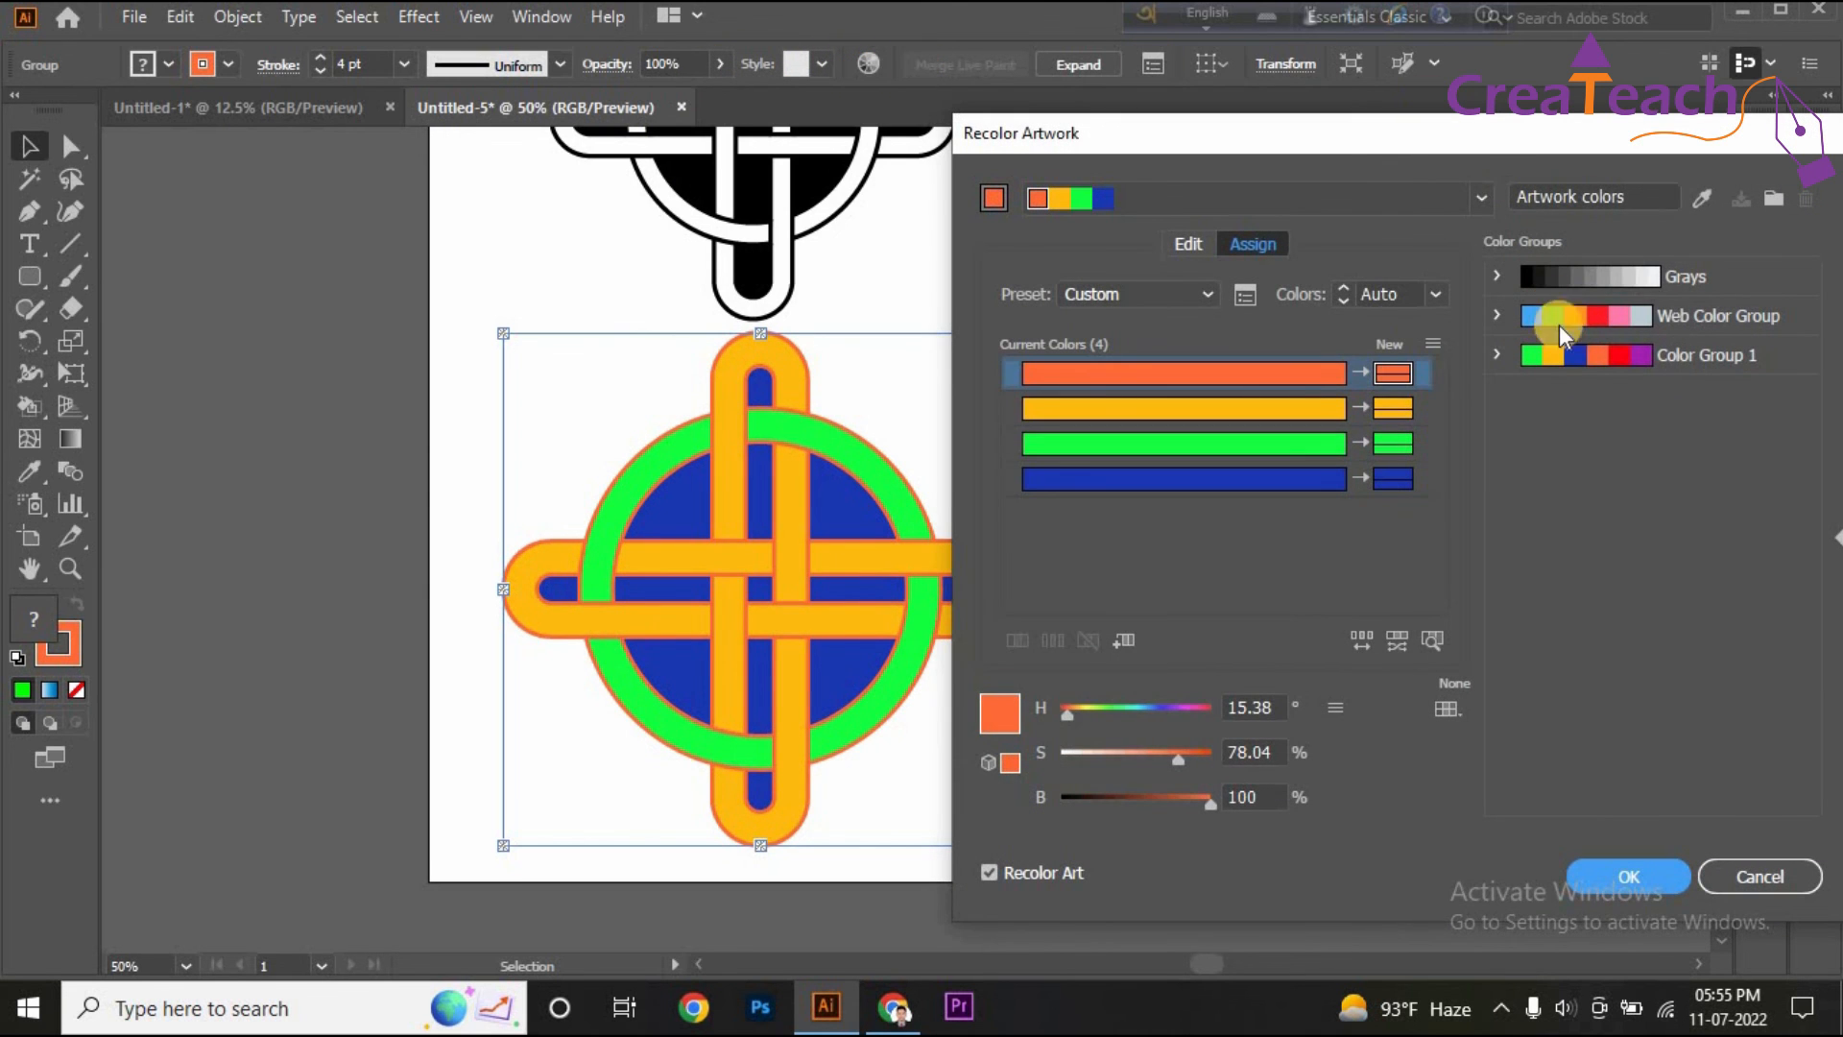
click(1571, 357)
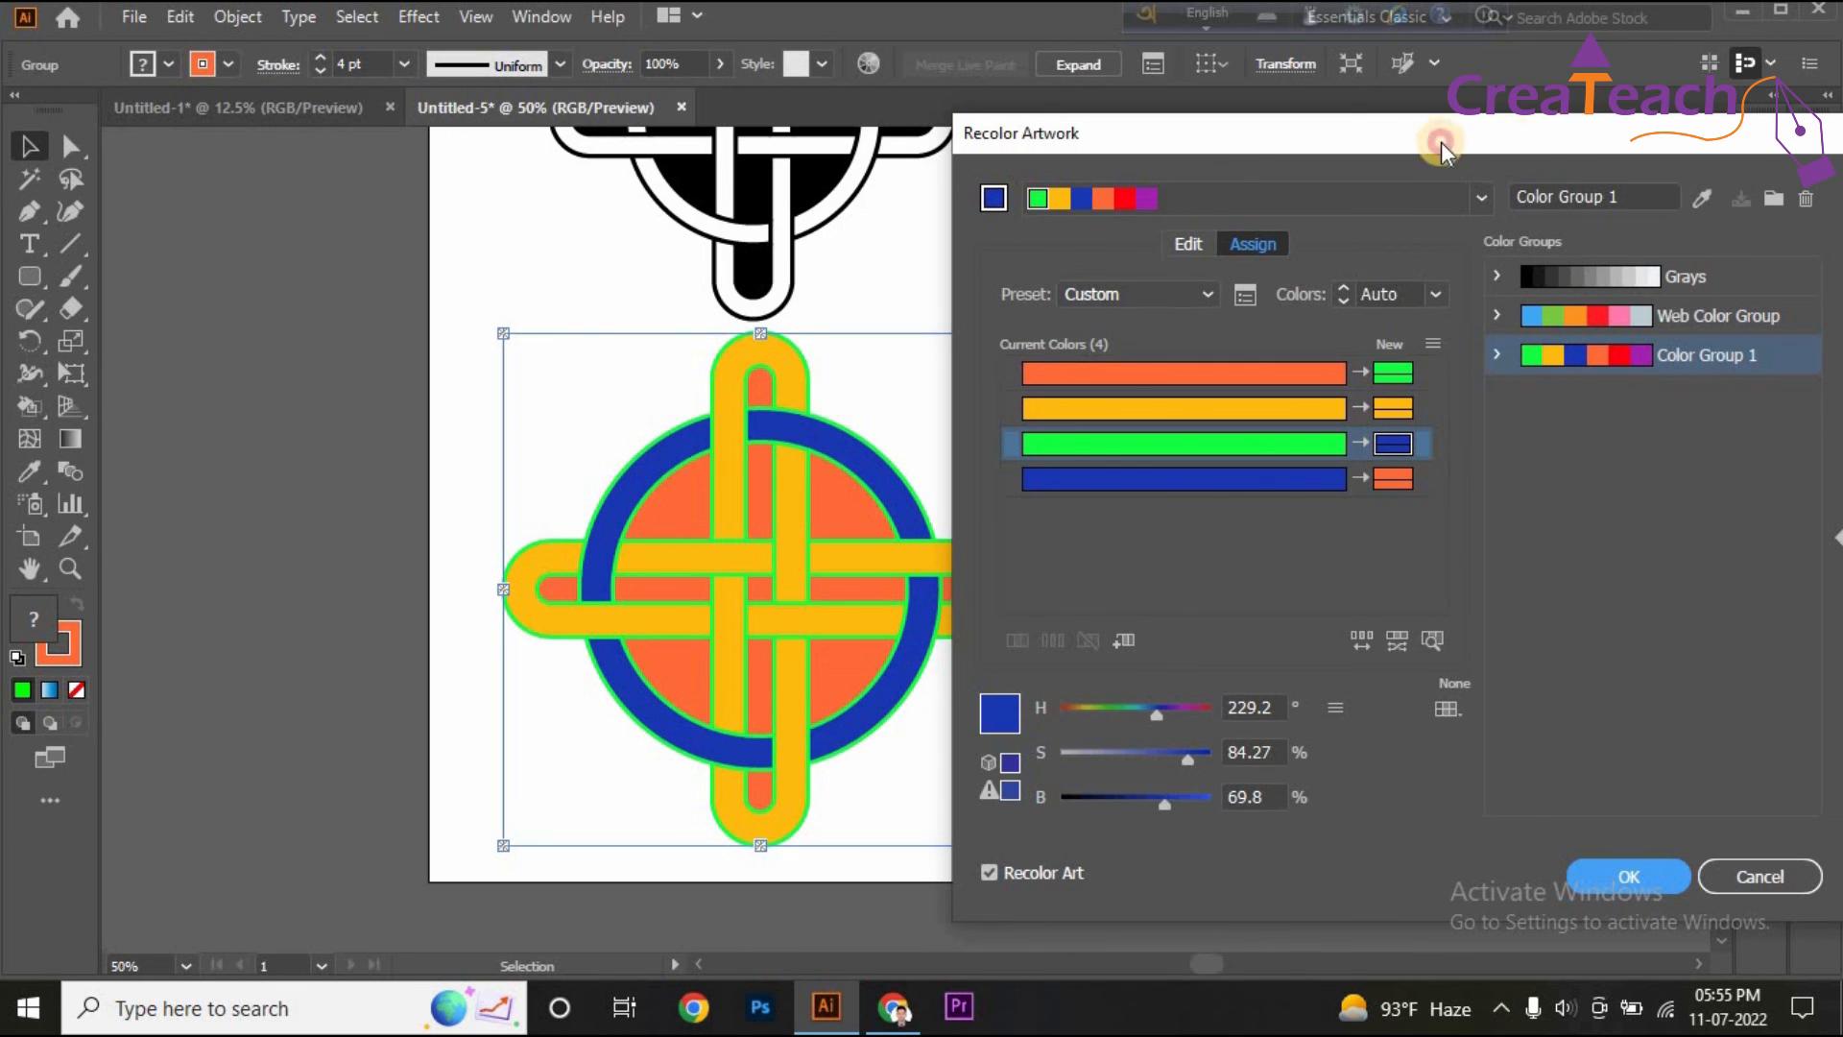
drag(1442, 142, 1576, 117)
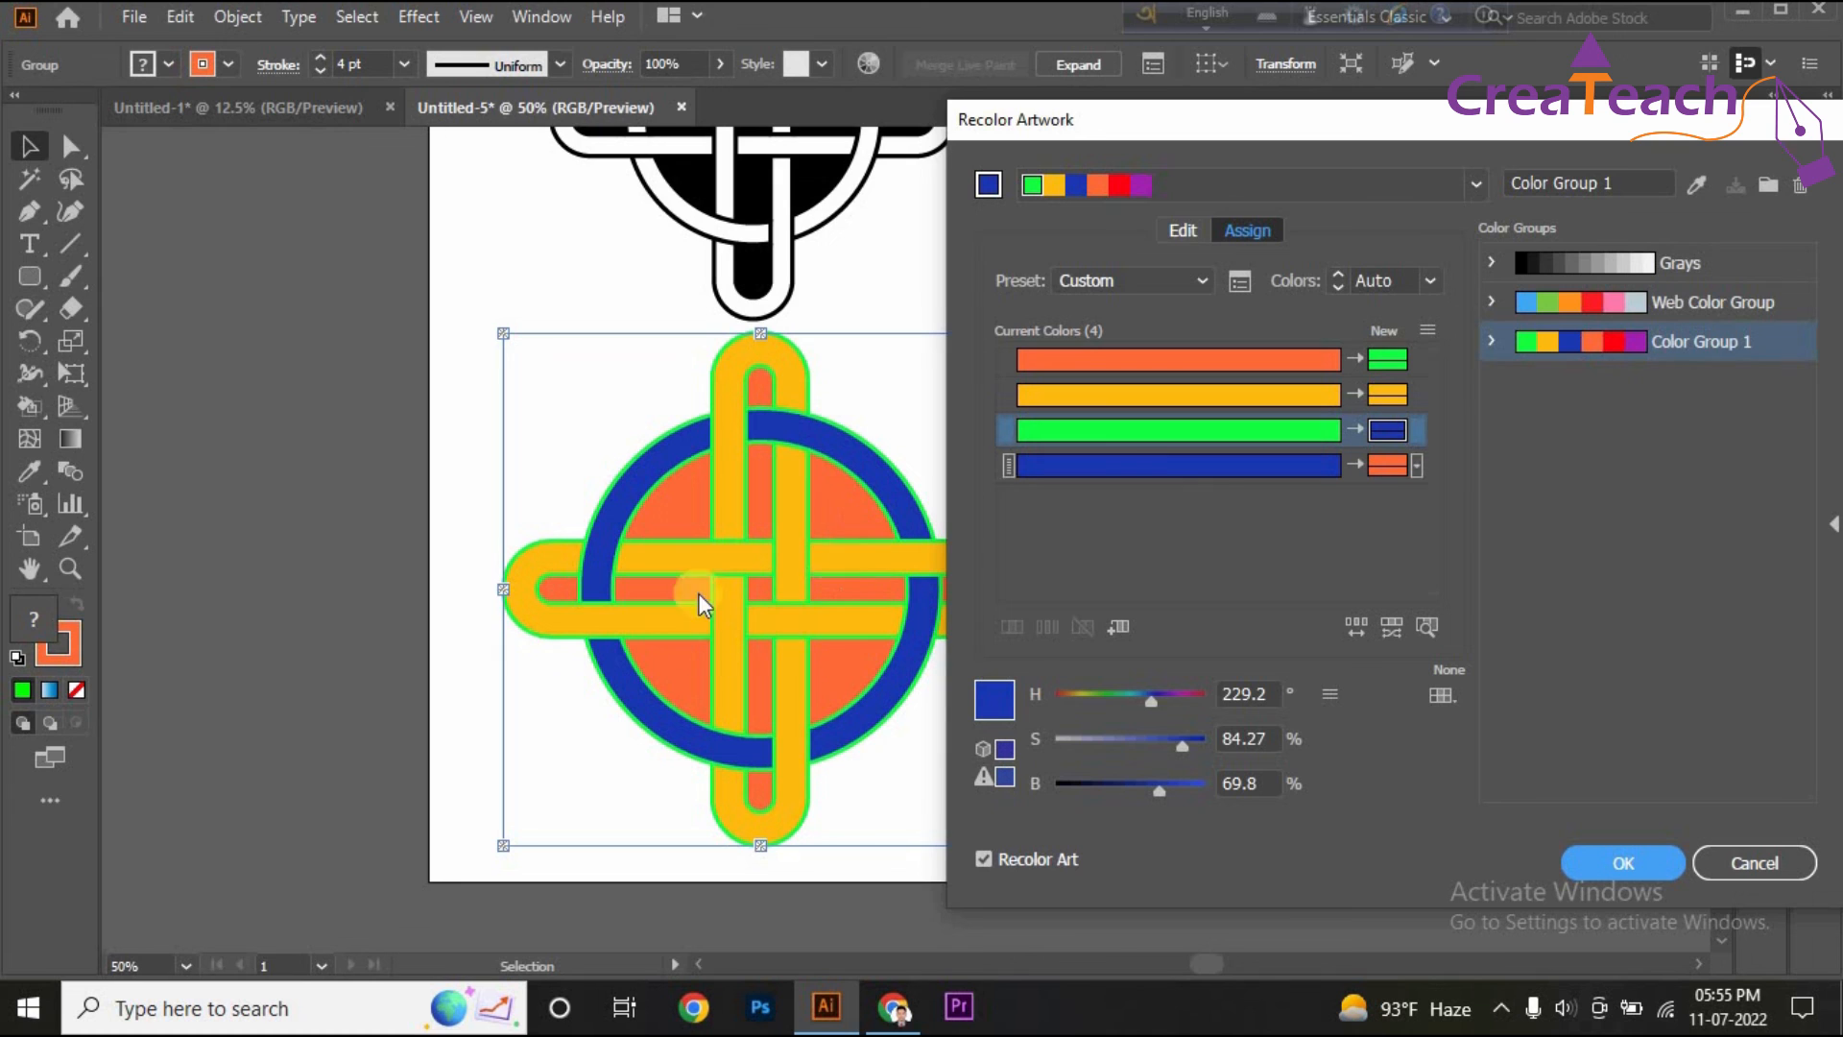
click(1593, 303)
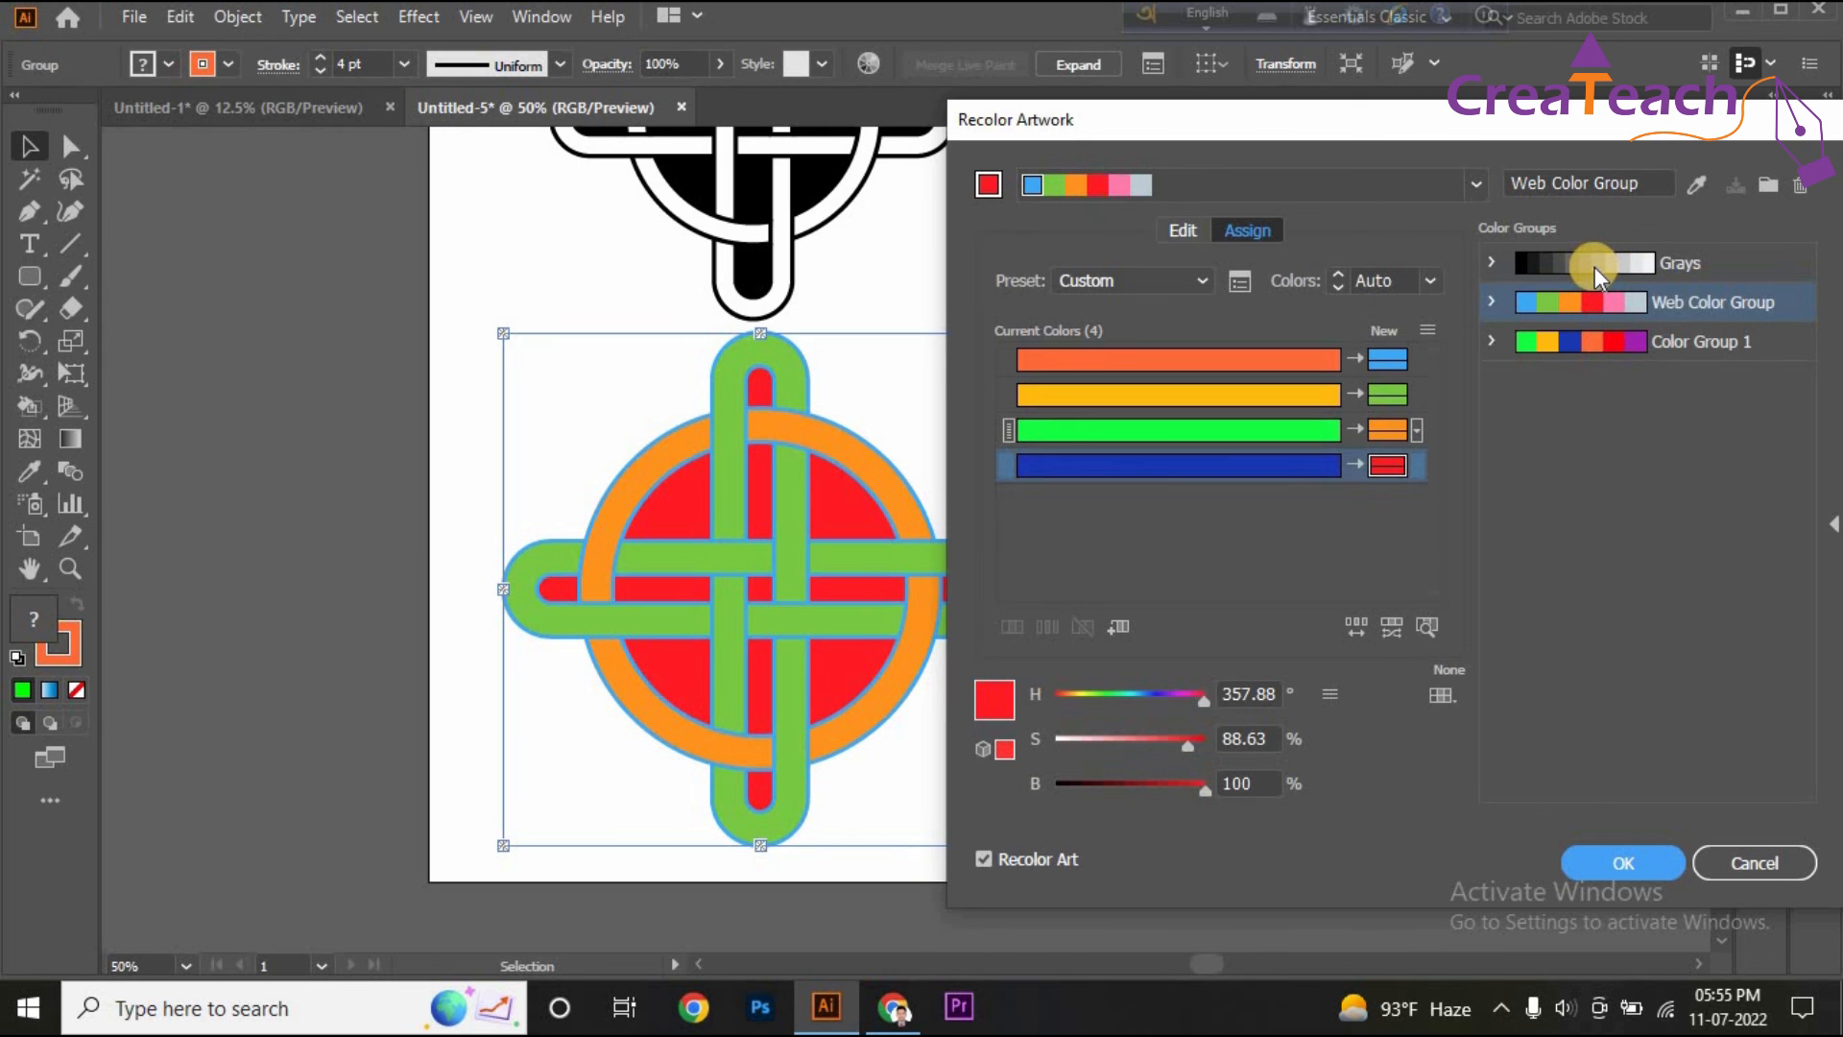
Recolor the knot with the Grays color group, move the dialog off the artwork to check it, and apply the result.
click(1593, 267)
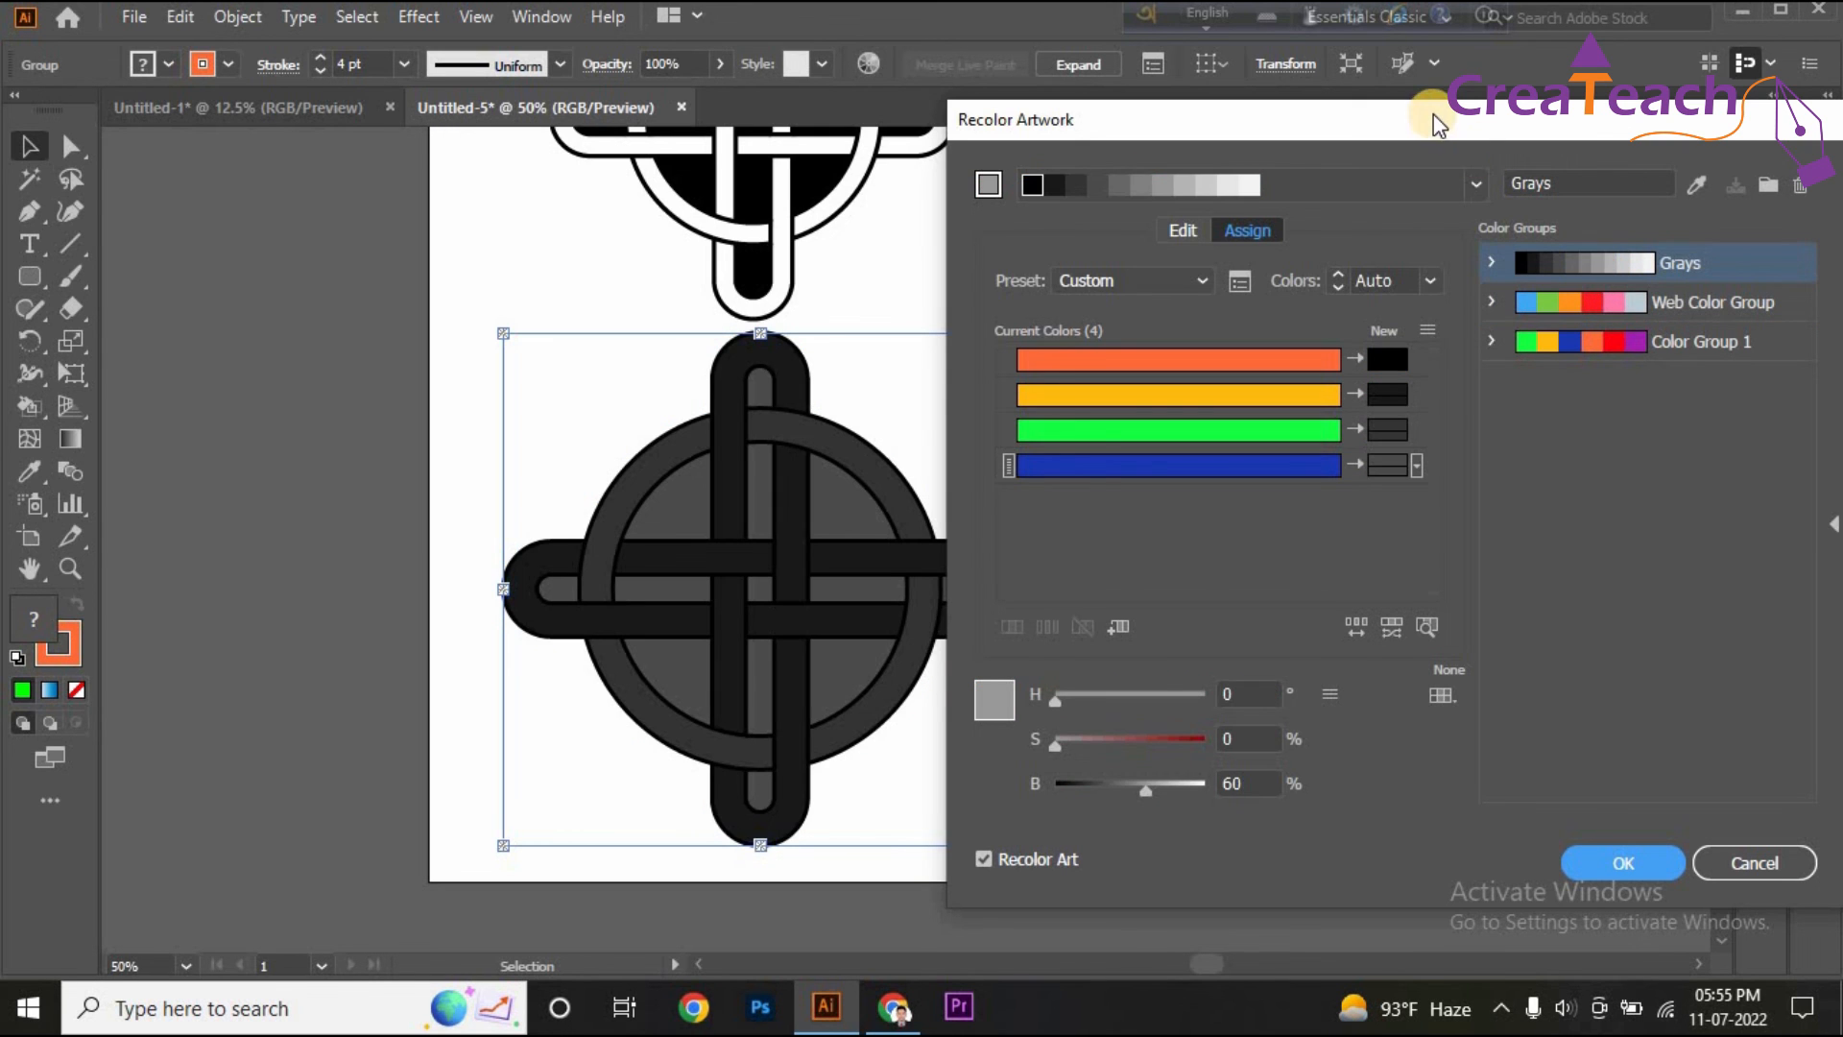
click(1608, 240)
drag(1410, 112, 1209, 140)
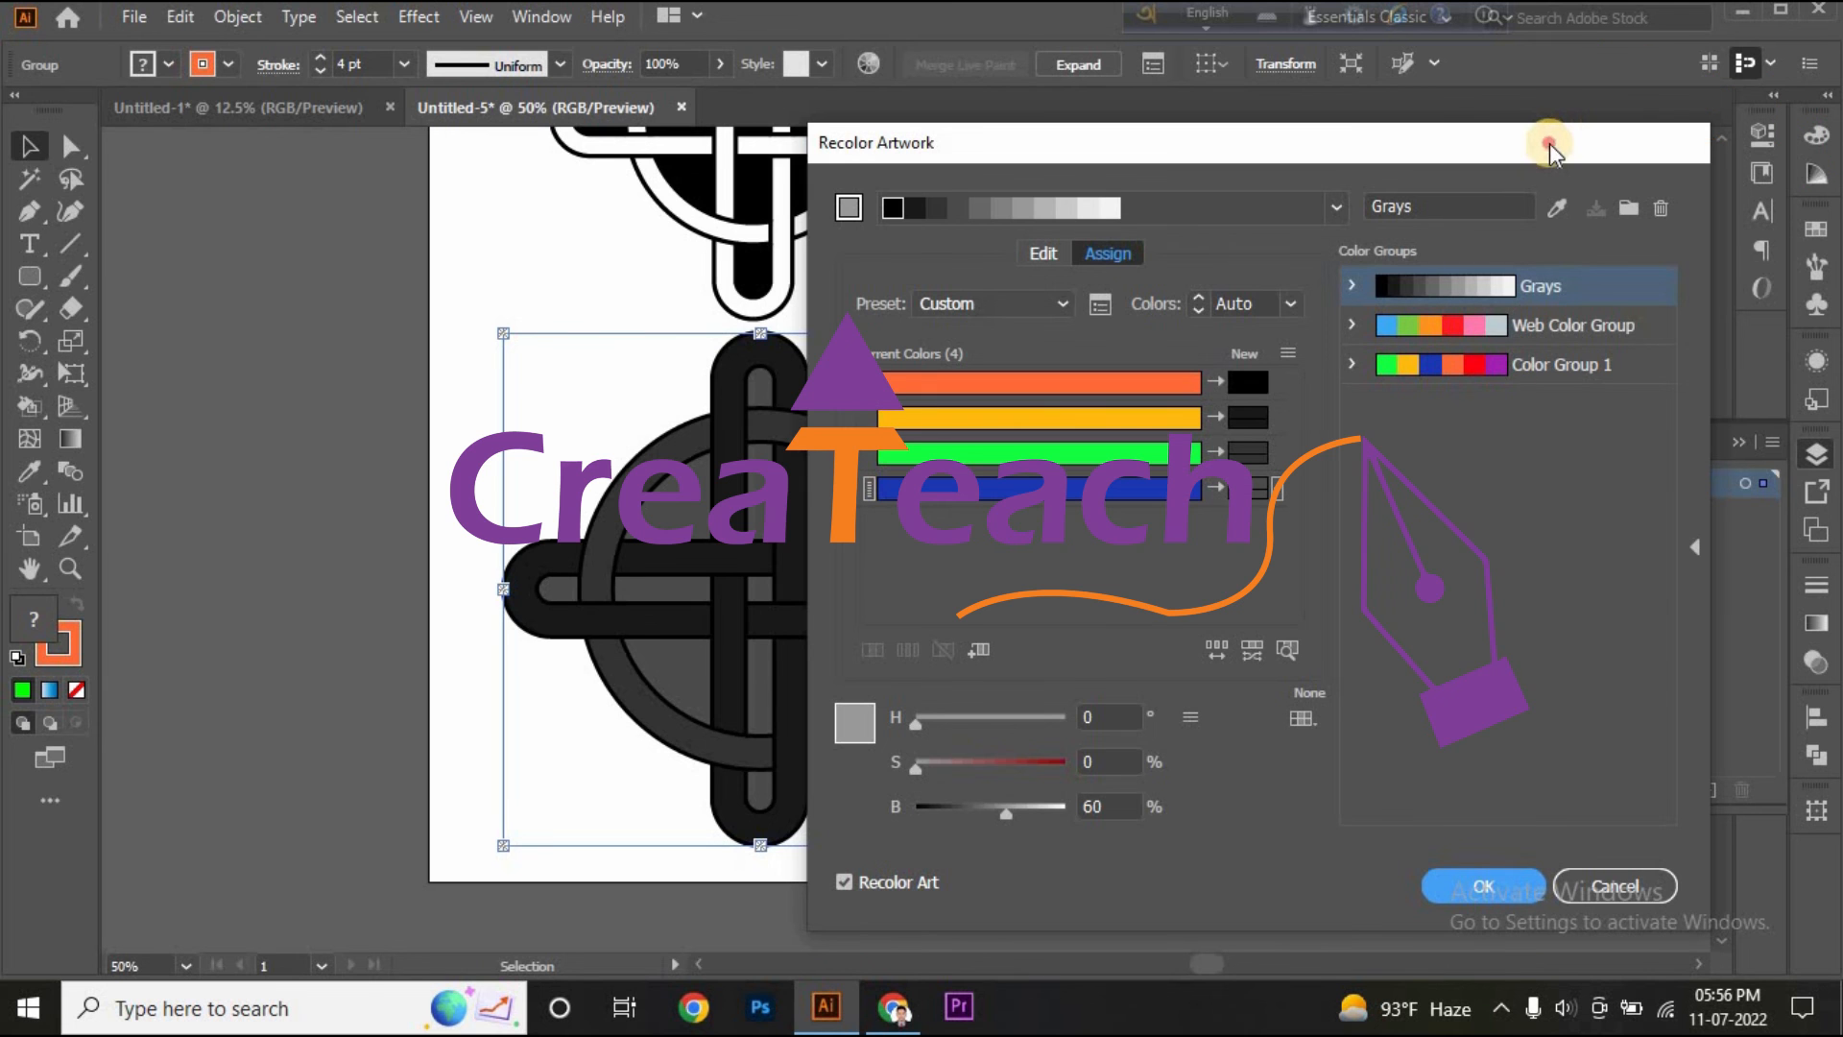
drag(1550, 142, 1828, 129)
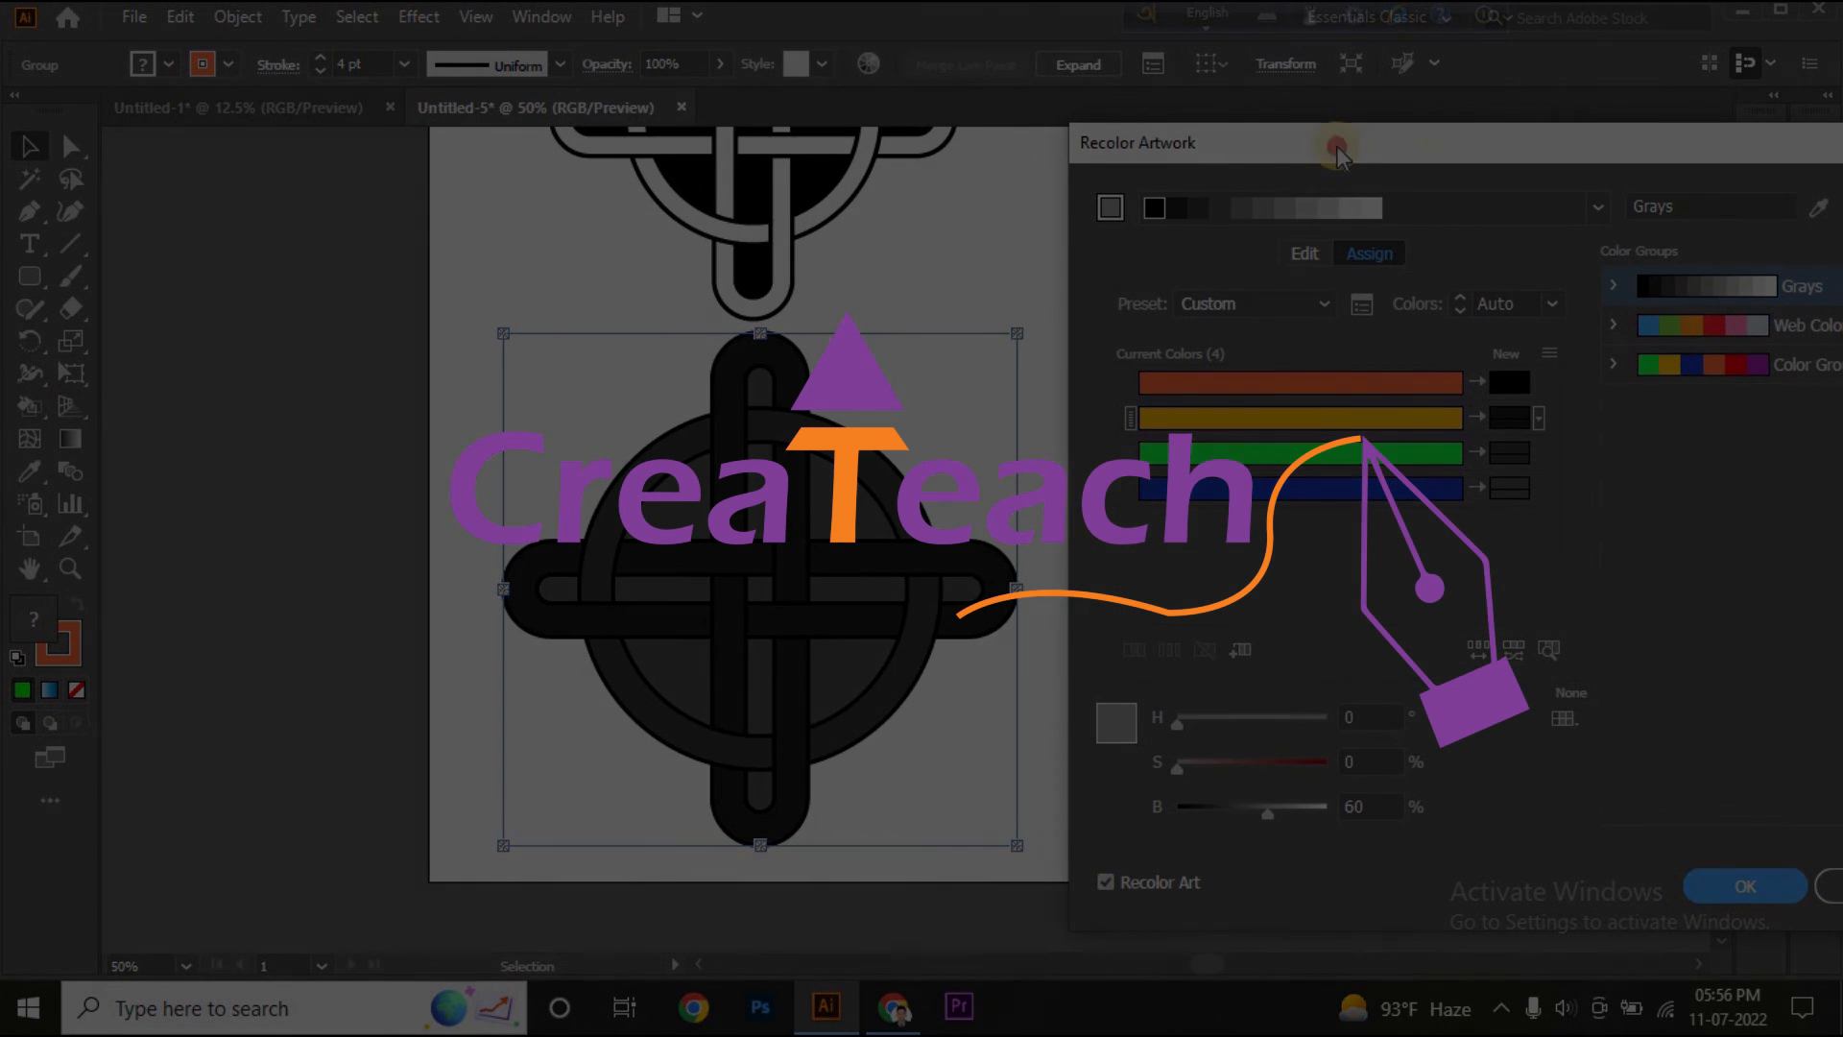
drag(1336, 146, 1176, 160)
click(1549, 893)
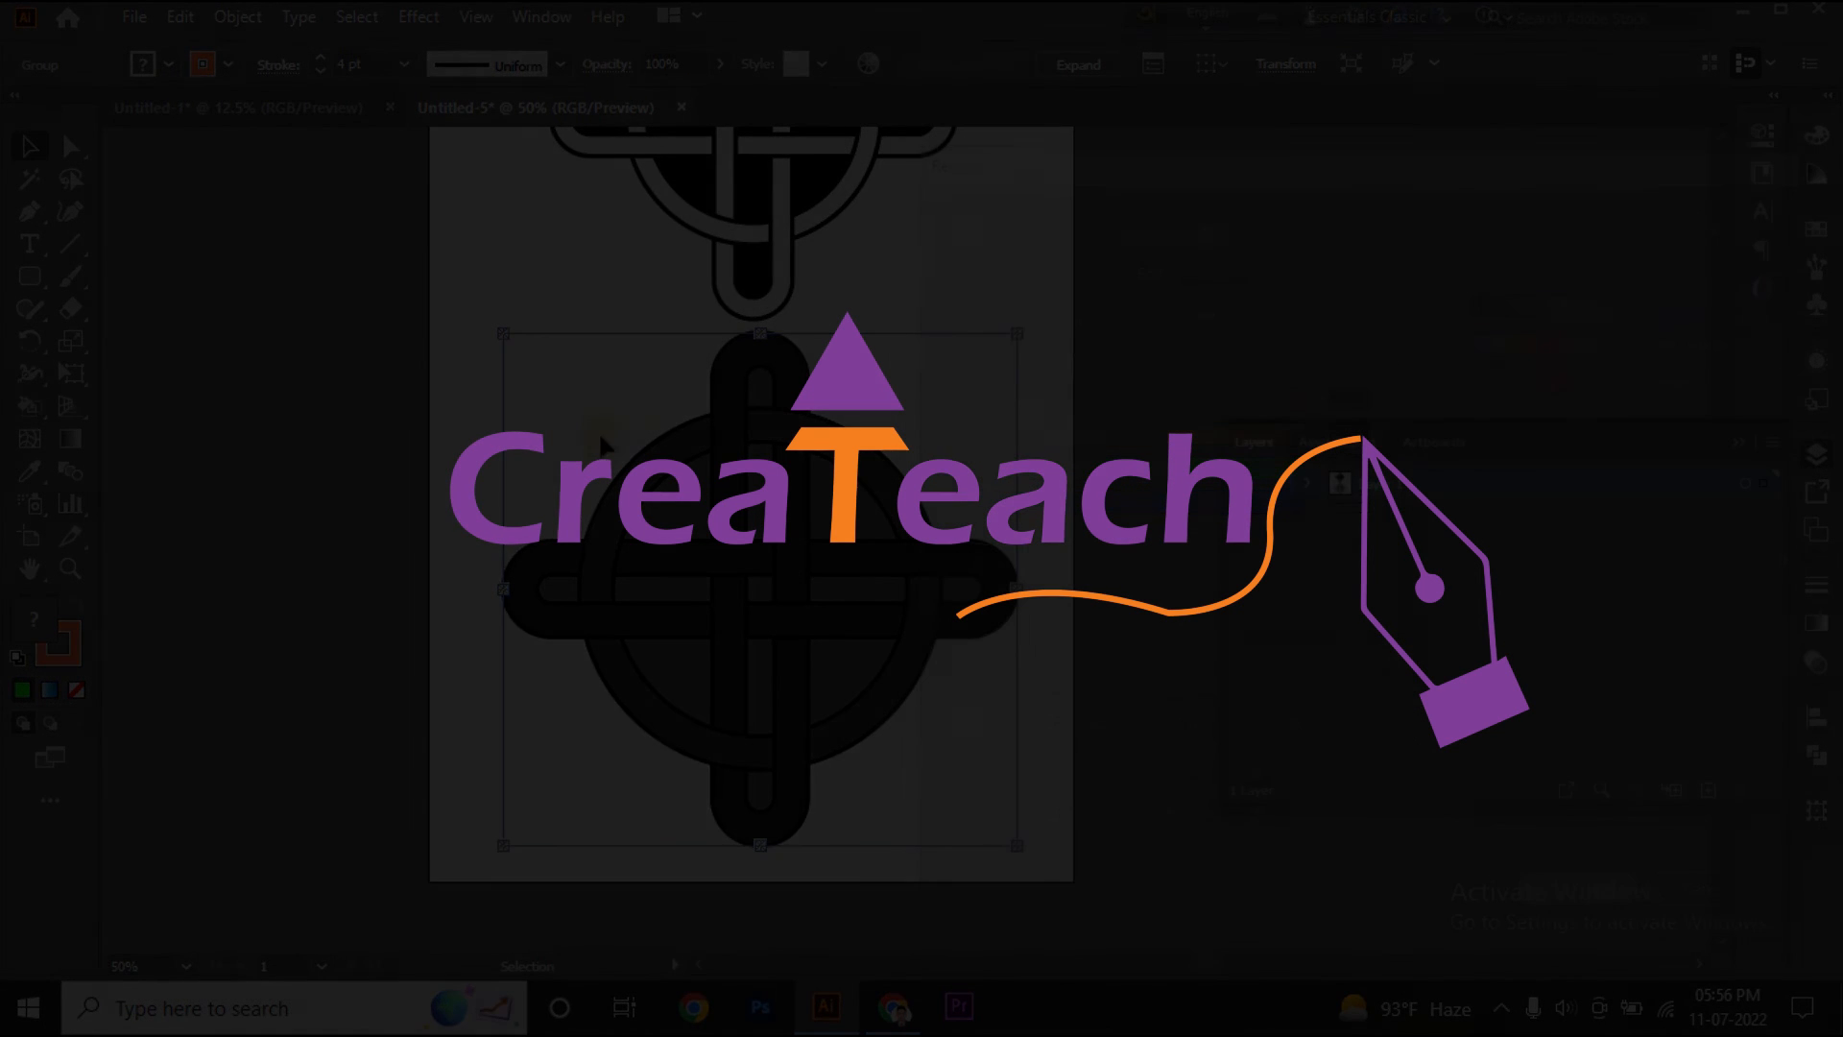